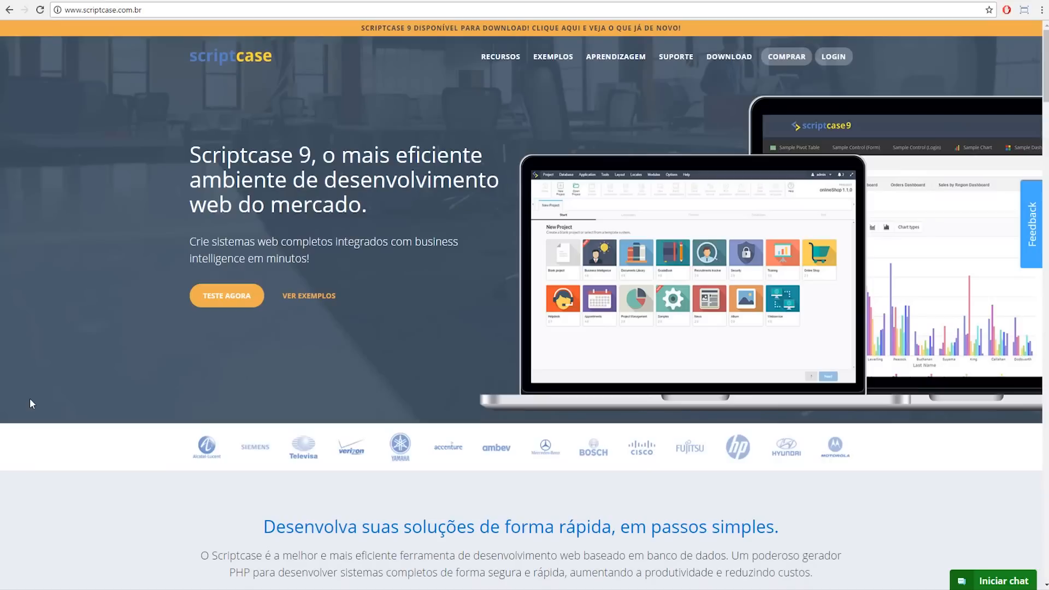
Step: Scroll the scriptcase.com.br homepage past the CONECTE step down to the Ambiente de desenvolvimento diagram
{"action": "scroll", "coordinate": [62, 396], "scroll_direction": "down", "scroll_amount": 5}
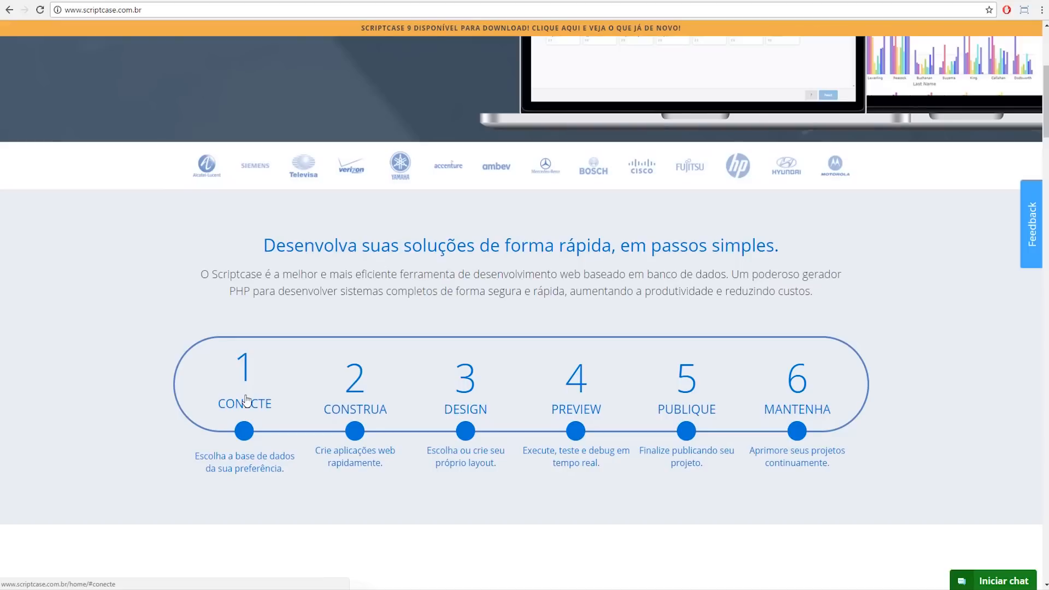
{"action": "left_click", "coordinate": [244, 431]}
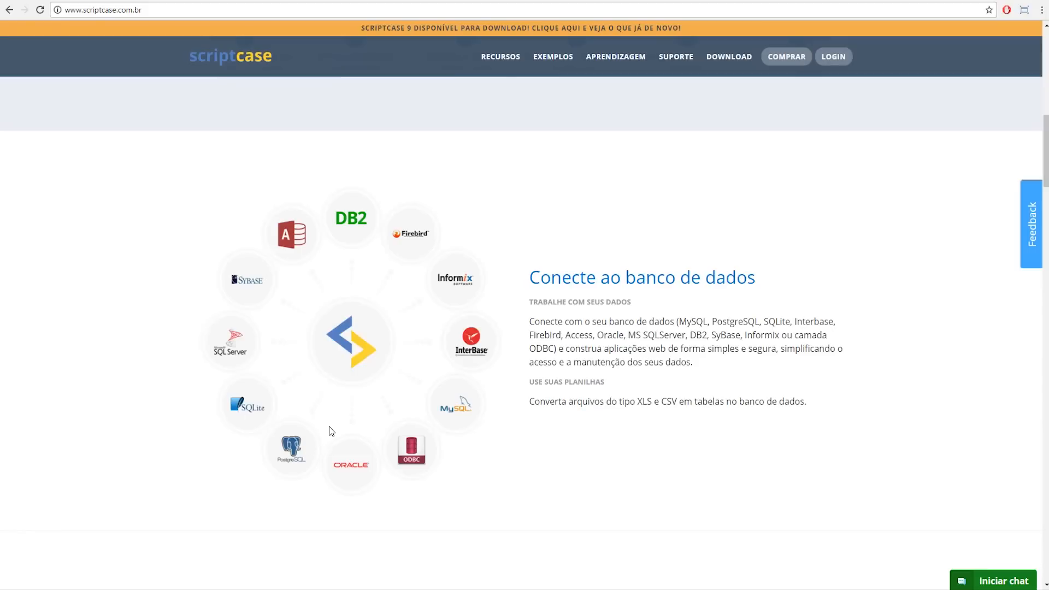
{"action": "scroll", "coordinate": [385, 412], "scroll_direction": "down", "scroll_amount": 3}
{"action": "scroll", "coordinate": [386, 412], "scroll_direction": "down", "scroll_amount": 5}
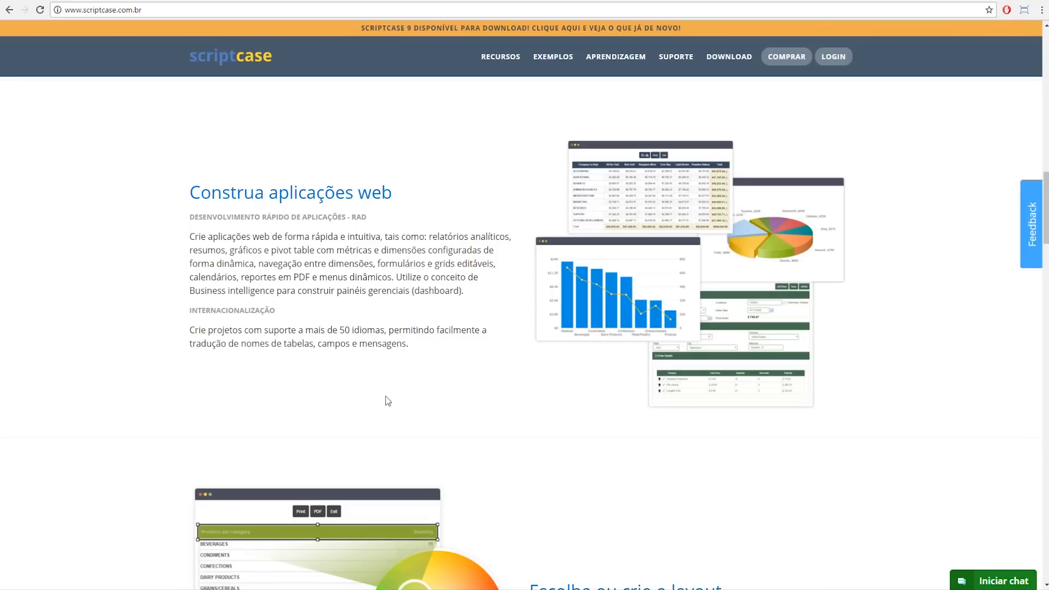
{"action": "scroll", "coordinate": [385, 400], "scroll_direction": "down", "scroll_amount": 5}
{"action": "scroll", "coordinate": [385, 400], "scroll_direction": "down", "scroll_amount": 8}
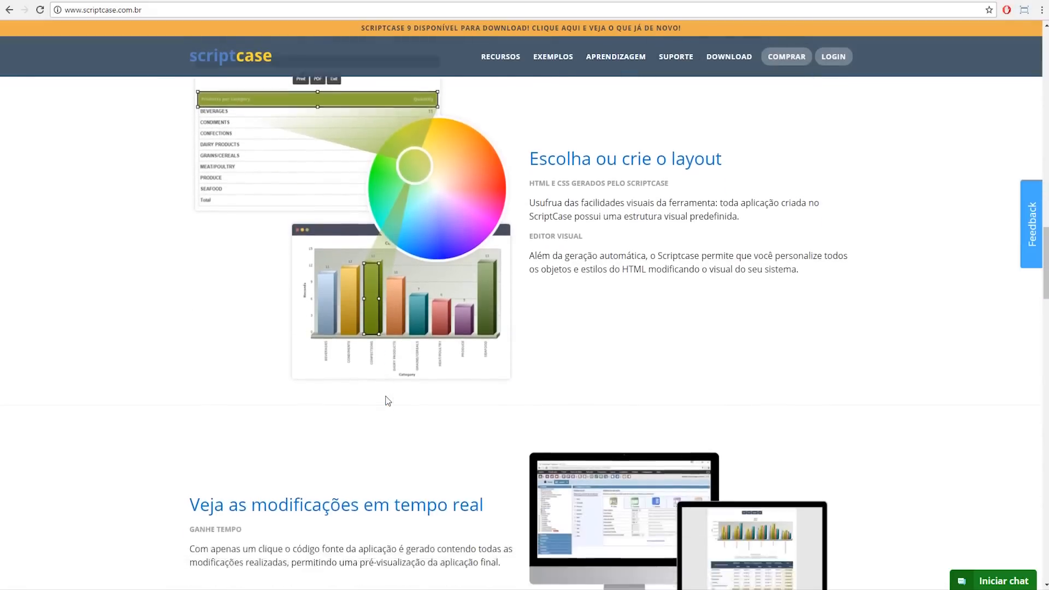
{"action": "scroll", "coordinate": [404, 427], "scroll_direction": "down", "scroll_amount": 1}
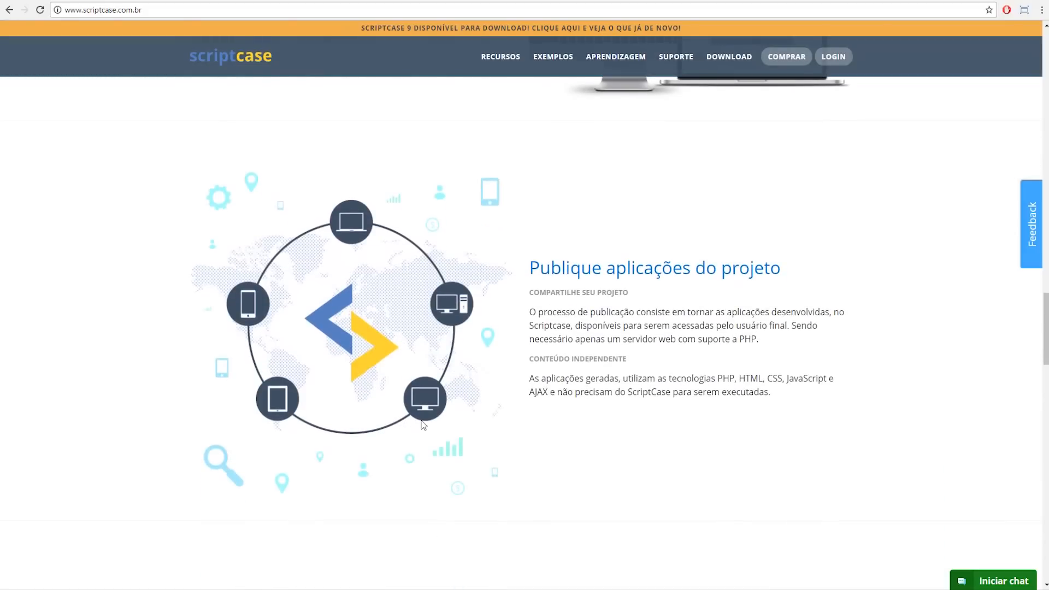
{"action": "scroll", "coordinate": [427, 422], "scroll_direction": "down", "scroll_amount": 2}
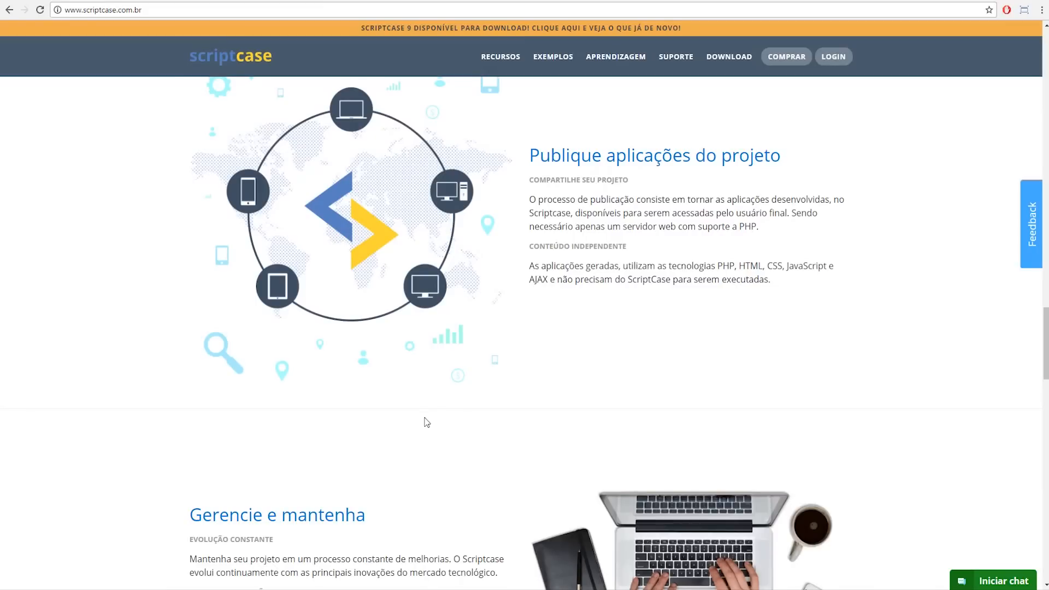
{"action": "scroll", "coordinate": [438, 399], "scroll_direction": "down", "scroll_amount": 12}
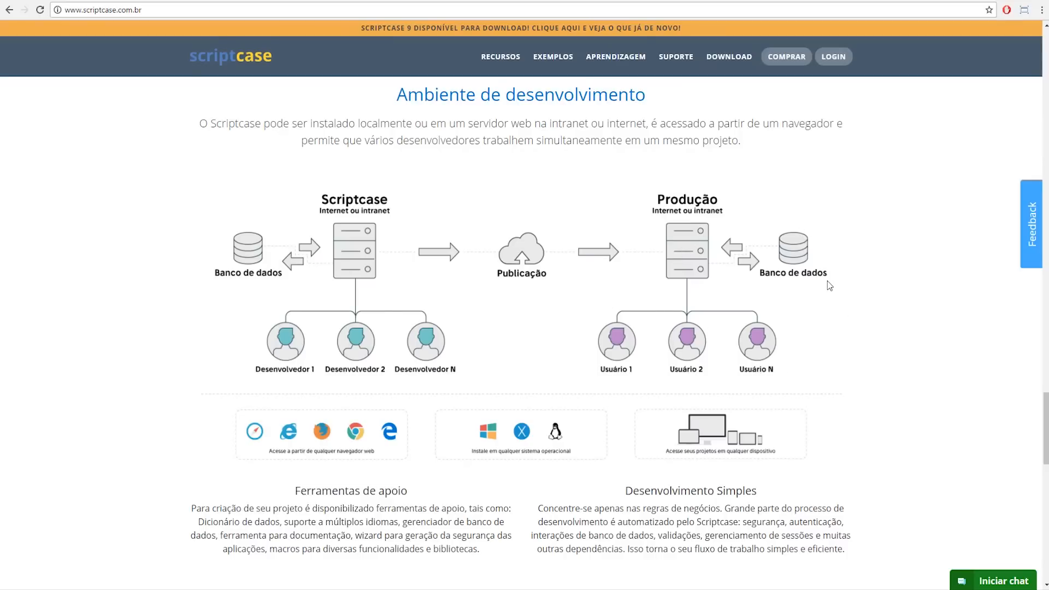
Step: Scroll past Aprendizagem to Scriptcase em números and the footer, then go to the localhost Scriptcase 9 login tab
{"action": "left_click_drag", "start_coordinate": [664, 206], "coordinate": [695, 201]}
{"action": "scroll", "coordinate": [654, 241], "scroll_direction": "down", "scroll_amount": 5}
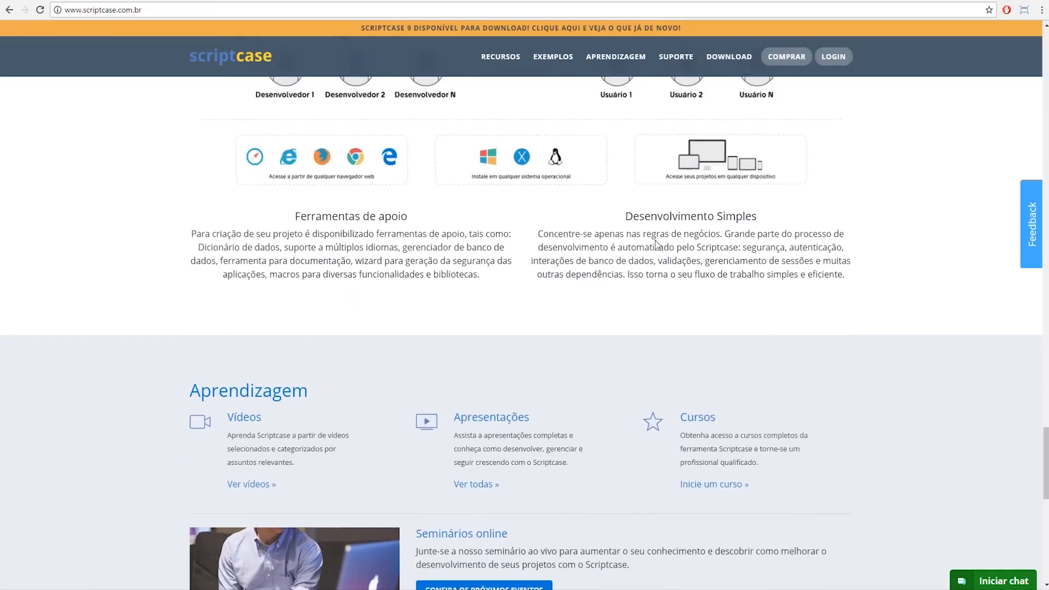
{"action": "scroll", "coordinate": [660, 274], "scroll_direction": "down", "scroll_amount": 3}
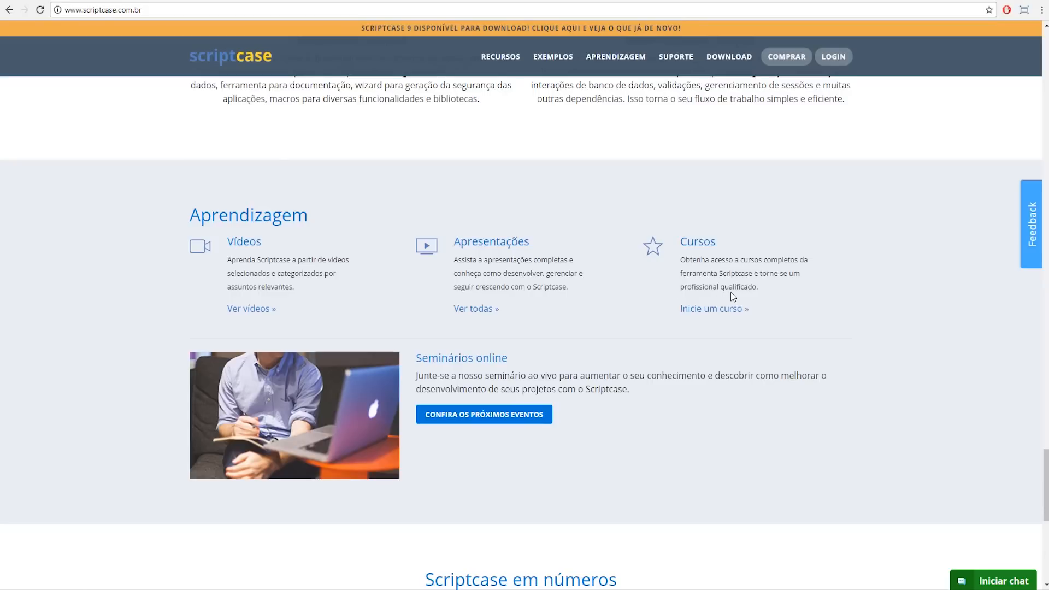
{"action": "scroll", "coordinate": [739, 293], "scroll_direction": "down", "scroll_amount": 1}
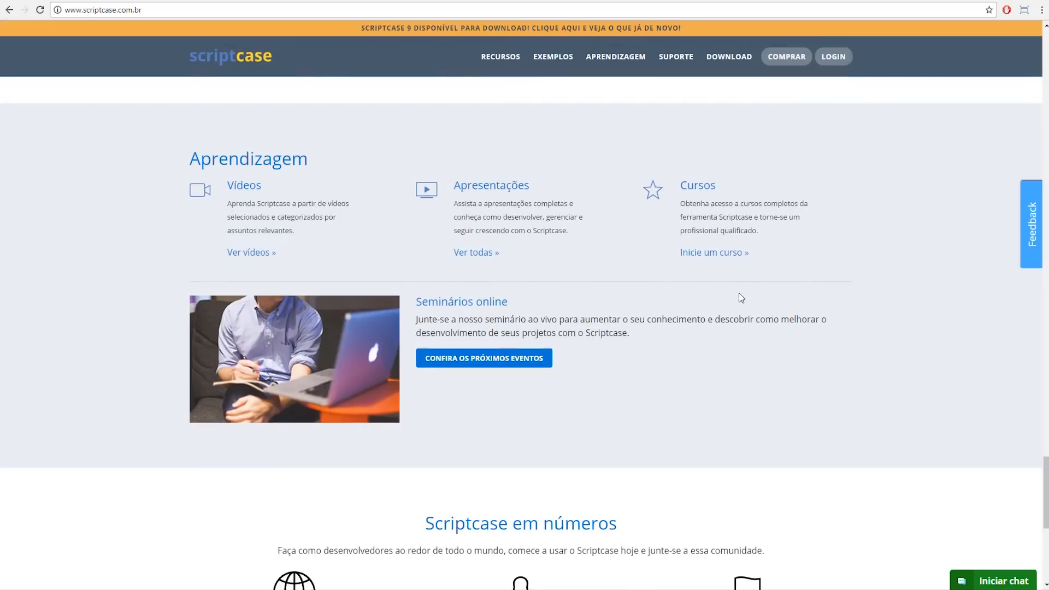
{"action": "scroll", "coordinate": [741, 299], "scroll_direction": "down", "scroll_amount": 4}
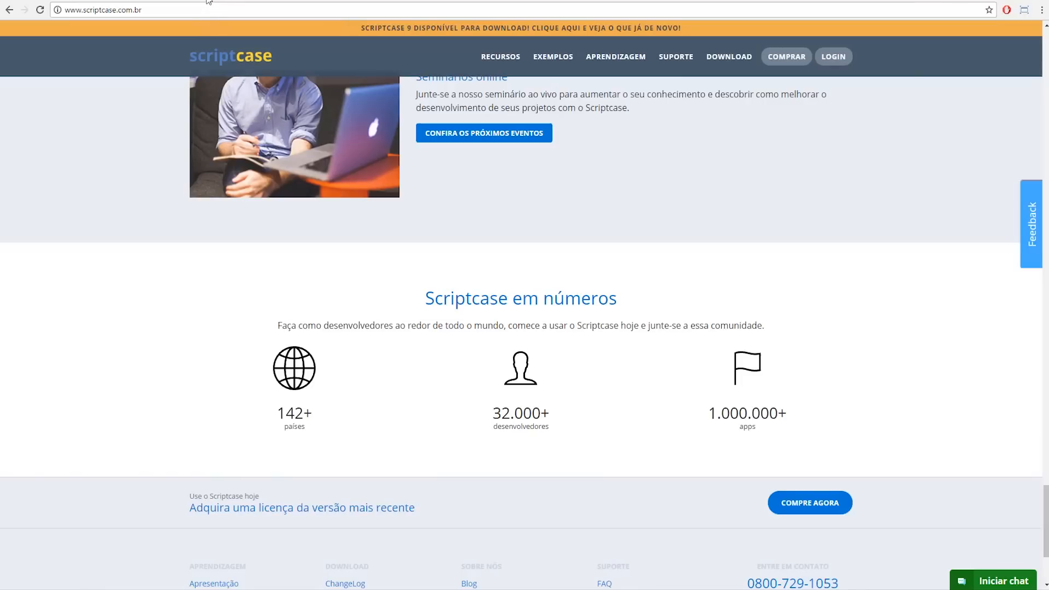
{"action": "left_click", "coordinate": [209, 1]}
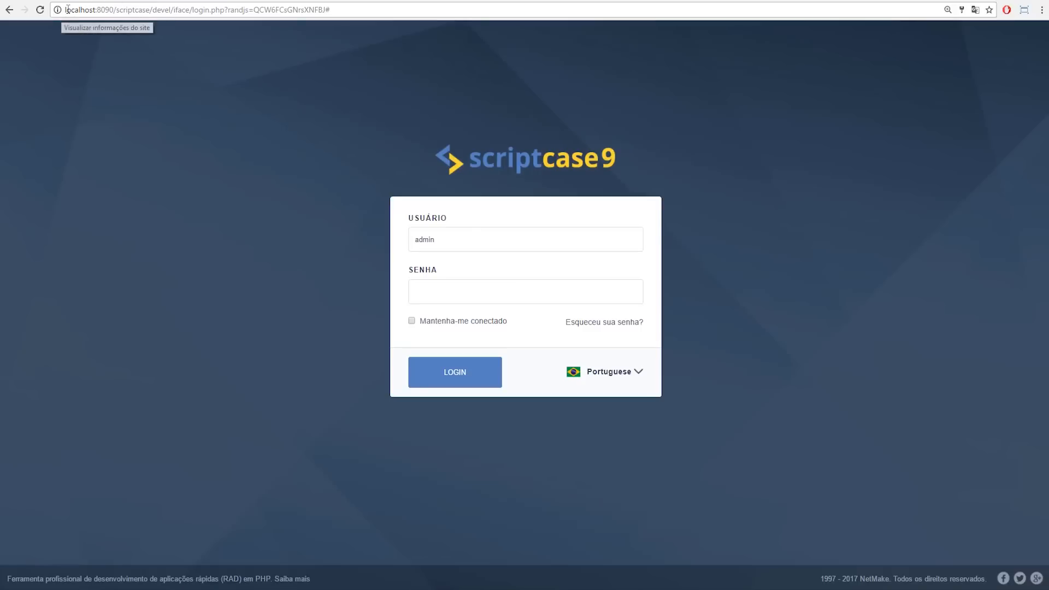
Step: Load the suggested Scriptcase 9 server address in a new tab, then return to the local login page
{"action": "left_click_drag", "start_coordinate": [65, 9], "coordinate": [98, 10]}
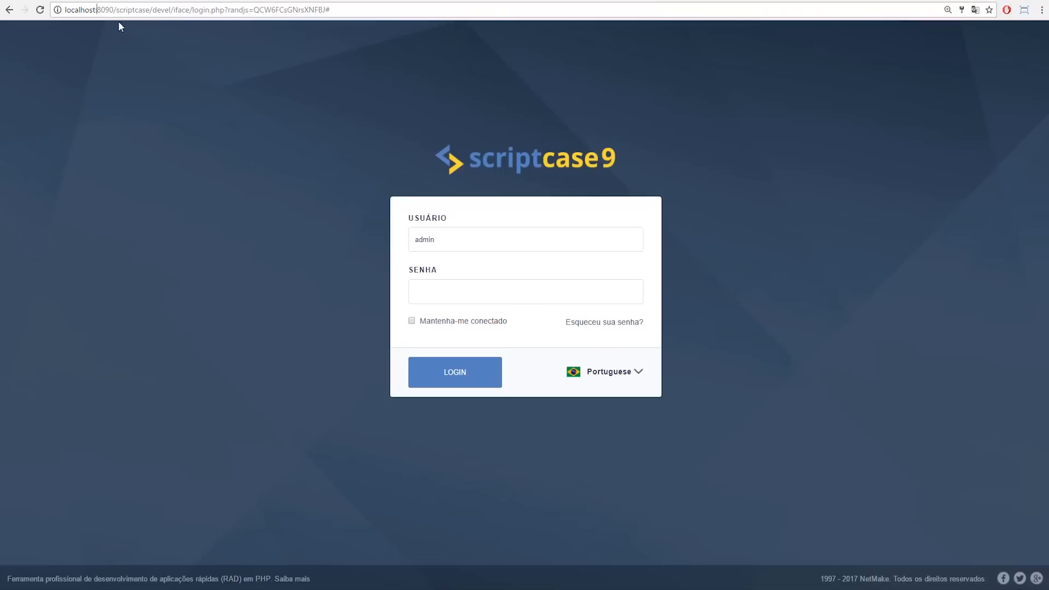
{"action": "key", "text": "ctrl+t"}
{"action": "type", "text": "19"}
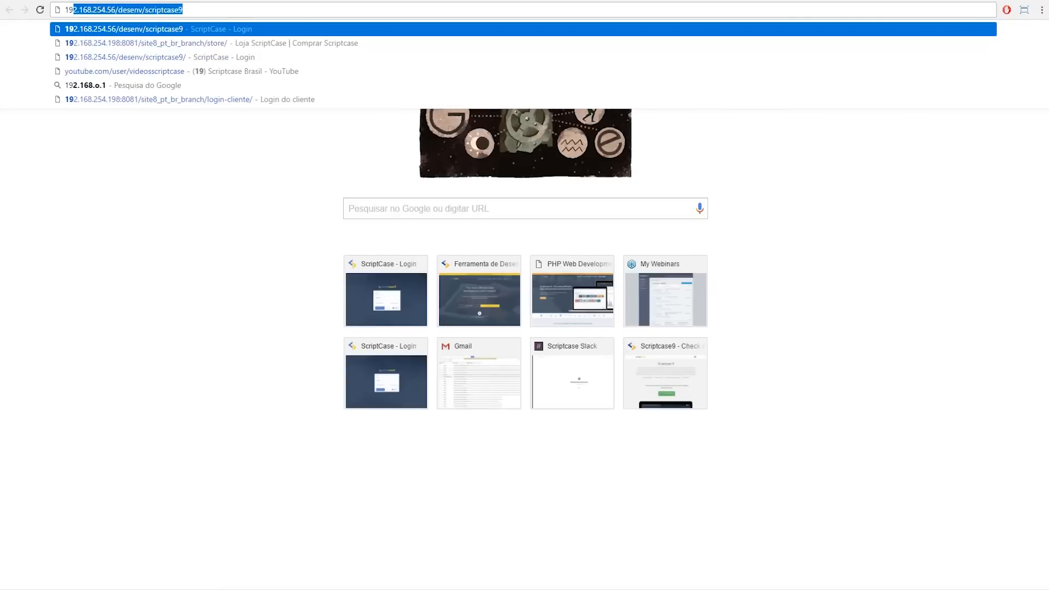
{"action": "key", "text": "Return"}
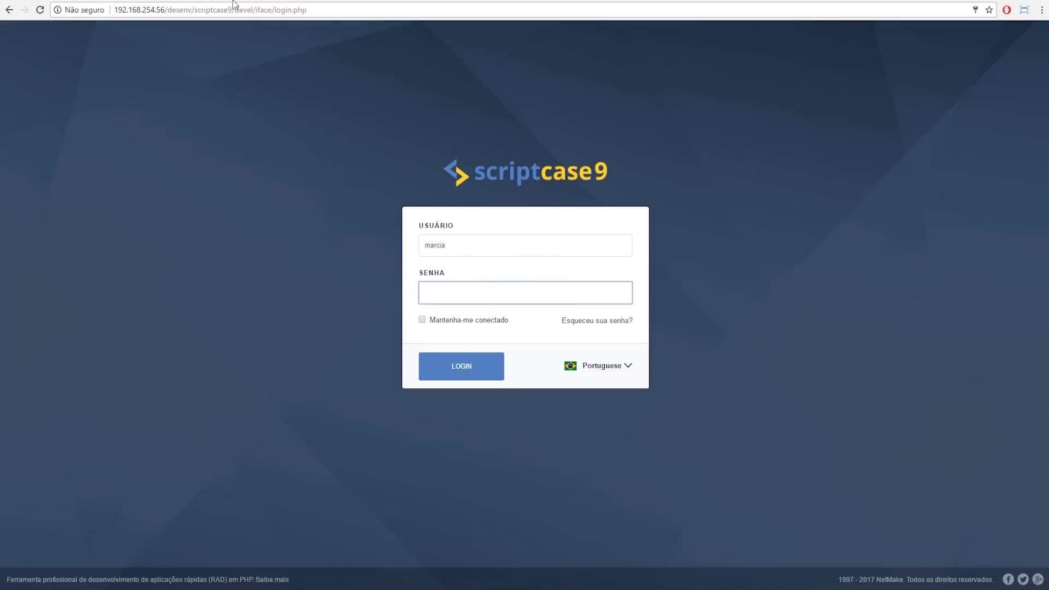
{"action": "key", "text": "ctrl+t"}
{"action": "key", "text": "ctrl+w"}
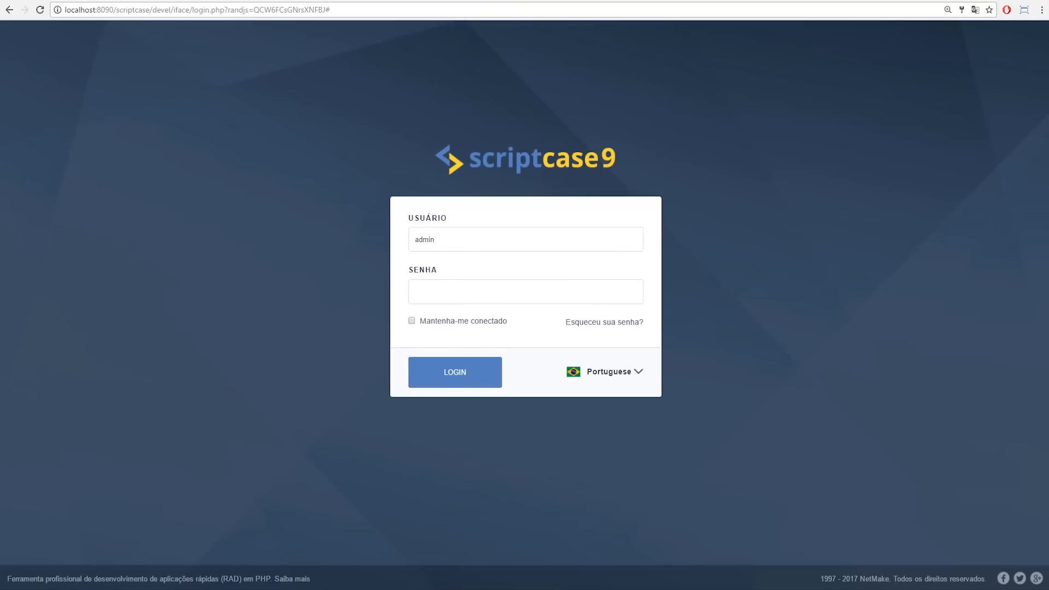
Step: Enter the admin password, keep Portuguese as the interface language, and log in
{"action": "left_click", "coordinate": [438, 299]}
{"action": "type", "text": "admini"}
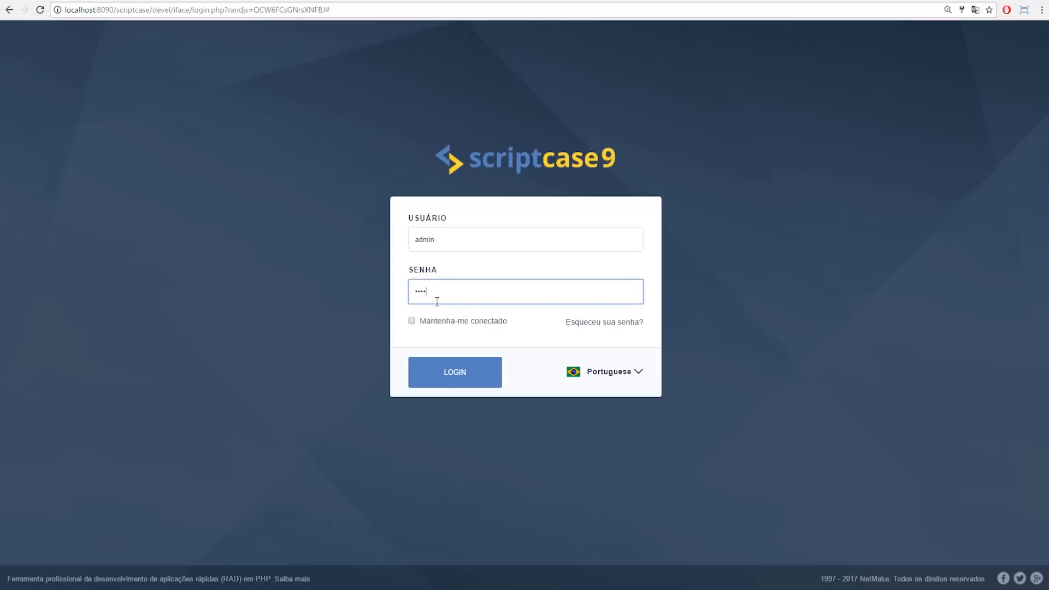
{"action": "left_click", "coordinate": [632, 374]}
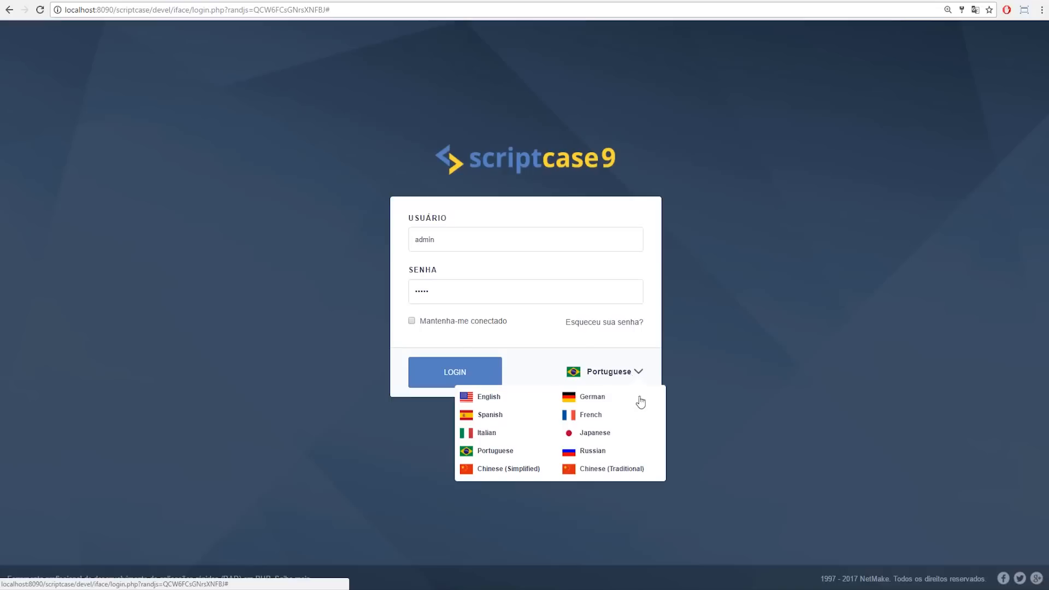
{"action": "left_click", "coordinate": [440, 375]}
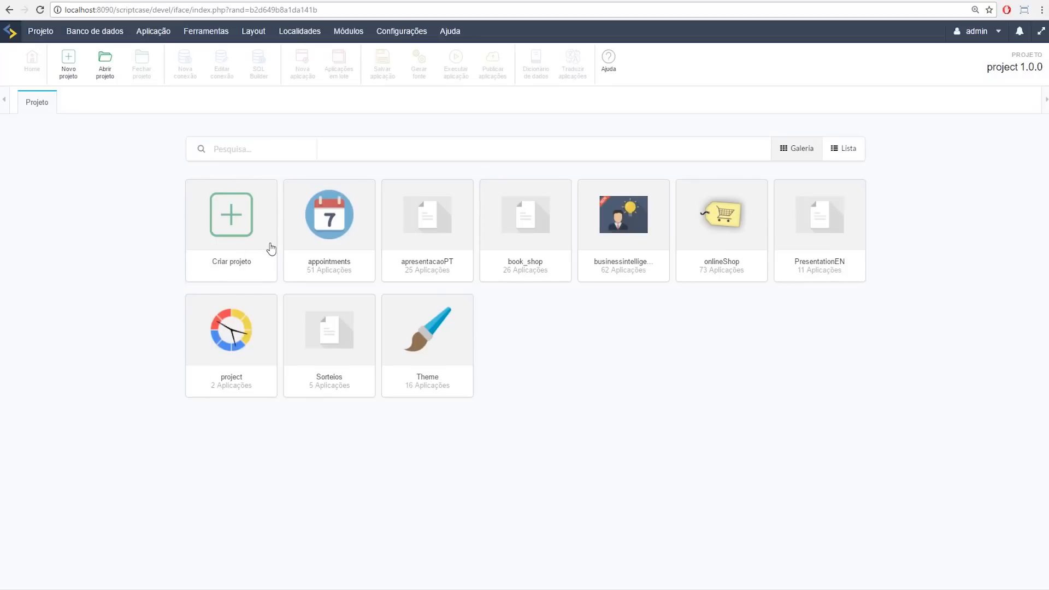
Step: Glance at Configurações > Administração, close it, and start a new project via Criar projeto
{"action": "left_click", "coordinate": [977, 43]}
{"action": "left_click", "coordinate": [414, 34]}
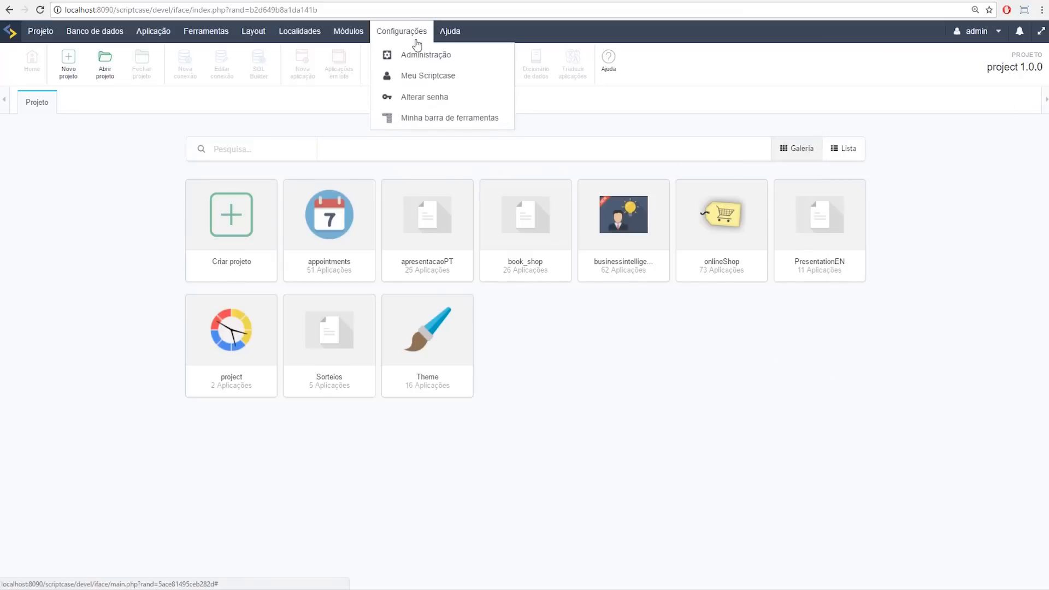
{"action": "left_click", "coordinate": [429, 56]}
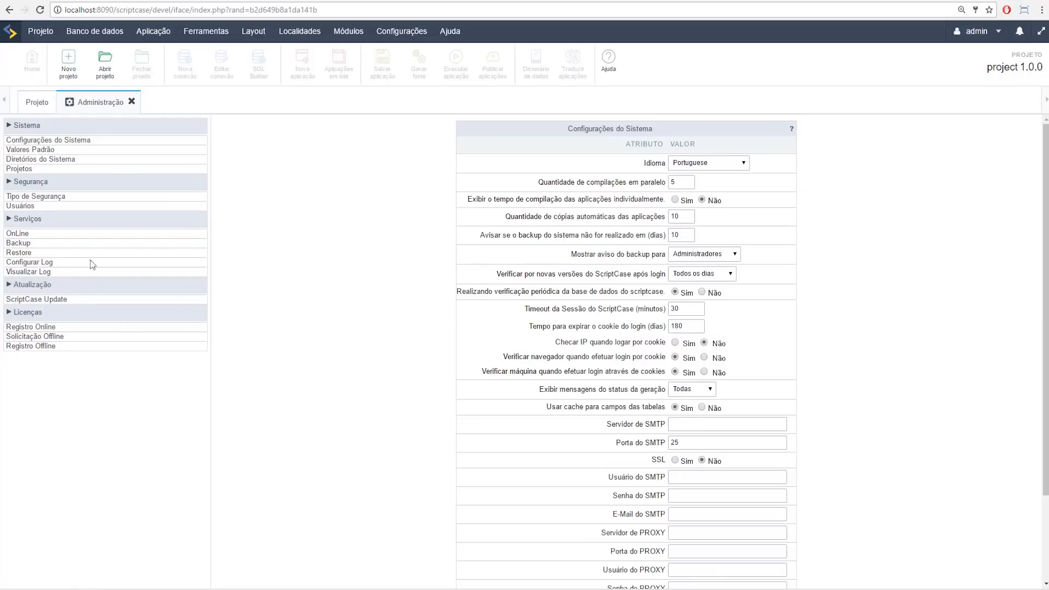
{"action": "left_click", "coordinate": [131, 102]}
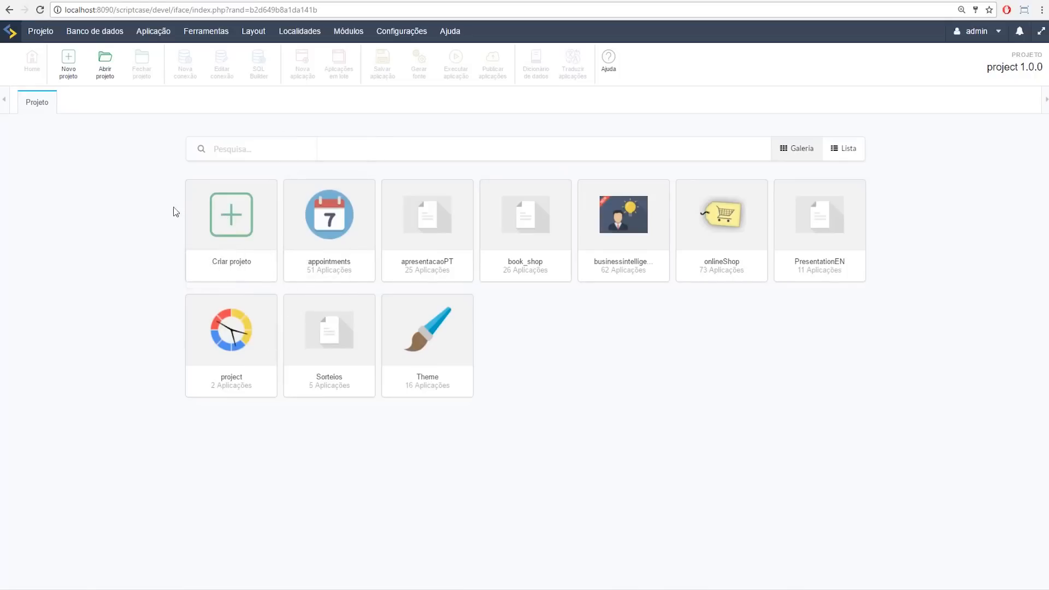
{"action": "left_click", "coordinate": [234, 219]}
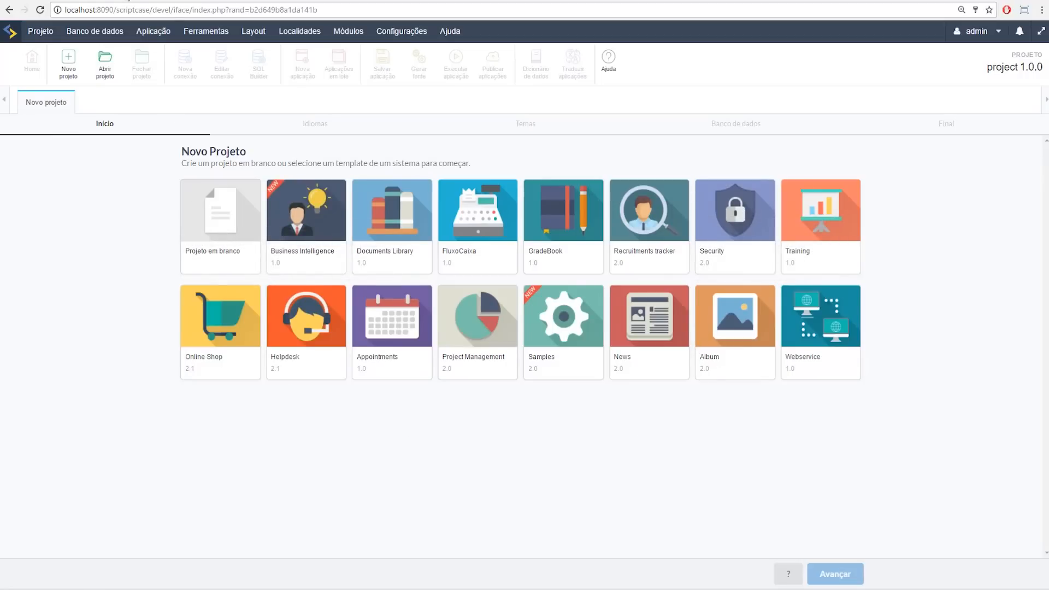
Step: Load scriptcase.com.br in a new browser tab
{"action": "key", "text": "ctrl+t"}
{"action": "type", "text": "s"}
{"action": "key", "text": "Return"}
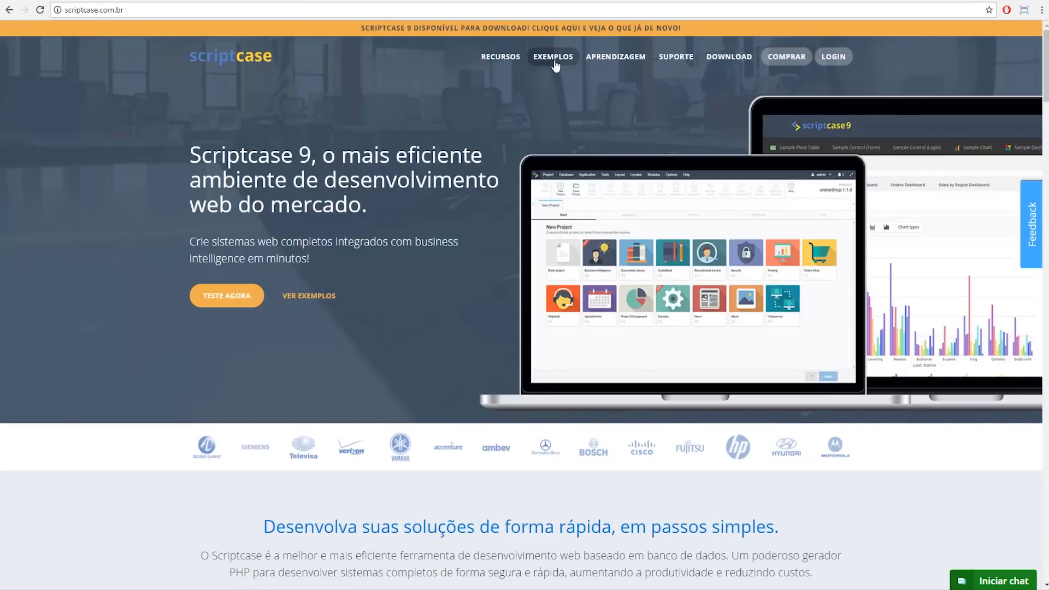
Step: Go to EXEMPLOS > Sistemas and run the Business Intelligence example system
{"action": "left_click", "coordinate": [556, 63]}
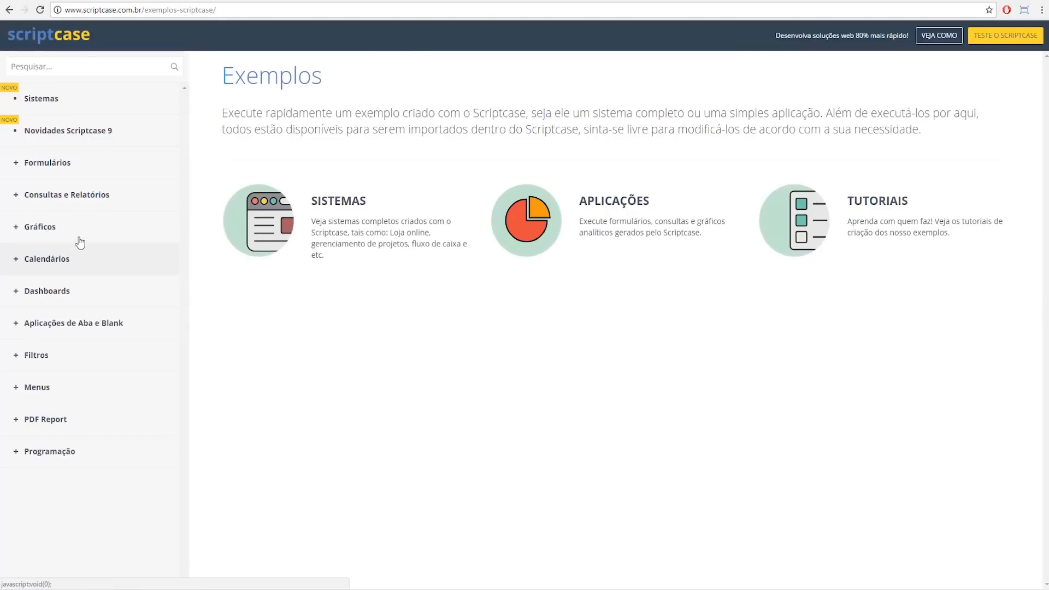
{"action": "left_click", "coordinate": [60, 111]}
{"action": "scroll", "coordinate": [547, 252], "scroll_direction": "down", "scroll_amount": 2}
{"action": "scroll", "coordinate": [593, 262], "scroll_direction": "down", "scroll_amount": 5}
{"action": "scroll", "coordinate": [595, 270], "scroll_direction": "up", "scroll_amount": 6}
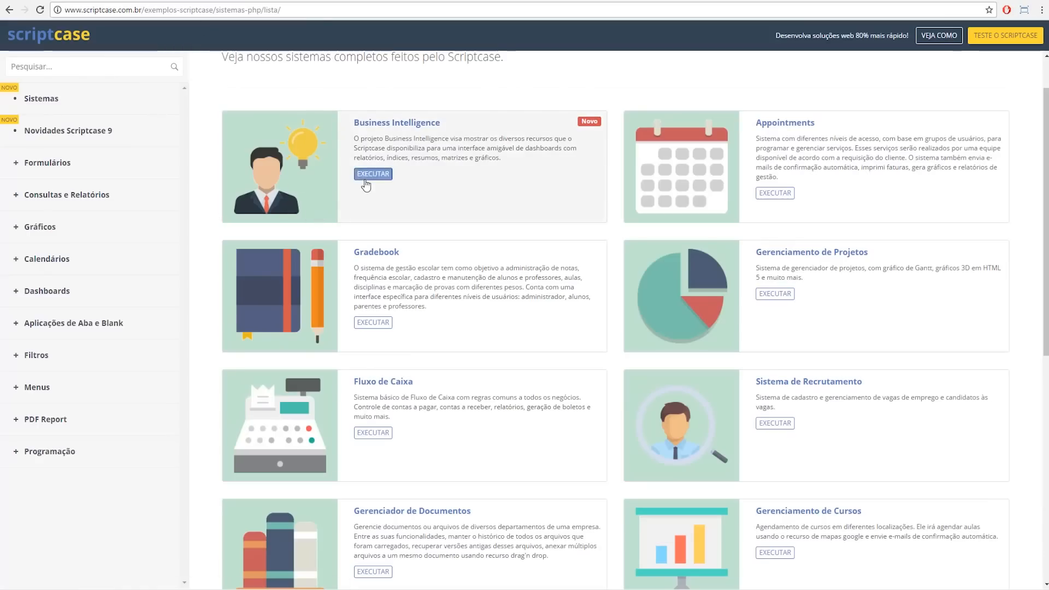
{"action": "left_click", "coordinate": [373, 174]}
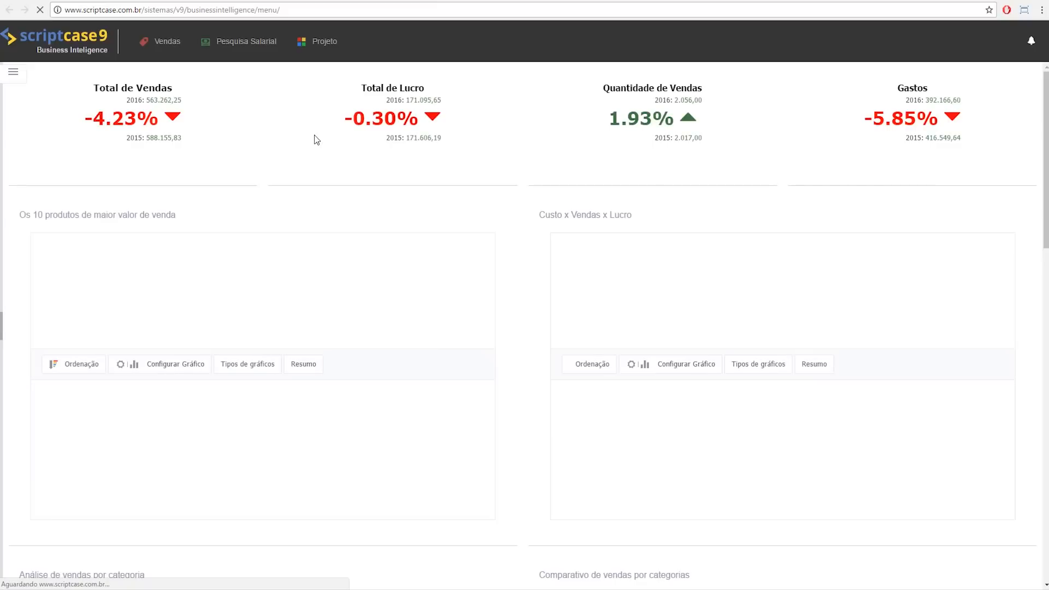
Step: Scroll through the Business Intelligence dashboard charts, then return to the previous browser tab
{"action": "scroll", "coordinate": [405, 337], "scroll_direction": "down", "scroll_amount": 6}
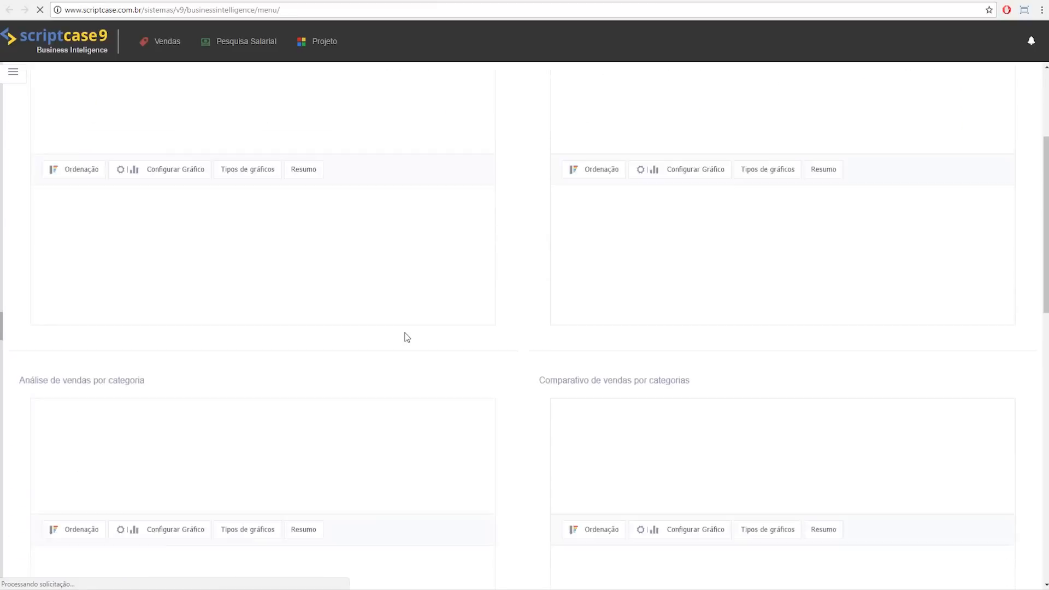
{"action": "scroll", "coordinate": [480, 351], "scroll_direction": "up", "scroll_amount": 6}
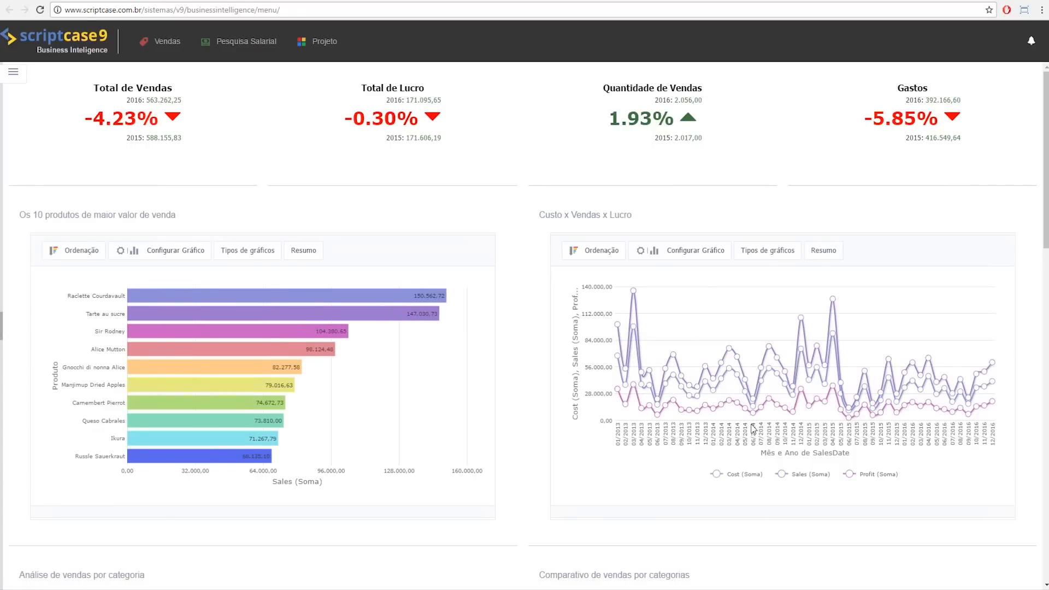
{"action": "scroll", "coordinate": [492, 251], "scroll_direction": "down", "scroll_amount": 8}
{"action": "scroll", "coordinate": [492, 252], "scroll_direction": "up", "scroll_amount": 8}
{"action": "left_click", "coordinate": [164, 1]}
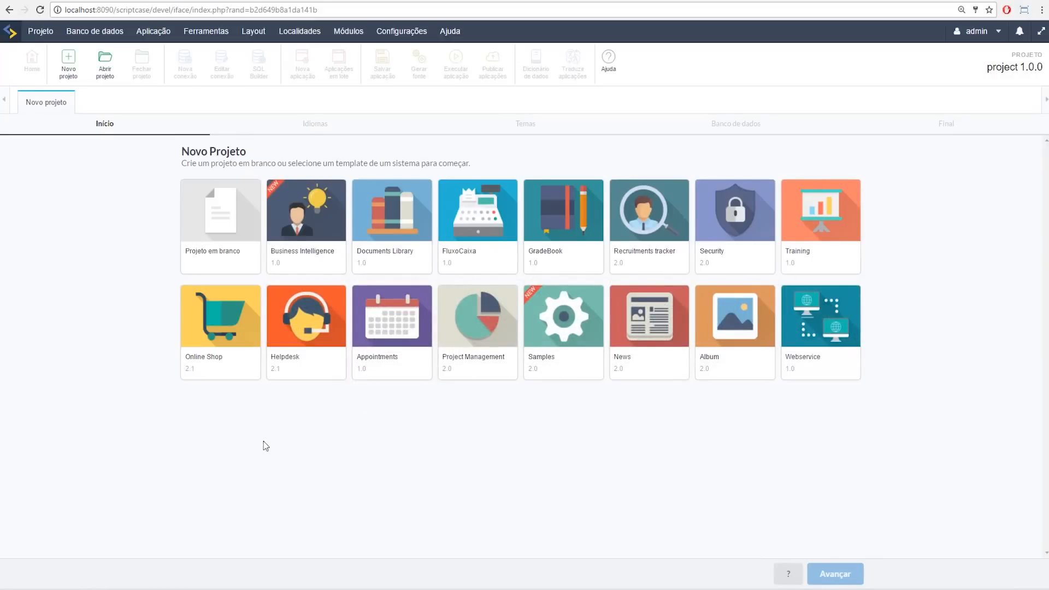
Step: Start a blank project named projetoapresentacao1705
{"action": "left_click", "coordinate": [206, 234]}
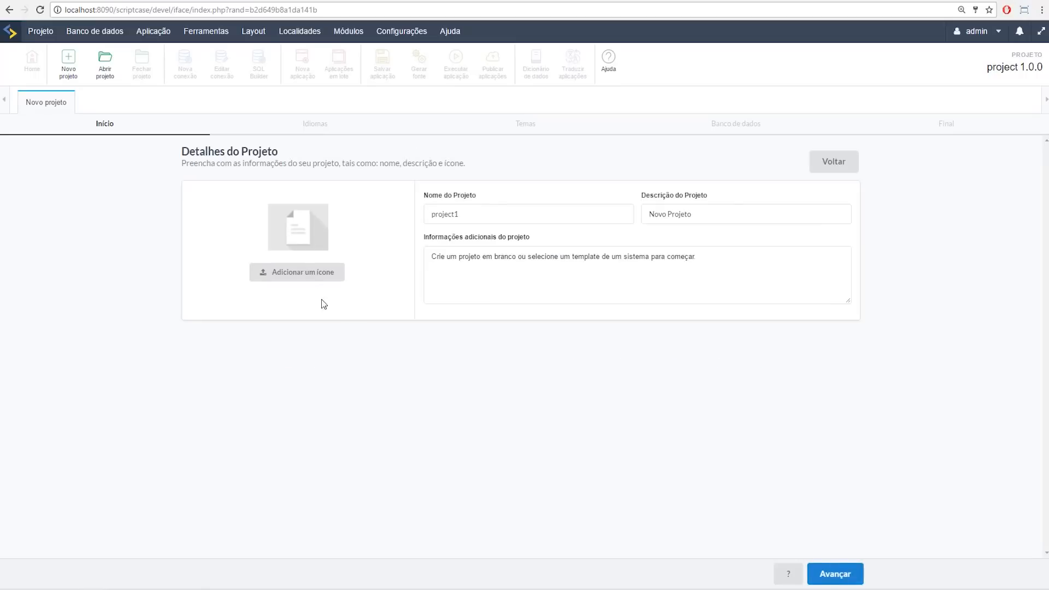
{"action": "left_click", "coordinate": [485, 215]}
{"action": "type", "text": "projetoapres"}
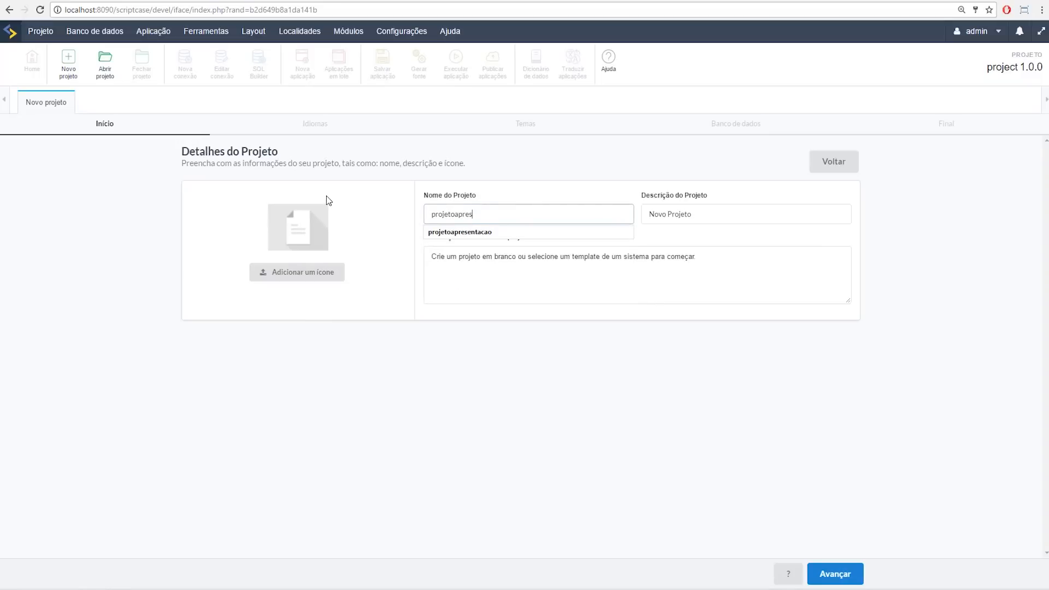
{"action": "key", "text": "Down"}
{"action": "key", "text": "Return"}
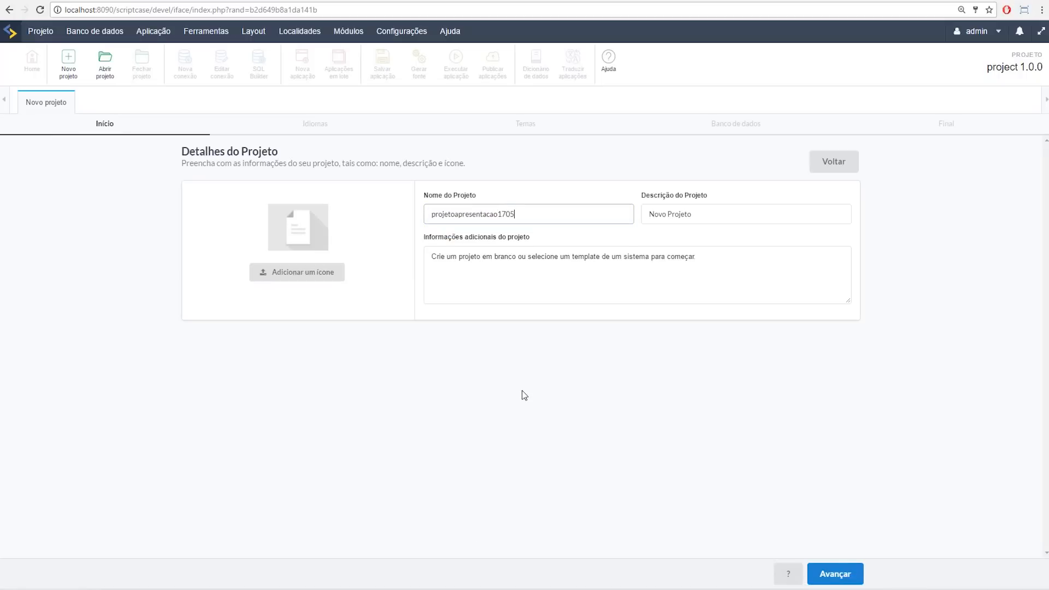
Step: Set the project icon to ct_bar_bar_2d.png and continue to the languages step
{"action": "left_click", "coordinate": [334, 277]}
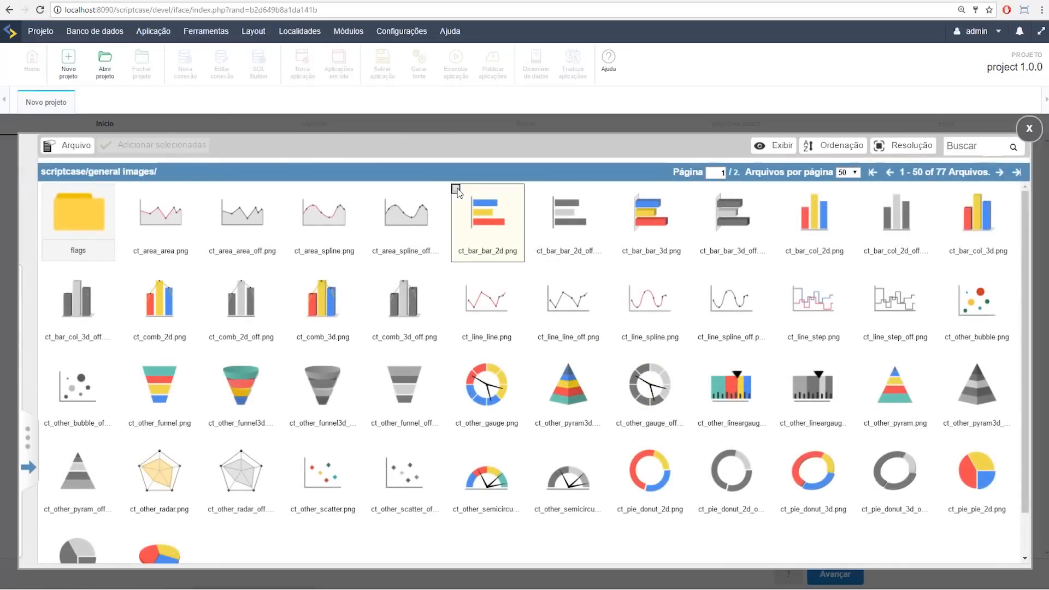
{"action": "left_click", "coordinate": [456, 189]}
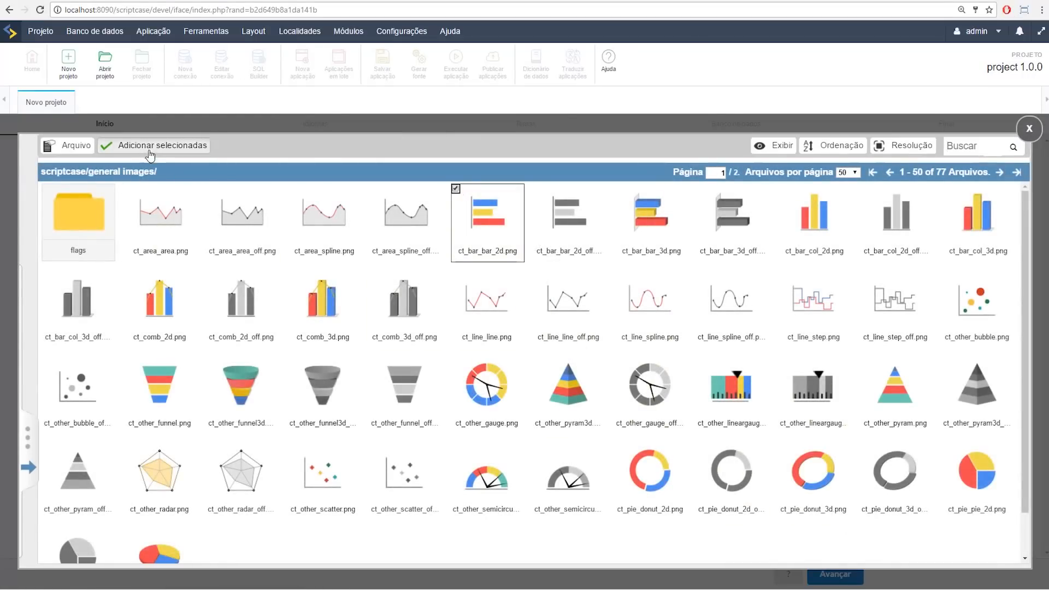
{"action": "left_click", "coordinate": [147, 153]}
{"action": "left_click", "coordinate": [826, 577]}
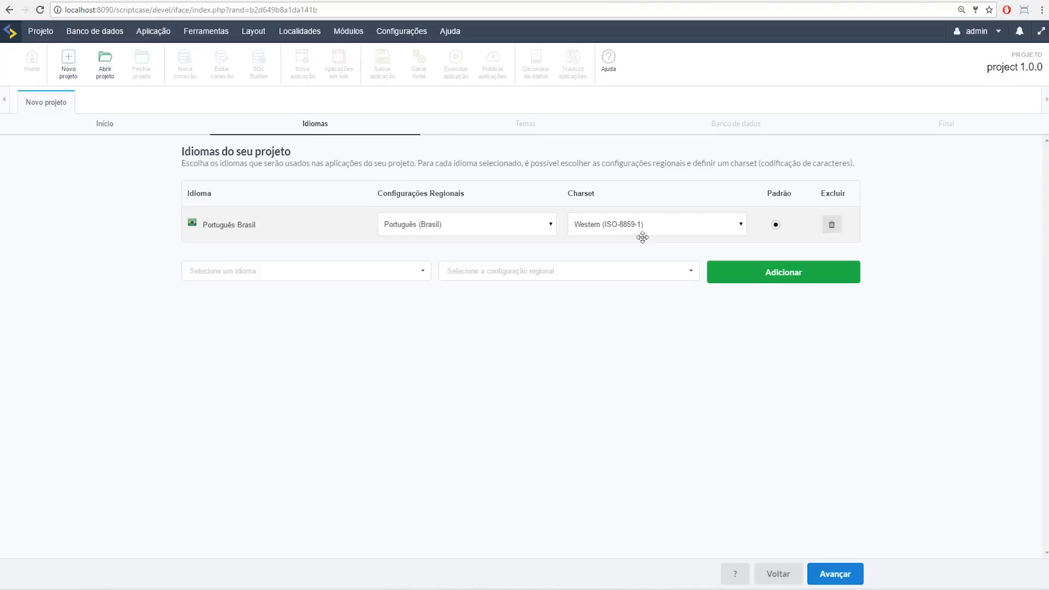
Step: Add Inglês with regional setting Inglês (Estados Unidos) to the project languages
{"action": "left_click", "coordinate": [321, 271]}
{"action": "type", "text": "In"}
{"action": "key", "text": "Return"}
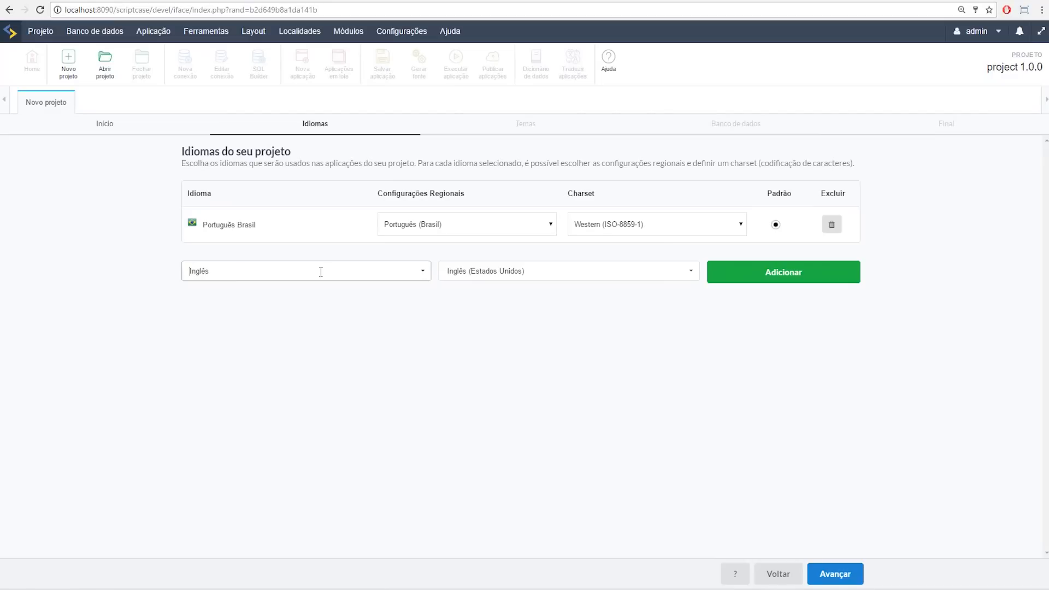
{"action": "left_click", "coordinate": [488, 276]}
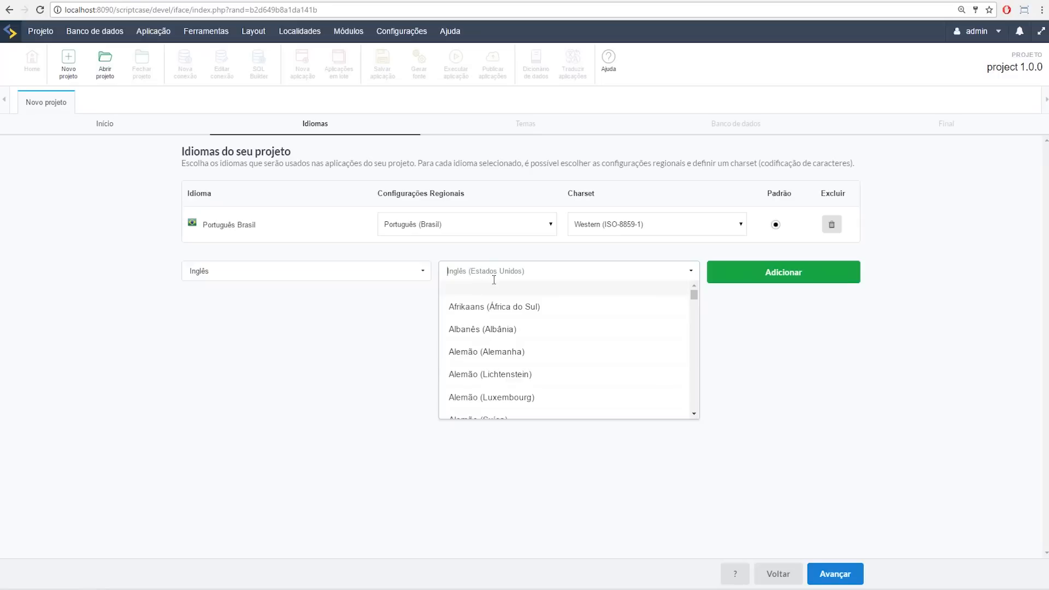
{"action": "left_click", "coordinate": [494, 280]}
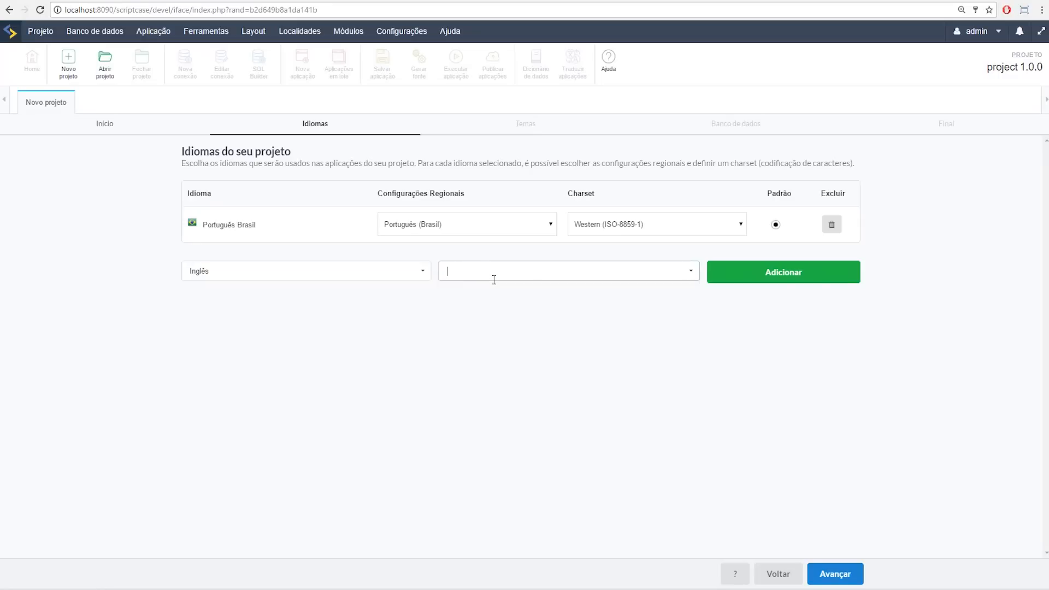
{"action": "type", "text": "in"}
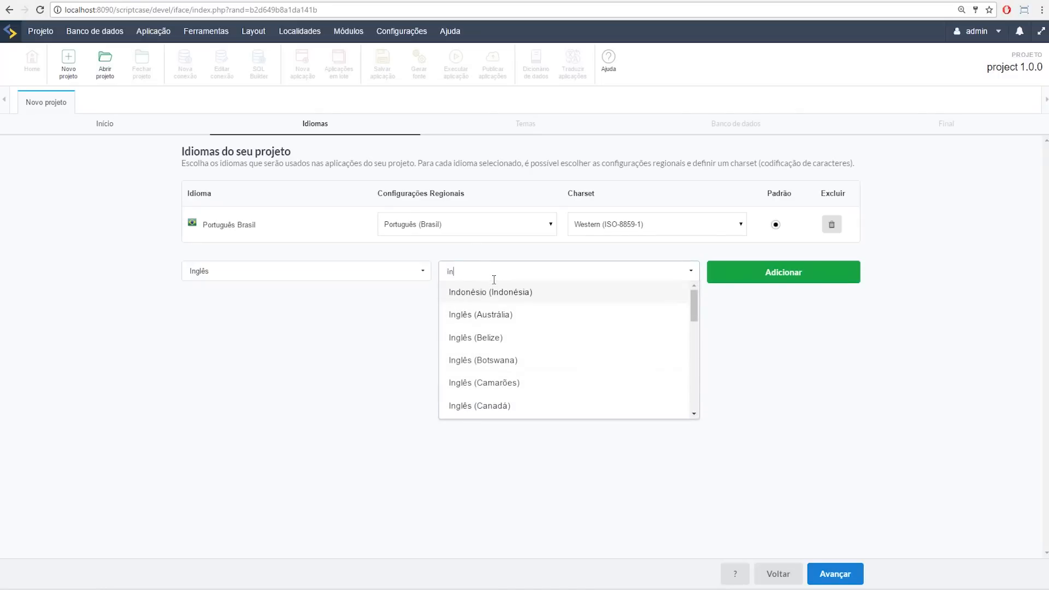
{"action": "scroll", "coordinate": [513, 331], "scroll_direction": "down", "scroll_amount": 2}
{"action": "left_click", "coordinate": [523, 364]}
{"action": "left_click", "coordinate": [777, 276]}
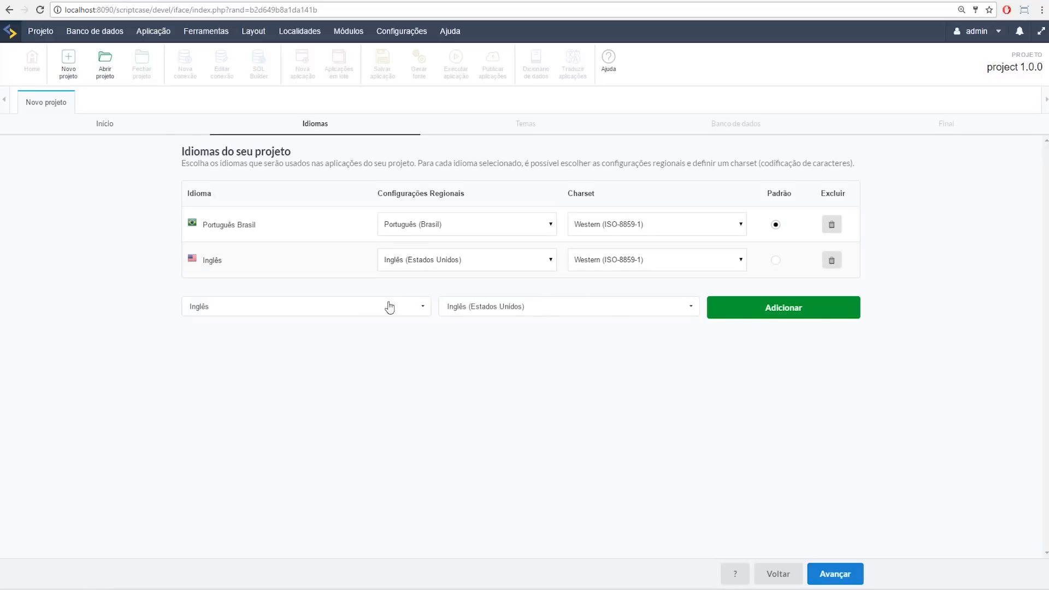
Step: Set the charset of both Português Brasil and Inglês to Unicode (UTF-8)
{"action": "left_click", "coordinate": [623, 232]}
{"action": "left_click", "coordinate": [622, 241]}
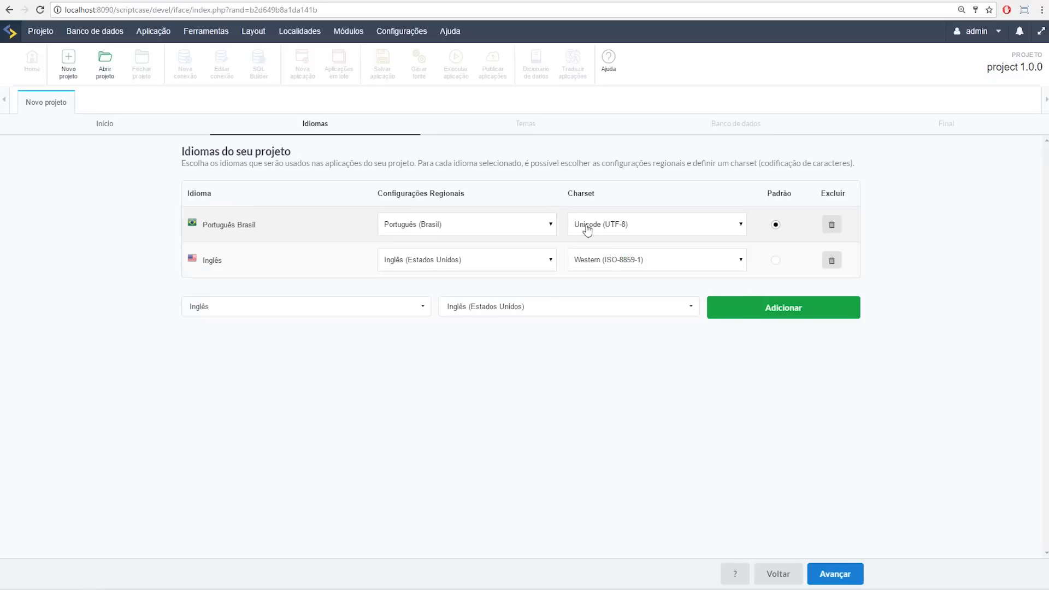
{"action": "left_click", "coordinate": [614, 265]}
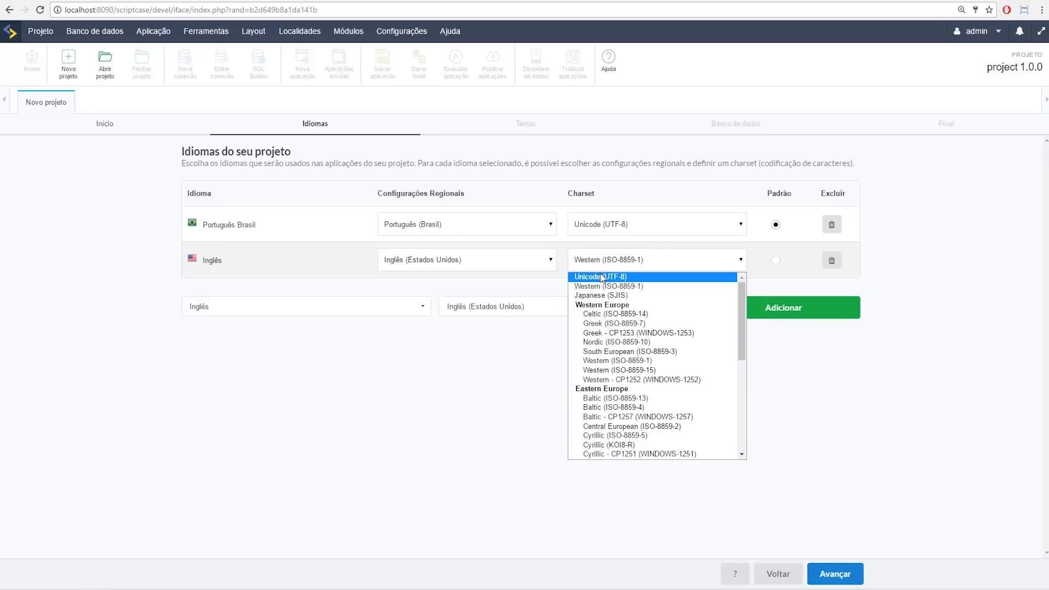
{"action": "left_click", "coordinate": [602, 277]}
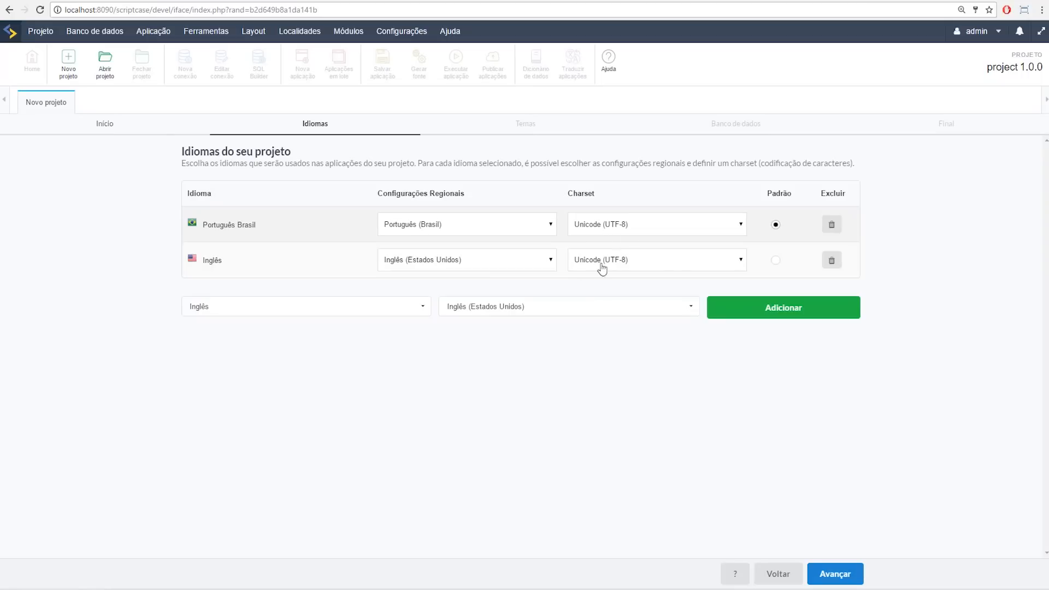
Step: On the Temas step, select Sc8_Saphir and Sc8_Granada, confirm 3 selected themes, and advance to Banco de dados
{"action": "left_click", "coordinate": [835, 578]}
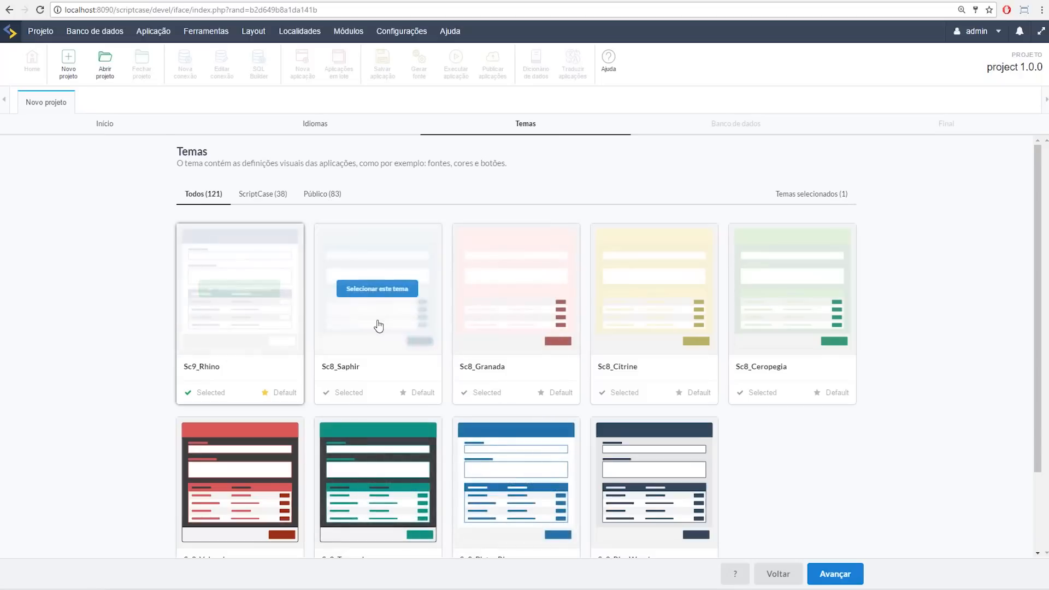
{"action": "left_click", "coordinate": [378, 292]}
{"action": "left_click", "coordinate": [526, 292]}
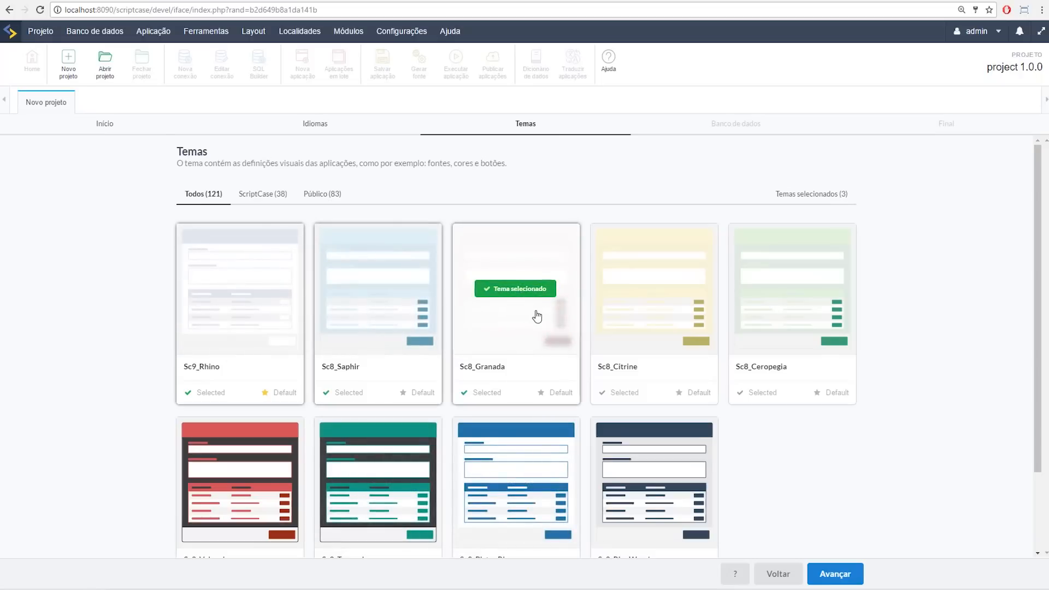
{"action": "left_click", "coordinate": [828, 198]}
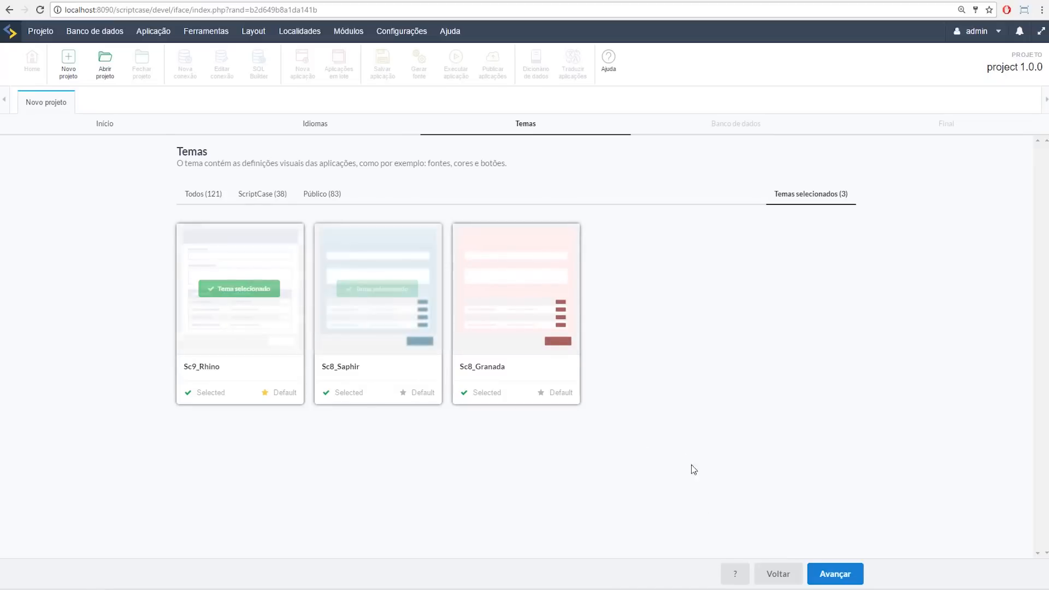
{"action": "left_click", "coordinate": [828, 574]}
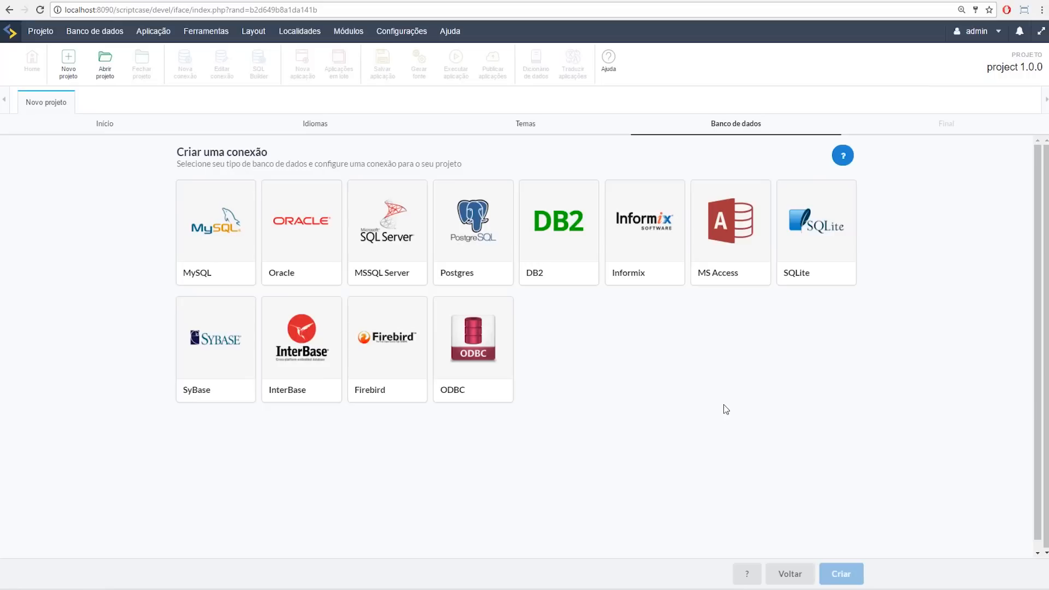
Step: Open the MySQL connection form, prefilled as conn_mysql on 127.0.0.1 port 3306, user root
{"action": "left_click", "coordinate": [257, 34]}
{"action": "left_click", "coordinate": [213, 245]}
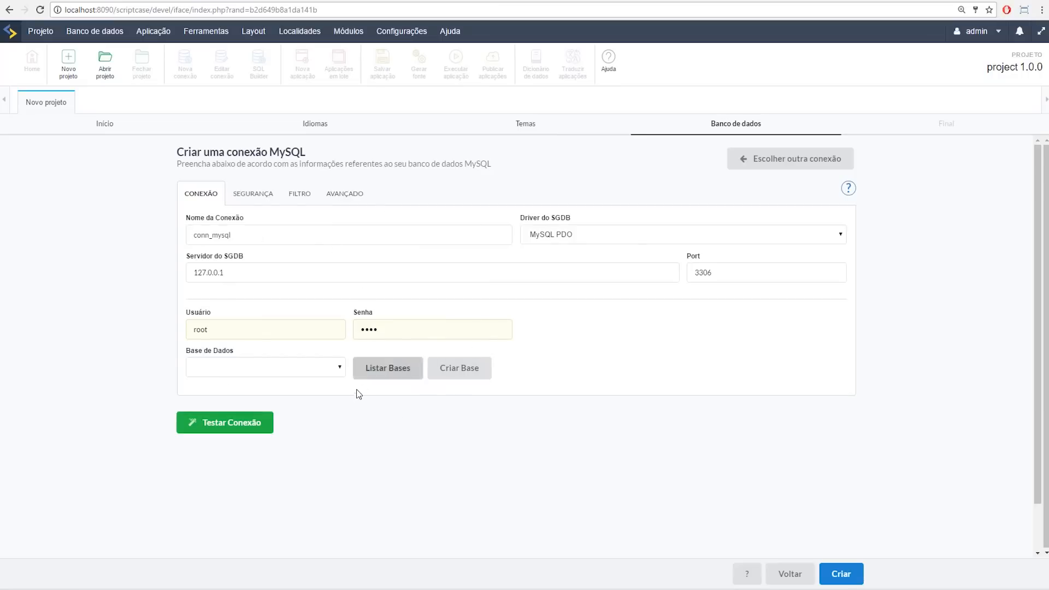
{"action": "left_click", "coordinate": [221, 273]}
Step: Review the connection's SEGURANÇA, FILTRO and AVANÇADO tabs, then go back to the database type grid
{"action": "left_click_drag", "start_coordinate": [222, 273], "coordinate": [185, 273]}
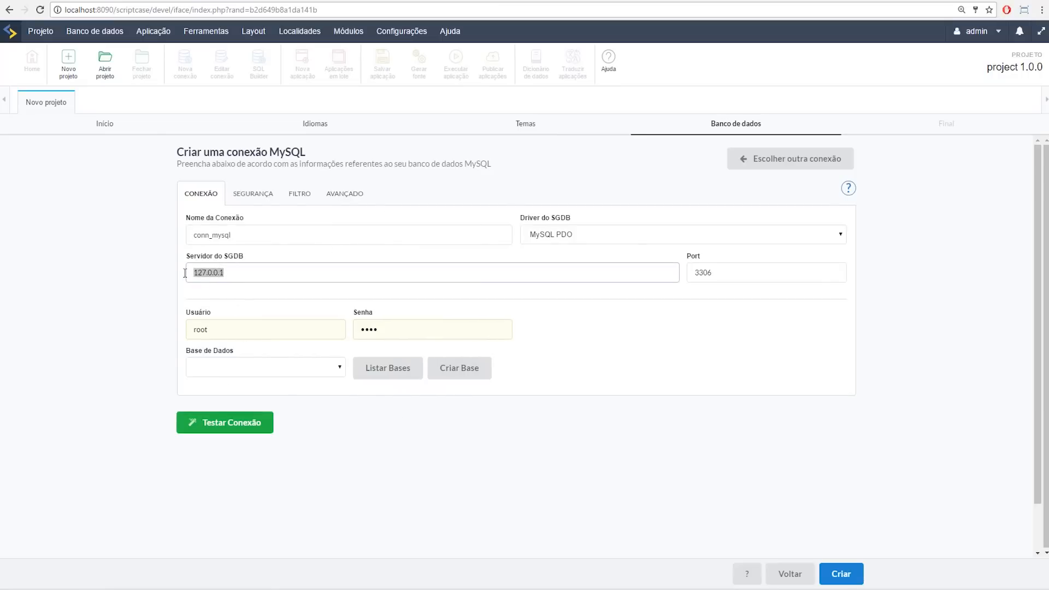
{"action": "left_click", "coordinate": [240, 277]}
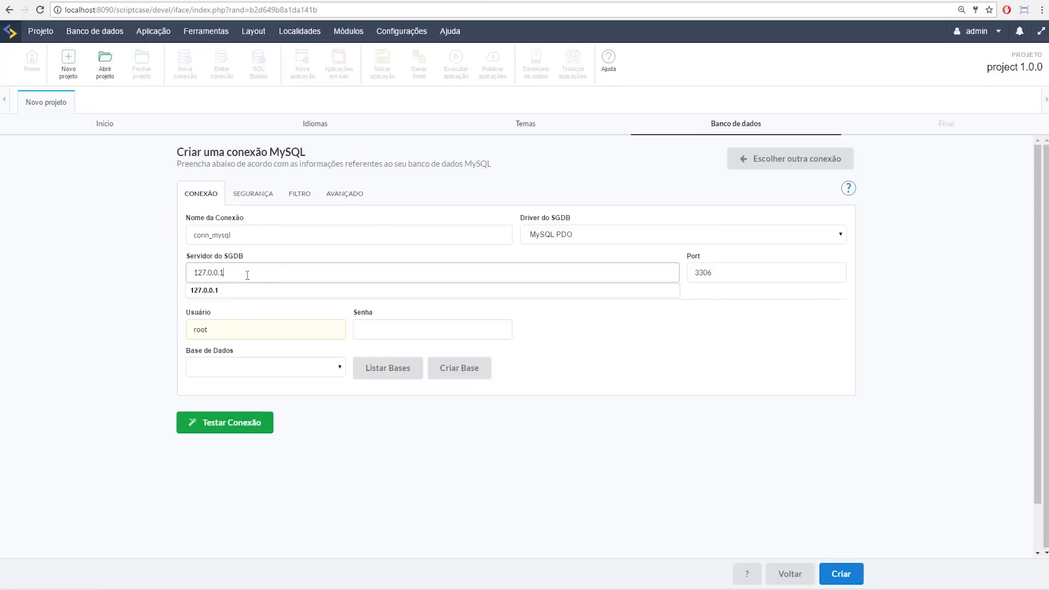
{"action": "left_click", "coordinate": [262, 192]}
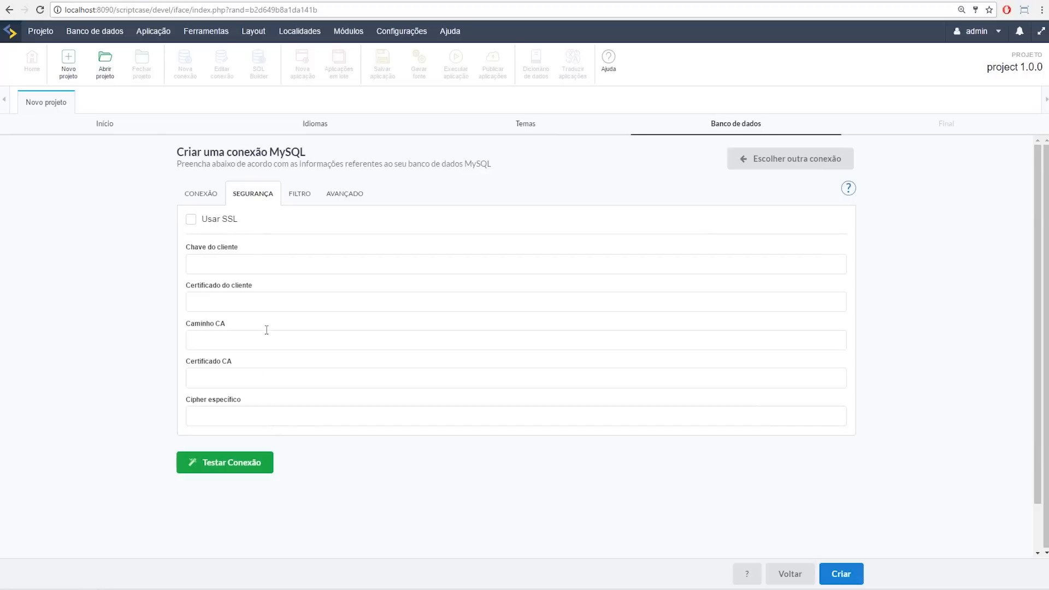
{"action": "left_click", "coordinate": [302, 198]}
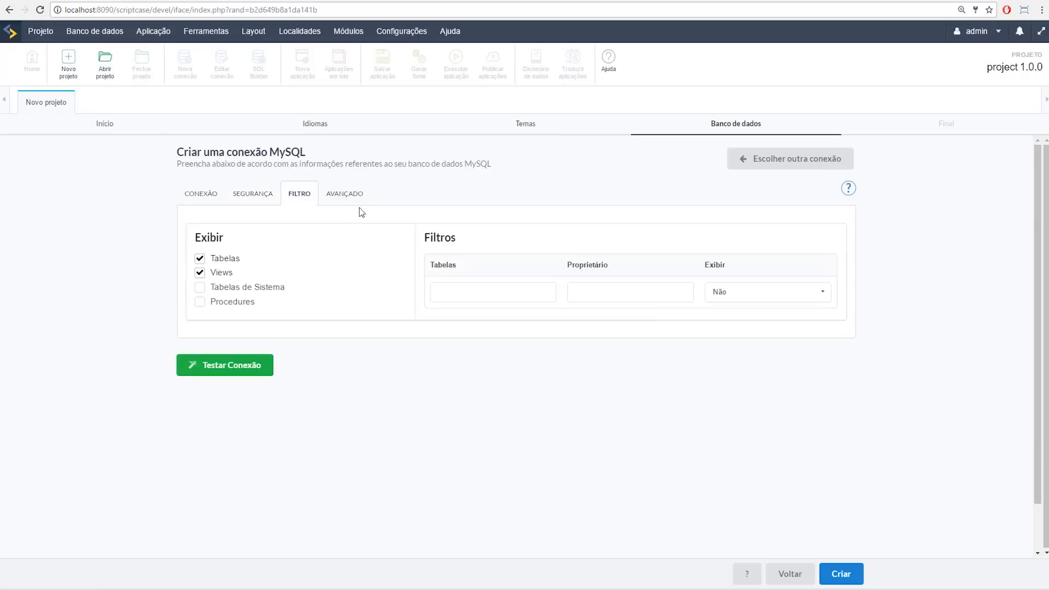
{"action": "left_click", "coordinate": [359, 205]}
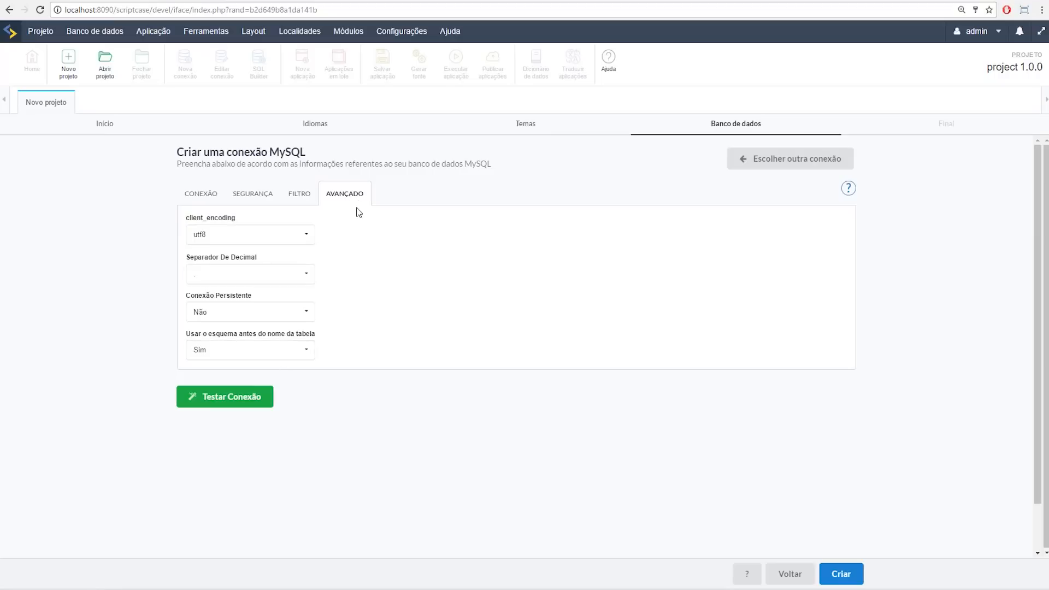
{"action": "left_click", "coordinate": [209, 201]}
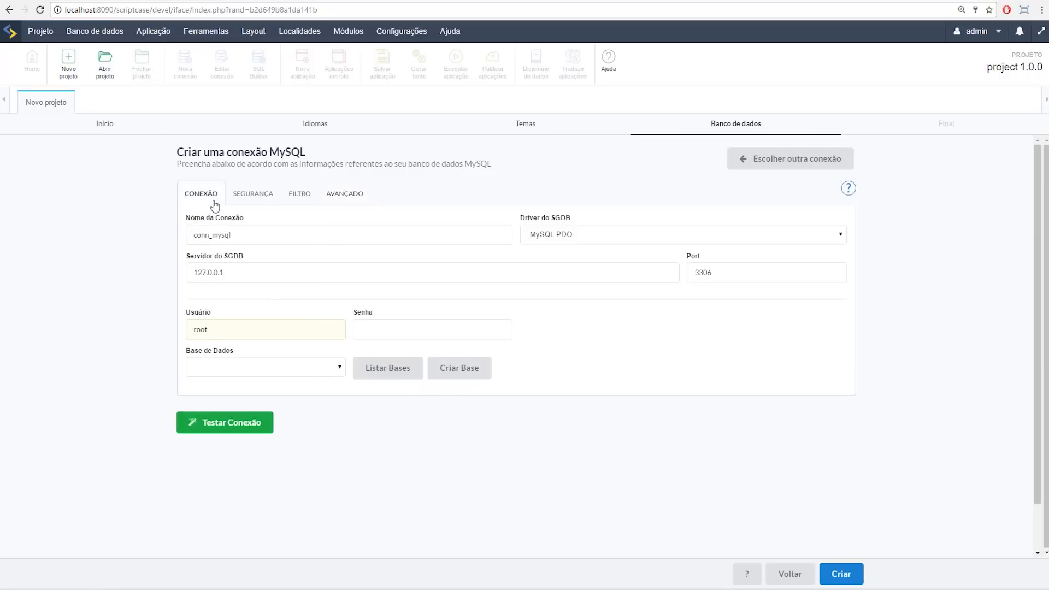
{"action": "left_click", "coordinate": [792, 164]}
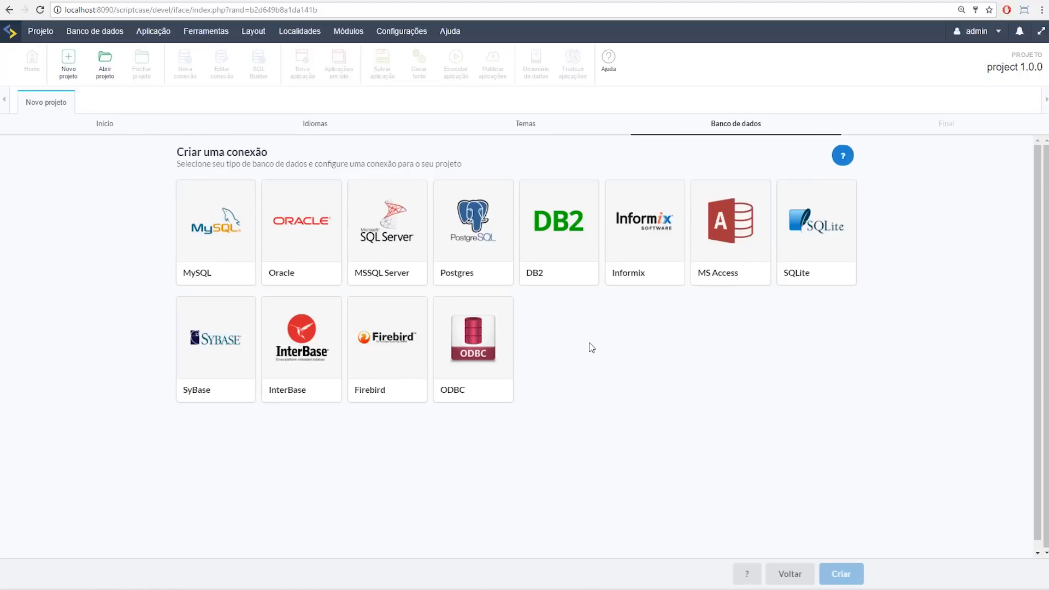
Step: Reopen the MySQL connection settings and replace the stored password
{"action": "left_click", "coordinate": [212, 238]}
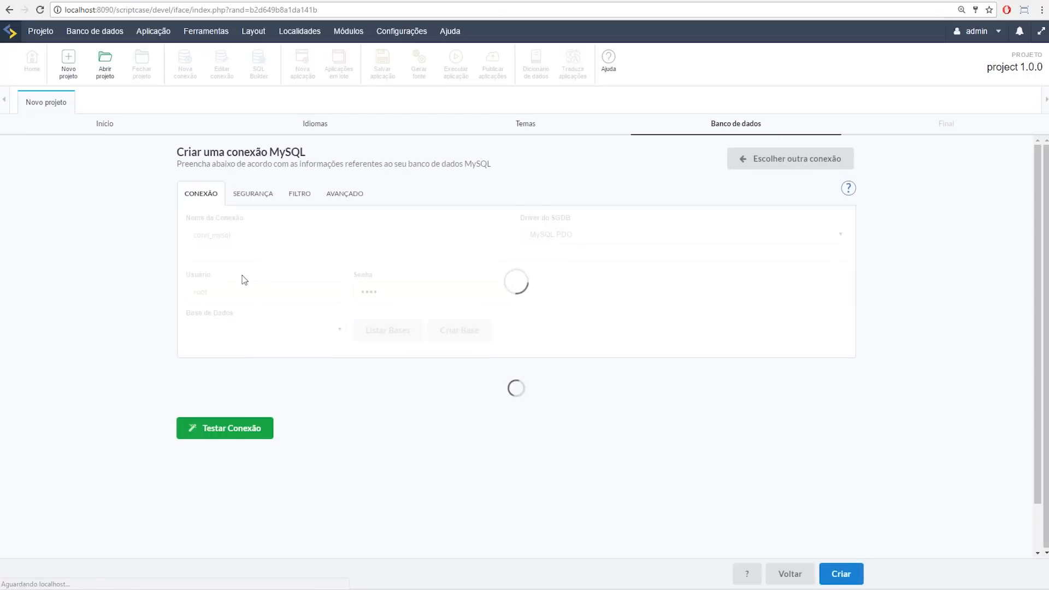
{"action": "left_click_drag", "start_coordinate": [391, 331], "coordinate": [311, 313]}
{"action": "type", "text": "••••"}
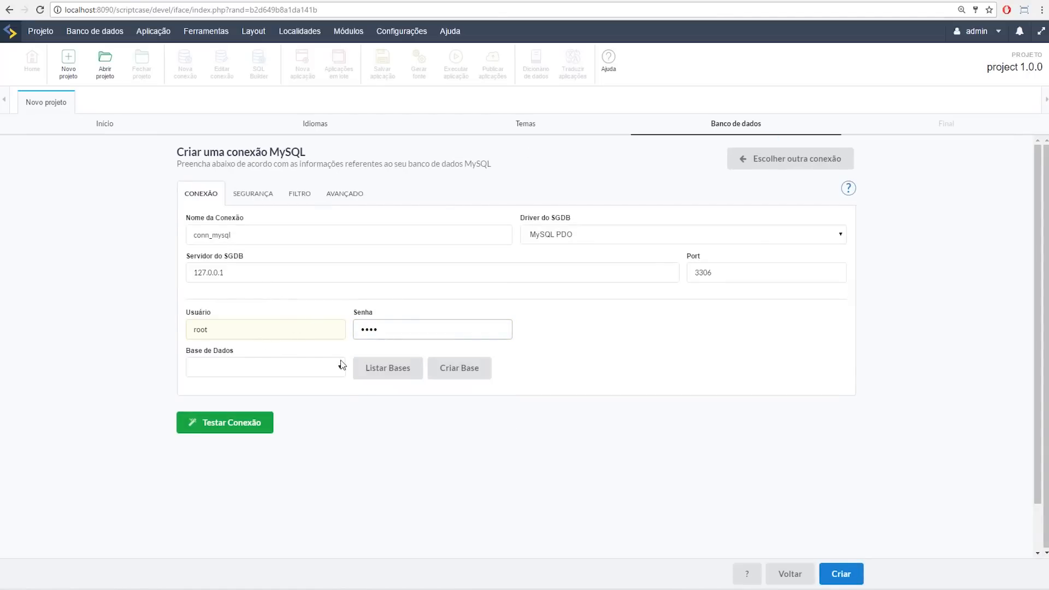
Step: Pick the samples_demo database, test the connection successfully, and create the project
{"action": "left_click", "coordinate": [374, 376]}
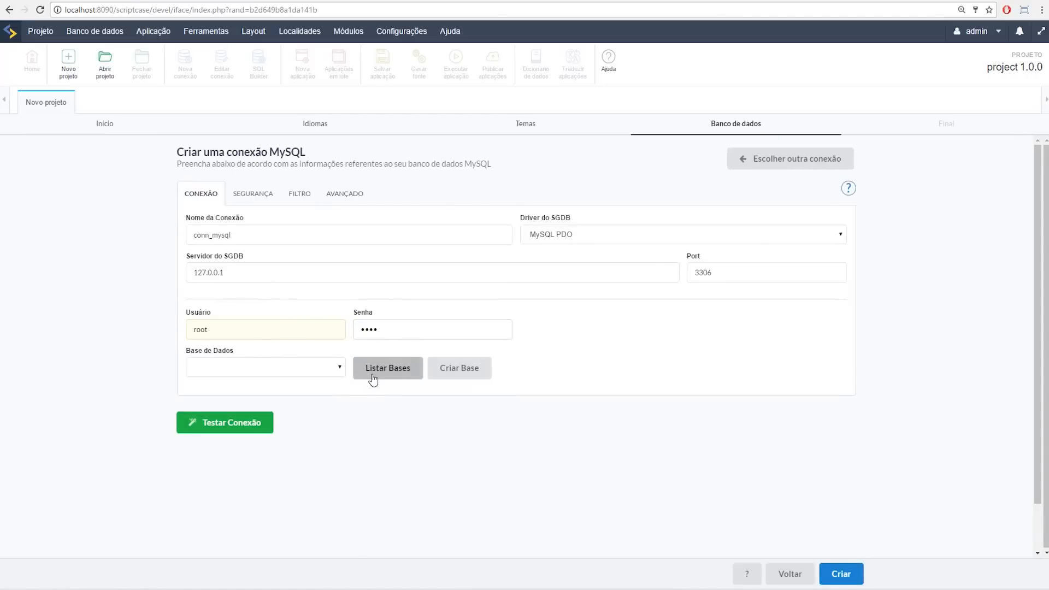
{"action": "left_click", "coordinate": [298, 376]}
{"action": "scroll", "coordinate": [300, 446], "scroll_direction": "down", "scroll_amount": 3}
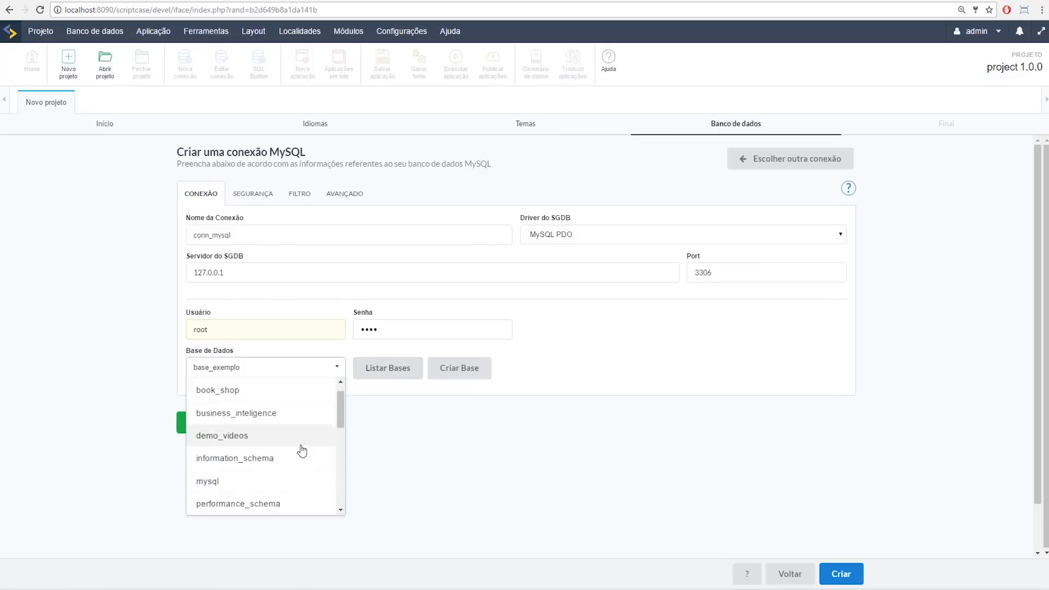
{"action": "scroll", "coordinate": [302, 450], "scroll_direction": "down", "scroll_amount": 5}
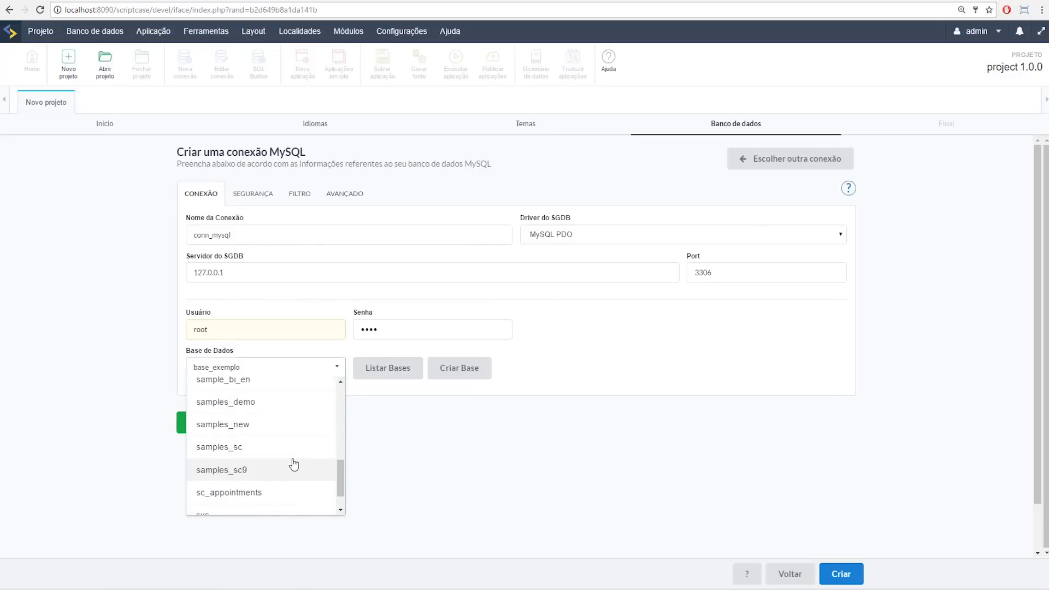
{"action": "left_click", "coordinate": [252, 413]}
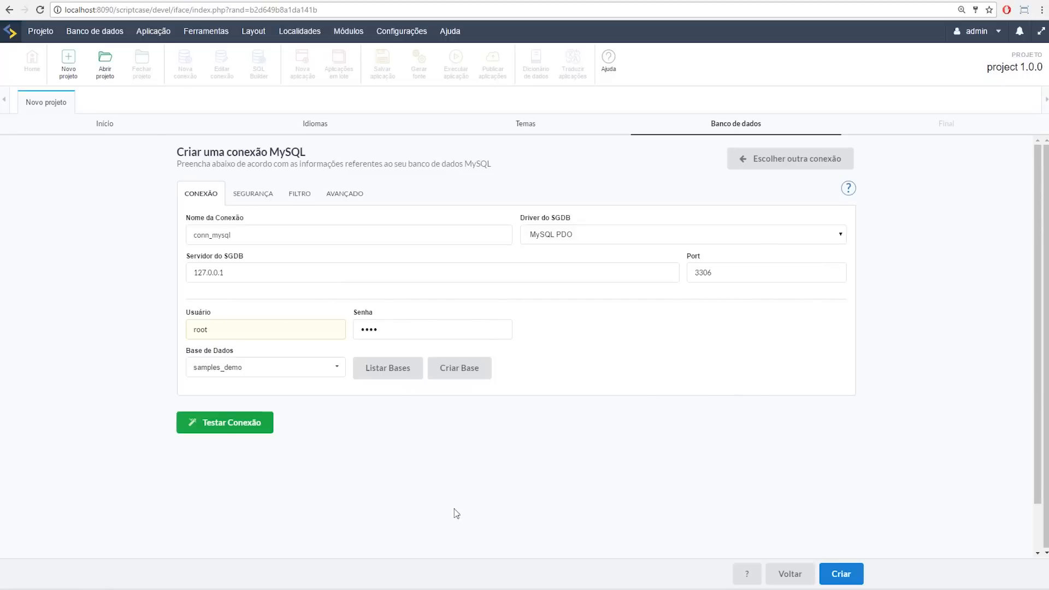
{"action": "left_click", "coordinate": [229, 428]}
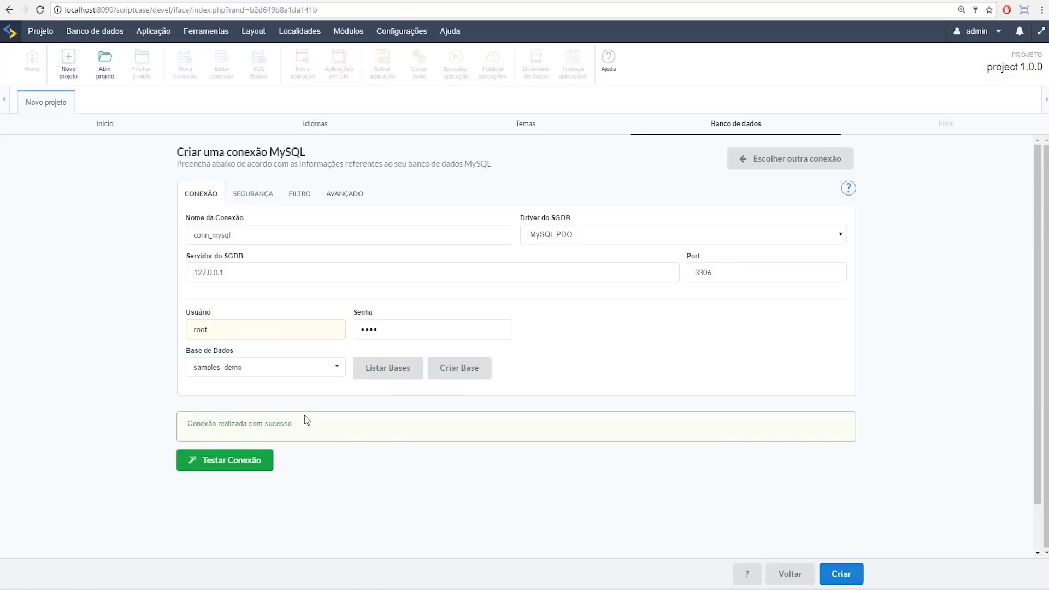
{"action": "left_click", "coordinate": [843, 575]}
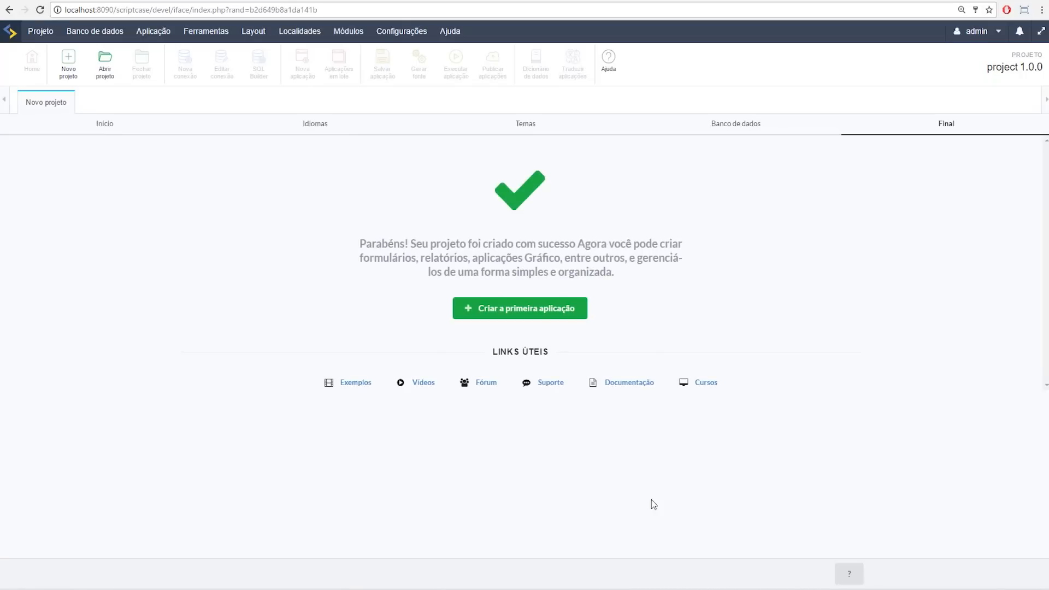
Step: Start the first application of projetoapresentacao1705 to reach the Nova aplicação type choices
{"action": "left_click", "coordinate": [545, 316]}
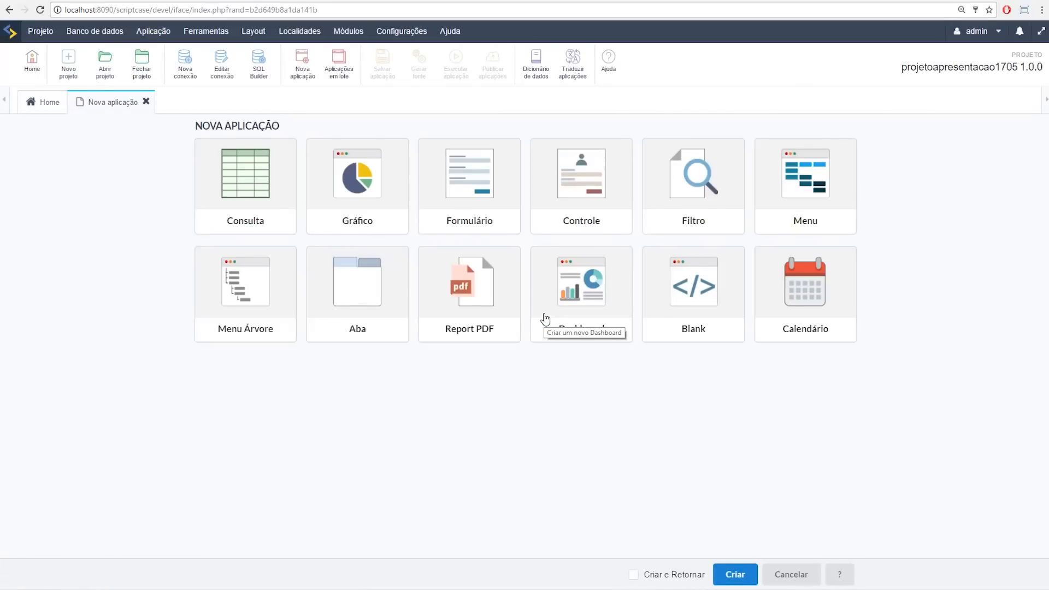
Step: Browse the Aplicação menu, then start a new Consulta grid application
{"action": "left_click", "coordinate": [148, 31]}
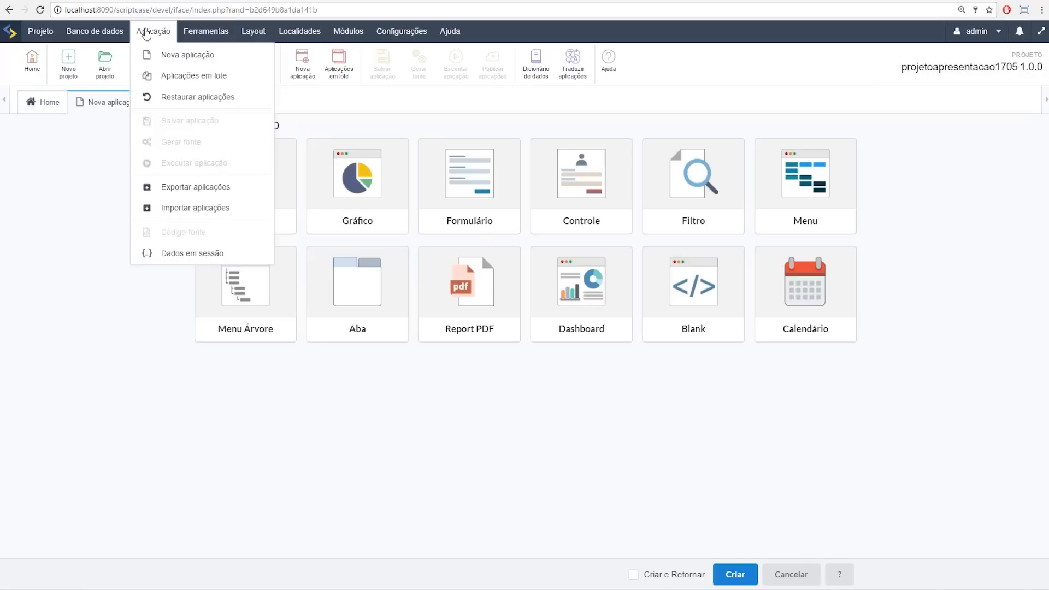
{"action": "mouse_move", "coordinate": [108, 38]}
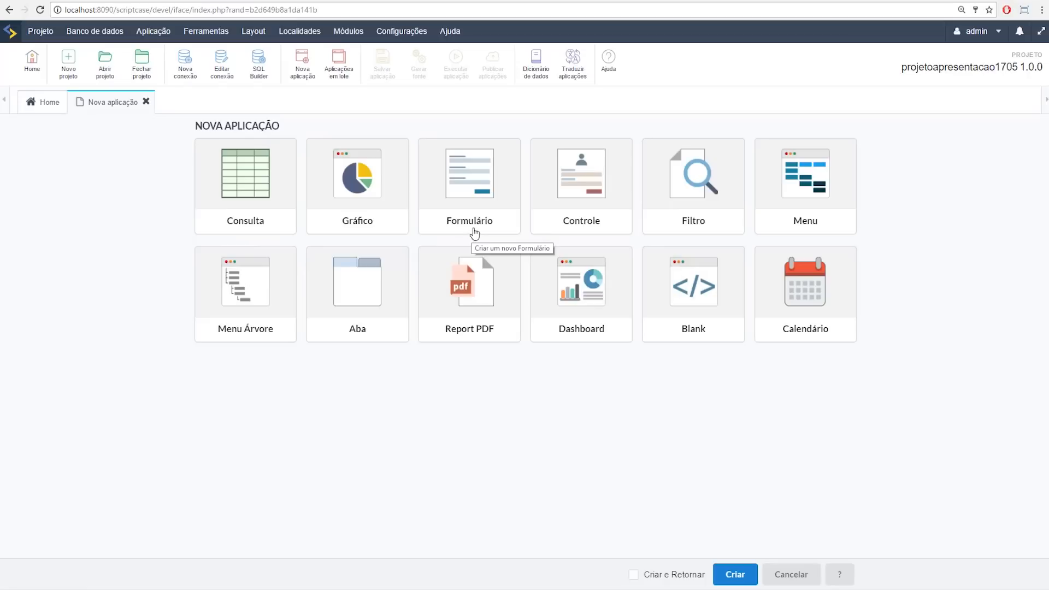
{"action": "left_click", "coordinate": [257, 223]}
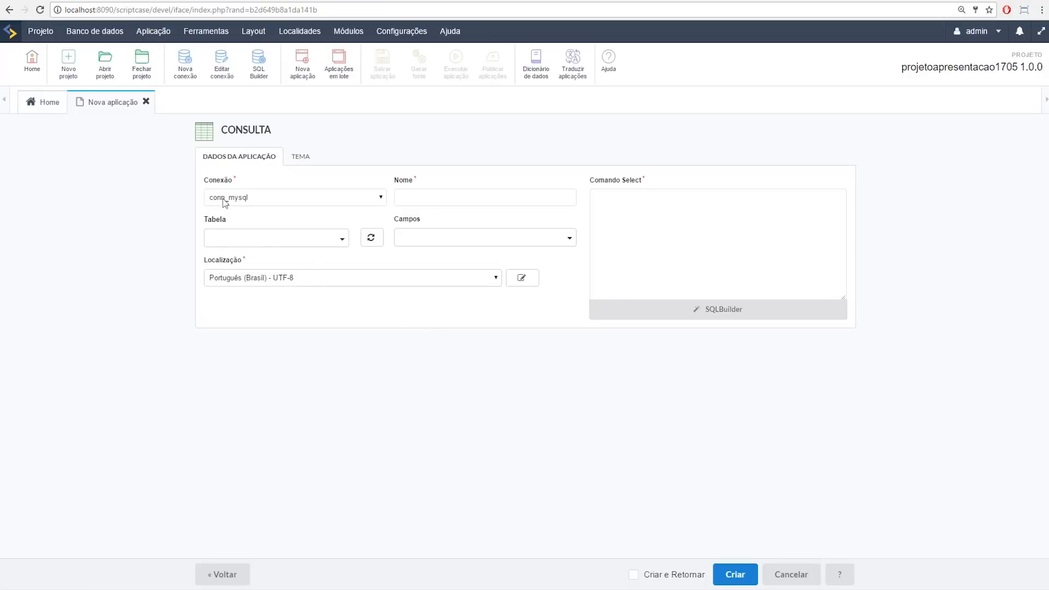
Step: Use conn_mysql, add orders and order_details, and preview their orderid relationship
{"action": "left_click", "coordinate": [274, 201]}
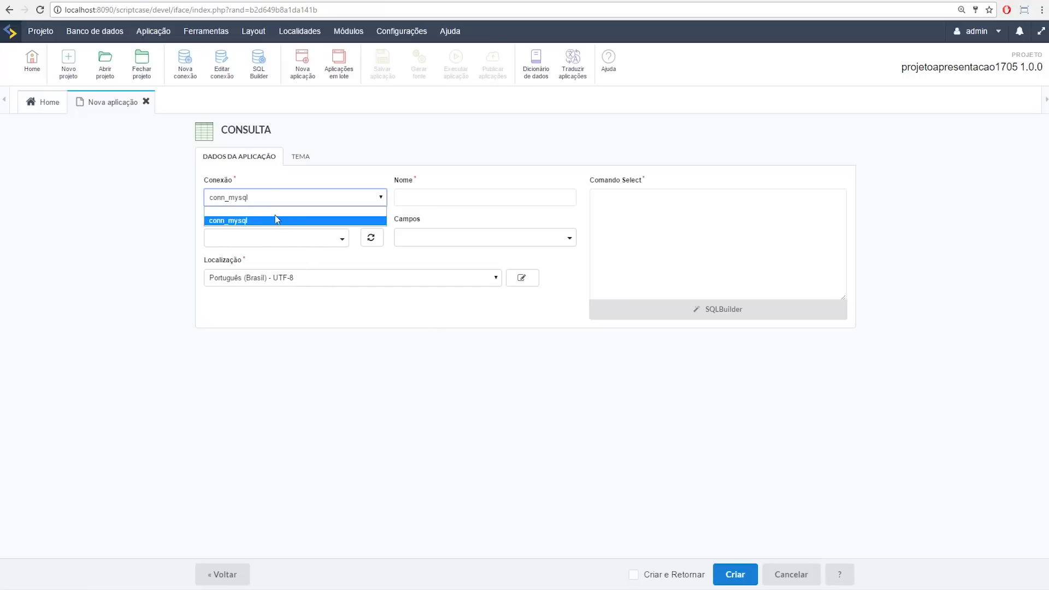
{"action": "left_click", "coordinate": [277, 221]}
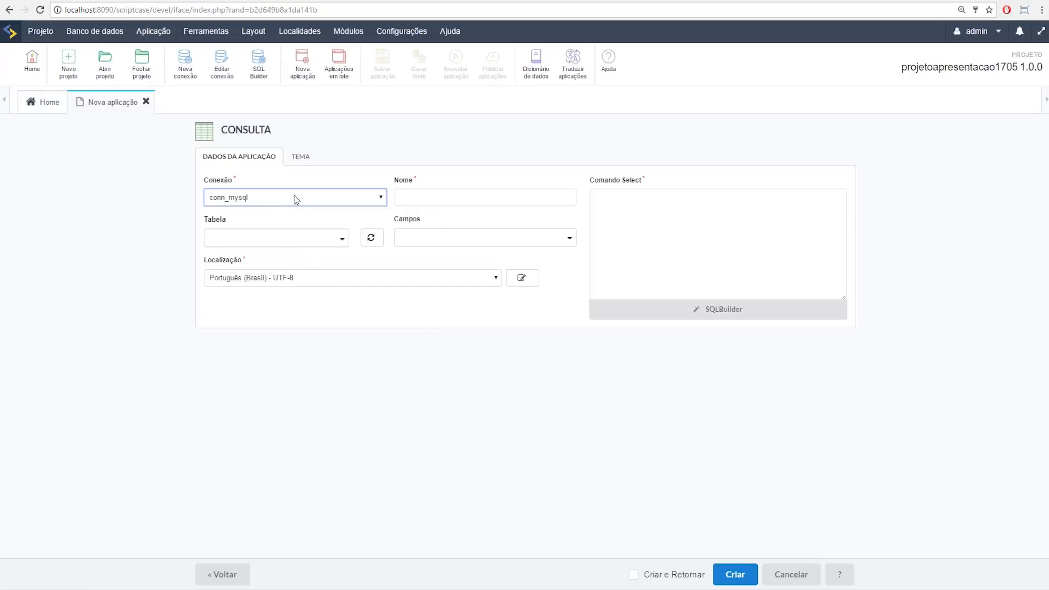
{"action": "left_click", "coordinate": [285, 249]}
{"action": "type", "text": "sal"}
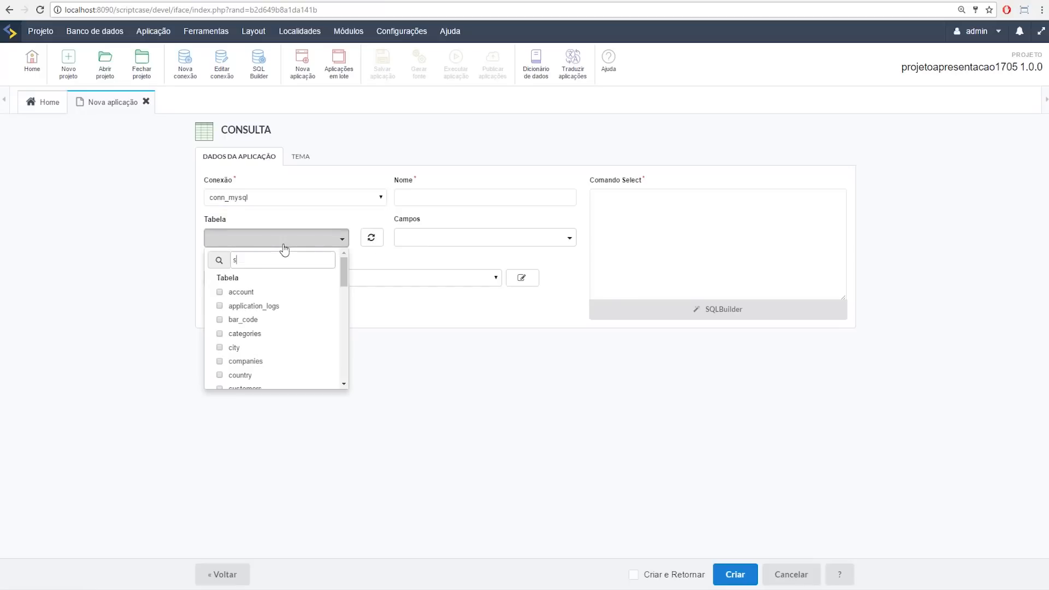
{"action": "key", "text": "BackSpace"}
{"action": "key", "text": "BackSpace"}
{"action": "type", "text": "or"}
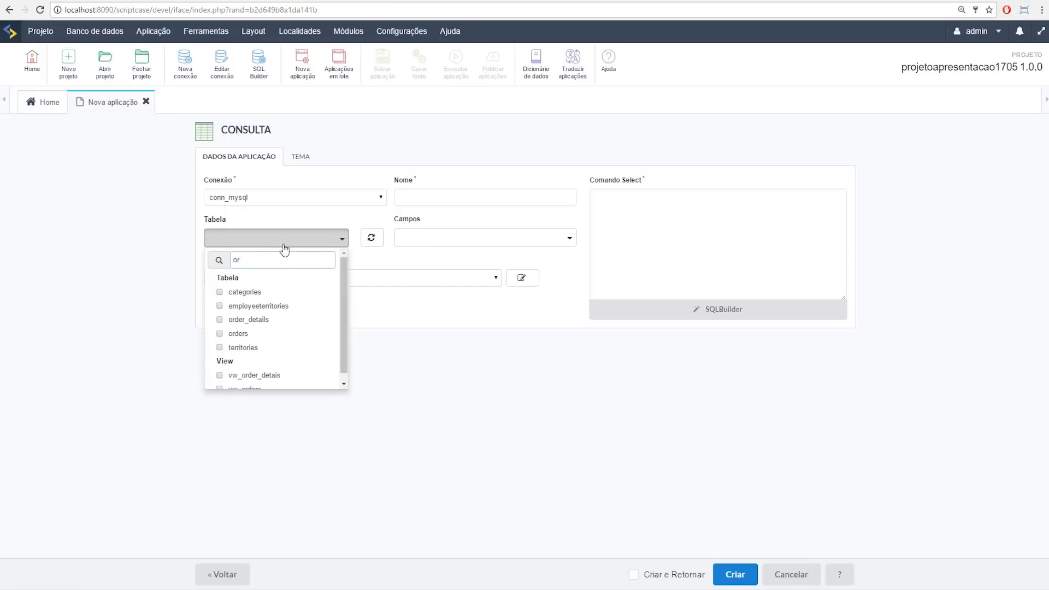
{"action": "left_click", "coordinate": [220, 320]}
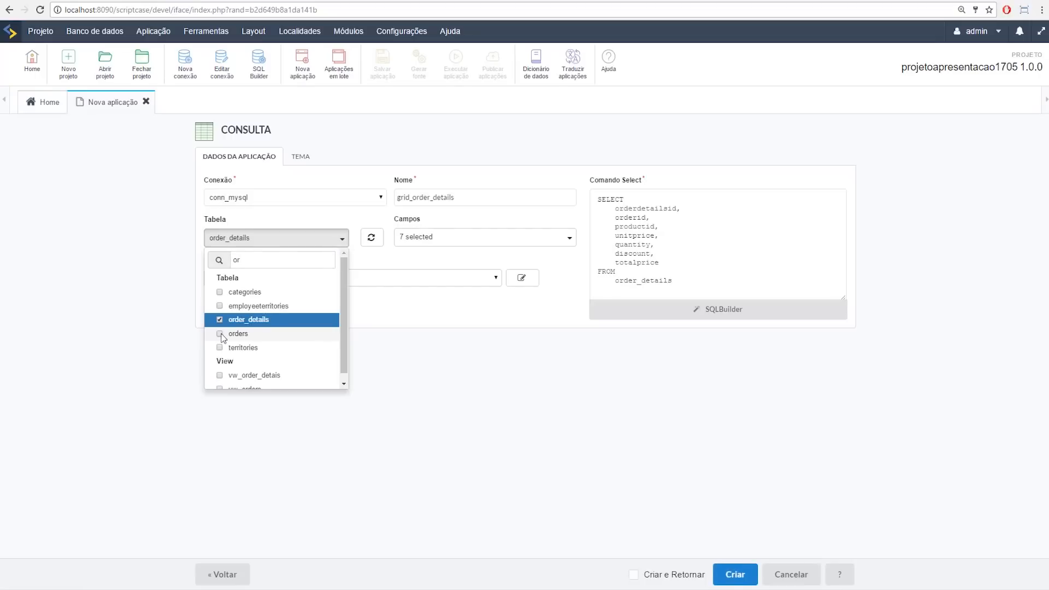
{"action": "left_click", "coordinate": [220, 334]}
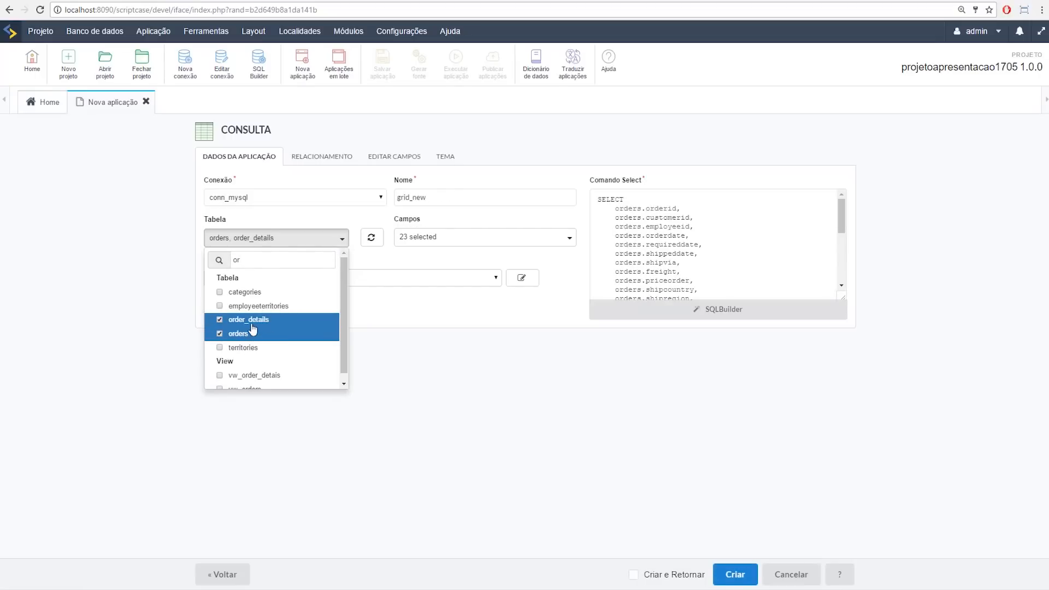
{"action": "left_click_drag", "start_coordinate": [843, 302], "coordinate": [848, 454]}
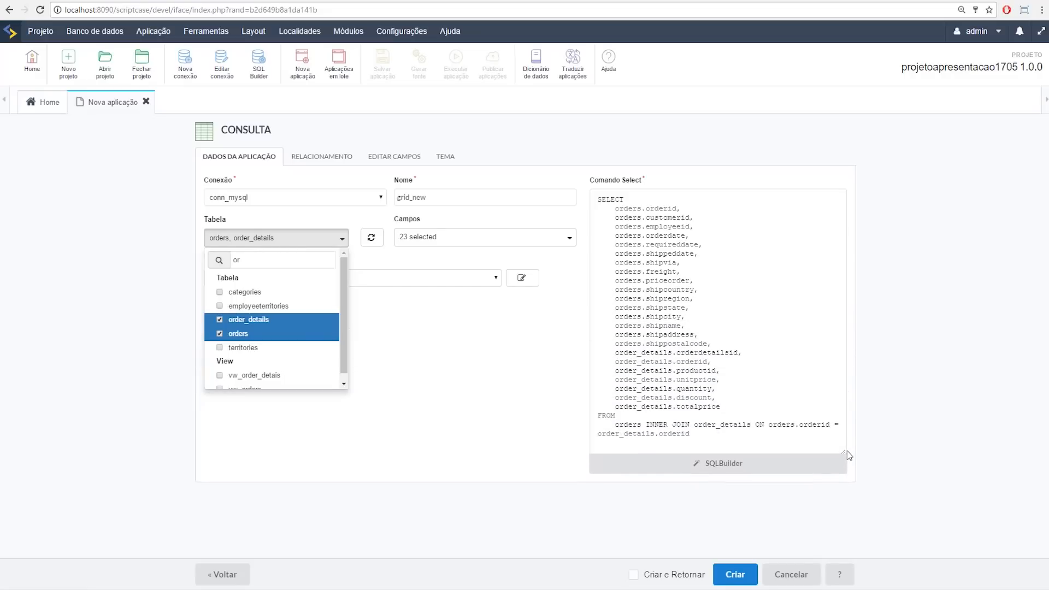
{"action": "left_click", "coordinate": [316, 160]}
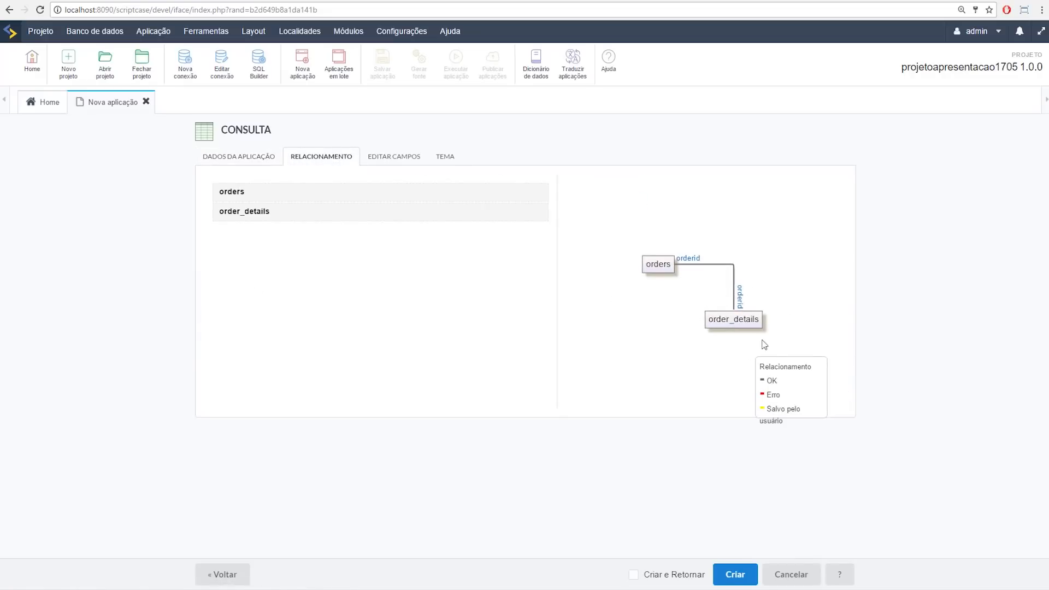
{"action": "left_click", "coordinate": [241, 159]}
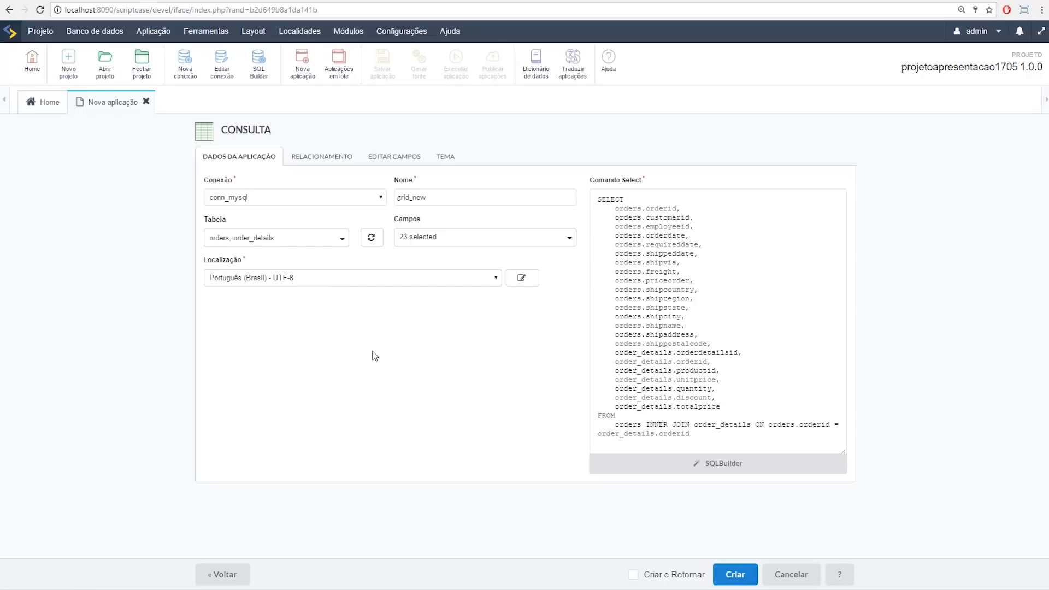
Step: Untick the orders and order_details tables, leaving the Select command empty
{"action": "left_click", "coordinate": [268, 243]}
{"action": "type", "text": "sa"}
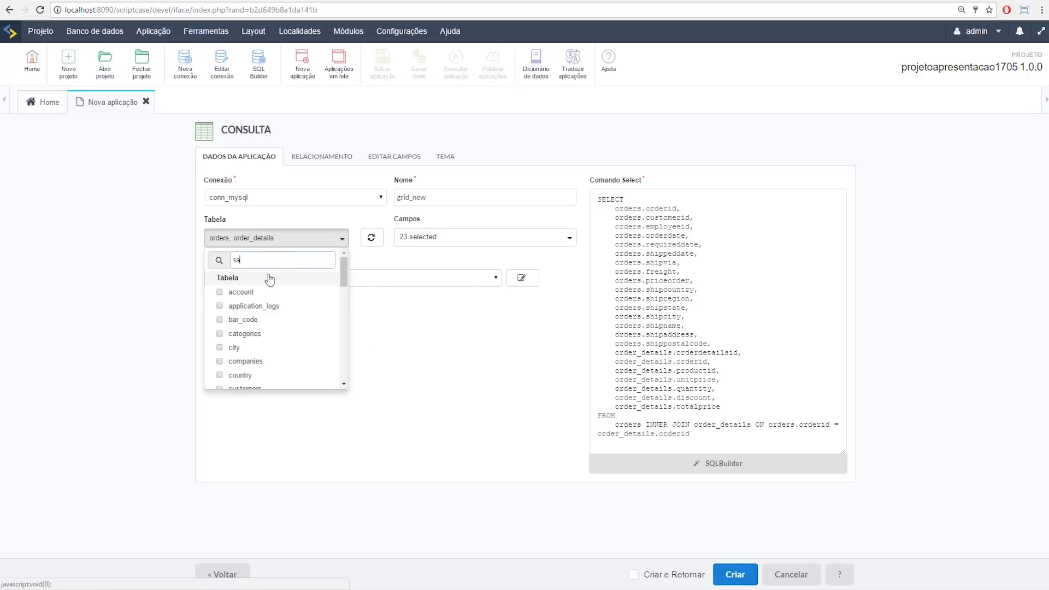
{"action": "key", "text": "BackSpace"}
{"action": "type", "text": "or"}
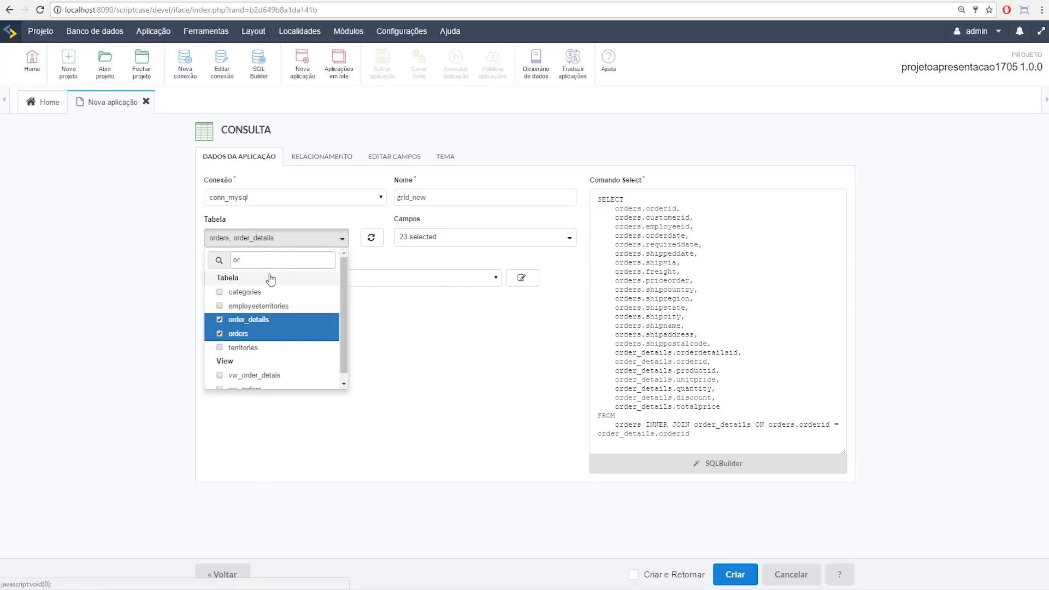
{"action": "left_click", "coordinate": [220, 323]}
{"action": "left_click", "coordinate": [222, 334]}
Step: Choose the sales table, keep Português (Brasil) - UTF-8 localization, and create grid_sales
{"action": "left_click_drag", "start_coordinate": [251, 262], "coordinate": [226, 263]}
{"action": "type", "text": "sal"}
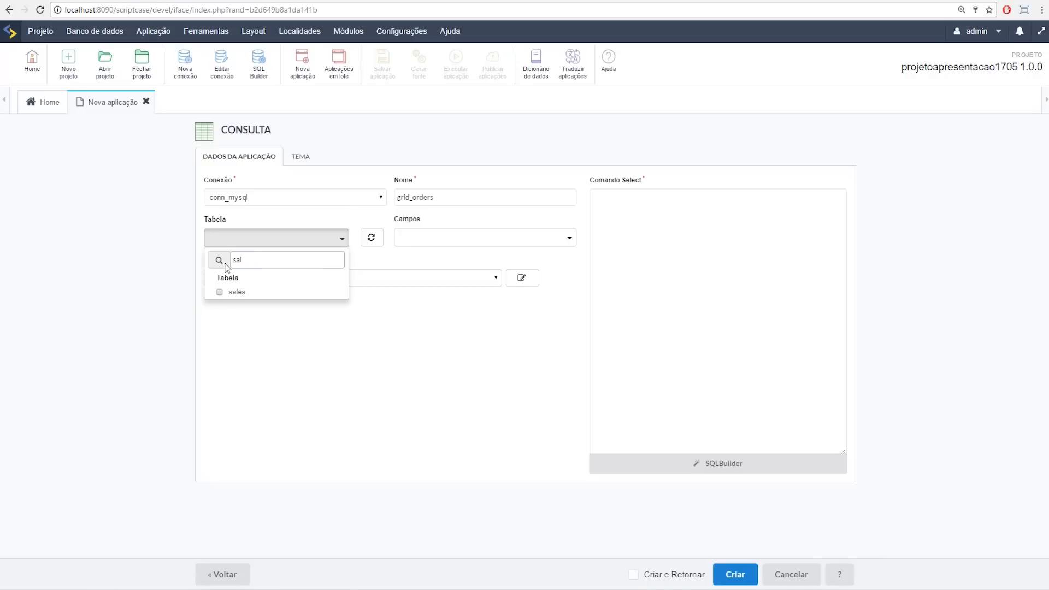
{"action": "left_click", "coordinate": [220, 293]}
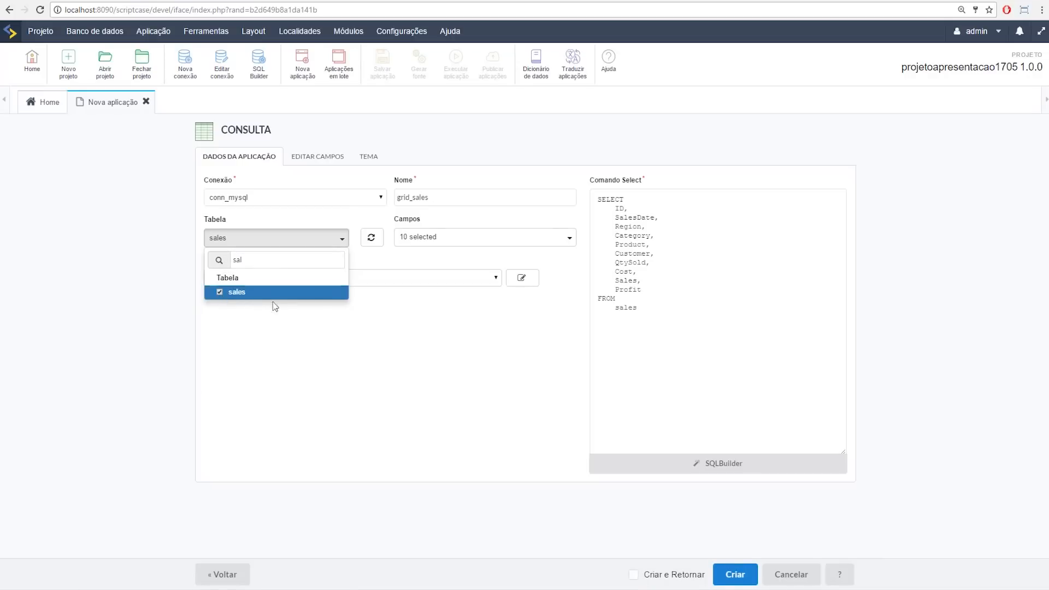
{"action": "left_click", "coordinate": [399, 362]}
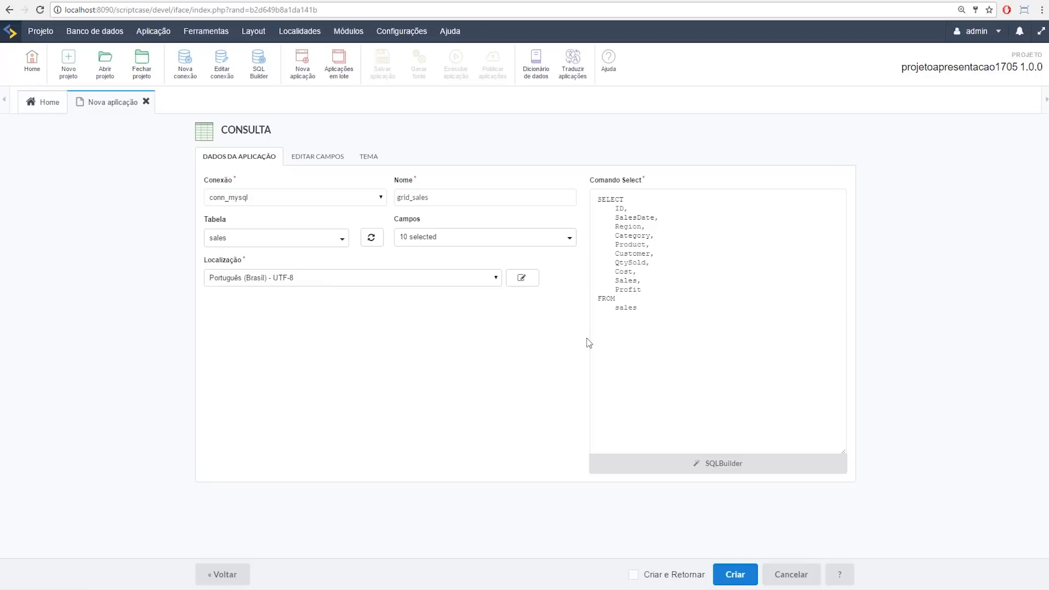
{"action": "left_click", "coordinate": [304, 280]}
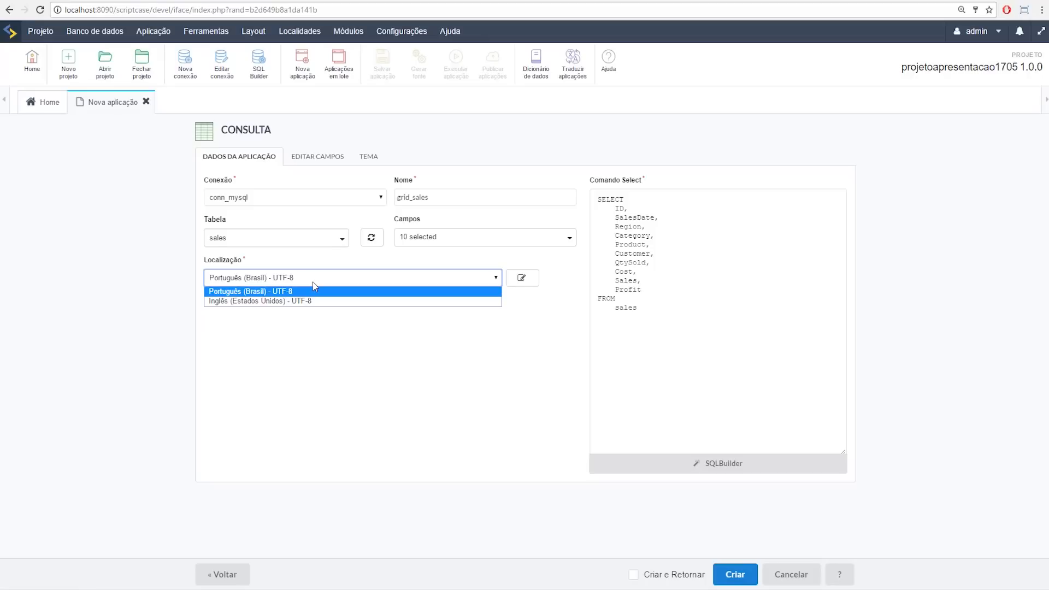
{"action": "left_click", "coordinate": [382, 276]}
{"action": "left_click", "coordinate": [747, 575]}
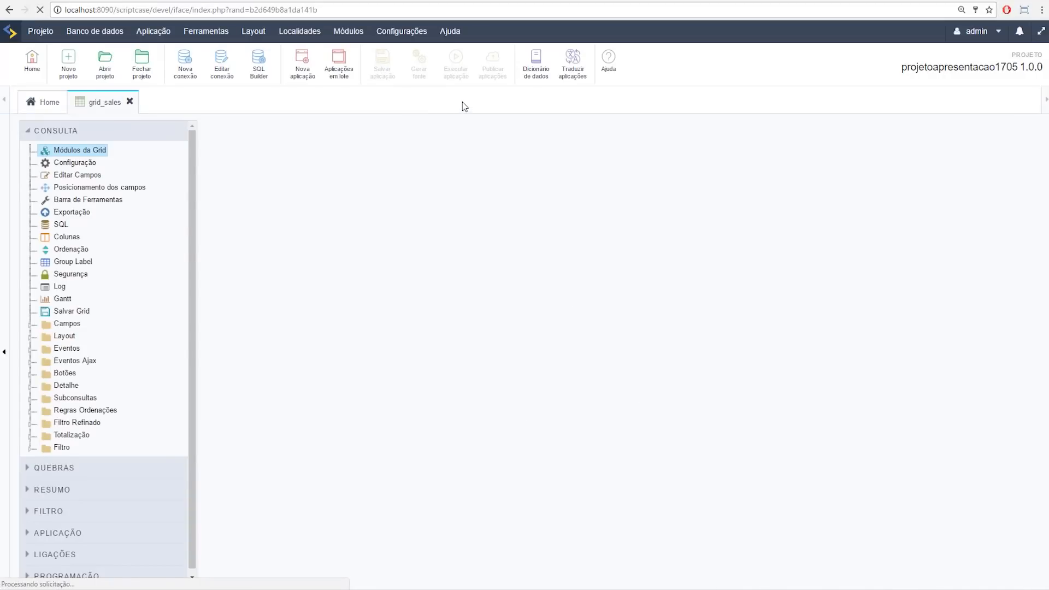
Step: Generate and run grid_sales, showing 10 of 870 sales records per page
{"action": "left_click", "coordinate": [458, 63]}
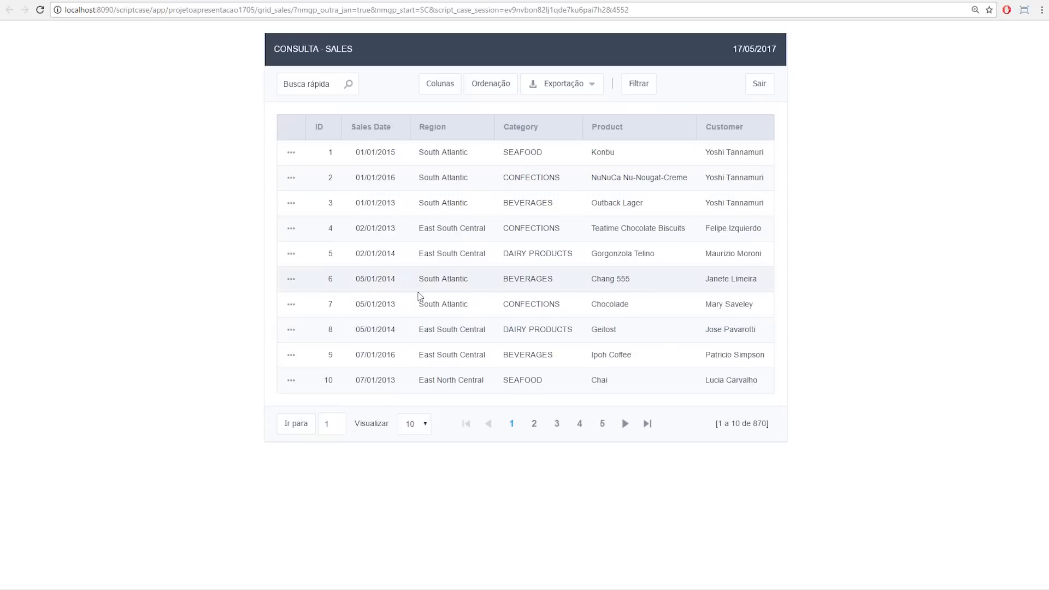
Step: Check the sales grid's export formats, open its search form, then go back to the grid
{"action": "left_click", "coordinate": [553, 85]}
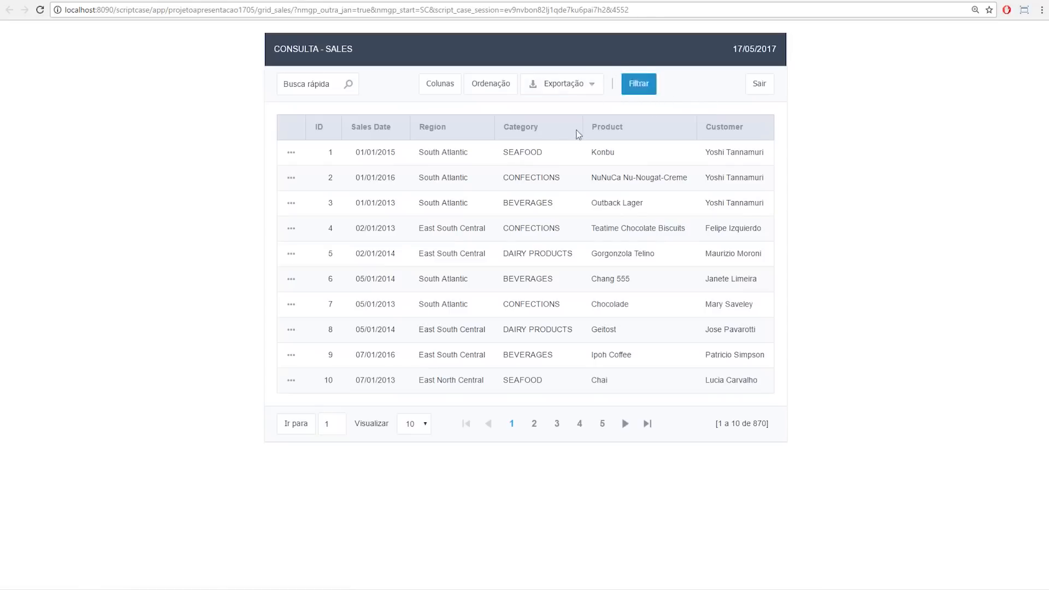
{"action": "left_click", "coordinate": [641, 89]}
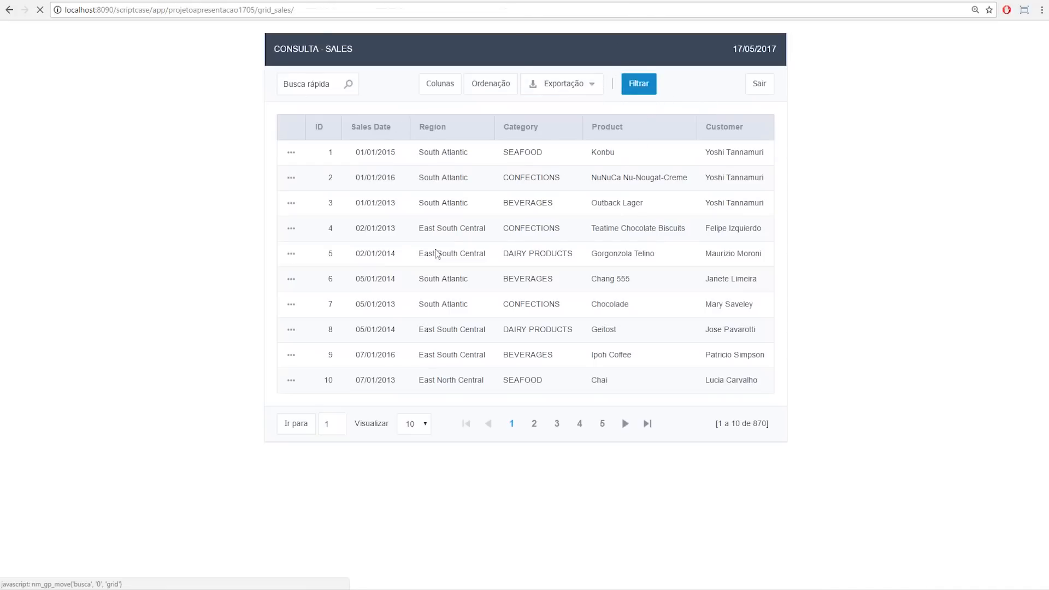
{"action": "left_click", "coordinate": [590, 227]}
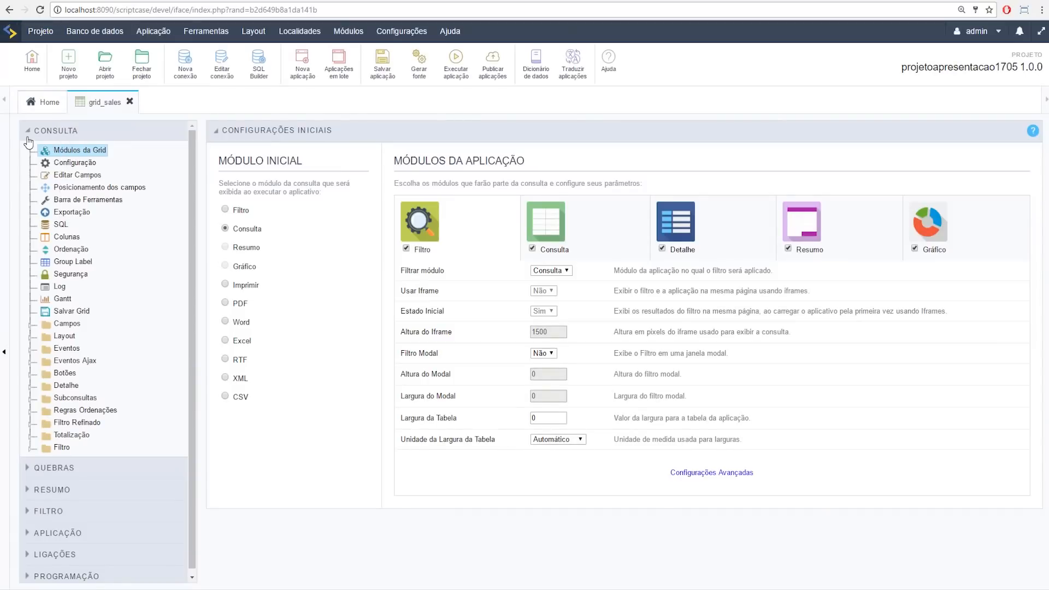
Step: Browse grid_sales' filter settings and the Resumo and Gráfico module settings
{"action": "left_click", "coordinate": [29, 137]}
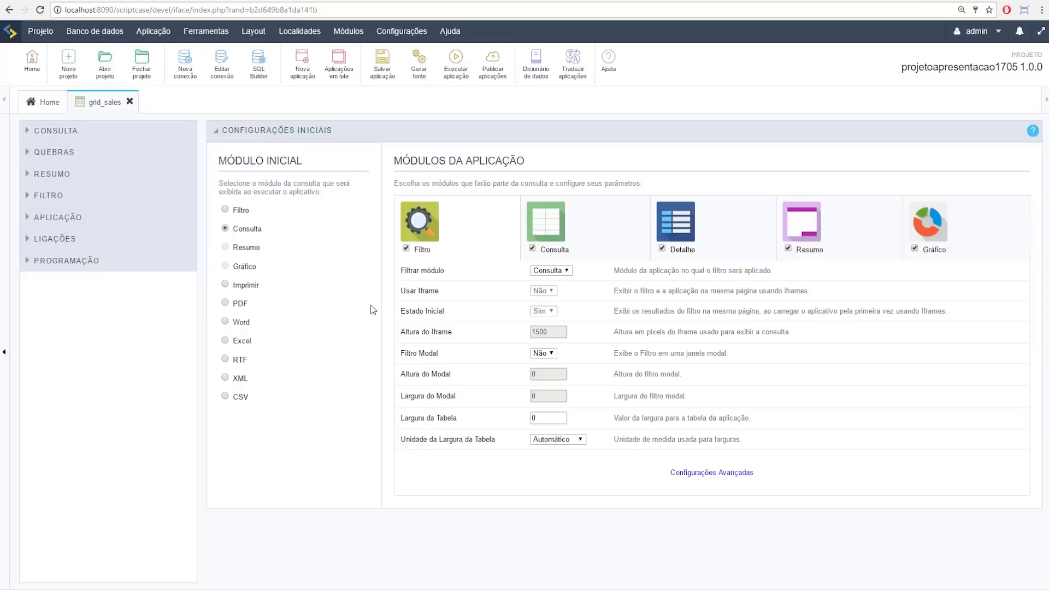
{"action": "left_click", "coordinate": [38, 198]}
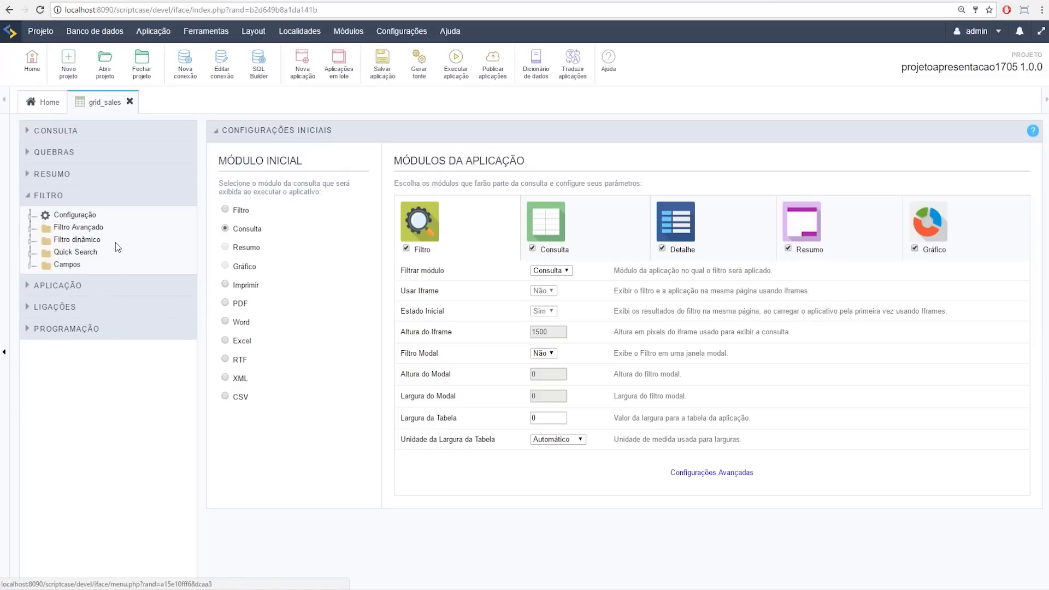
{"action": "left_click", "coordinate": [69, 202]}
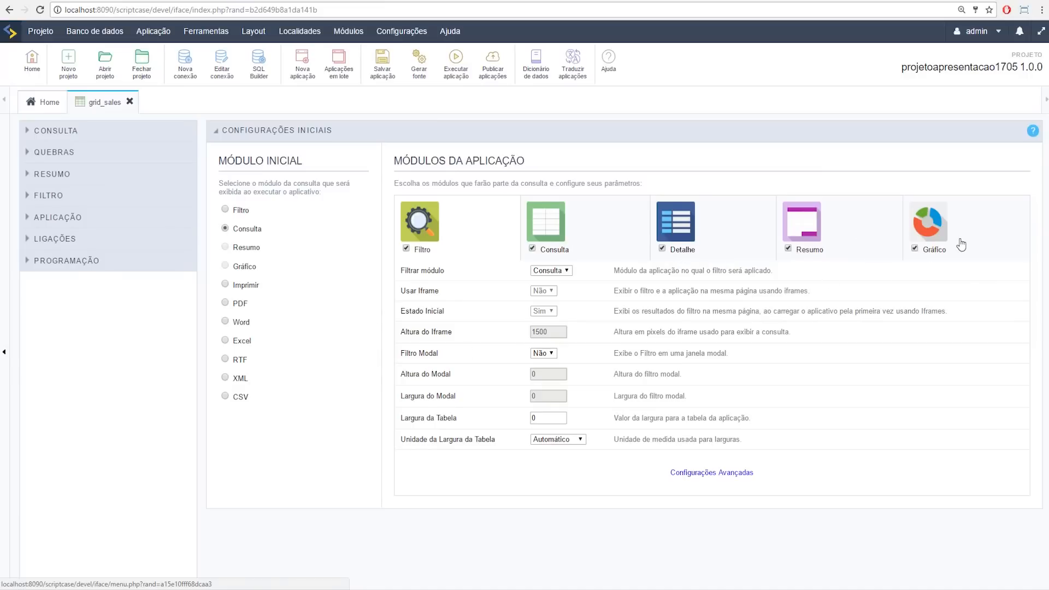
{"action": "left_click", "coordinate": [869, 235]}
{"action": "left_click", "coordinate": [929, 237]}
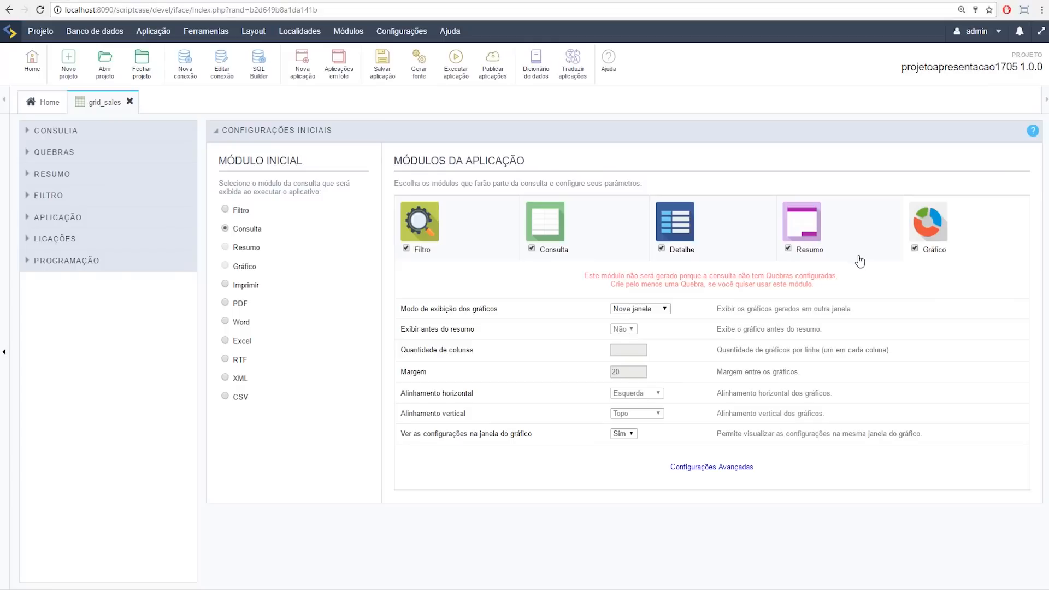
{"action": "left_click", "coordinate": [821, 235]}
Step: Glance at the running Sales grid, then expand the Quebras section in the editor
{"action": "left_click", "coordinate": [233, 0]}
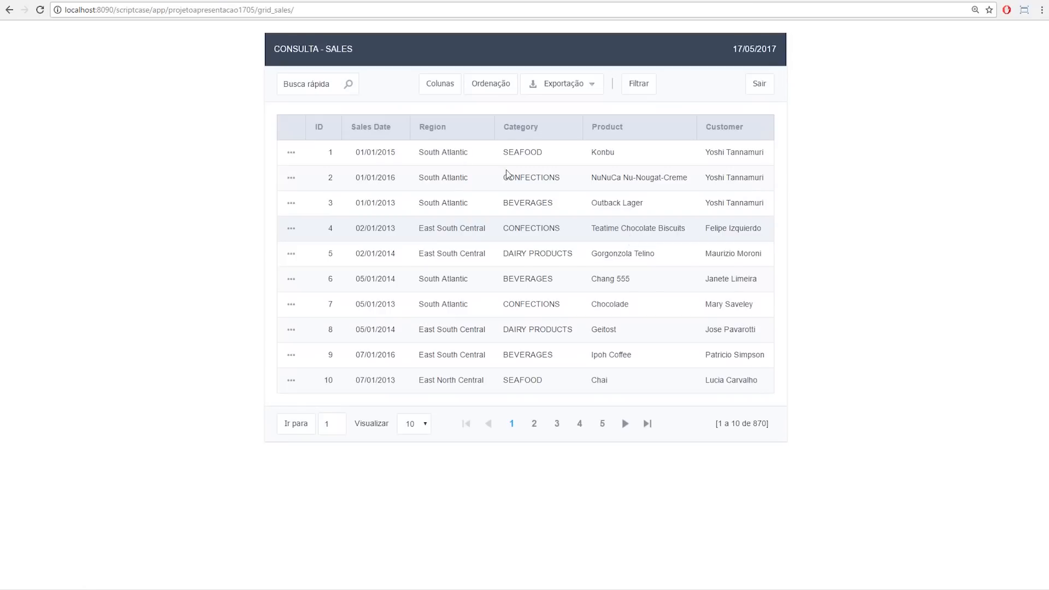
{"action": "left_click", "coordinate": [82, 1]}
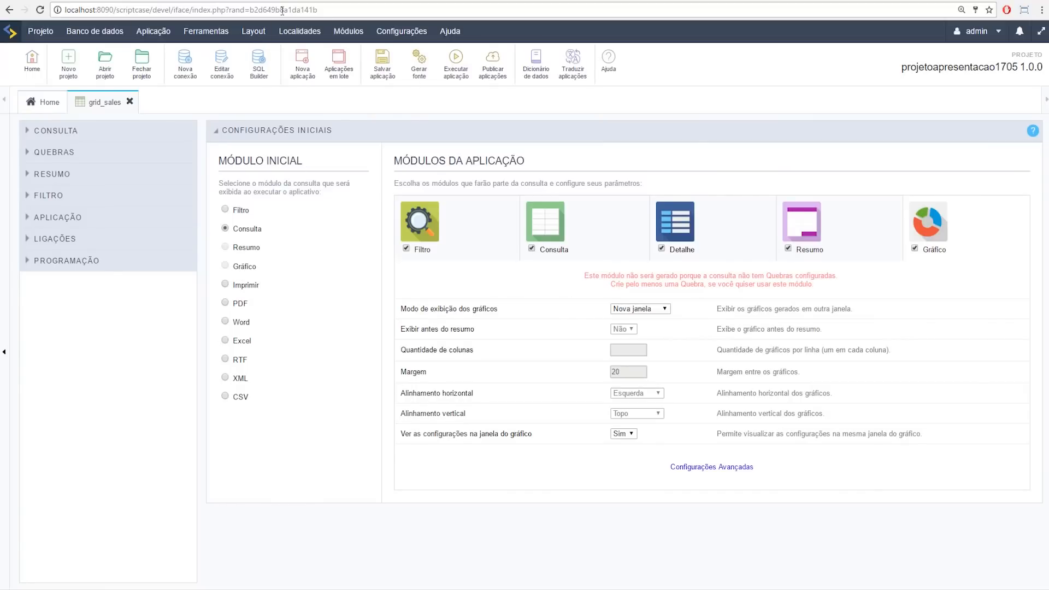
{"action": "left_click", "coordinate": [30, 156]}
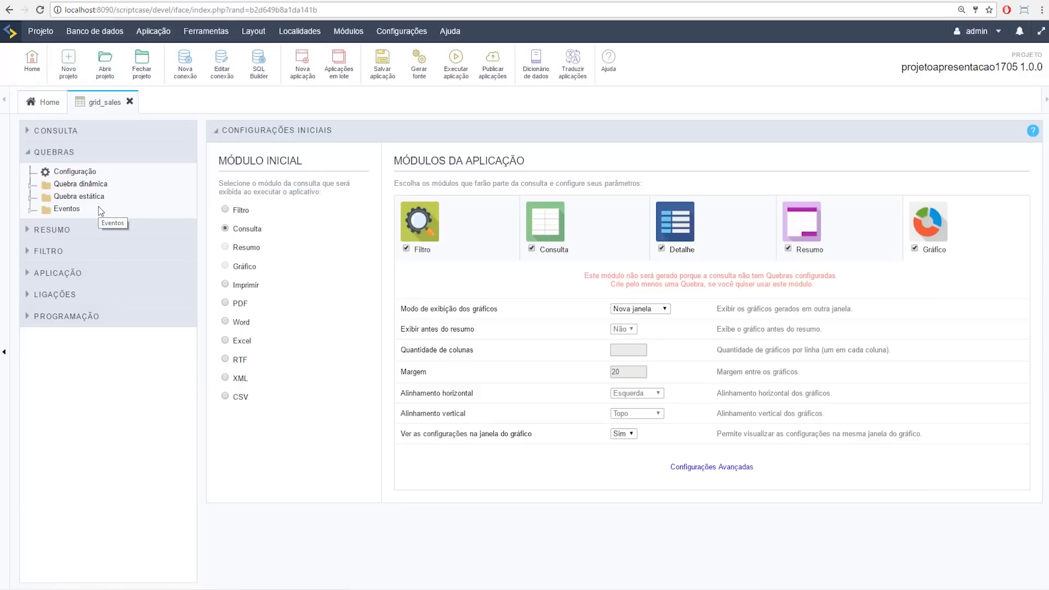
Step: Create a new static break named q1 with the label 'Relatório A'
{"action": "left_click", "coordinate": [86, 186]}
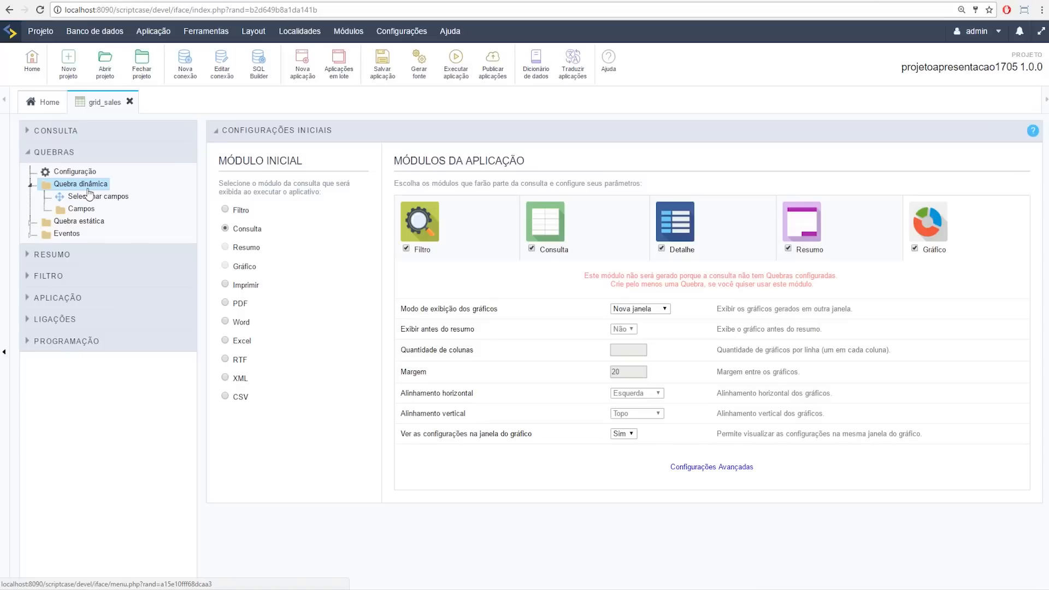
{"action": "left_click", "coordinate": [31, 222]}
{"action": "left_click", "coordinate": [90, 246]}
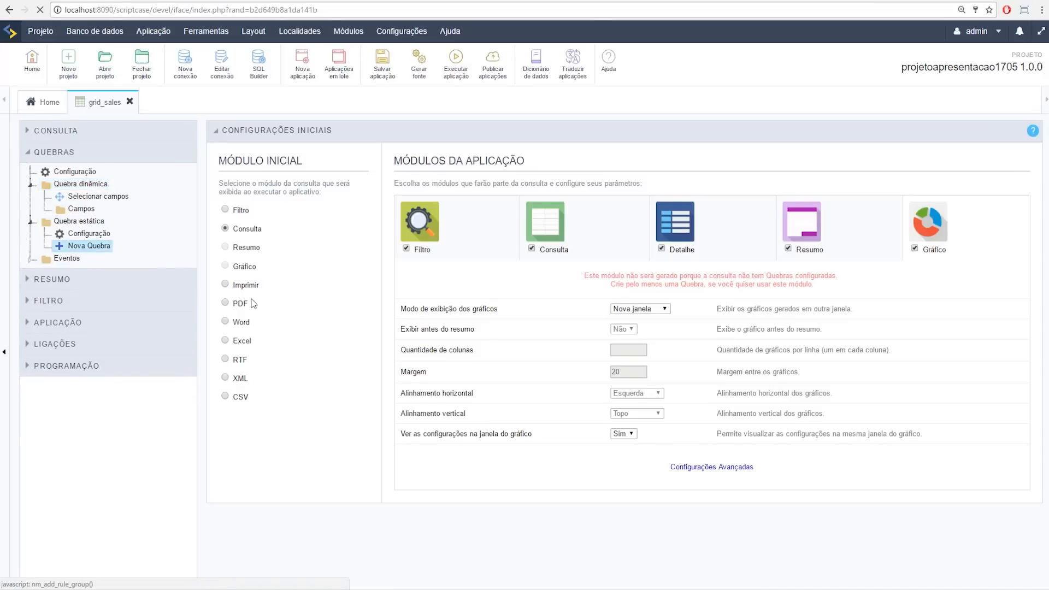
{"action": "left_click", "coordinate": [259, 157]}
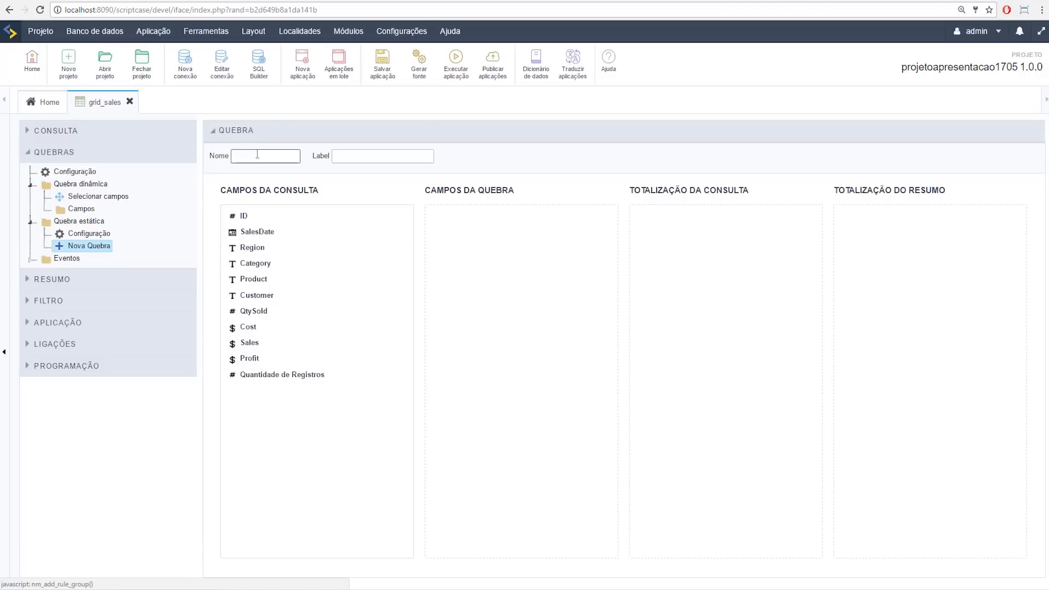
{"action": "type", "text": "q1"}
{"action": "key", "text": "Tab"}
{"action": "type", "text": "Relart"}
{"action": "key", "text": "BackSpace"}
{"action": "key", "text": "Down"}
{"action": "key", "text": "Return"}
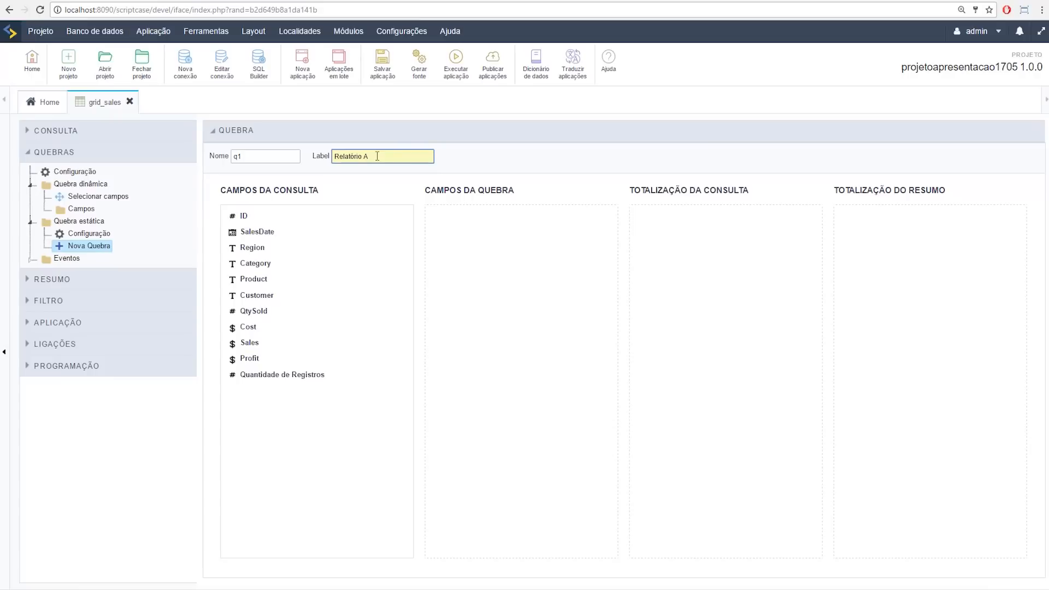
Step: Group q1 by Category and two SalesDate levels, sum Sales in both totals, and run grid_sales
{"action": "left_click_drag", "start_coordinate": [280, 266], "coordinate": [461, 246]}
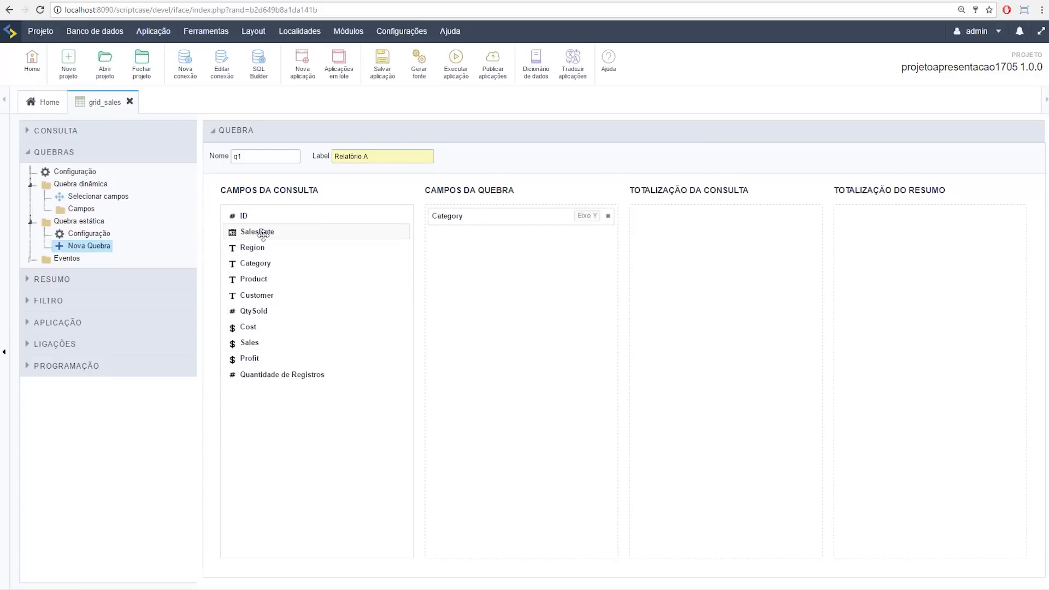
{"action": "left_click_drag", "start_coordinate": [263, 236], "coordinate": [452, 334]}
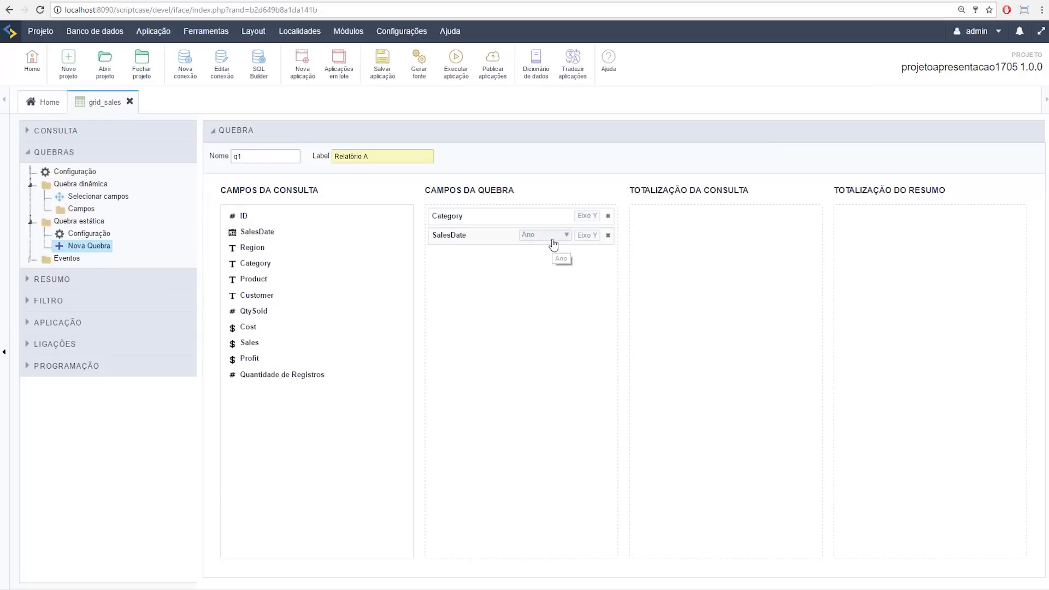
{"action": "left_click_drag", "start_coordinate": [284, 236], "coordinate": [506, 272]}
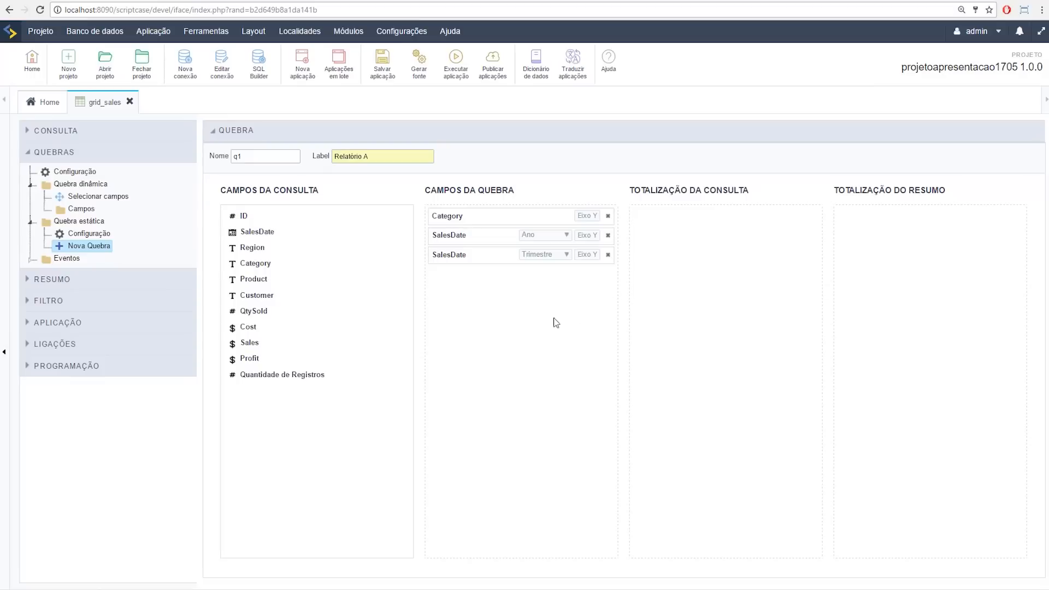
{"action": "left_click_drag", "start_coordinate": [310, 345], "coordinate": [660, 222]}
{"action": "left_click_drag", "start_coordinate": [254, 350], "coordinate": [858, 232]}
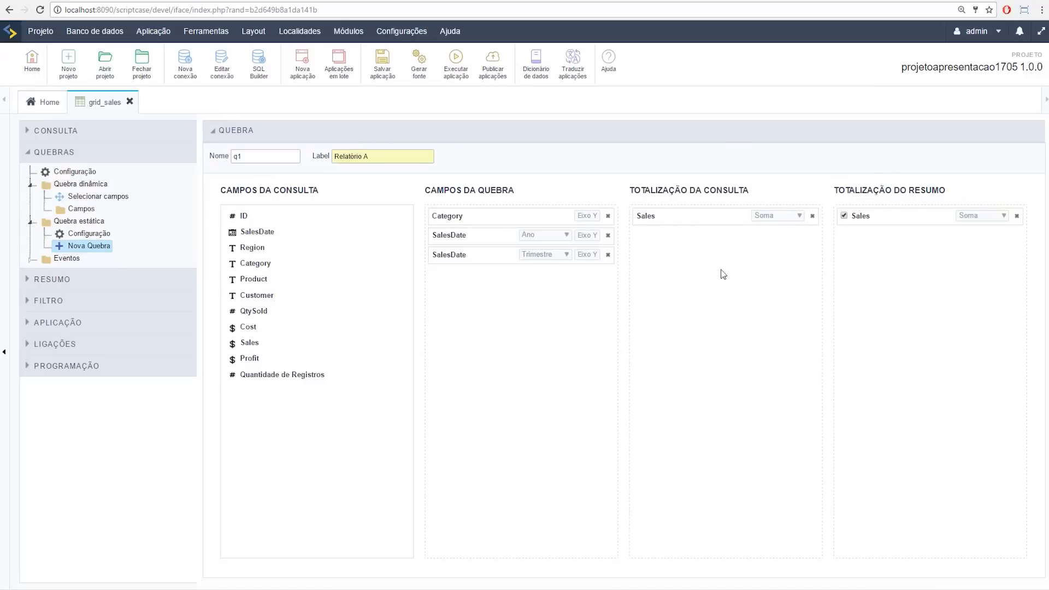
{"action": "left_click", "coordinate": [462, 77]}
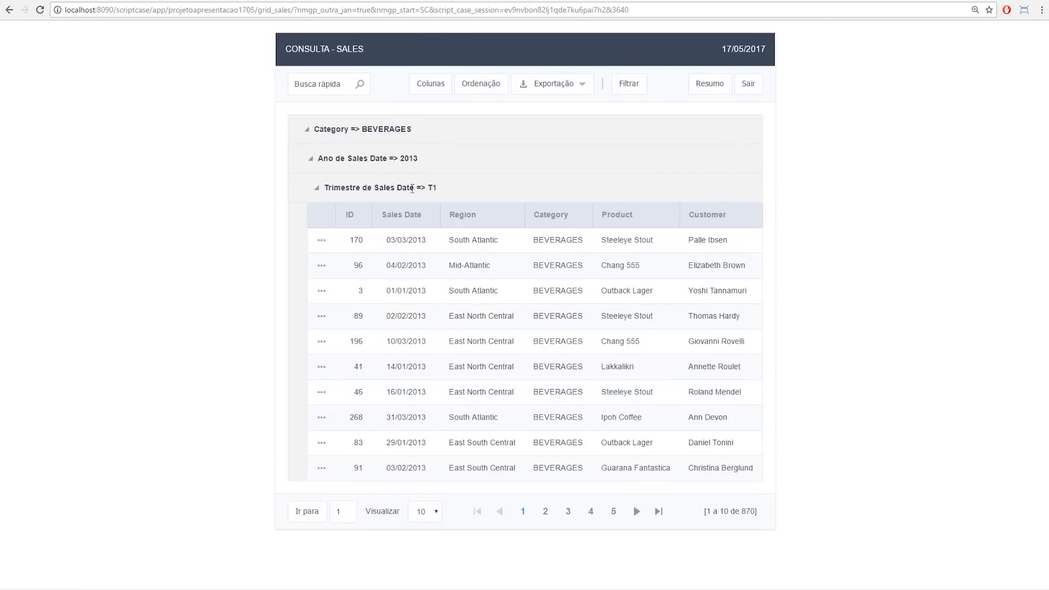
Step: Group the second SalesDate level by month (Mês) and rerun grid_sales
{"action": "left_click", "coordinate": [66, 0]}
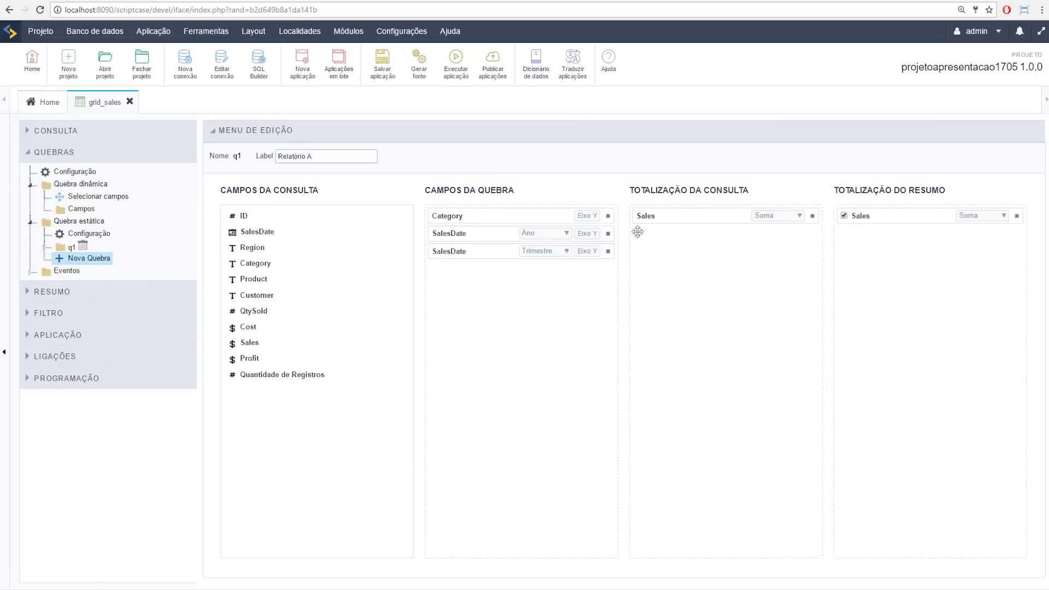
{"action": "left_click", "coordinate": [553, 252]}
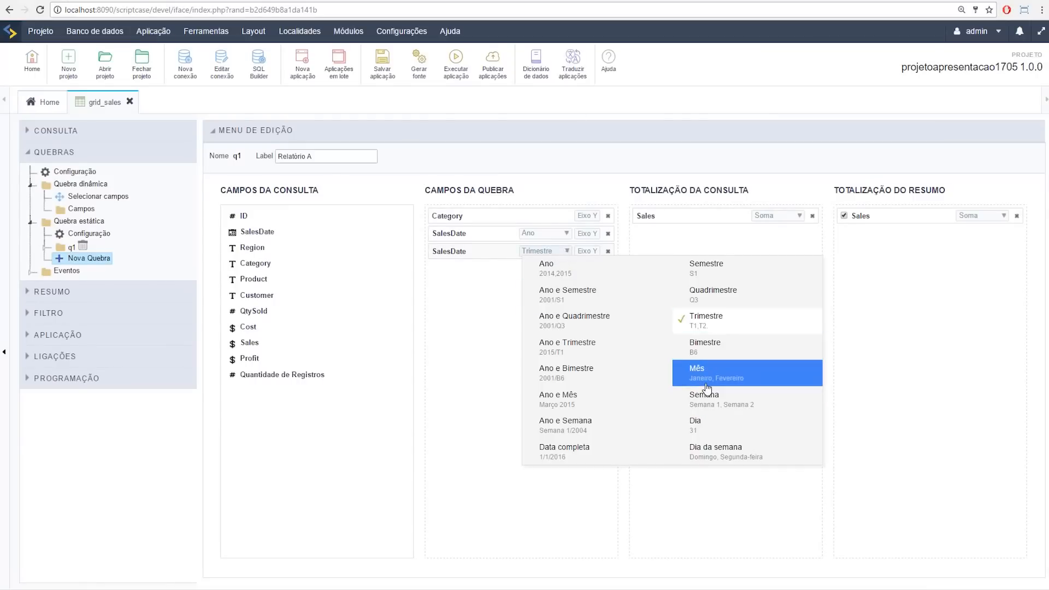
{"action": "left_click", "coordinate": [705, 377]}
{"action": "left_click", "coordinate": [457, 59]}
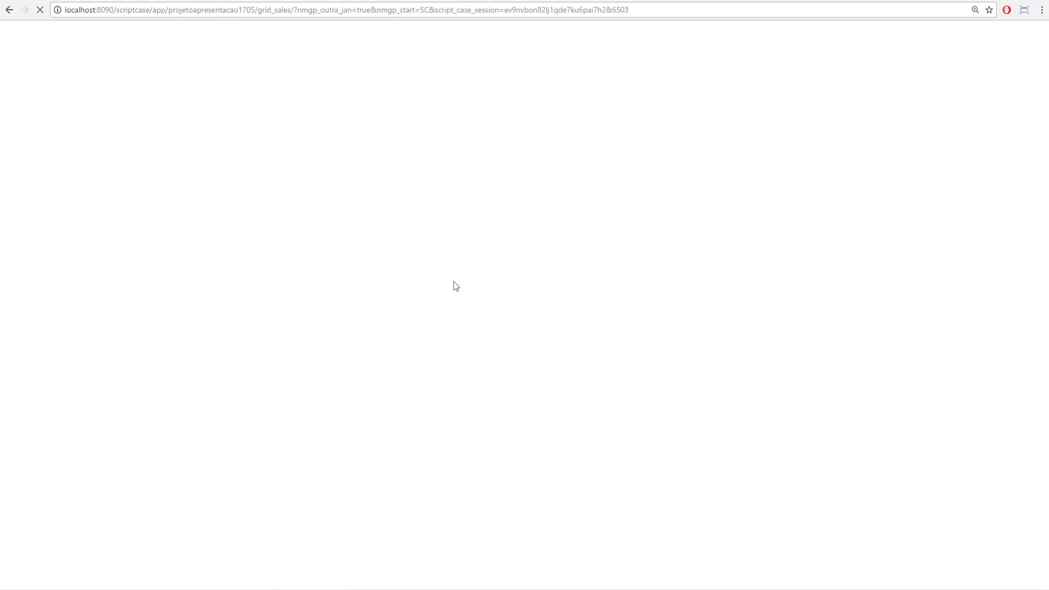
Step: Check the 870-record total, page to the next records, then open the Sales summary
{"action": "scroll", "coordinate": [437, 317], "scroll_direction": "down", "scroll_amount": 2}
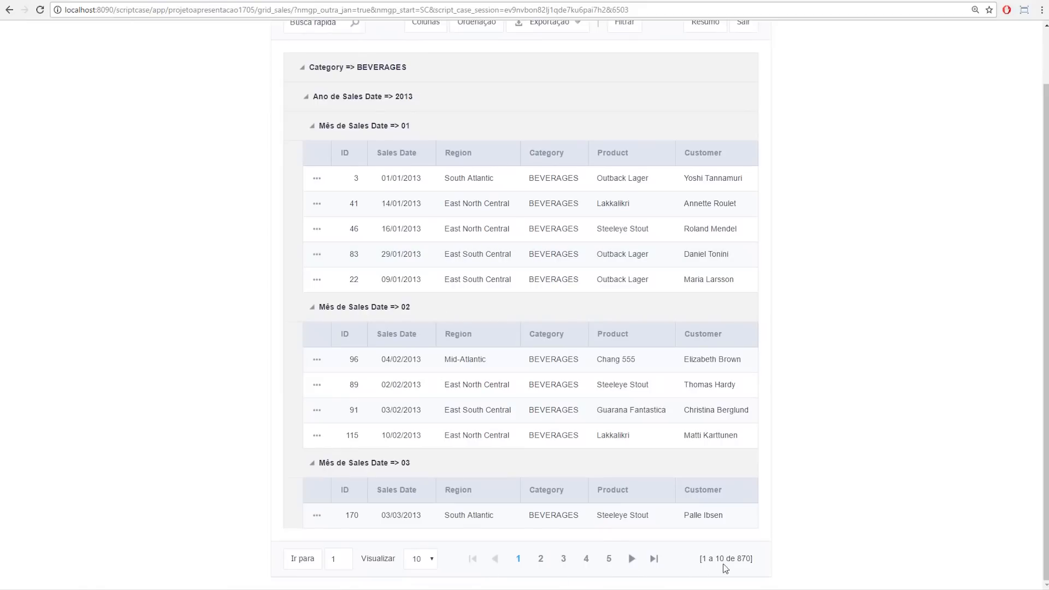
{"action": "double_click", "coordinate": [743, 558]}
{"action": "left_click", "coordinate": [797, 503]}
{"action": "left_click", "coordinate": [628, 560]}
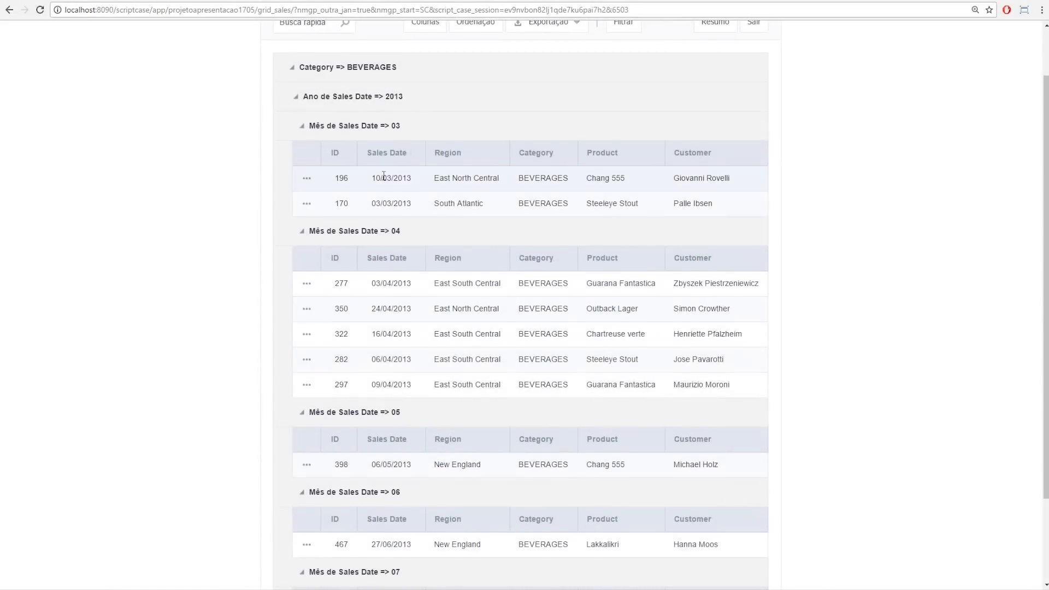
{"action": "scroll", "coordinate": [435, 295], "scroll_direction": "down", "scroll_amount": 2}
{"action": "scroll", "coordinate": [370, 327], "scroll_direction": "up", "scroll_amount": 3}
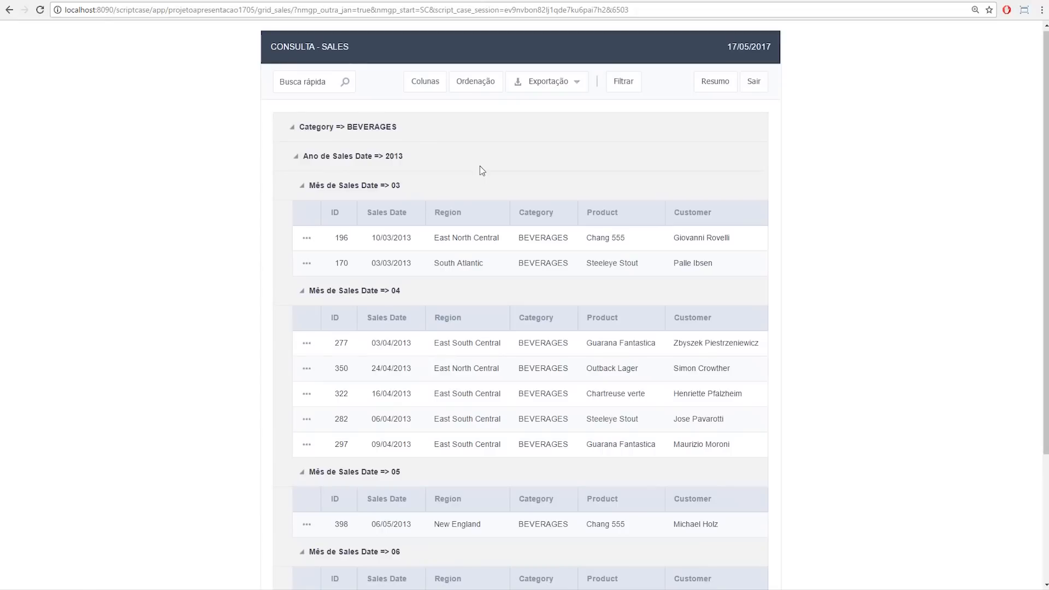
{"action": "left_click", "coordinate": [714, 87]}
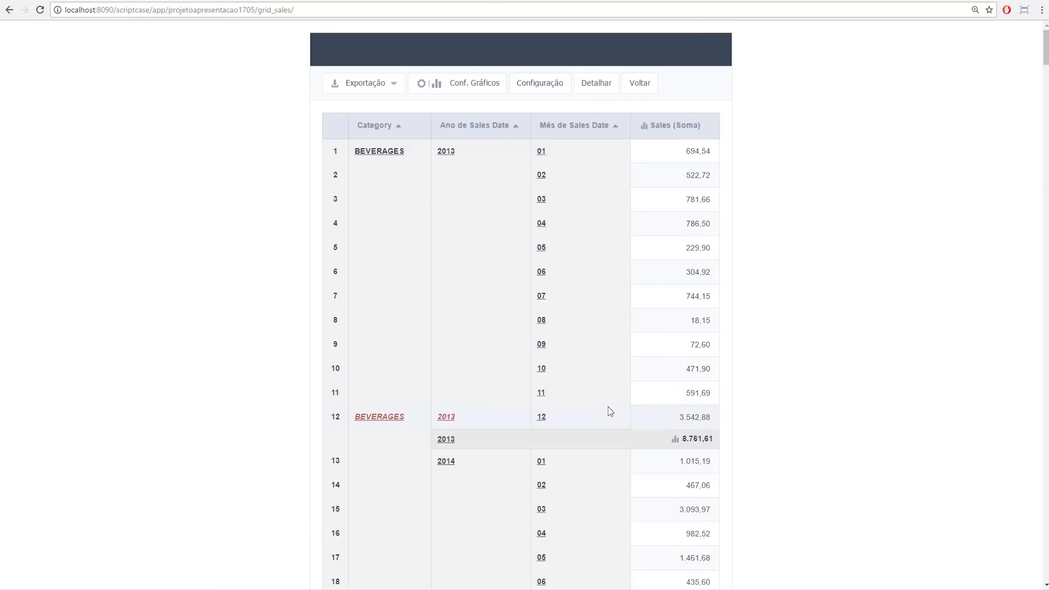
Step: Reconfigure the summary layout to place Category across the top as columns
{"action": "left_click", "coordinate": [553, 89]}
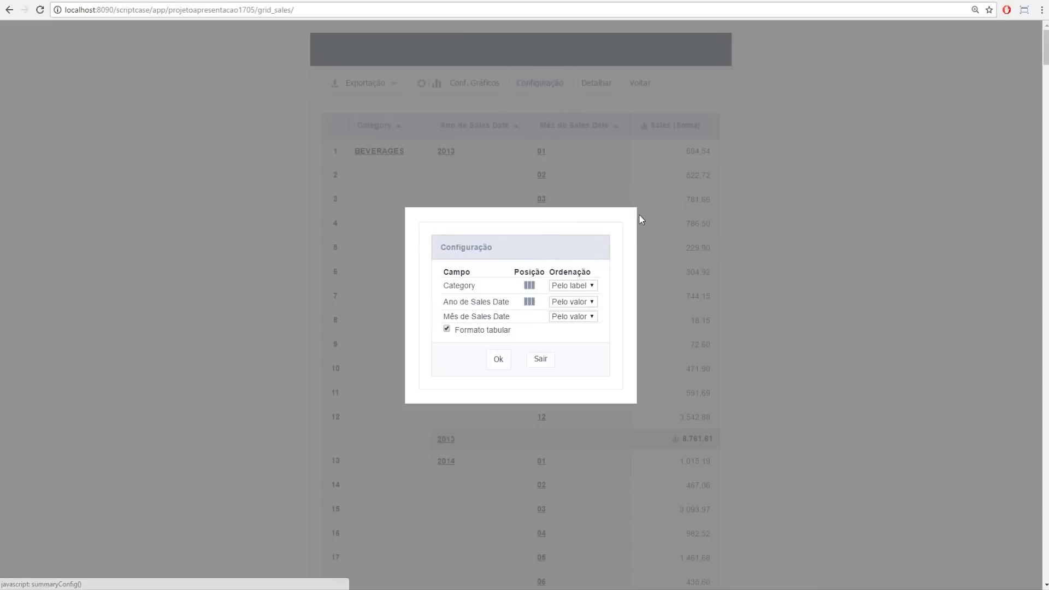
{"action": "left_click", "coordinate": [530, 285]}
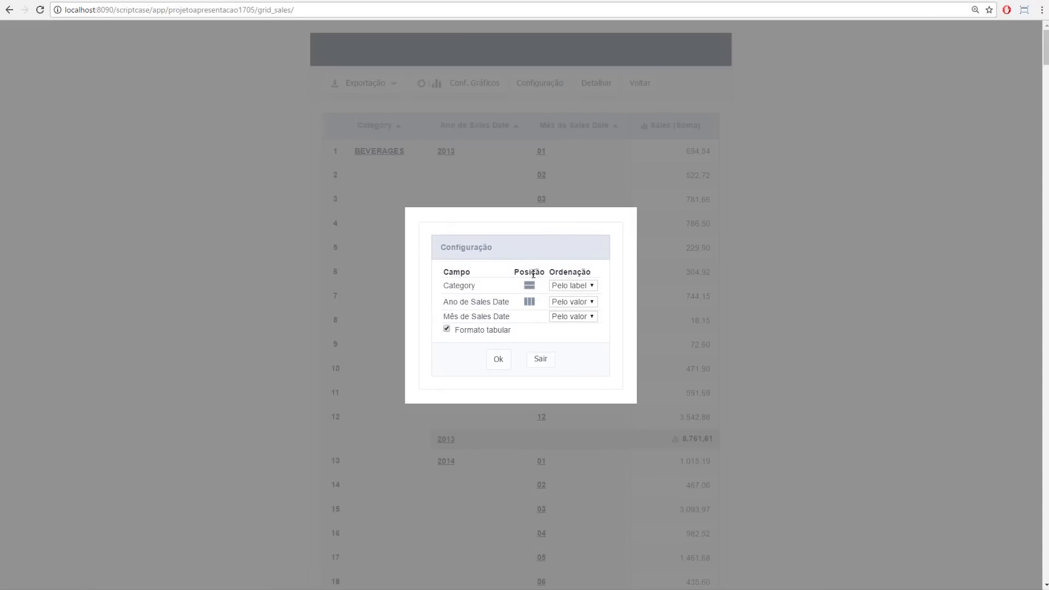
{"action": "left_click", "coordinate": [499, 362]}
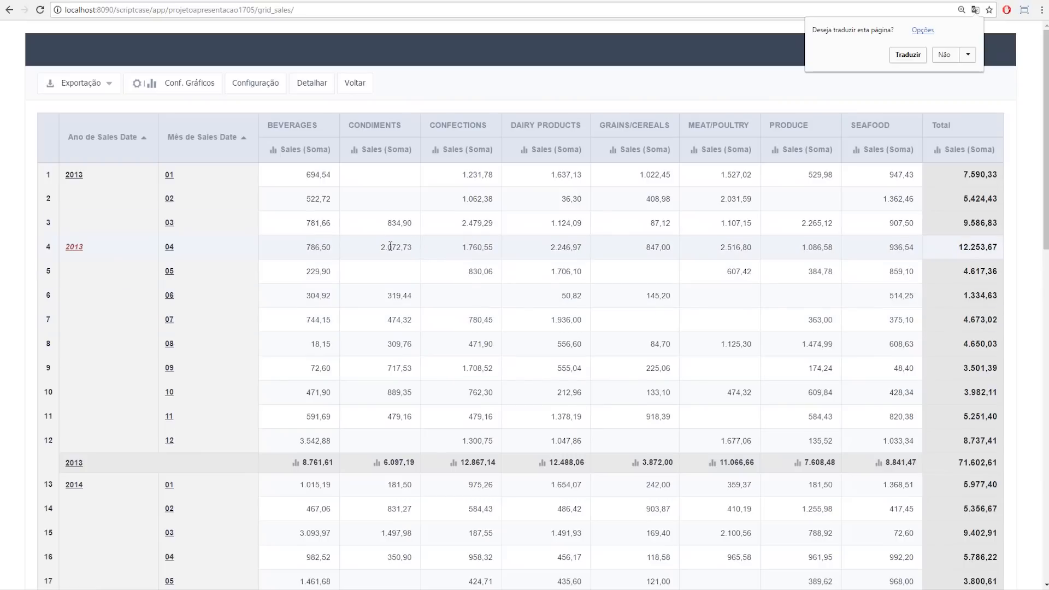
Step: Switch Category from Eixo Y to Eixo X in break q1 and rerun grid_sales
{"action": "left_click", "coordinate": [79, 2]}
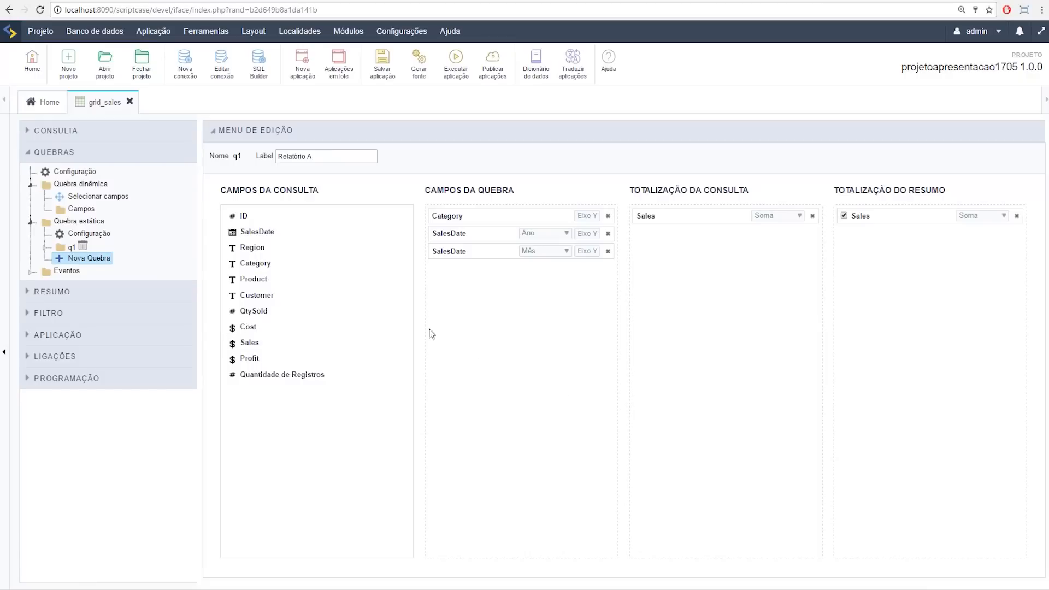
{"action": "left_click", "coordinate": [166, 1]}
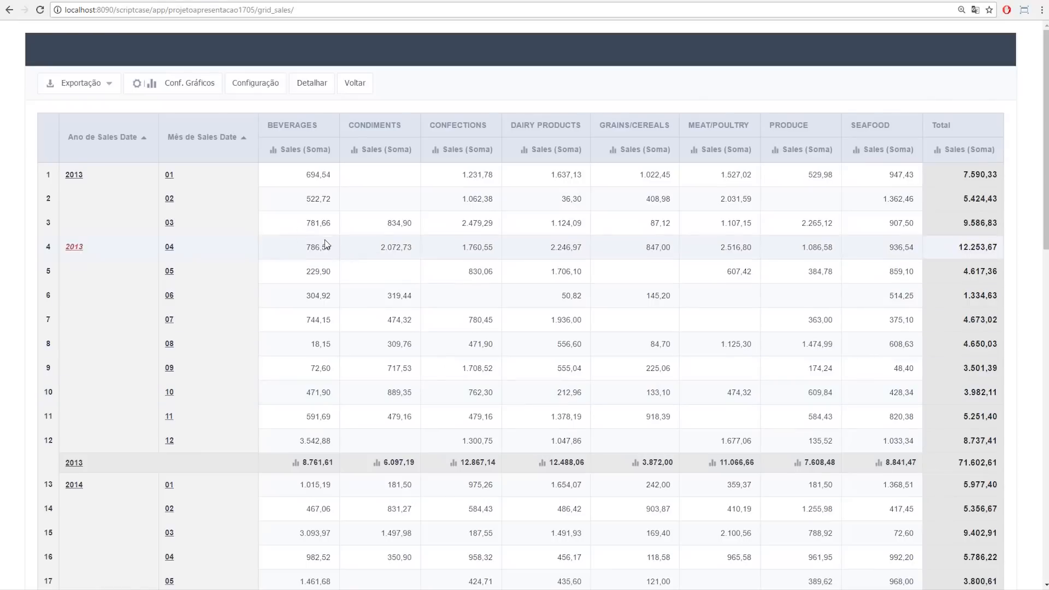
{"action": "left_click", "coordinate": [55, 1]}
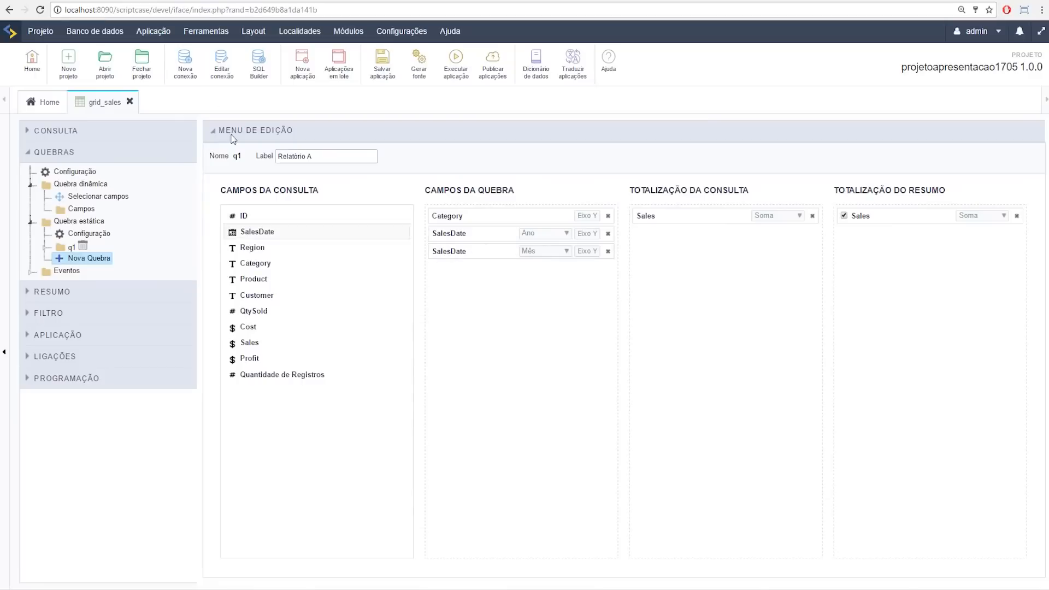
{"action": "left_click", "coordinate": [168, 1]}
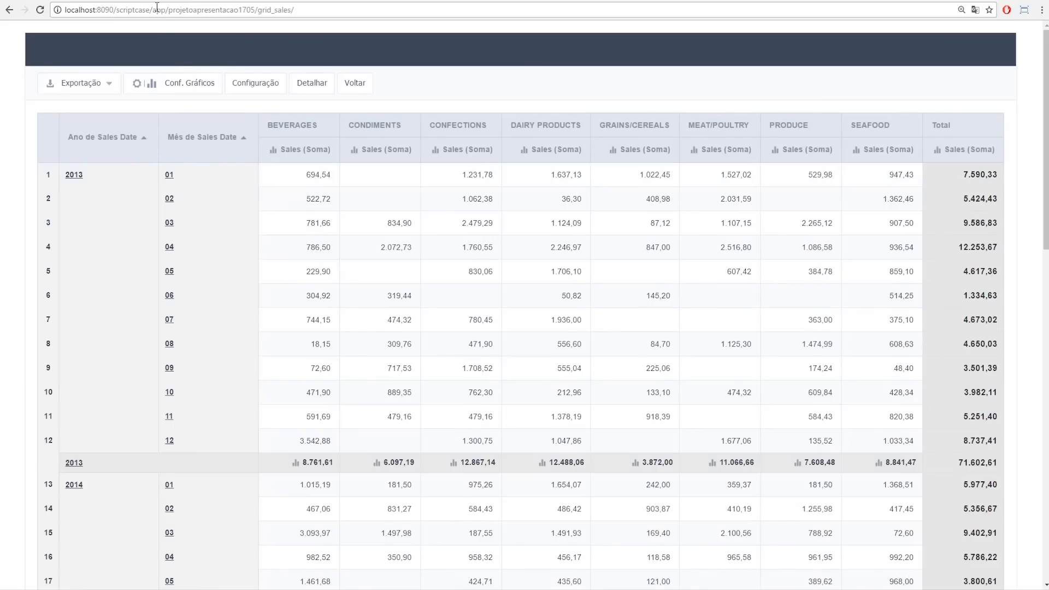
{"action": "left_click", "coordinate": [55, 1]}
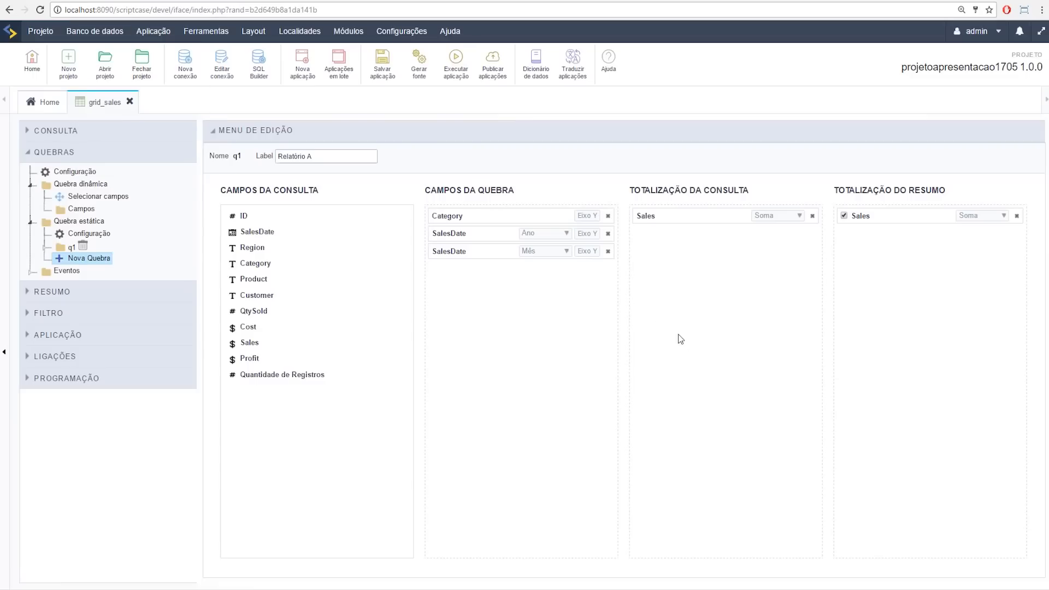
{"action": "left_click", "coordinate": [587, 216]}
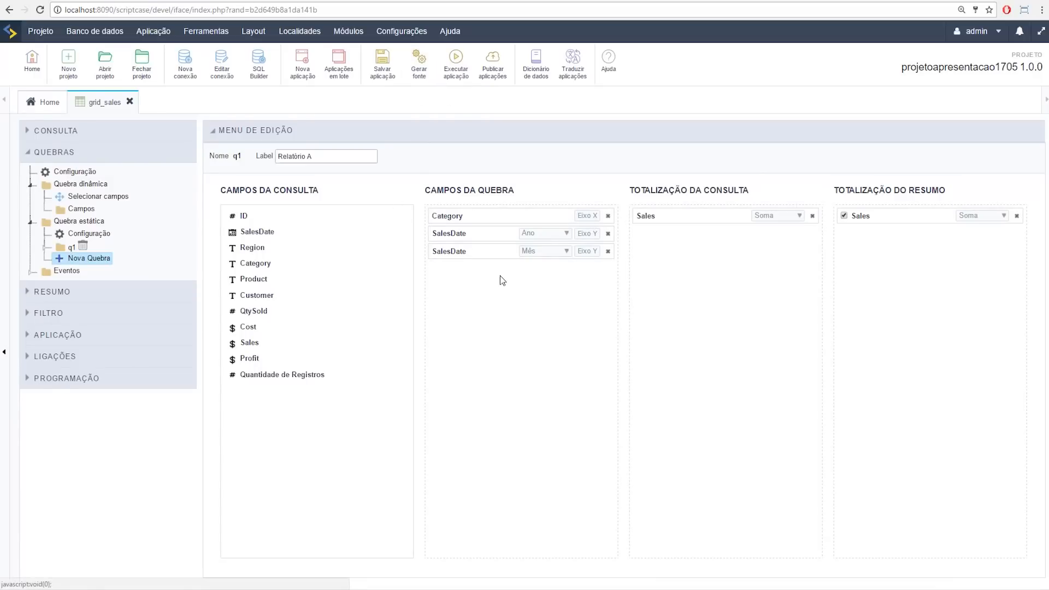
{"action": "left_click", "coordinate": [246, 1]}
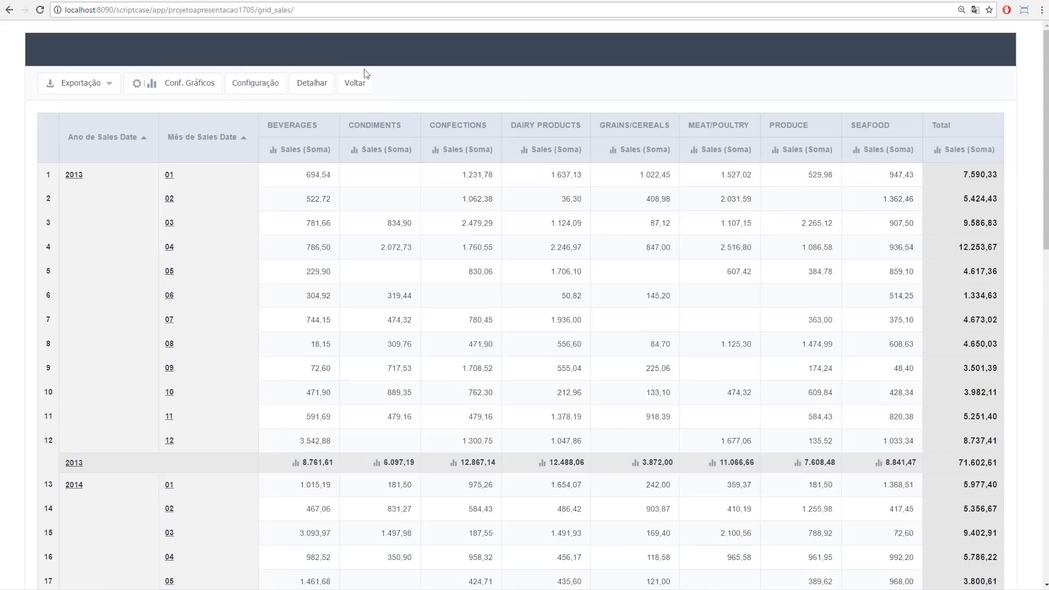
{"action": "left_click", "coordinate": [44, 1]}
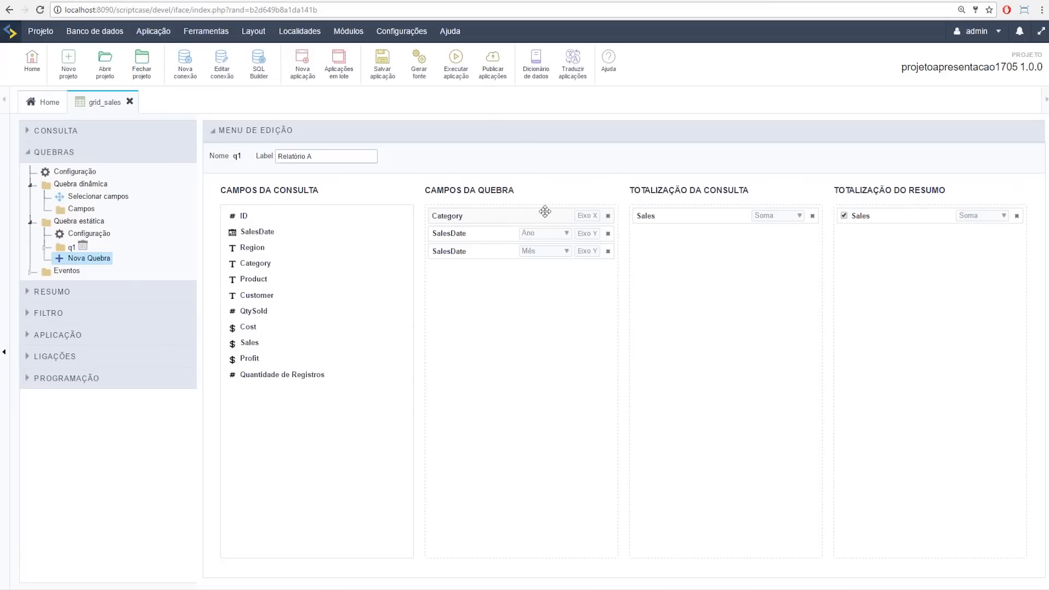
{"action": "left_click", "coordinate": [464, 58]}
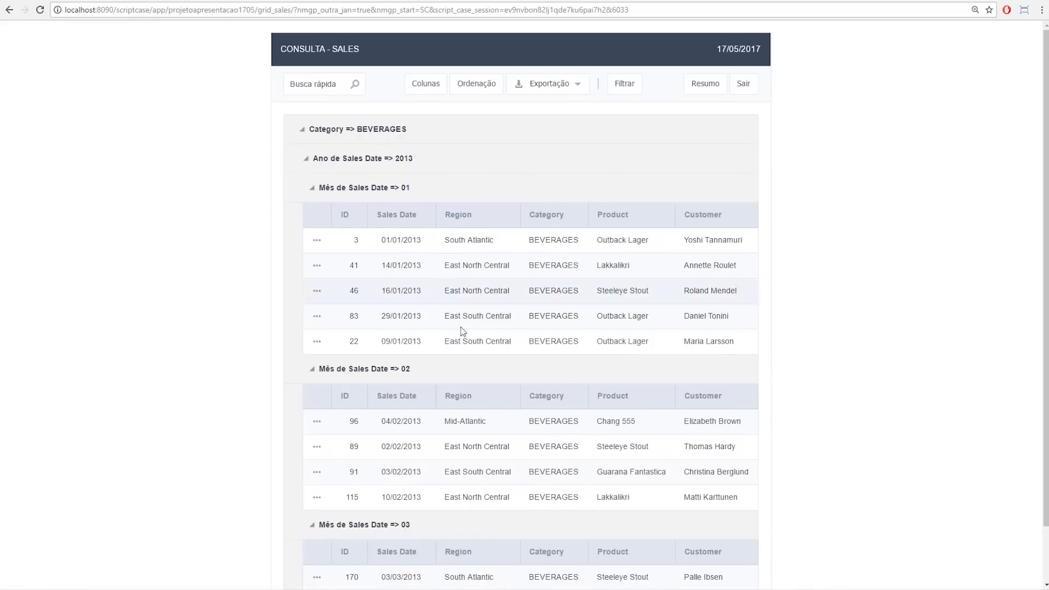
Step: Open the summary, drill into the August 2013 records, then exit the running app
{"action": "left_click", "coordinate": [706, 84]}
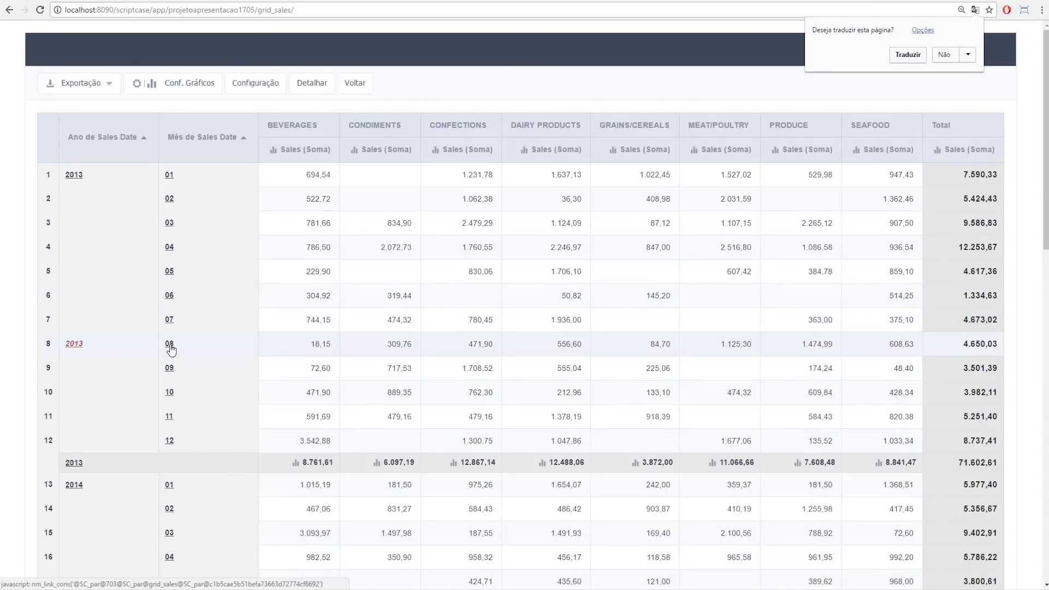
{"action": "left_click", "coordinate": [170, 345]}
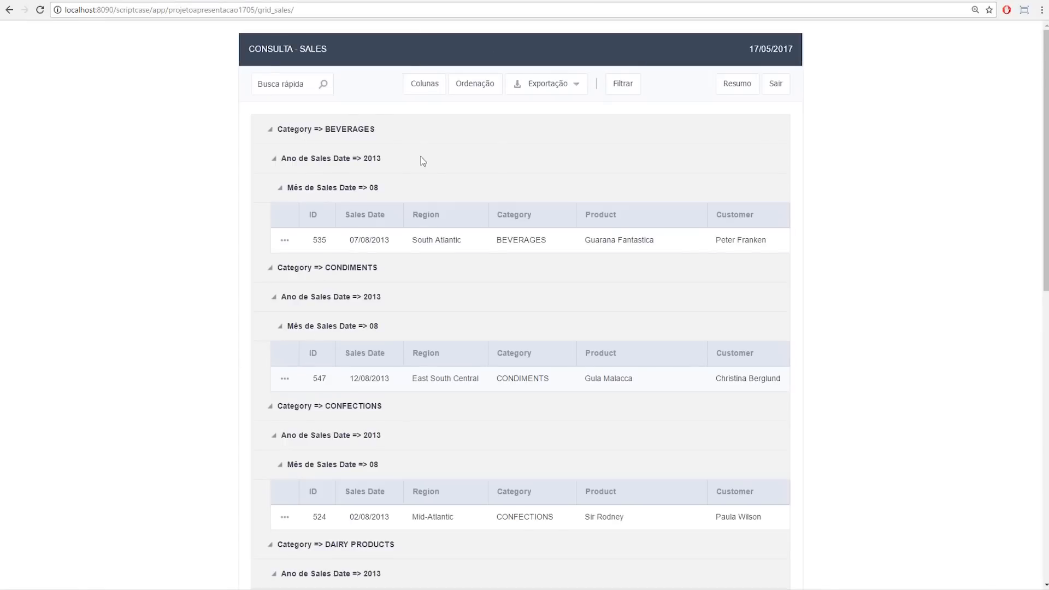
{"action": "scroll", "coordinate": [410, 323], "scroll_direction": "down", "scroll_amount": 4}
{"action": "scroll", "coordinate": [415, 328], "scroll_direction": "up", "scroll_amount": 4}
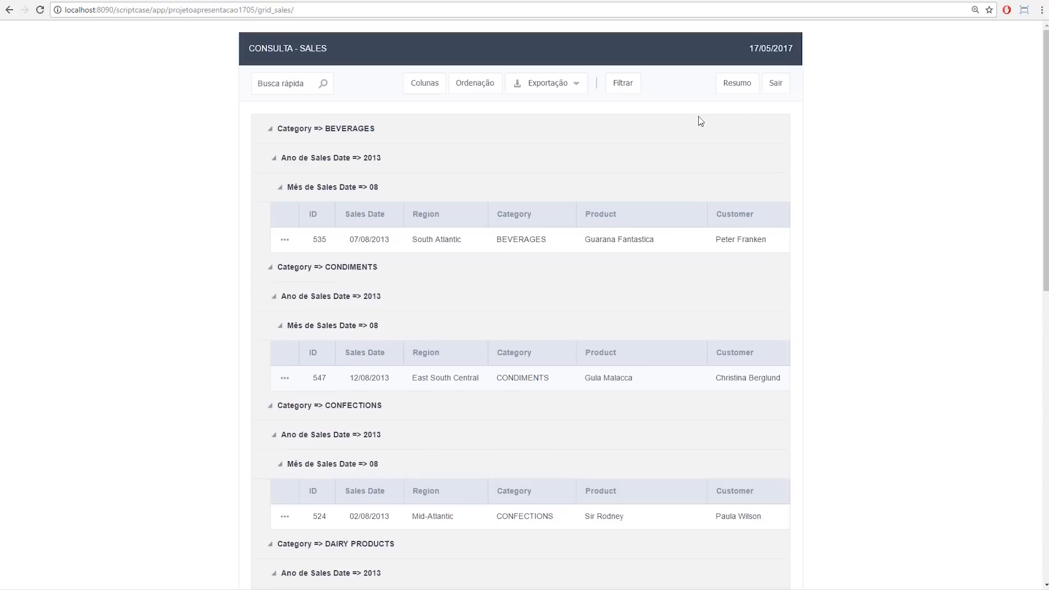
{"action": "left_click", "coordinate": [775, 94]}
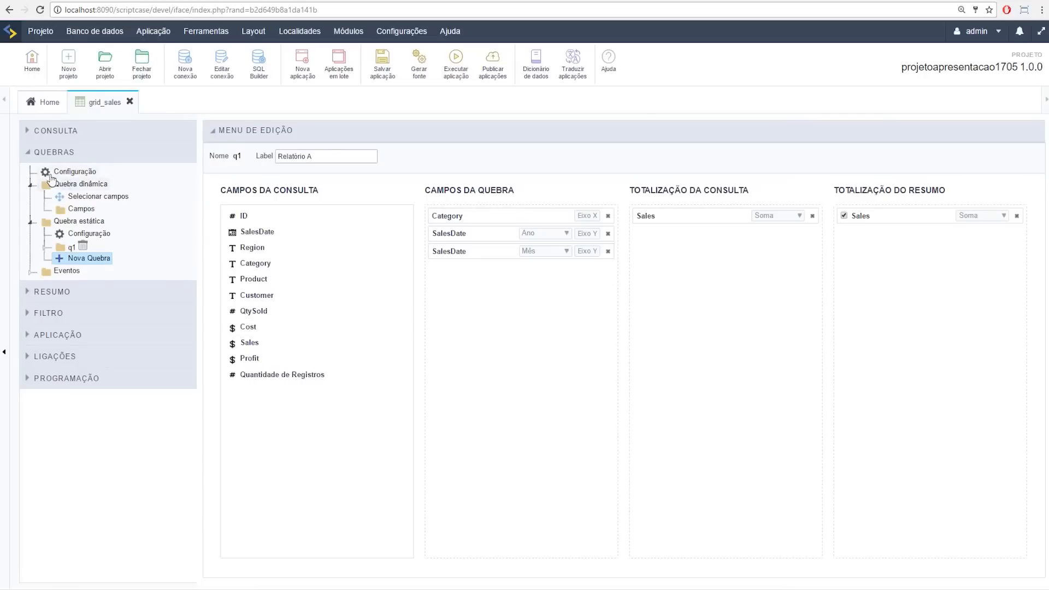
Step: Run grid_sales from Módulos da Grid to test the search form, keeping Contém for Region
{"action": "left_click", "coordinate": [54, 133]}
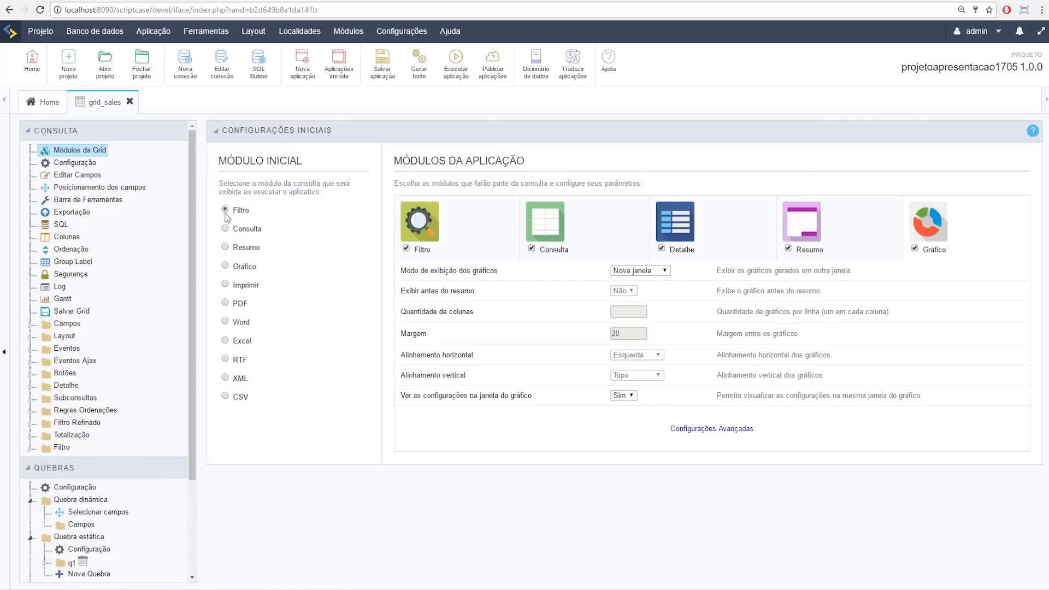
{"action": "left_click", "coordinate": [454, 61]}
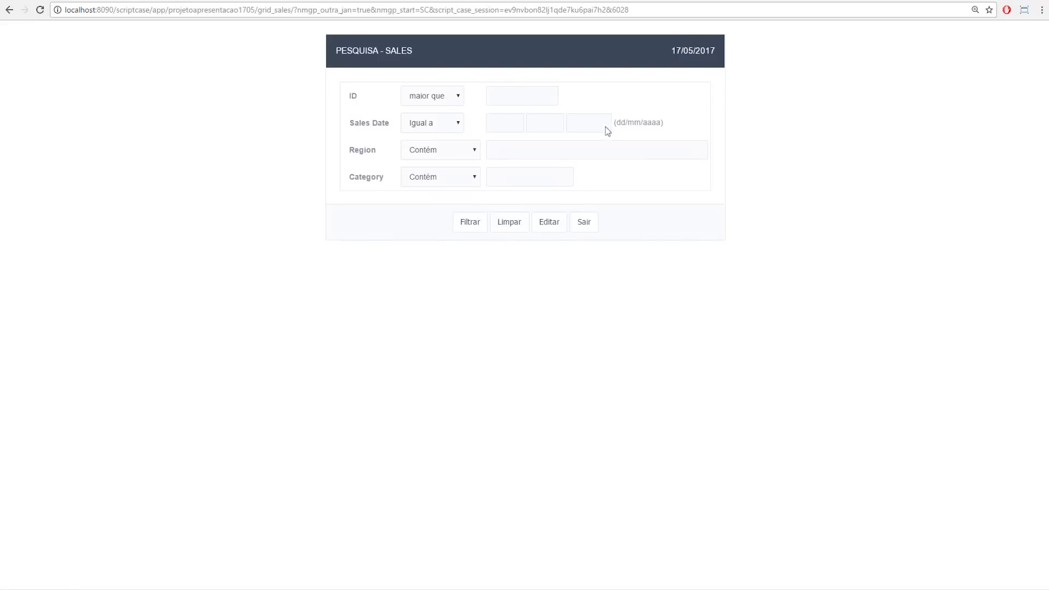
{"action": "left_click", "coordinate": [430, 150]}
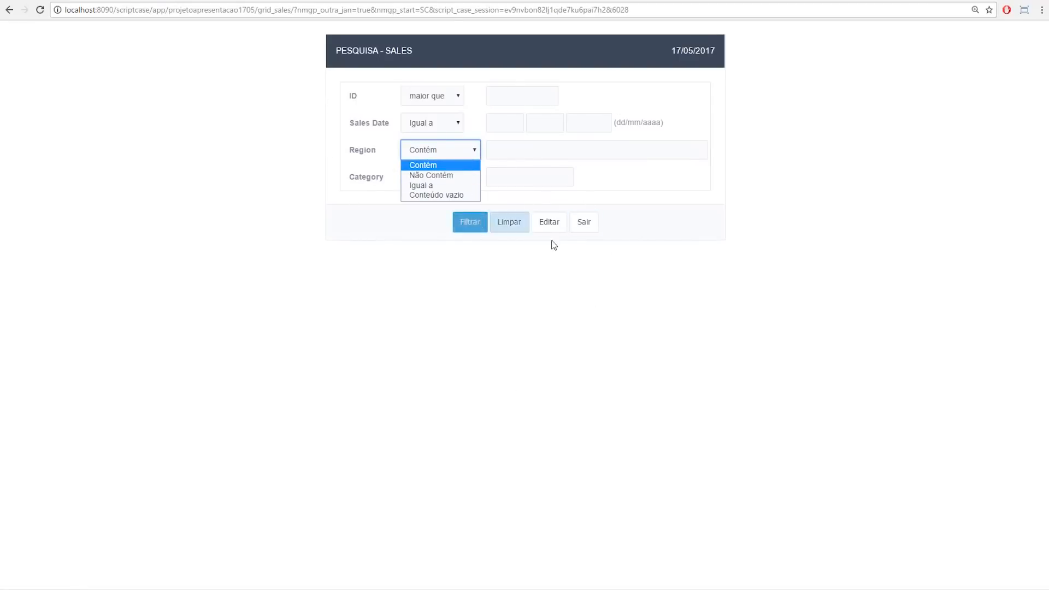
{"action": "left_click", "coordinate": [450, 167]}
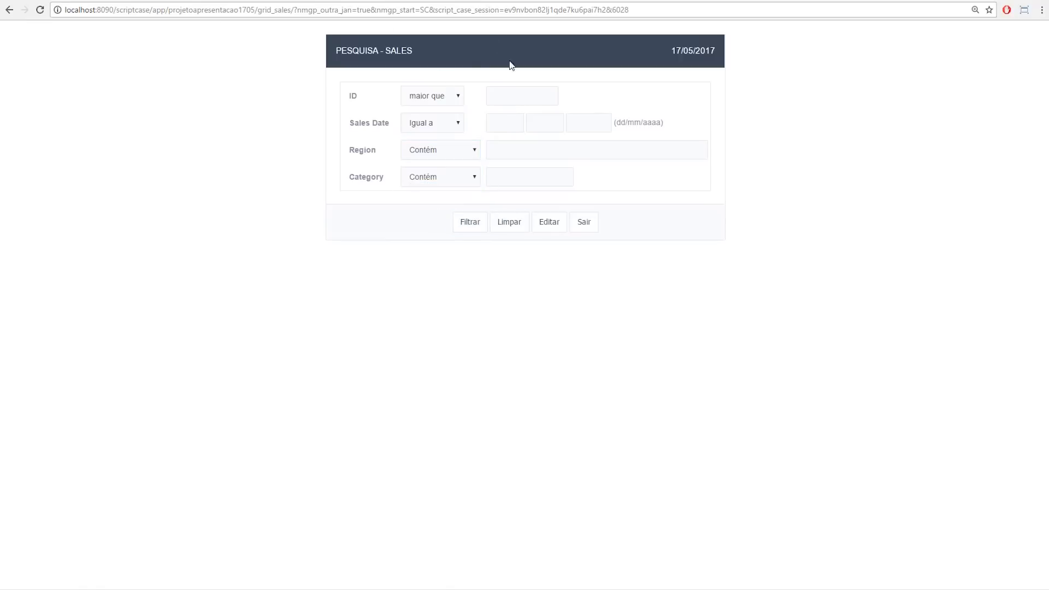
{"action": "left_click", "coordinate": [112, 1]}
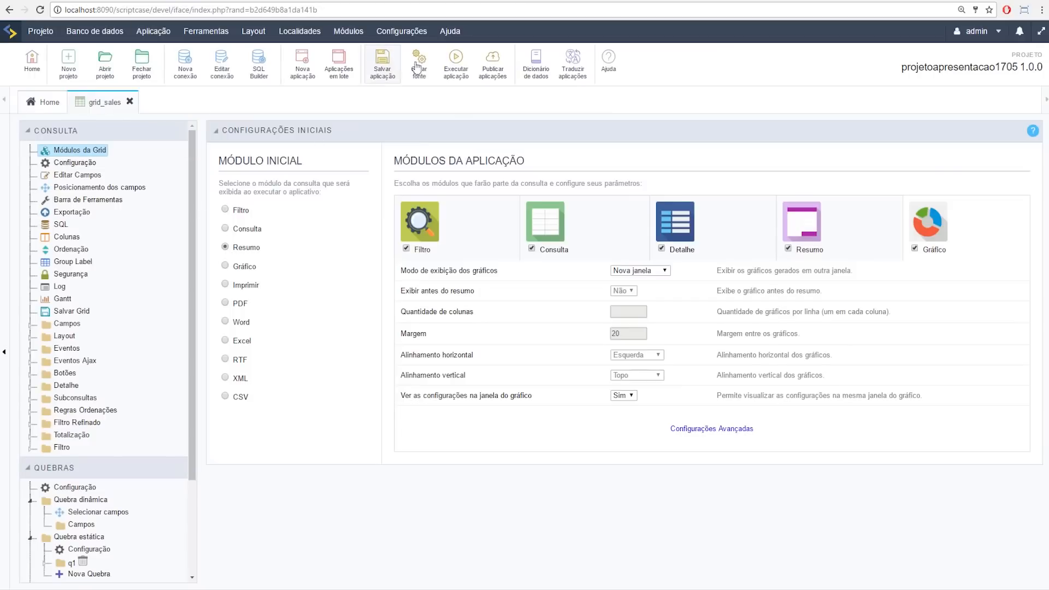
{"action": "left_click", "coordinate": [456, 74]}
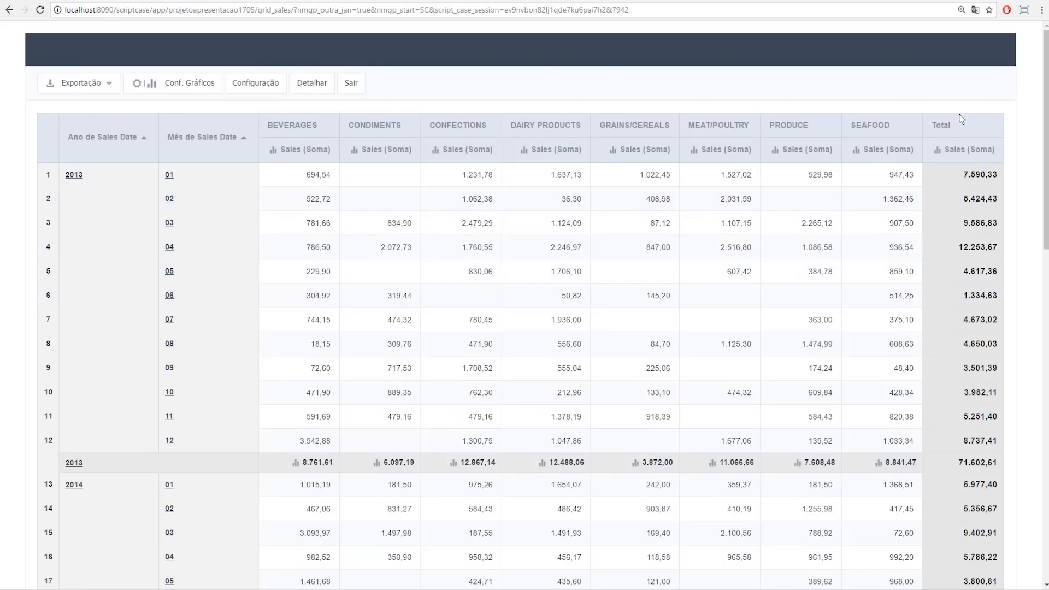
{"action": "left_click", "coordinate": [938, 155]}
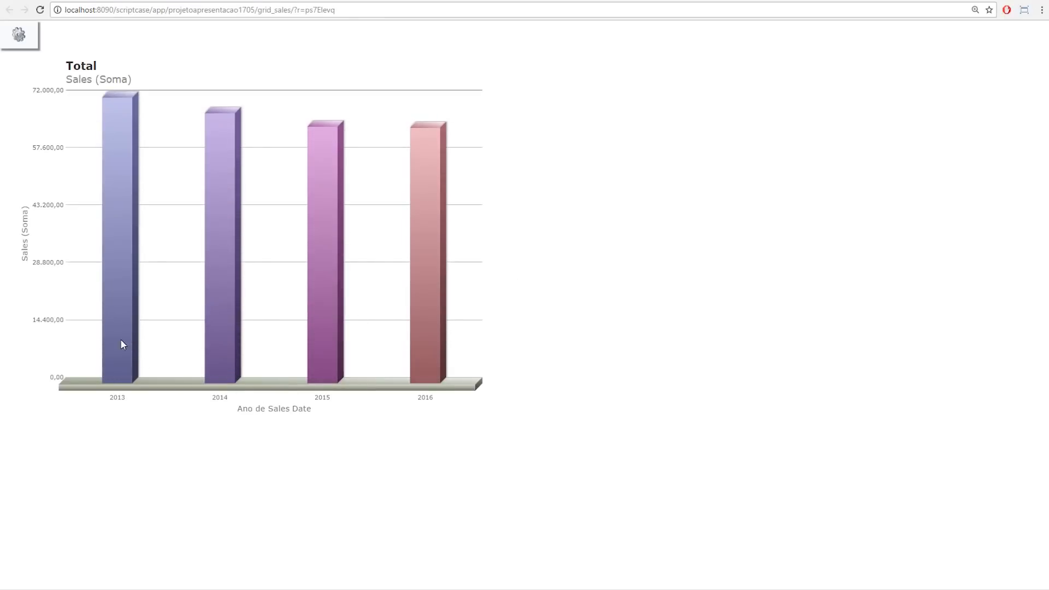
{"action": "left_click", "coordinate": [153, 1]}
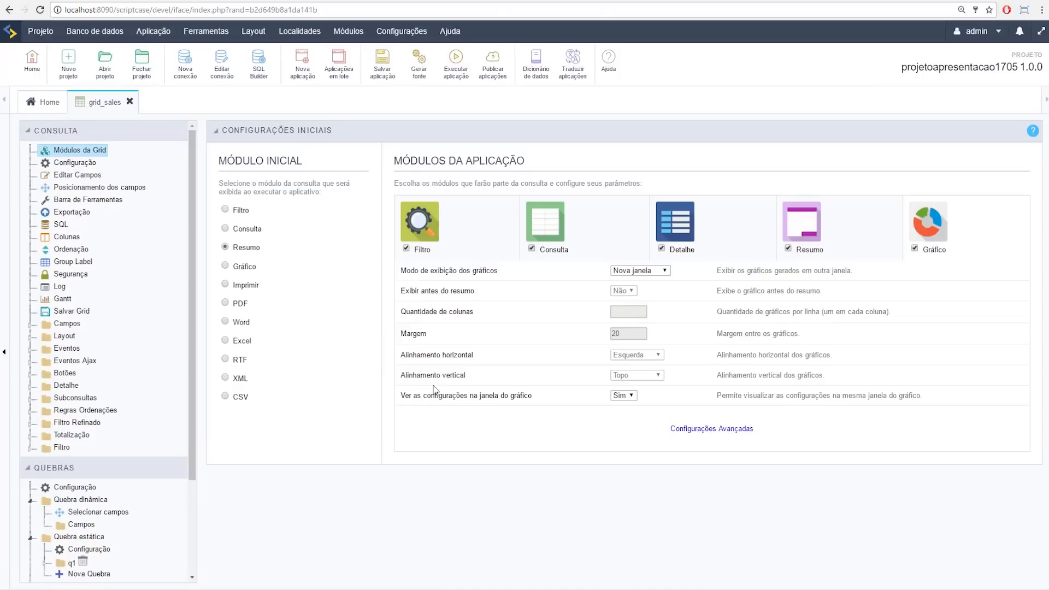
Step: Collapse the breaks and grid sections and browse the filter and summary settings in the tree
{"action": "scroll", "coordinate": [165, 373], "scroll_direction": "down", "scroll_amount": 3}
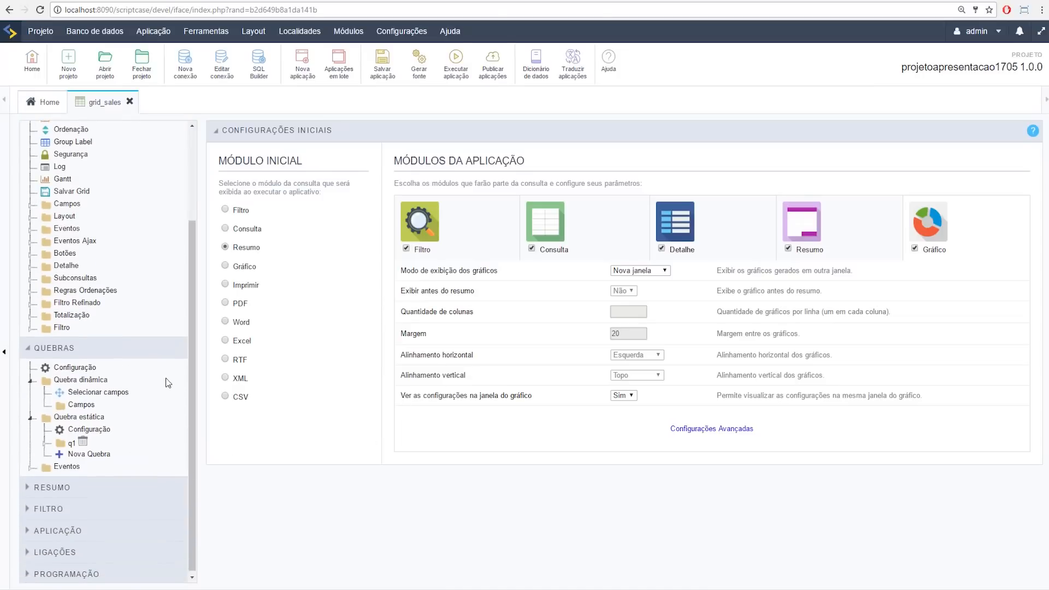
{"action": "left_click", "coordinate": [58, 348]}
{"action": "left_click", "coordinate": [60, 130]}
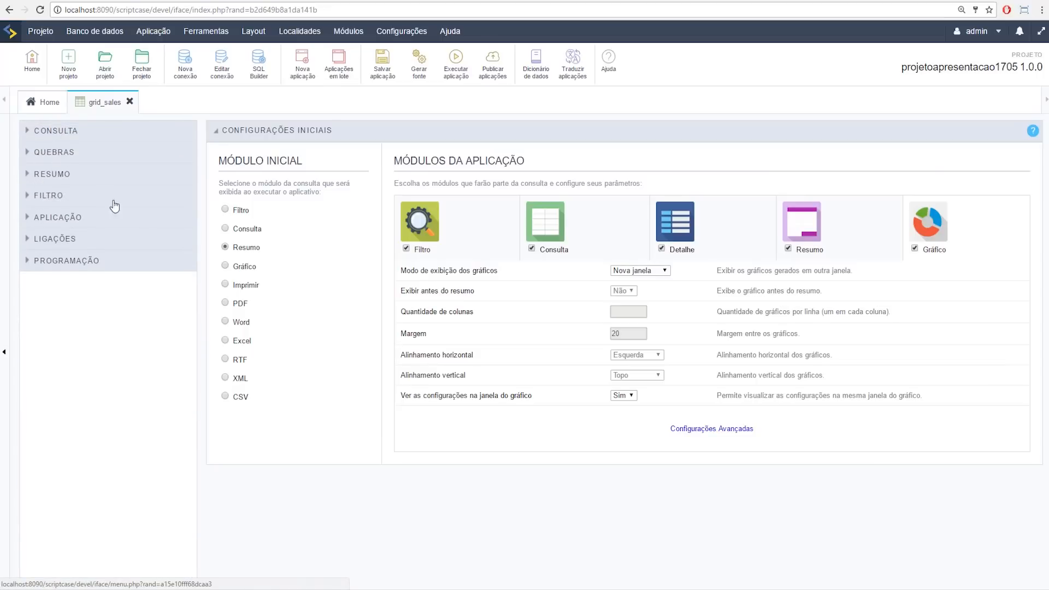
{"action": "left_click", "coordinate": [38, 197]}
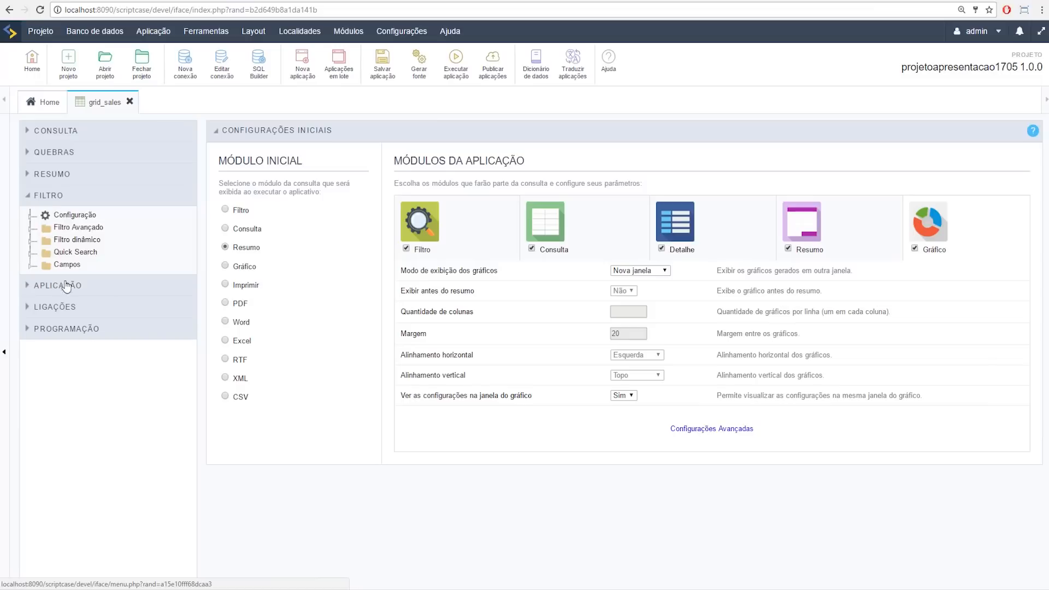
{"action": "left_click", "coordinate": [34, 201]}
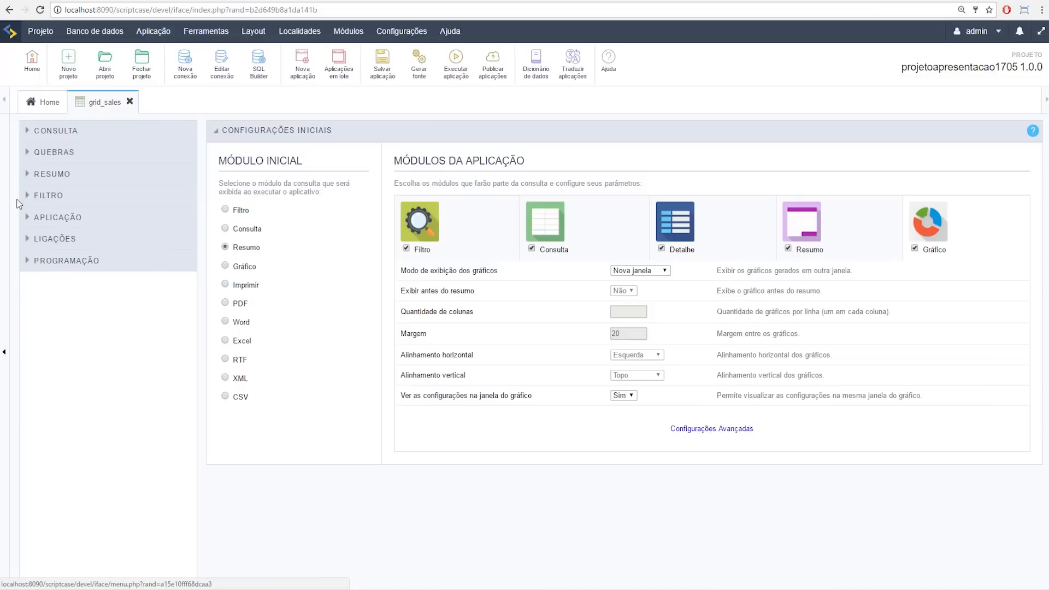
{"action": "left_click", "coordinate": [28, 174]}
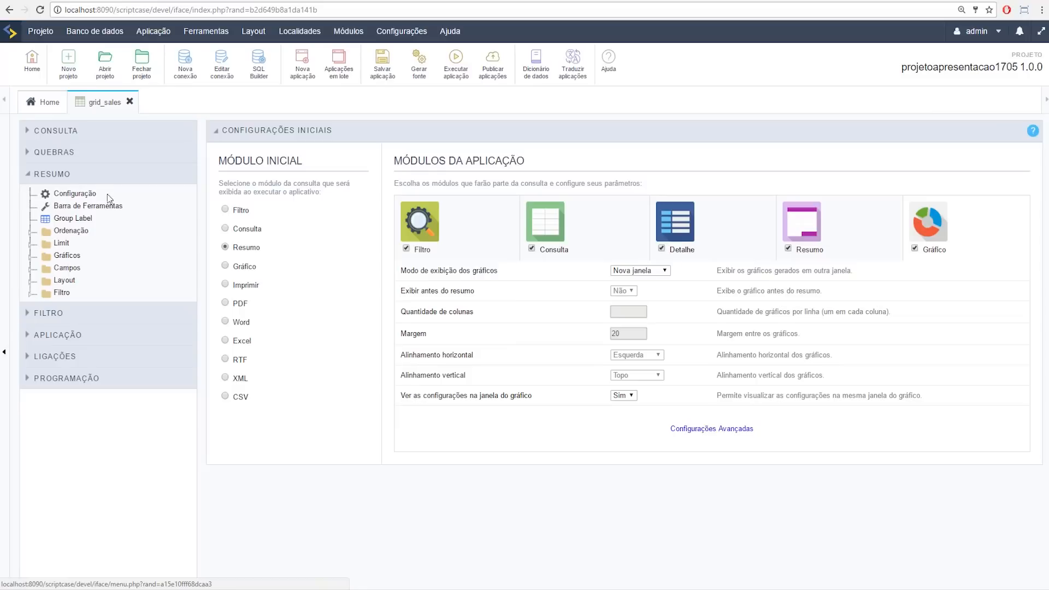
{"action": "left_click", "coordinate": [57, 134]}
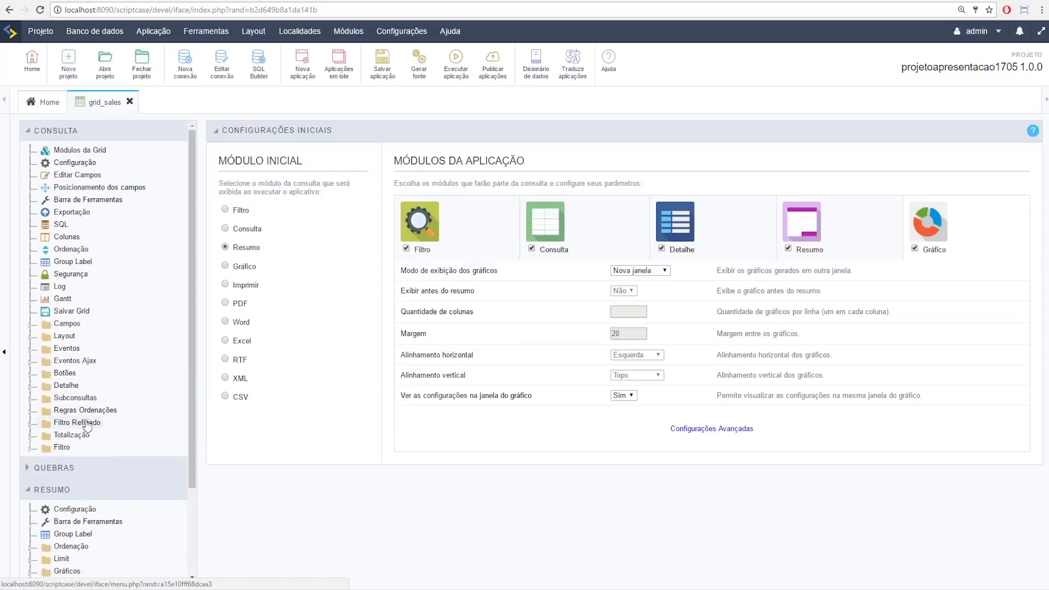
{"action": "left_click", "coordinate": [36, 132]}
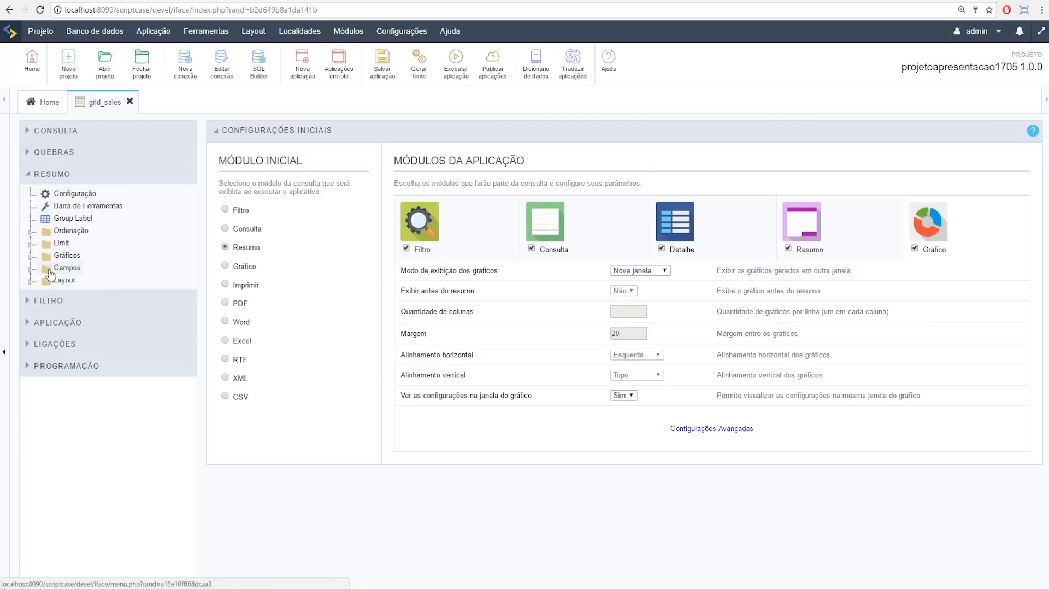
Step: Open break q1's Sales_sum field settings and expand the summary's filter options
{"action": "left_click", "coordinate": [30, 268]}
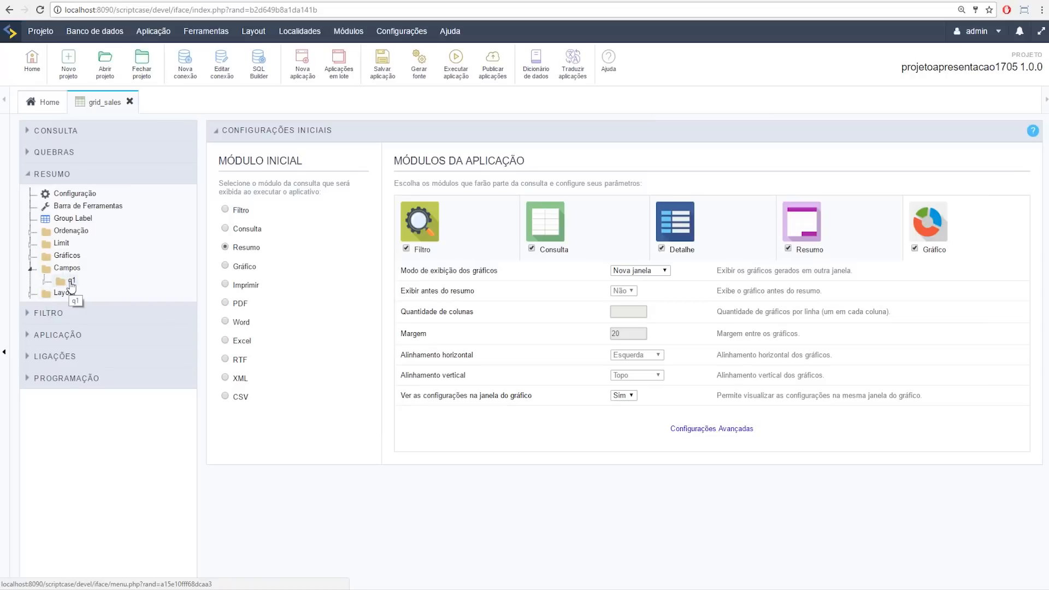
{"action": "left_click", "coordinate": [70, 281]}
{"action": "left_click", "coordinate": [72, 294]}
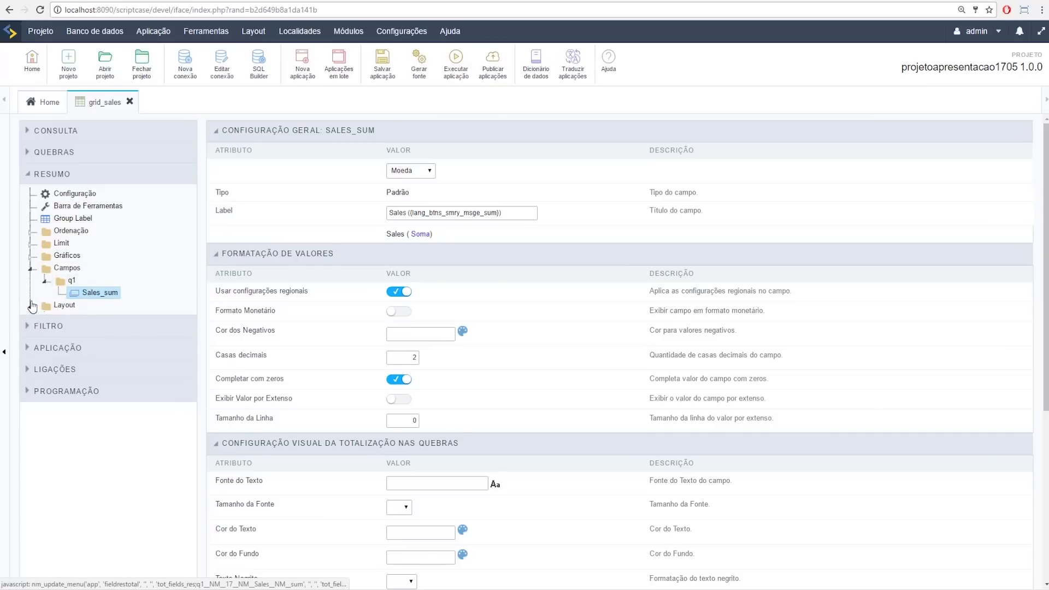
{"action": "left_click", "coordinate": [32, 306]}
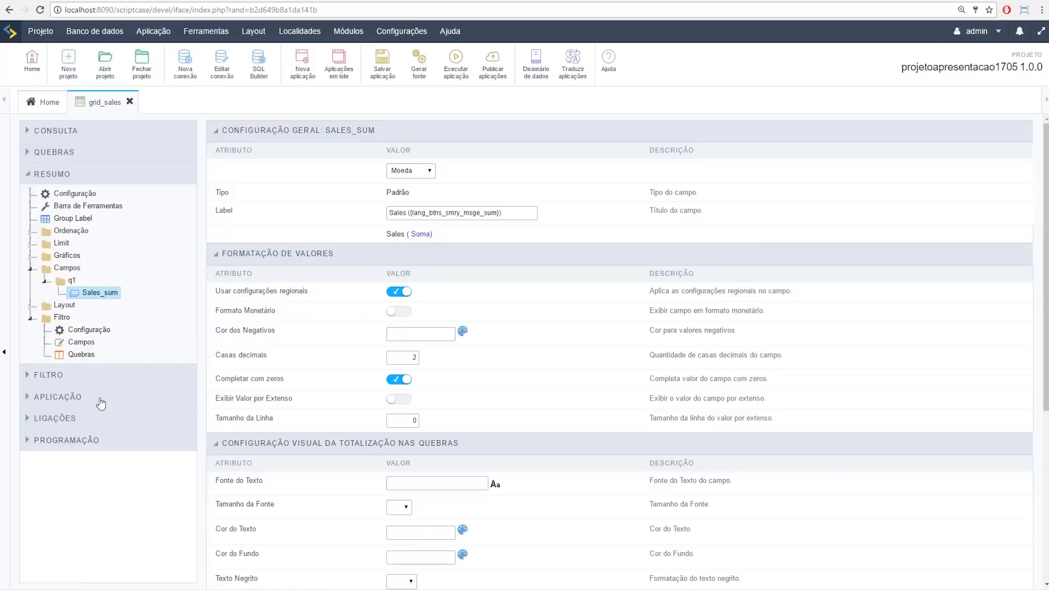
Step: Add SalesDate to the summary filter fields as SalesDate_1
{"action": "left_click", "coordinate": [81, 343]}
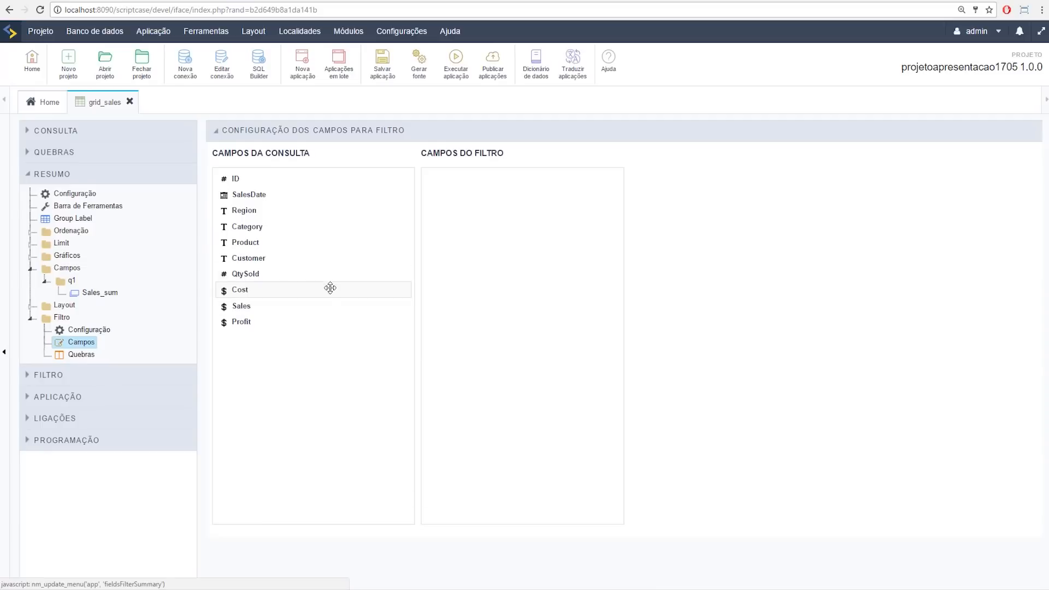
{"action": "left_click_drag", "start_coordinate": [254, 195], "coordinate": [466, 224]}
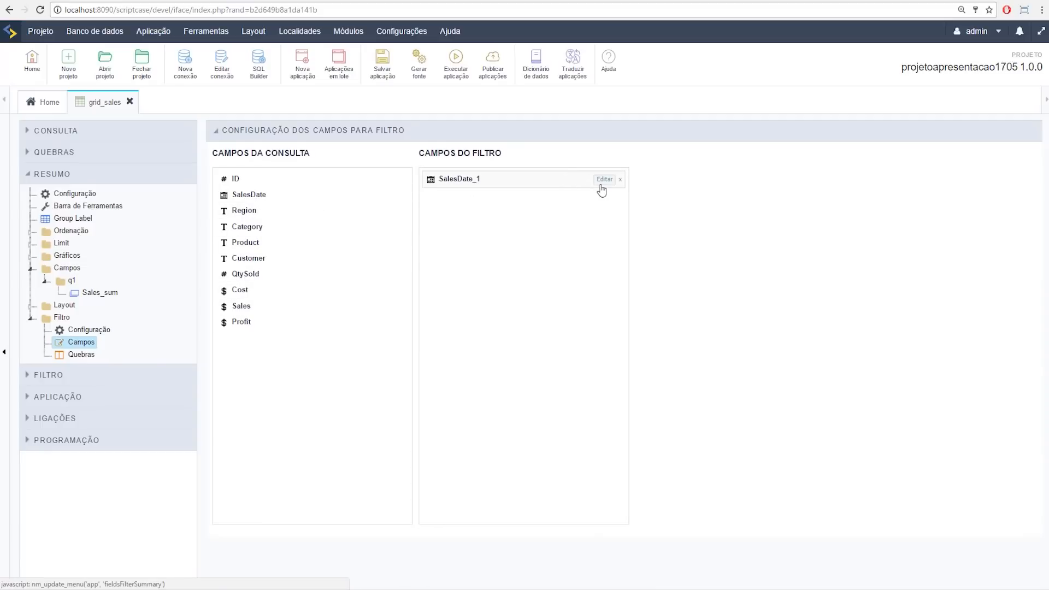
{"action": "left_click", "coordinate": [604, 180]}
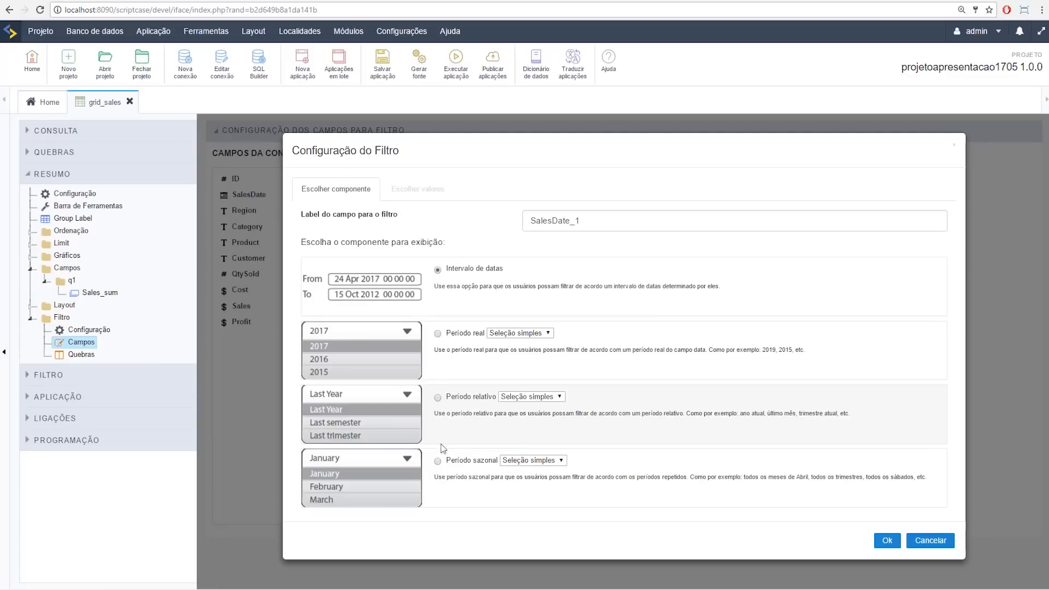
Step: Make SalesDate_1 a Período sazonal filter with Trimestre 1 and 2 ticked as choices
{"action": "left_click", "coordinate": [437, 334]}
{"action": "left_click", "coordinate": [438, 398]}
{"action": "left_click", "coordinate": [438, 462]}
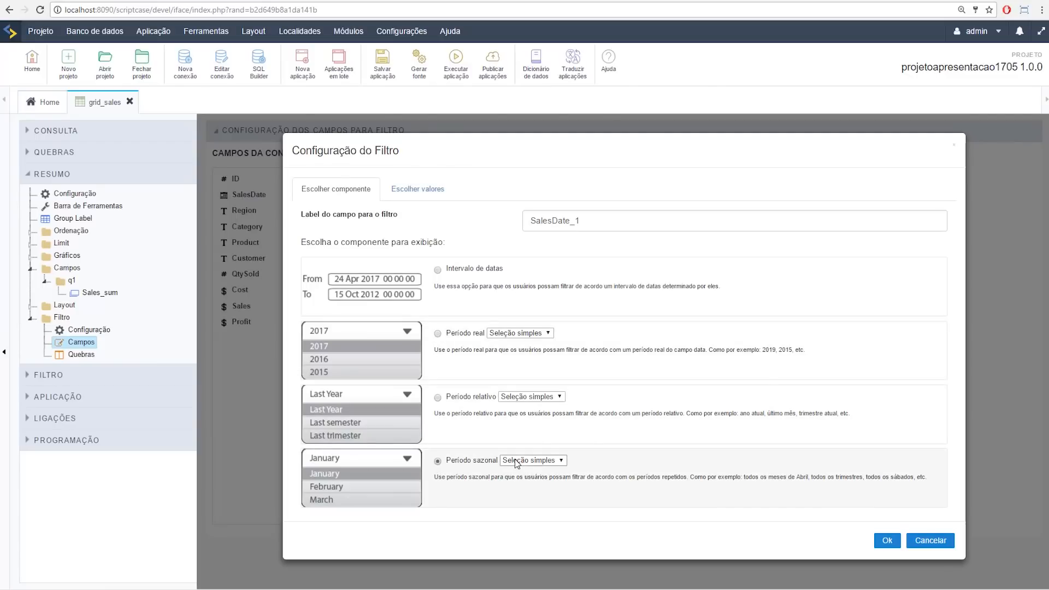
{"action": "left_click", "coordinate": [419, 191]}
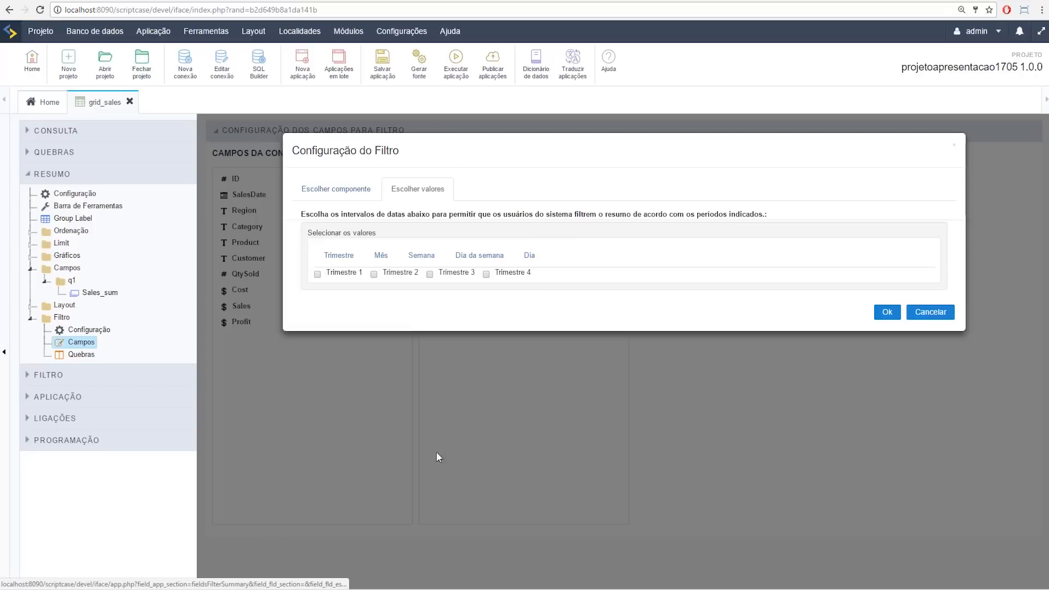
{"action": "left_click", "coordinate": [317, 275]}
{"action": "left_click", "coordinate": [374, 274]}
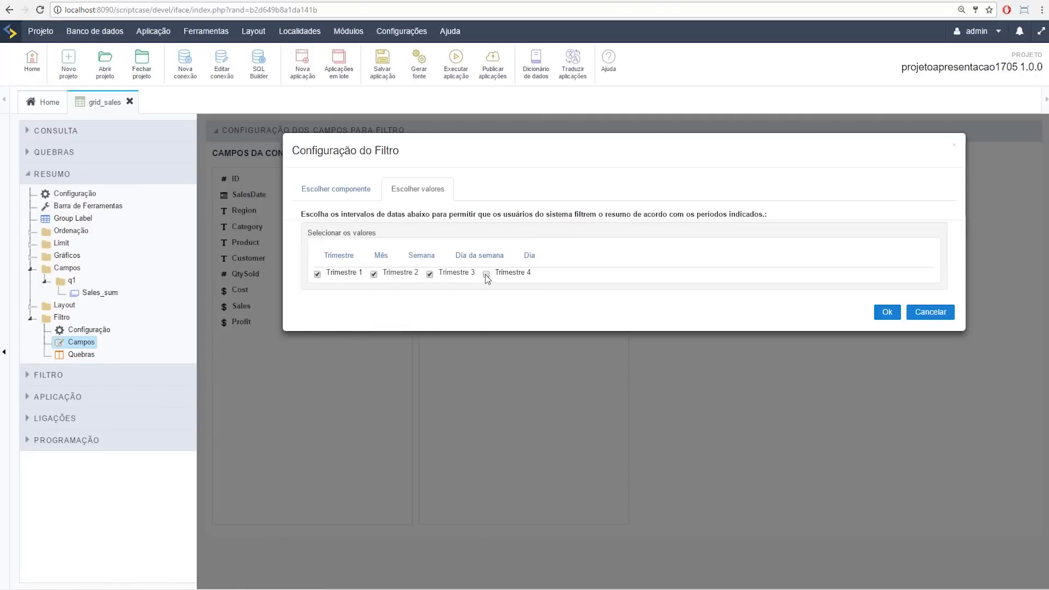
{"action": "left_click", "coordinate": [886, 312]}
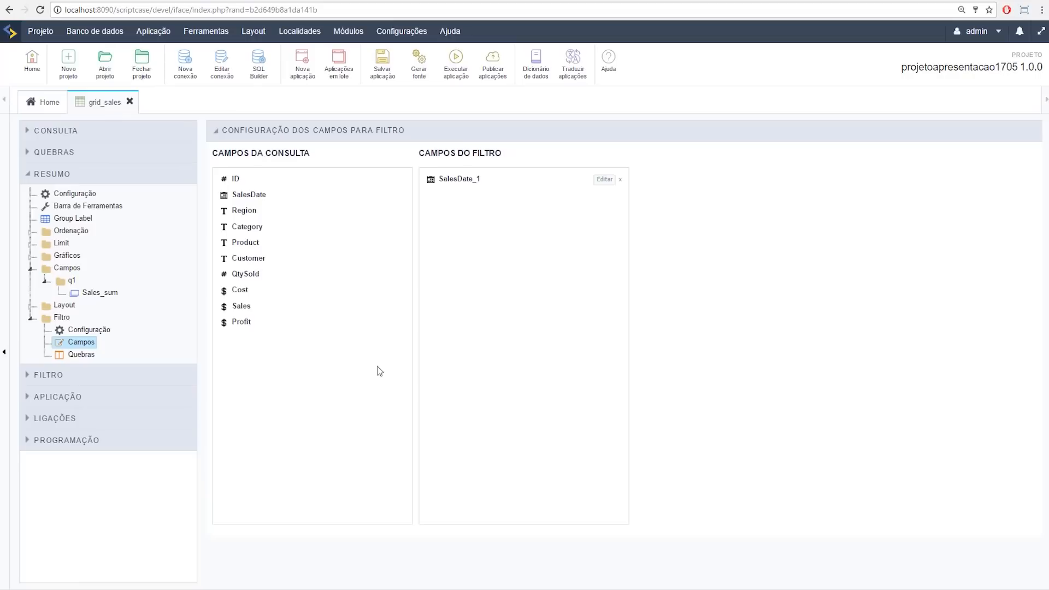
Step: Replace a mistaken Region_1 filter with a Category_1 filter in the summary filter fields
{"action": "left_click_drag", "start_coordinate": [264, 210], "coordinate": [548, 226]}
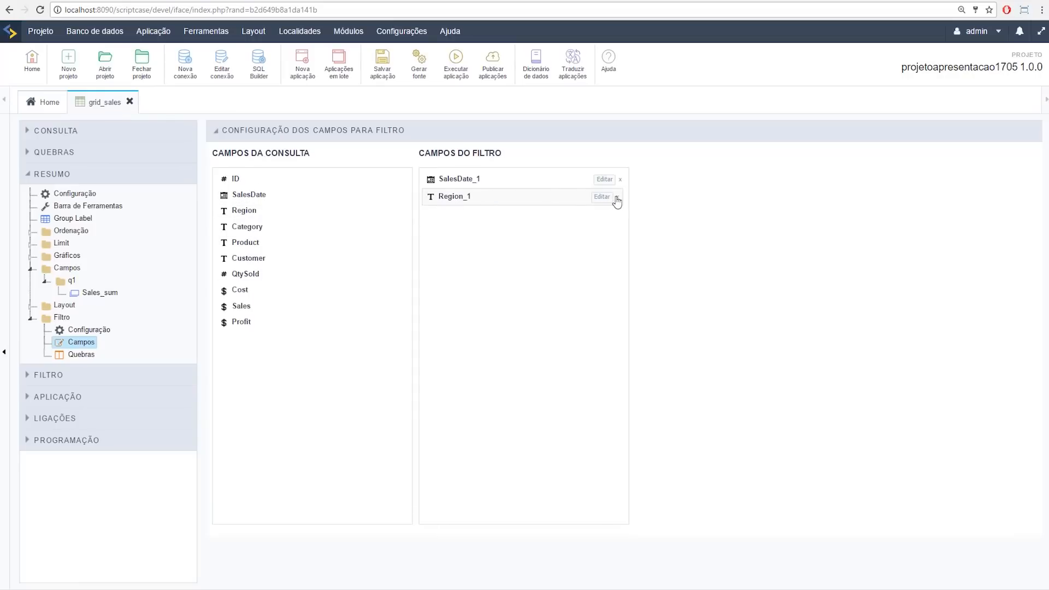
{"action": "left_click", "coordinate": [620, 198]}
{"action": "left_click_drag", "start_coordinate": [243, 225], "coordinate": [461, 217]}
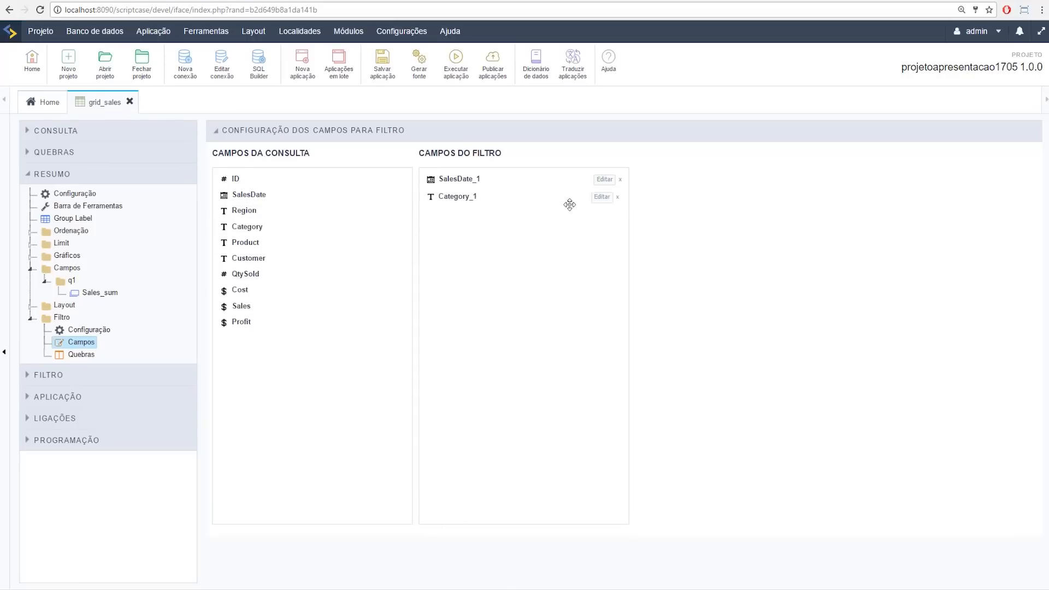
{"action": "left_click", "coordinate": [602, 200]}
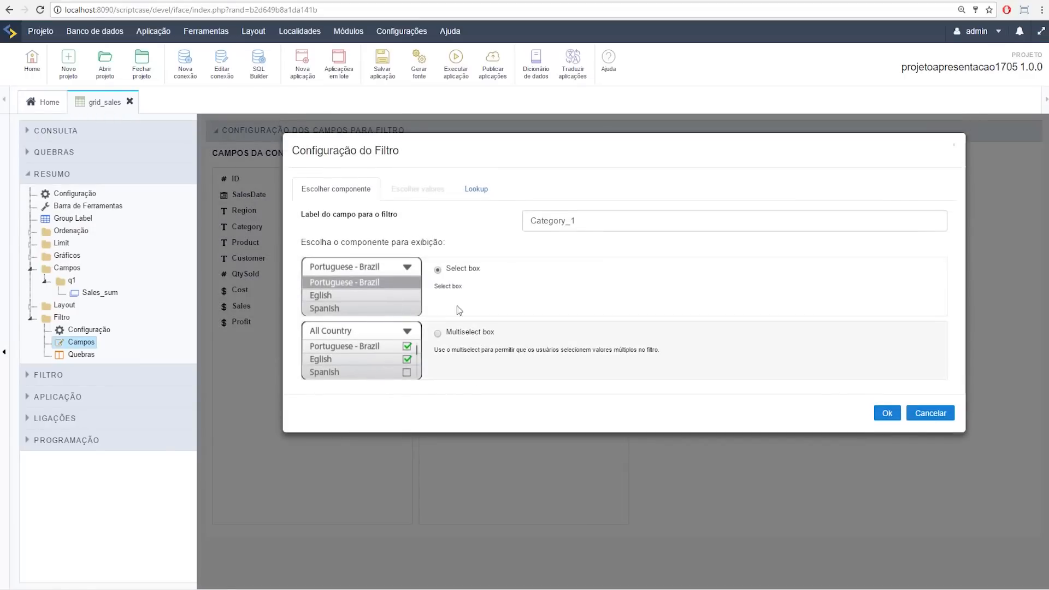
{"action": "left_click", "coordinate": [887, 413]}
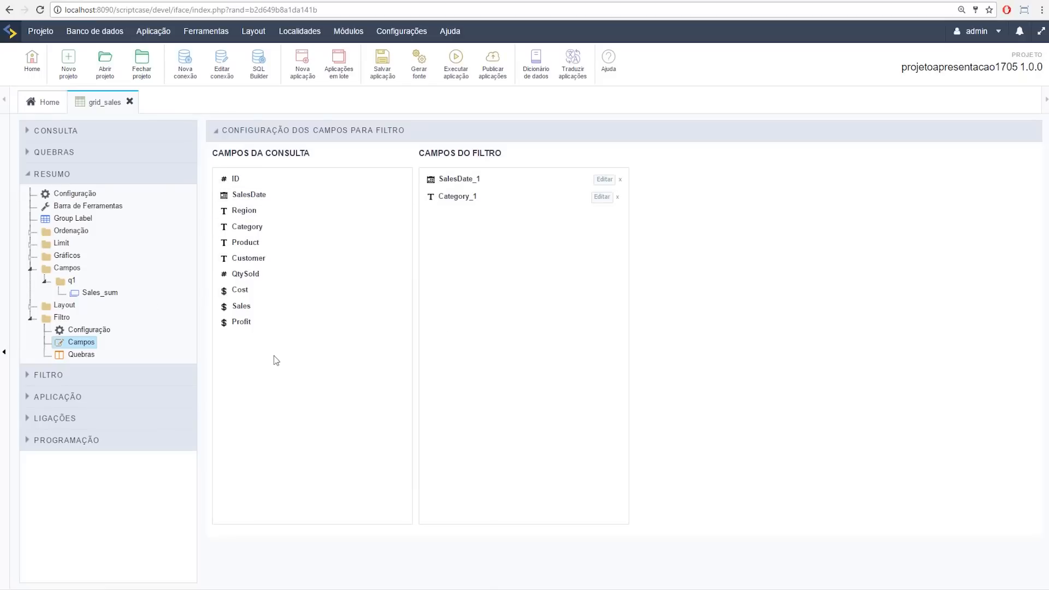
Step: Add Sales as a Sales_1 filter using the Soma aggregation function
{"action": "left_click_drag", "start_coordinate": [241, 306], "coordinate": [573, 216]}
{"action": "left_click", "coordinate": [601, 214]}
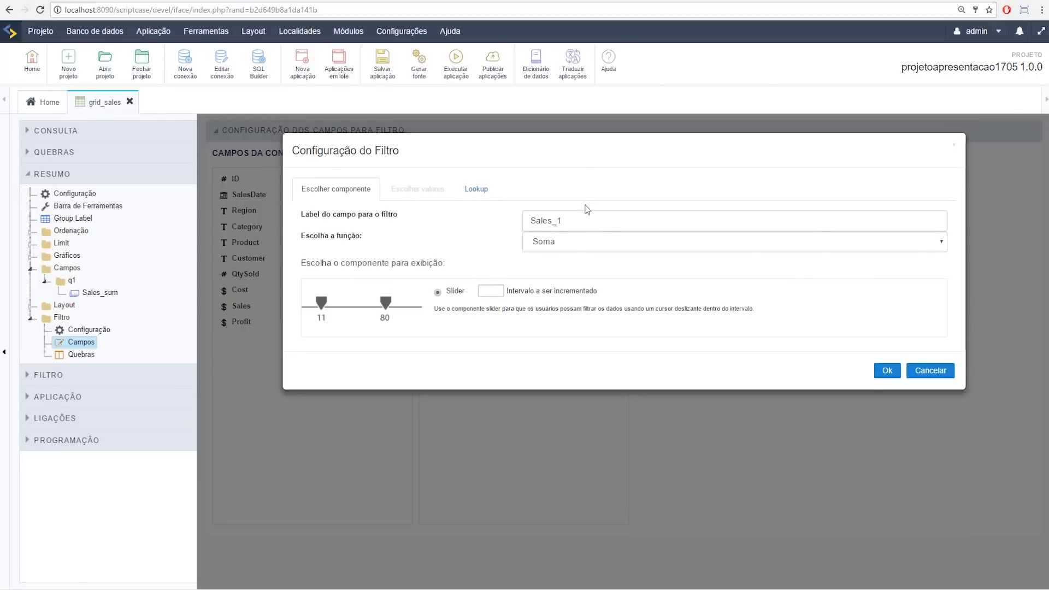
{"action": "left_click", "coordinate": [632, 247]}
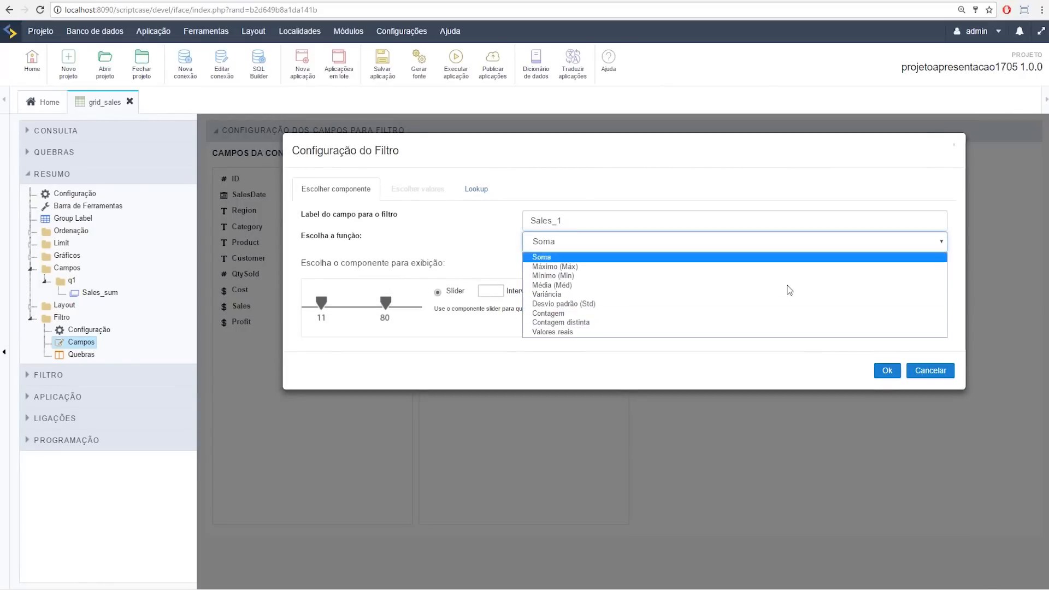
{"action": "left_click", "coordinate": [895, 376]}
{"action": "left_click", "coordinate": [877, 377]}
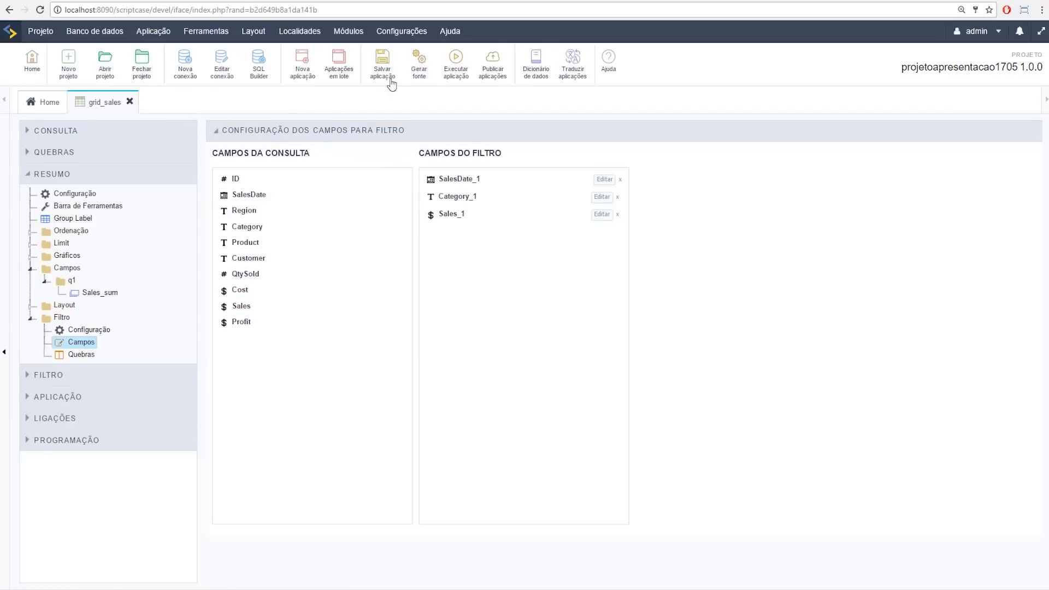
Step: Run grid_sales and filter the summary by quarters T2 and T1, CONDIMENTS, and minimum sales 1.458,00
{"action": "left_click", "coordinate": [447, 71]}
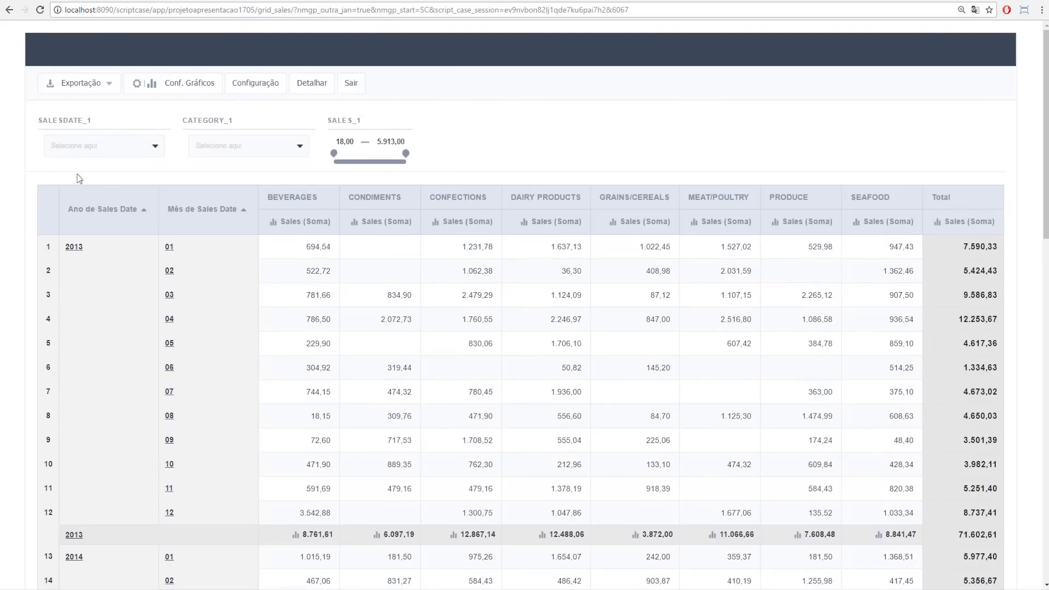
{"action": "left_click", "coordinate": [132, 146]}
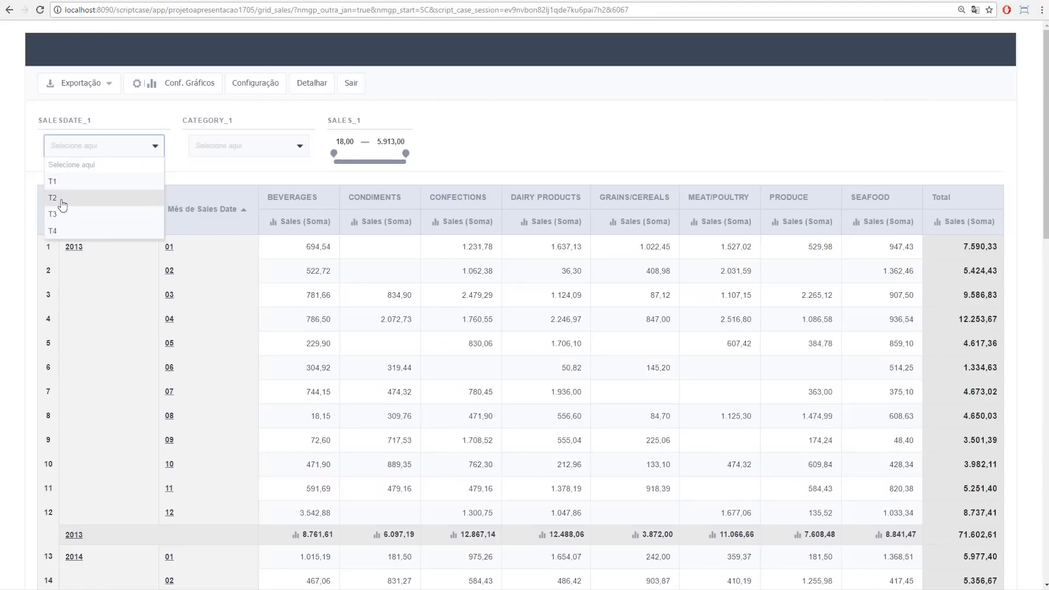
{"action": "left_click", "coordinate": [61, 200]}
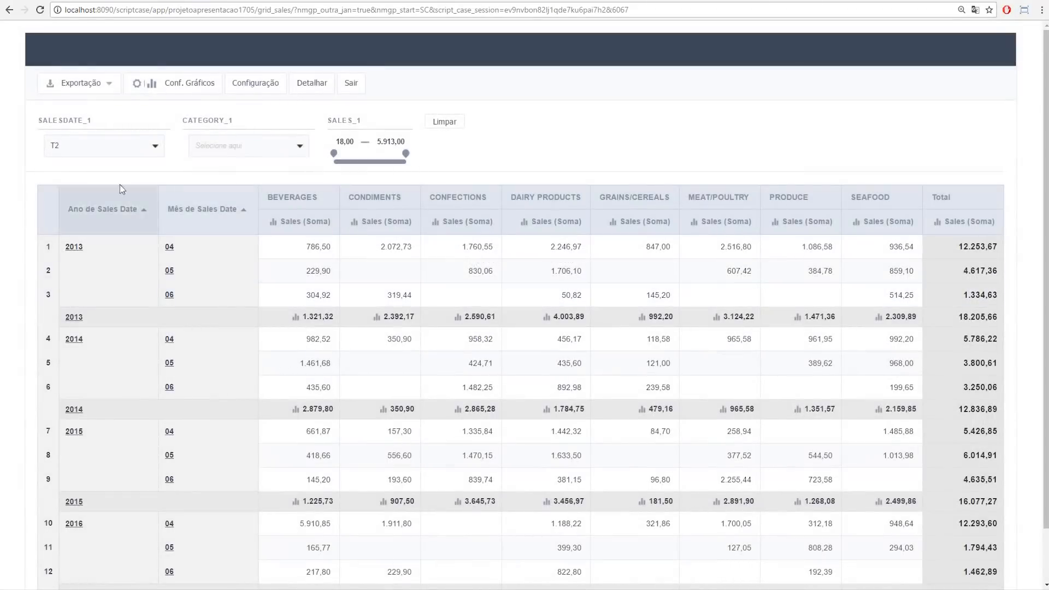
{"action": "left_click", "coordinate": [117, 151]}
{"action": "left_click", "coordinate": [93, 188]}
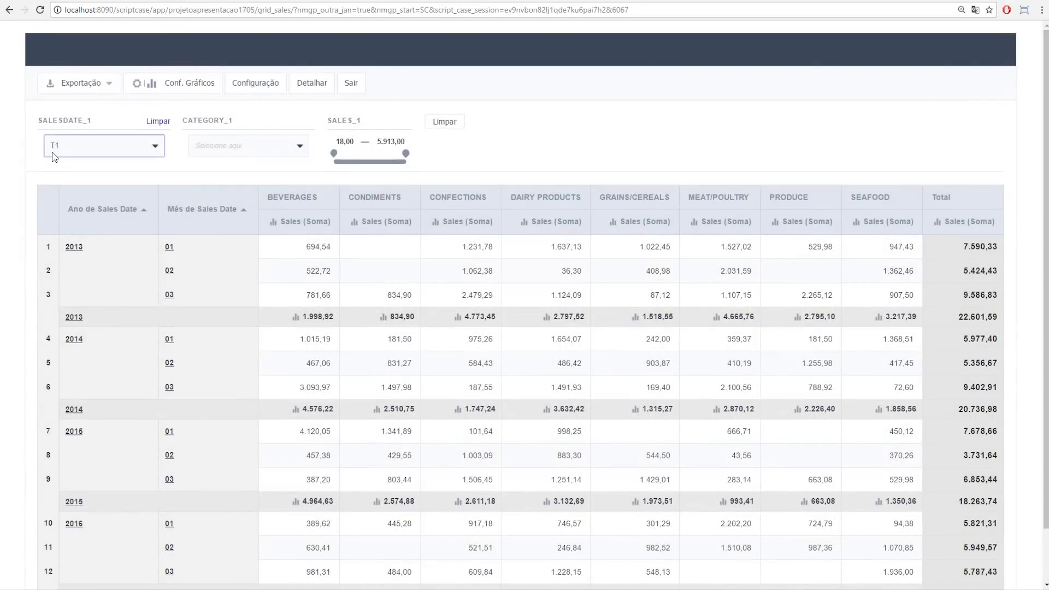
{"action": "left_click", "coordinate": [261, 147]}
{"action": "left_click", "coordinate": [224, 175]}
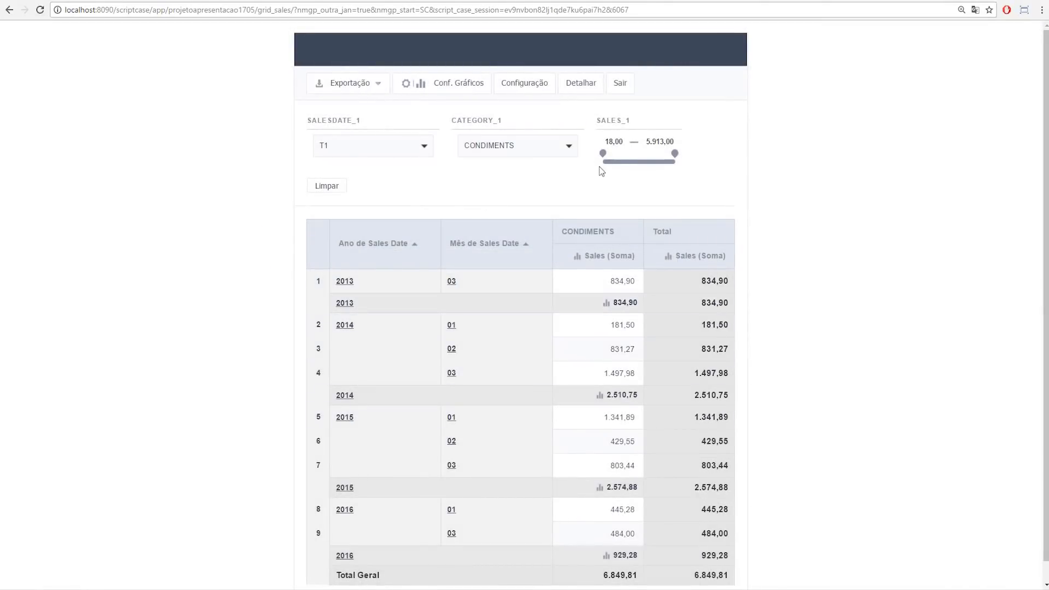
{"action": "left_click_drag", "start_coordinate": [604, 155], "coordinate": [621, 155]}
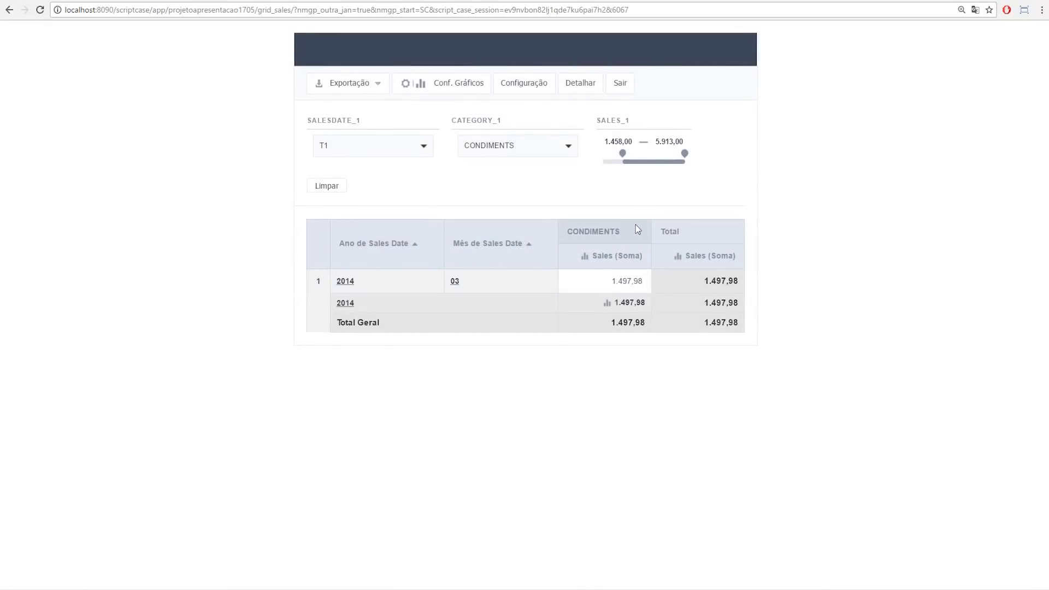
Step: Clear the filters, retry CONDIMENTS, clear again, and return to the filter settings
{"action": "left_click", "coordinate": [326, 186]}
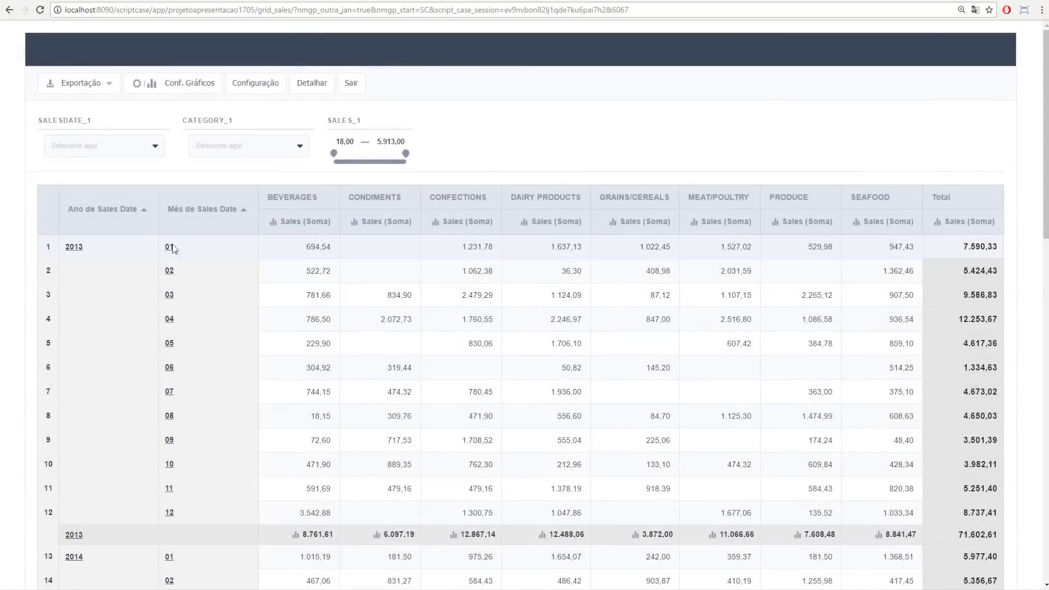
{"action": "left_click", "coordinate": [201, 145]}
{"action": "left_click", "coordinate": [227, 180]}
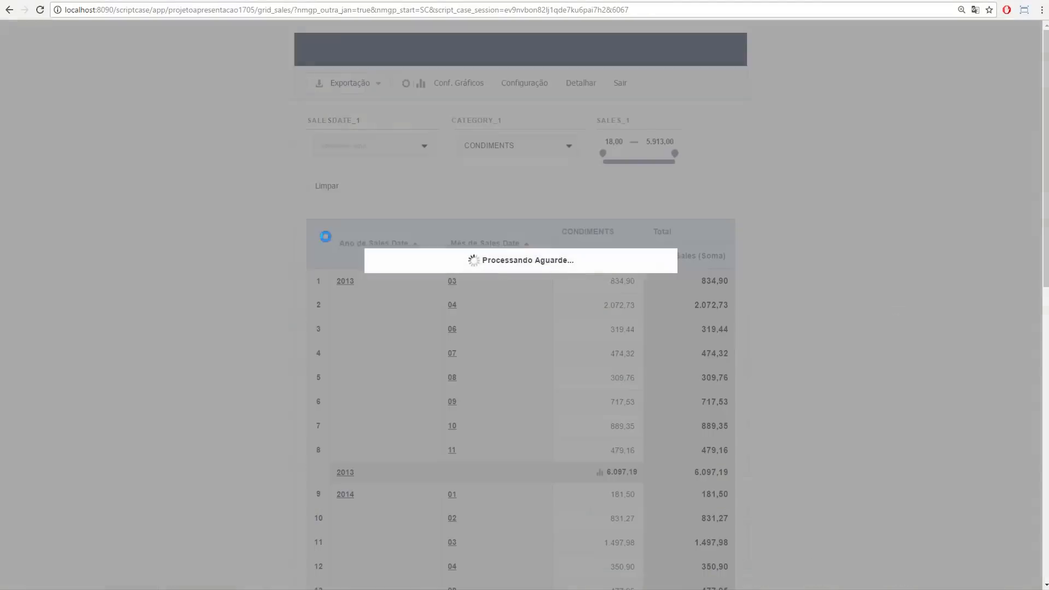
{"action": "left_click", "coordinate": [332, 187]}
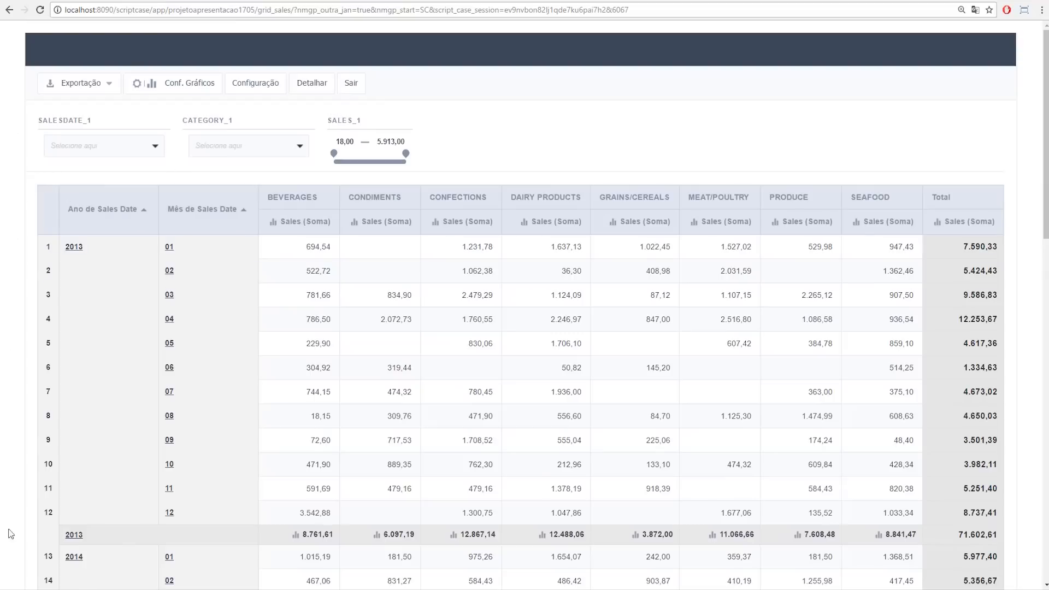
{"action": "left_click", "coordinate": [71, 2]}
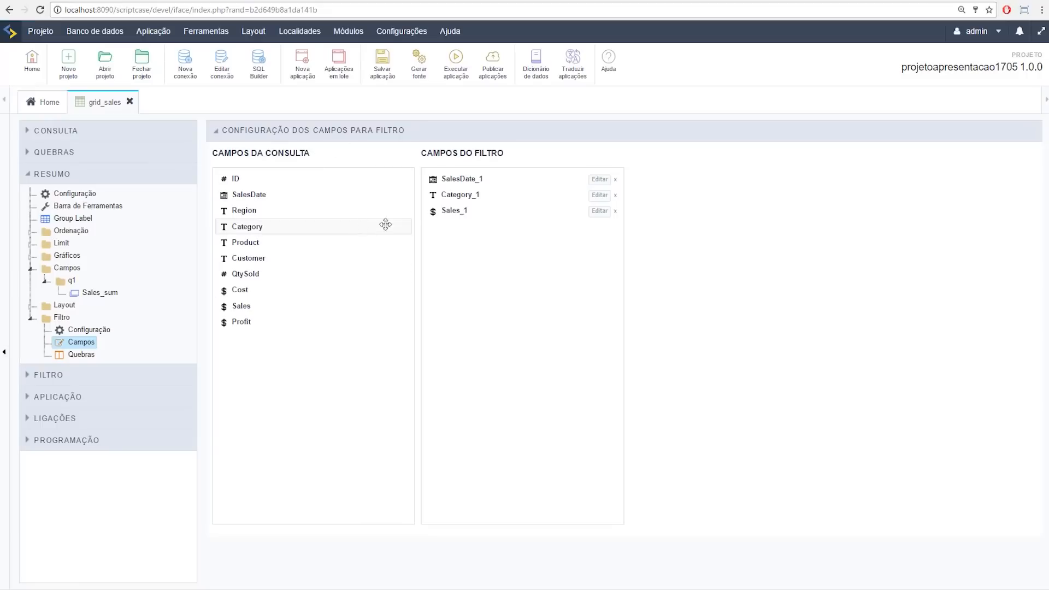
Step: Create a Consulta application grid_orders from the orders table, then run it to preview the list
{"action": "left_click", "coordinate": [295, 73]}
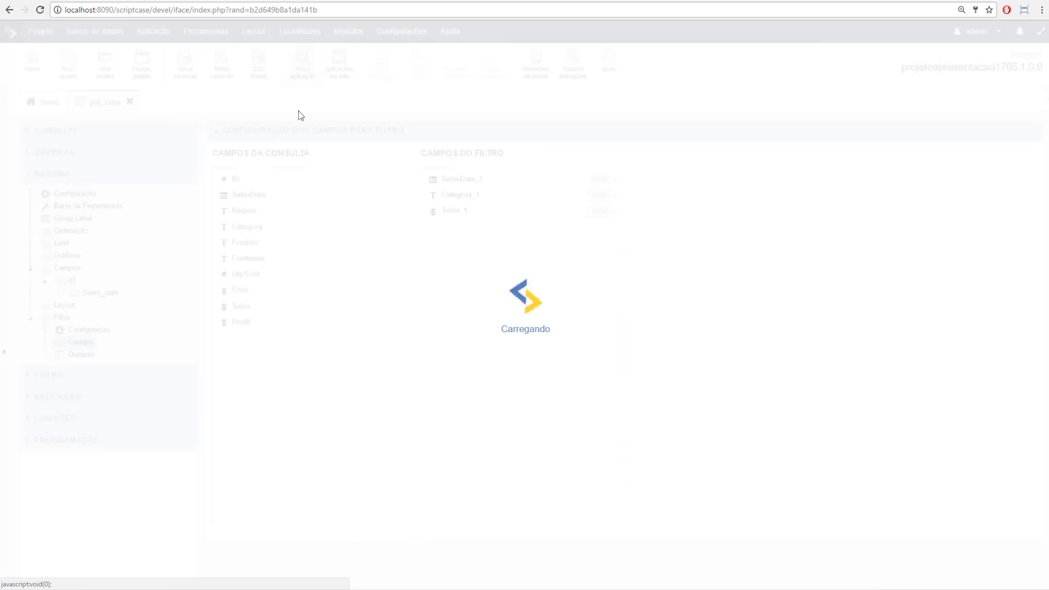
{"action": "left_click", "coordinate": [248, 204]}
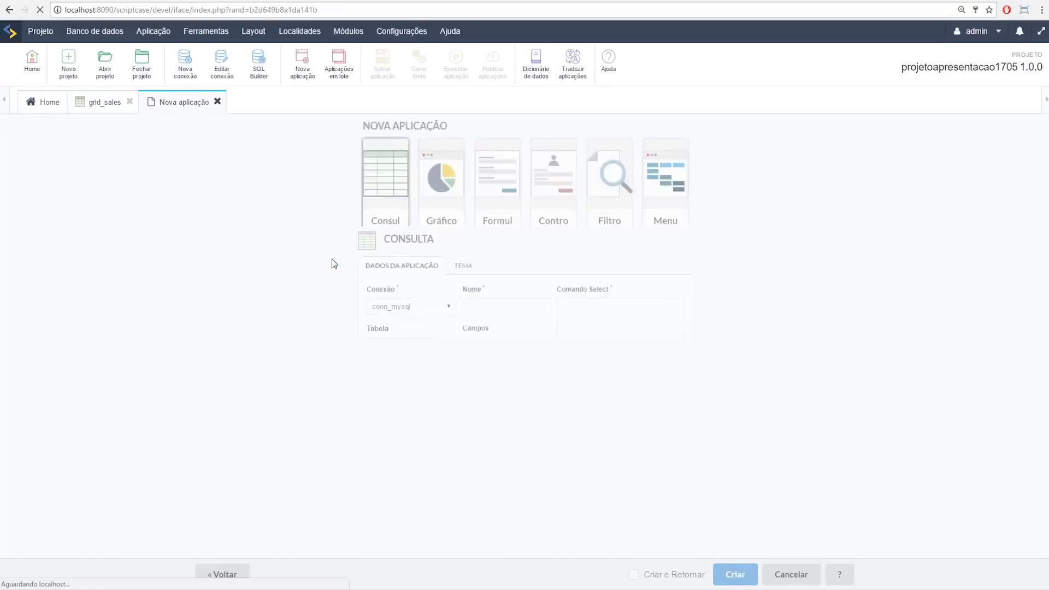
{"action": "left_click", "coordinate": [251, 246]}
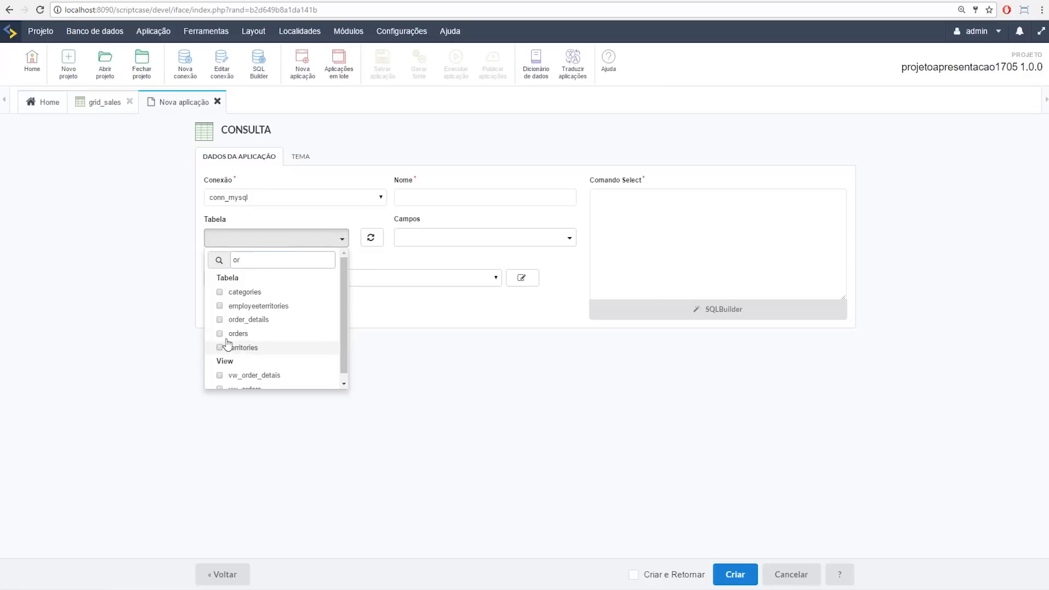
{"action": "left_click", "coordinate": [220, 335]}
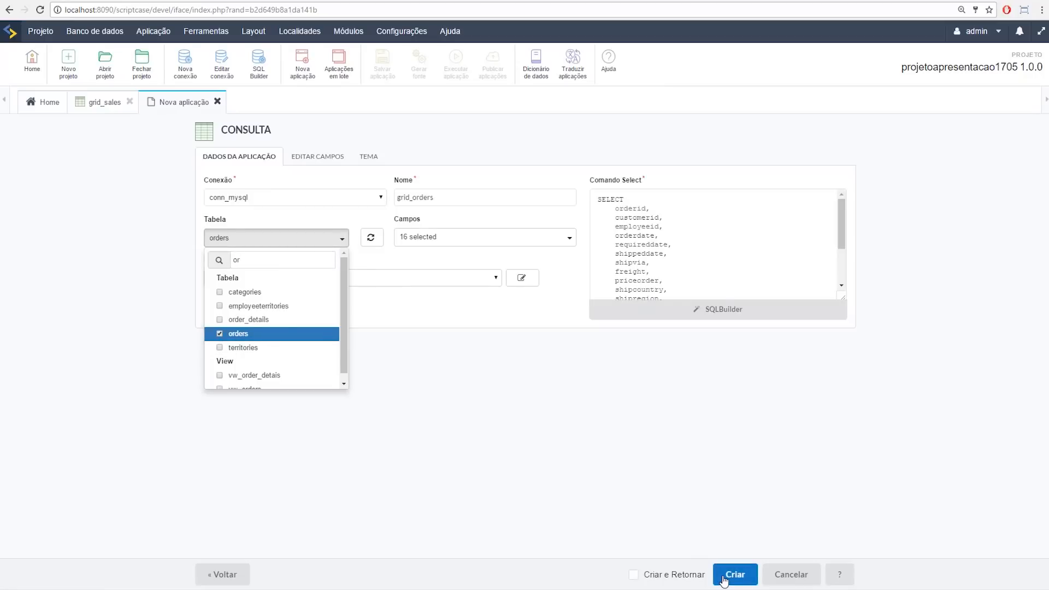
{"action": "left_click", "coordinate": [505, 562]}
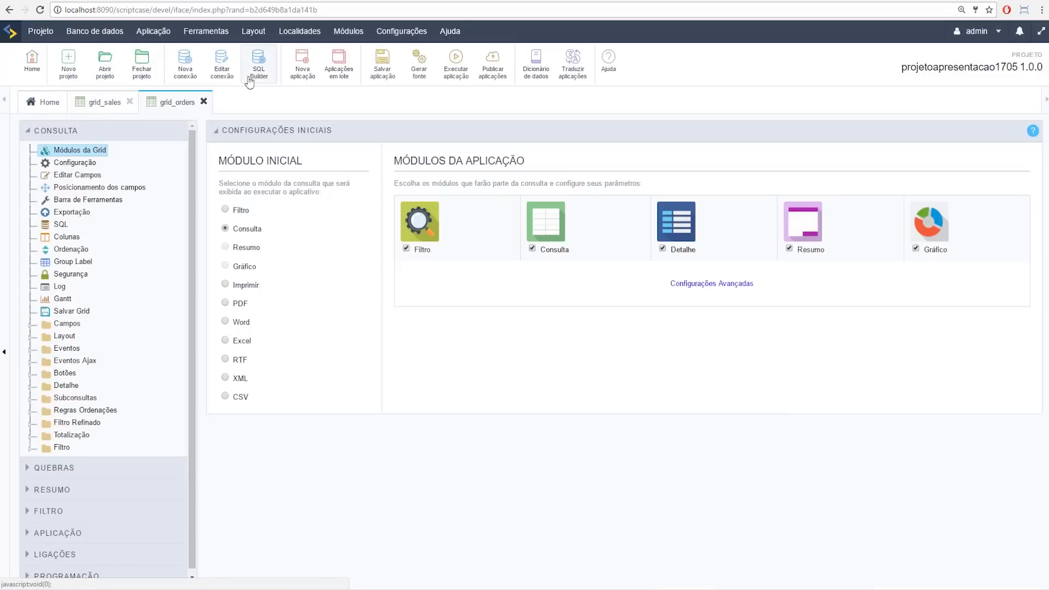
{"action": "left_click", "coordinate": [449, 76]}
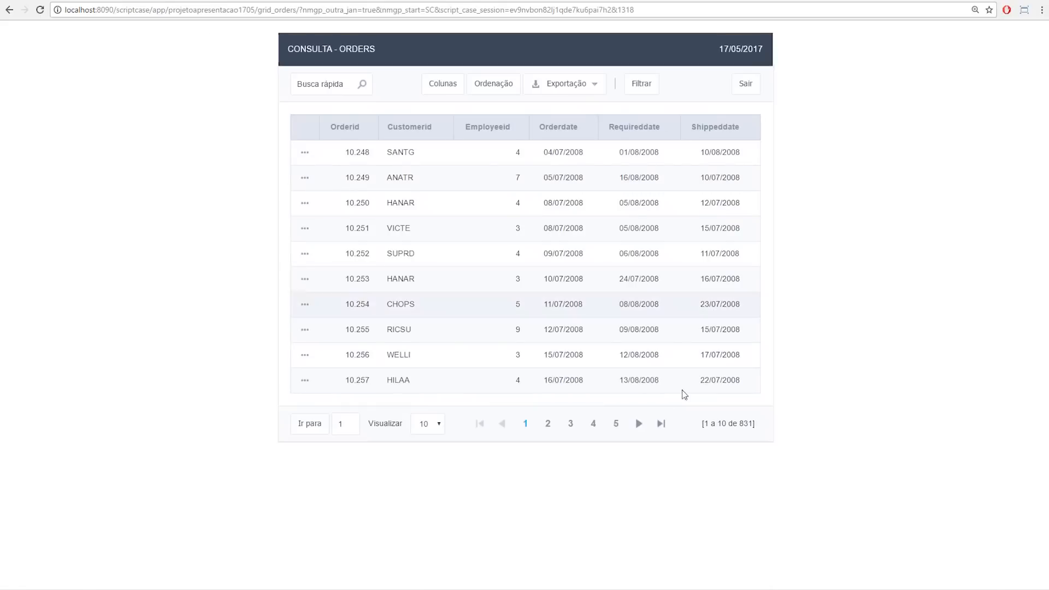
{"action": "left_click", "coordinate": [112, 1]}
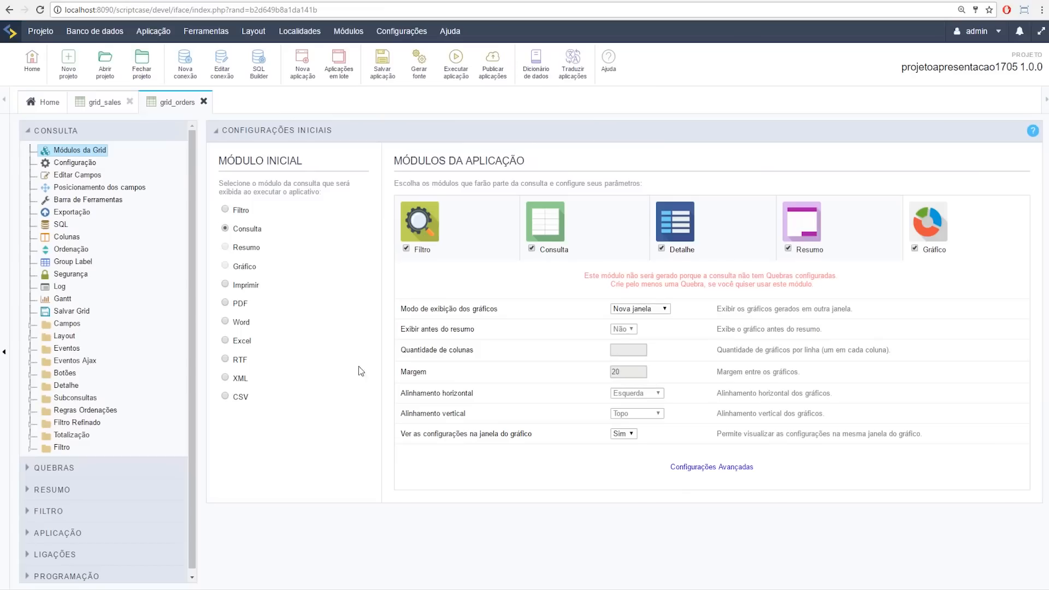
Step: Start a new single-record Formulário application on conn_mysql and pick the orders table
{"action": "left_click", "coordinate": [299, 64]}
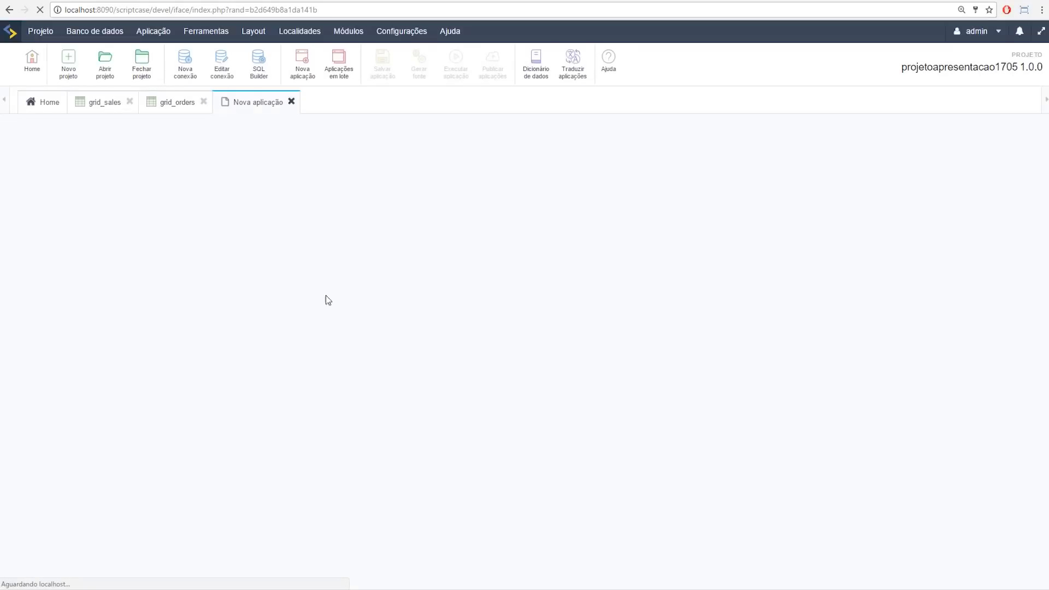
{"action": "left_click", "coordinate": [483, 201]}
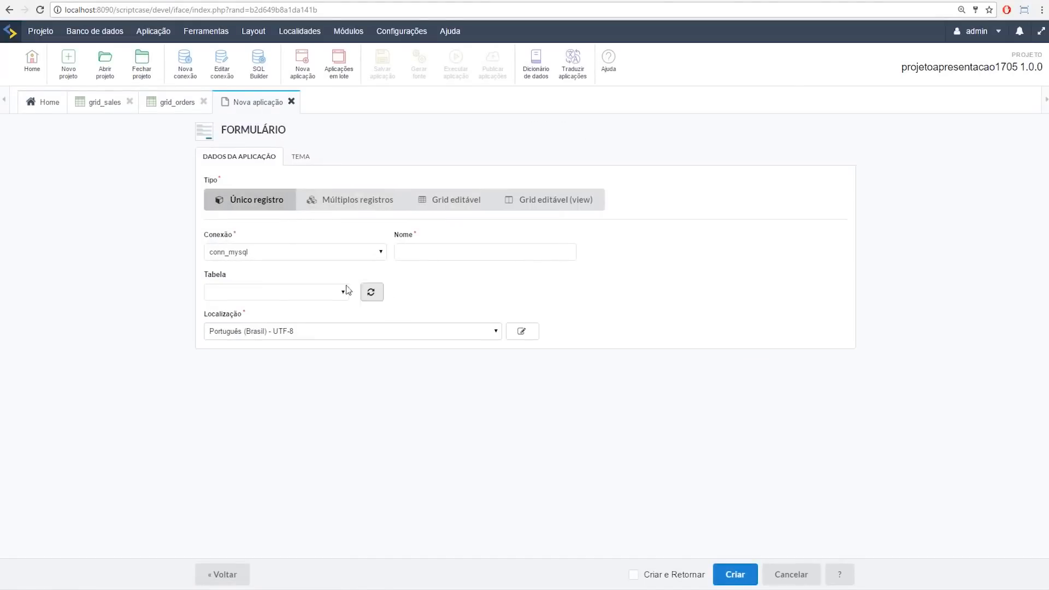
{"action": "left_click", "coordinate": [281, 285]}
{"action": "key", "text": "o"}
{"action": "key", "text": "Return"}
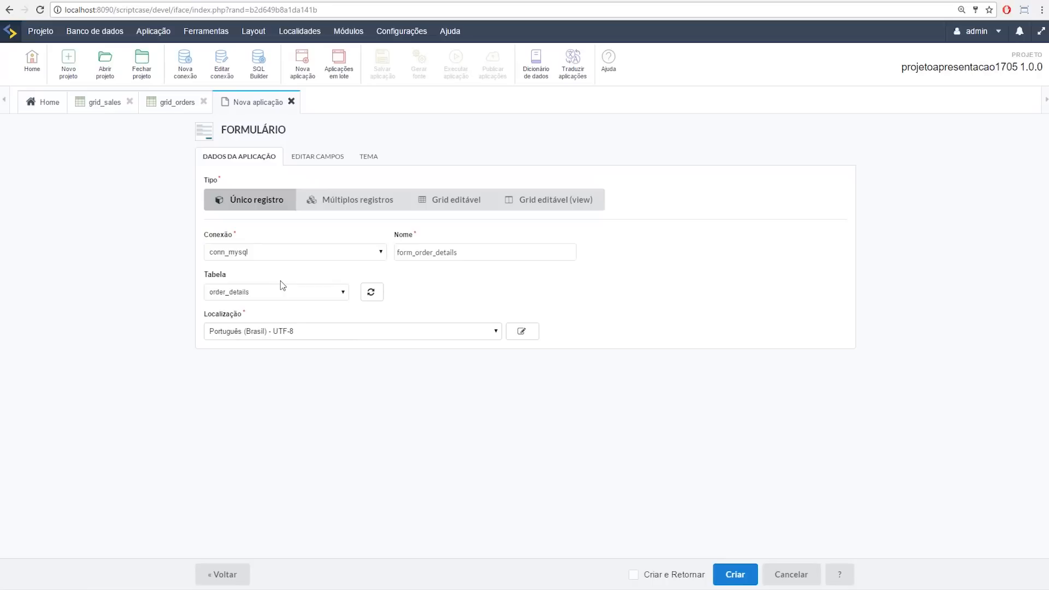
{"action": "left_click", "coordinate": [281, 284]}
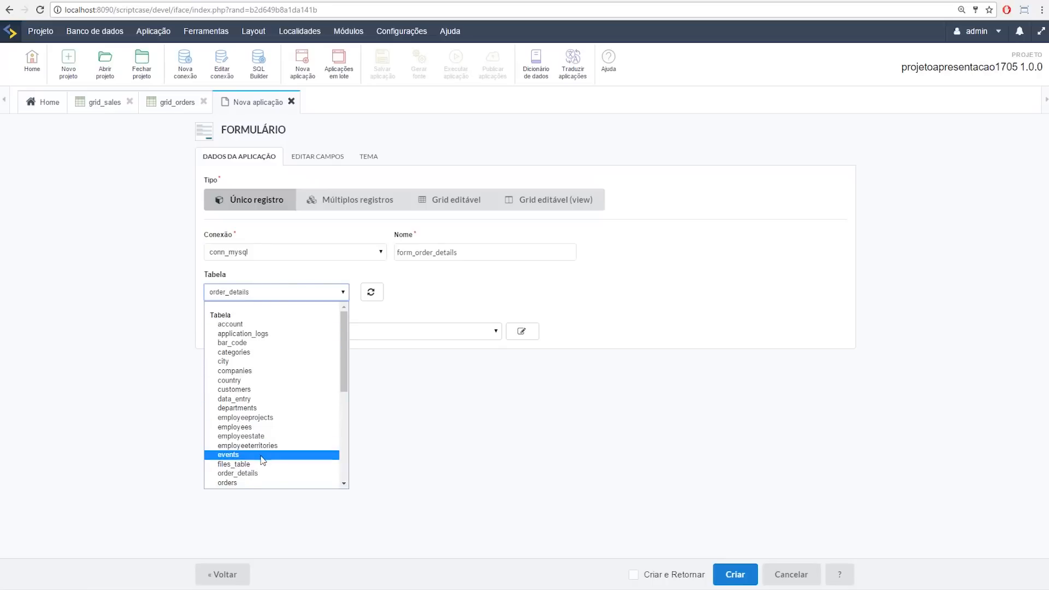
{"action": "key", "text": "o"}
{"action": "key", "text": "Down"}
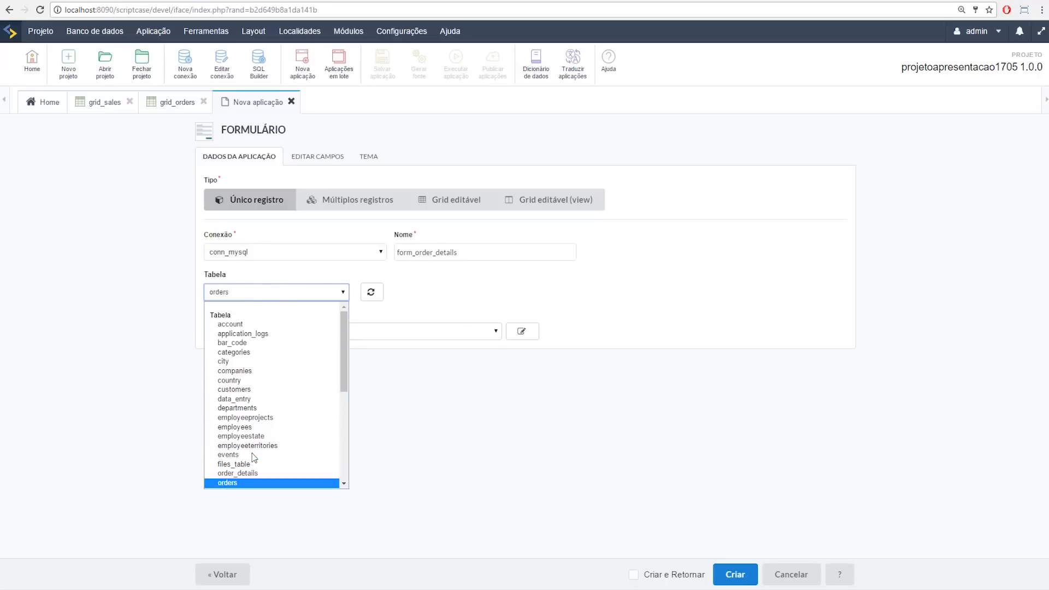
{"action": "key", "text": "Return"}
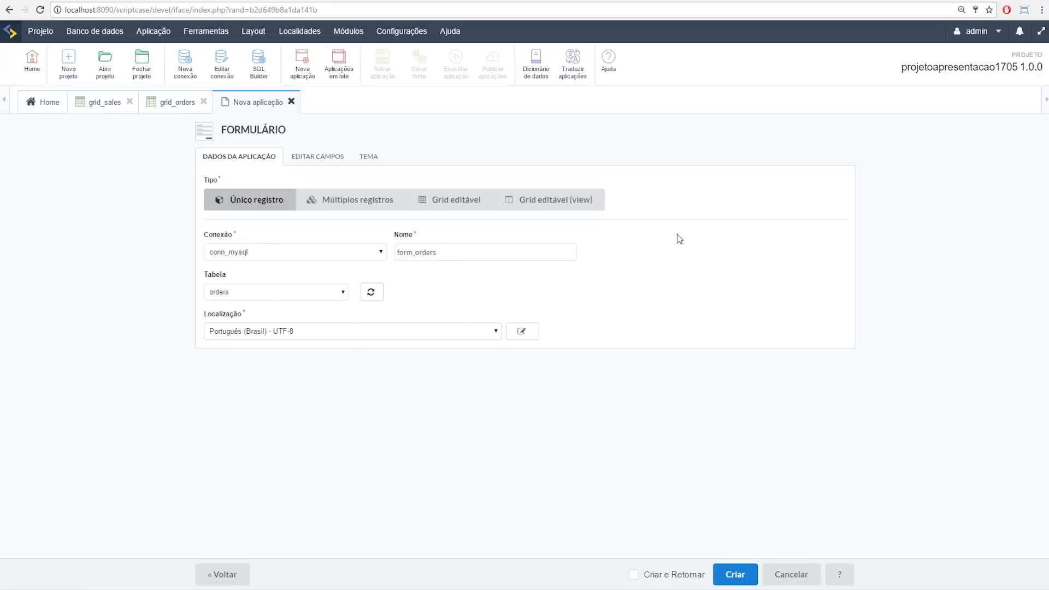
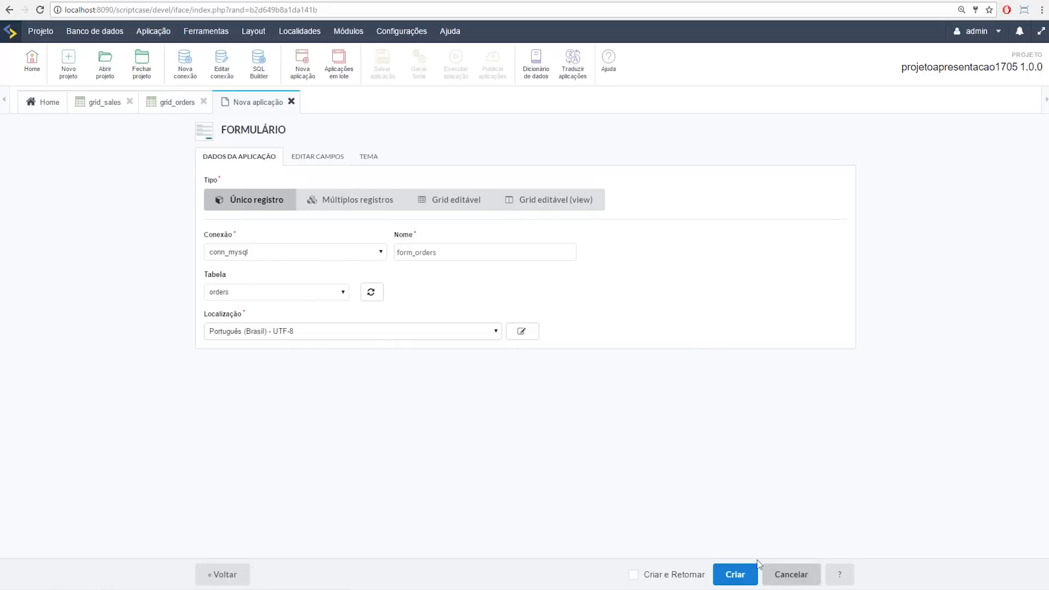
Step: Create form_orders and run it, showing the orders form at record 1 of 831
{"action": "left_click", "coordinate": [744, 575]}
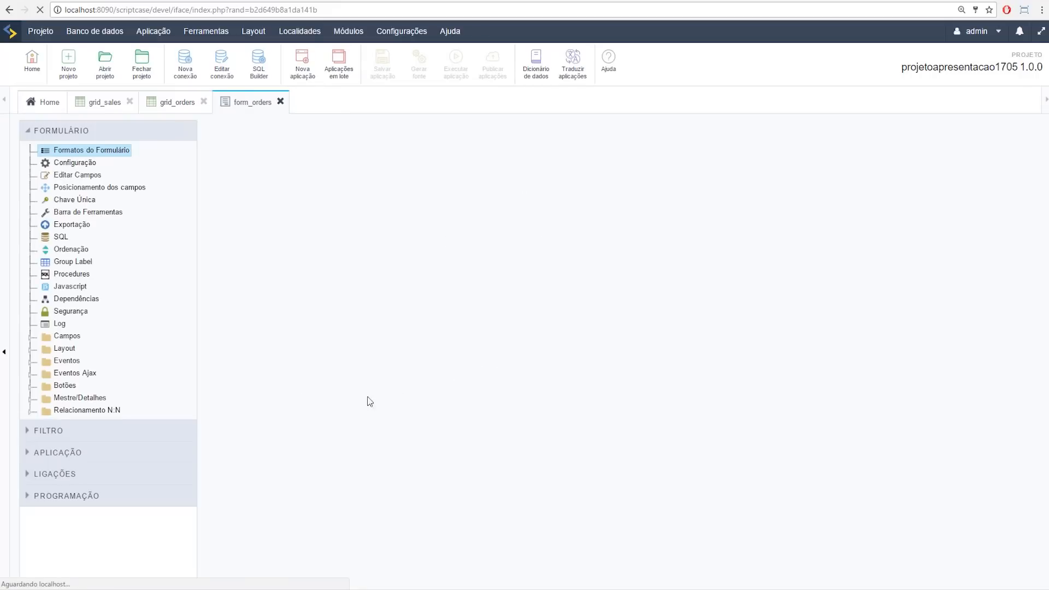
{"action": "left_click", "coordinate": [452, 74]}
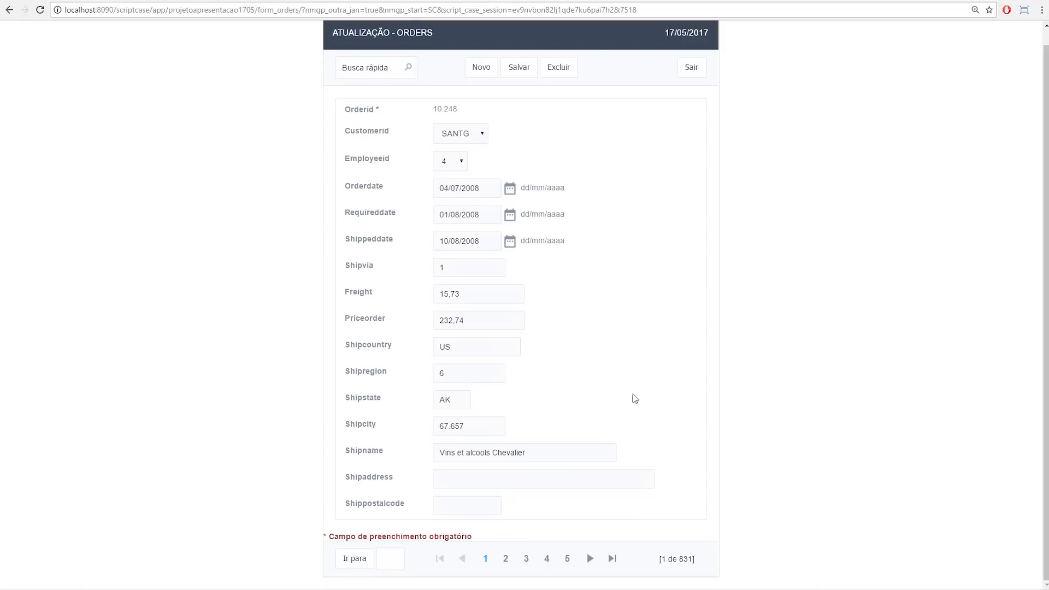
Step: Go back to grid_orders in the development environment and bring up its Ligações settings
{"action": "left_click", "coordinate": [68, 0]}
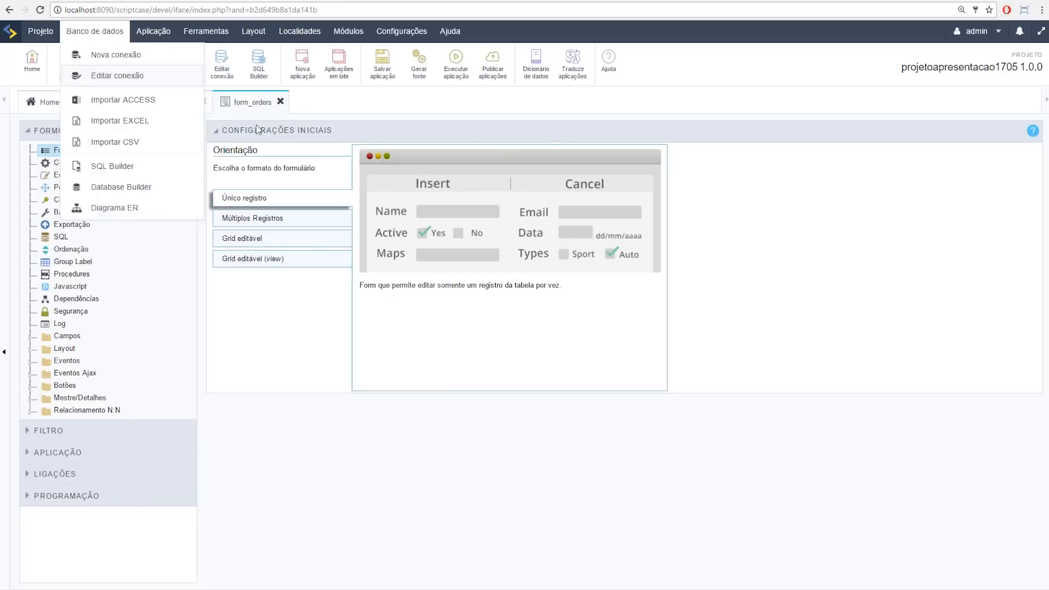
{"action": "left_click", "coordinate": [166, 102]}
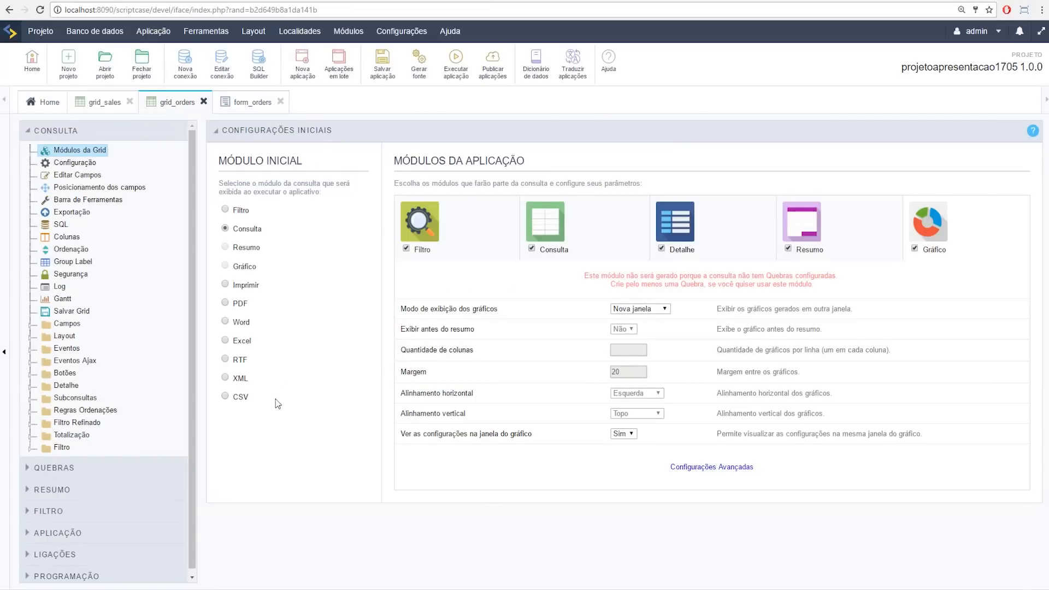
{"action": "left_click", "coordinate": [44, 556]}
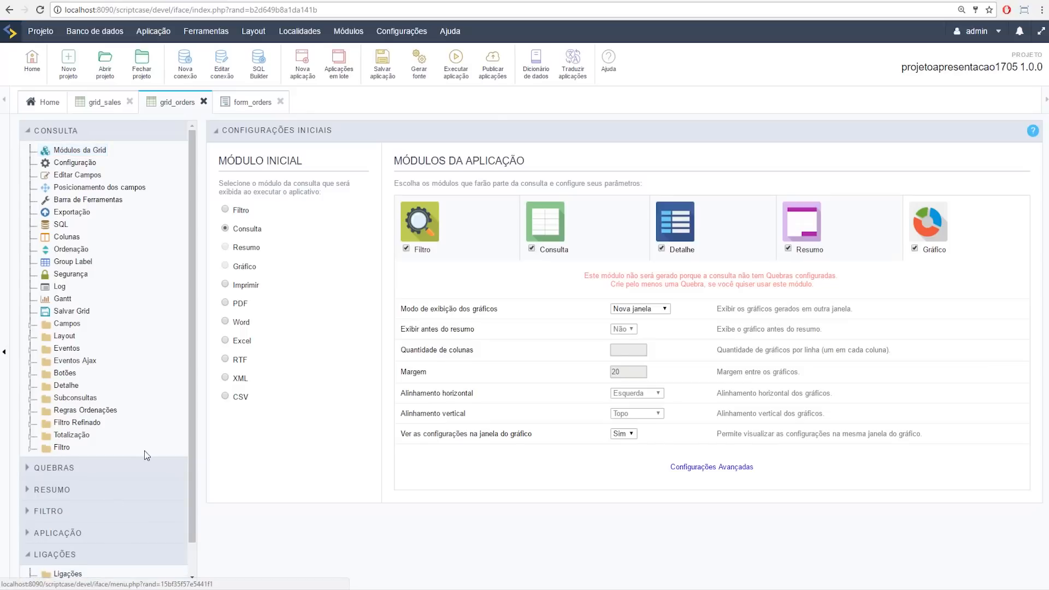
{"action": "scroll", "coordinate": [84, 536], "scroll_direction": "down", "scroll_amount": 1}
{"action": "scroll", "coordinate": [61, 150], "scroll_direction": "up", "scroll_amount": 1}
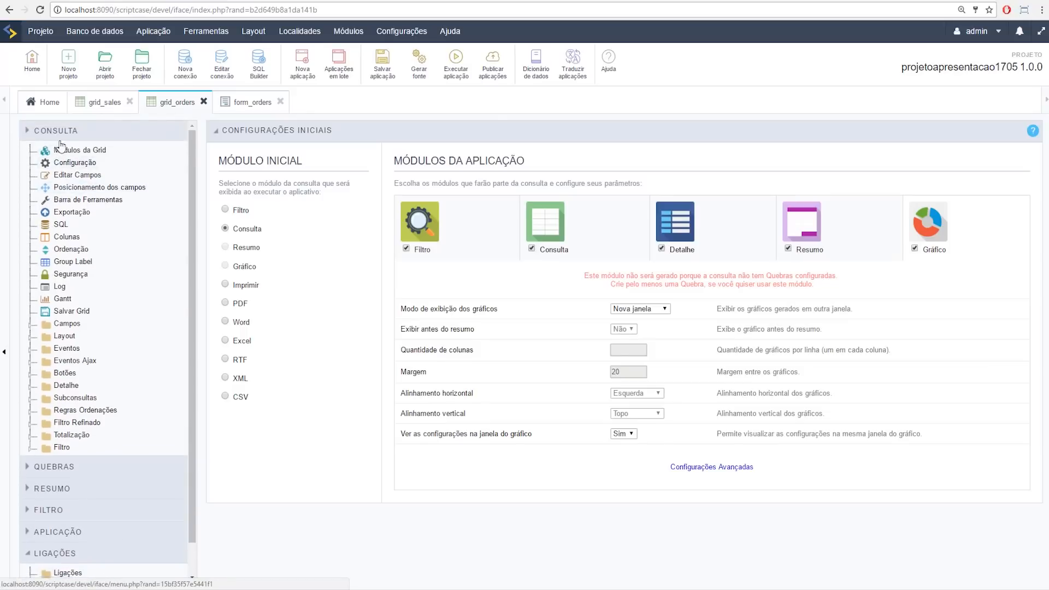
Step: Add an application link to form_orders passing orderid, with Exibir botão Novo set to Sim, and save
{"action": "left_click", "coordinate": [84, 271]}
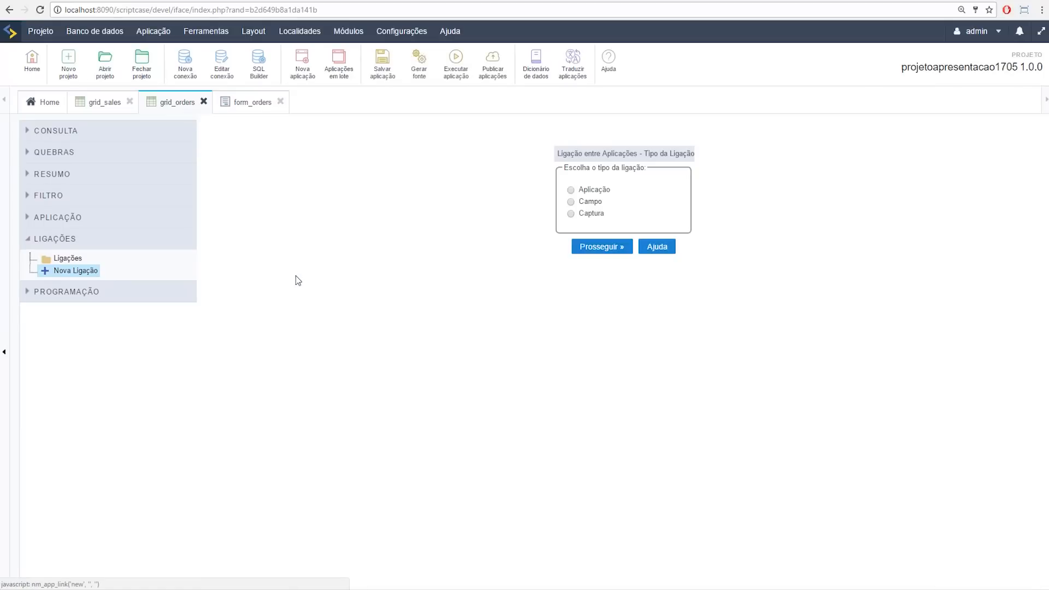
{"action": "left_click", "coordinate": [571, 190]}
{"action": "left_click", "coordinate": [600, 247]}
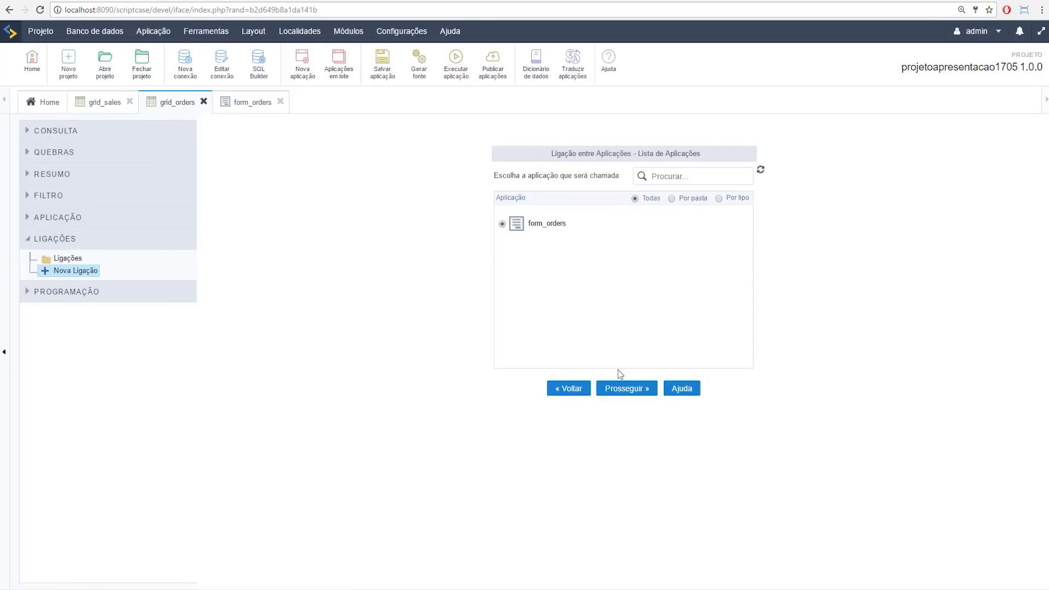
{"action": "left_click", "coordinate": [626, 388]}
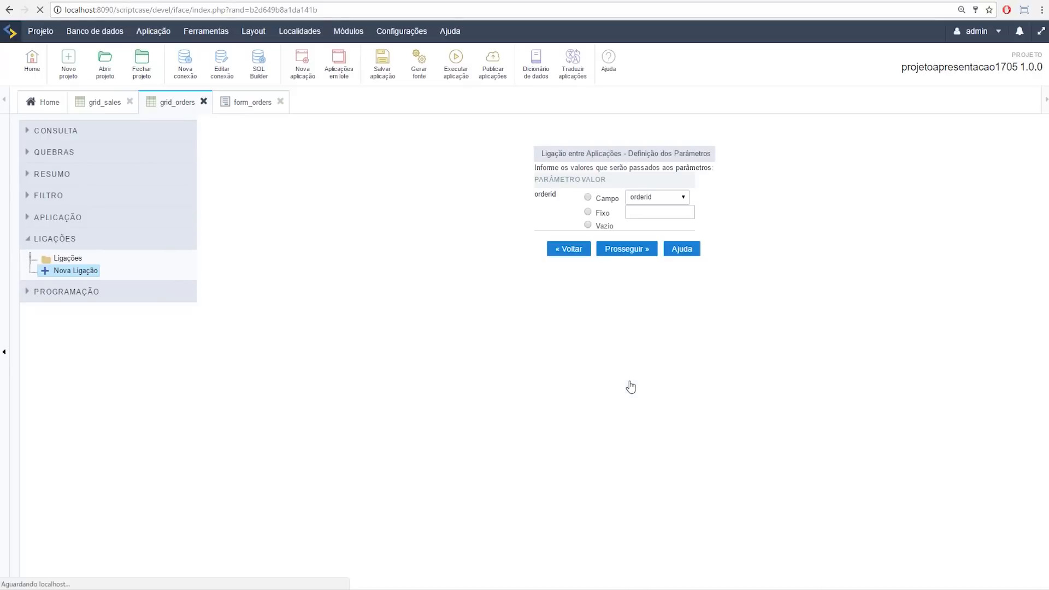
{"action": "left_click", "coordinate": [629, 251]}
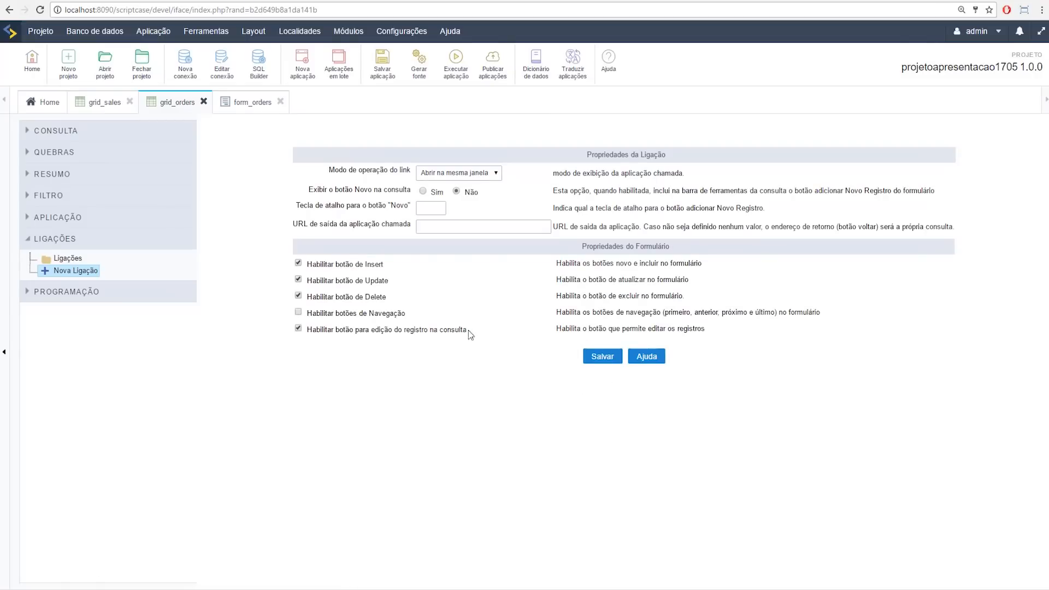
{"action": "left_click", "coordinate": [423, 191]}
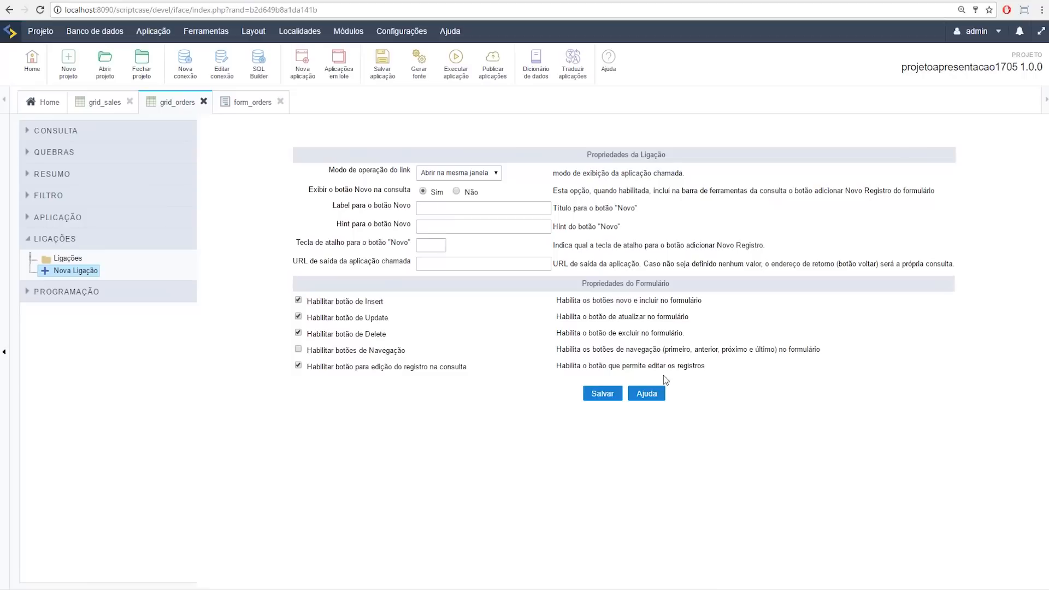
{"action": "left_click", "coordinate": [601, 394]}
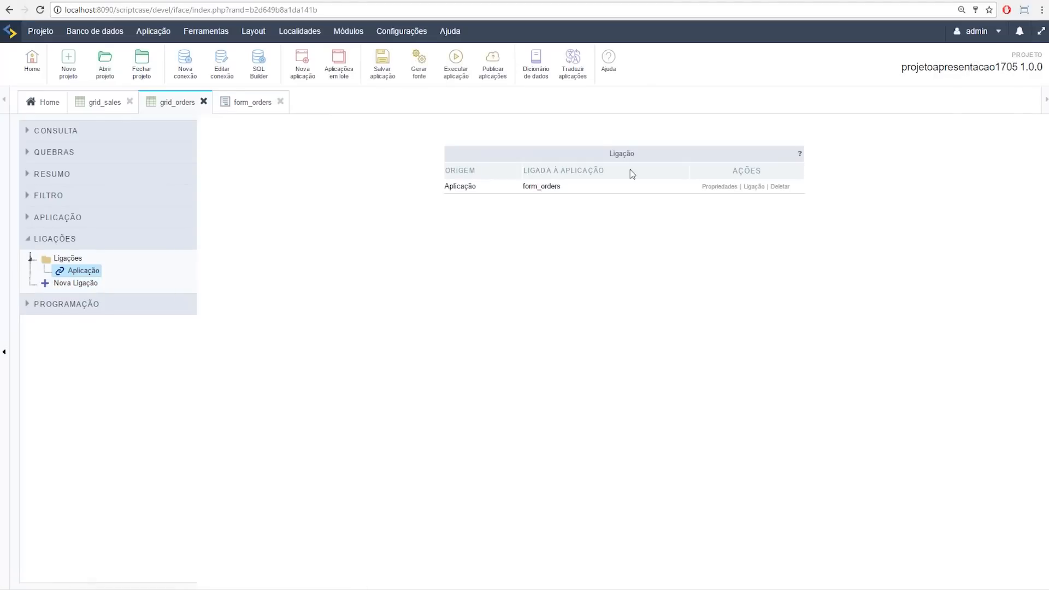
Step: Run grid_orders, change order 10.248's Shipregion to 7 in the form, save, and return to the grid
{"action": "left_click", "coordinate": [466, 68]}
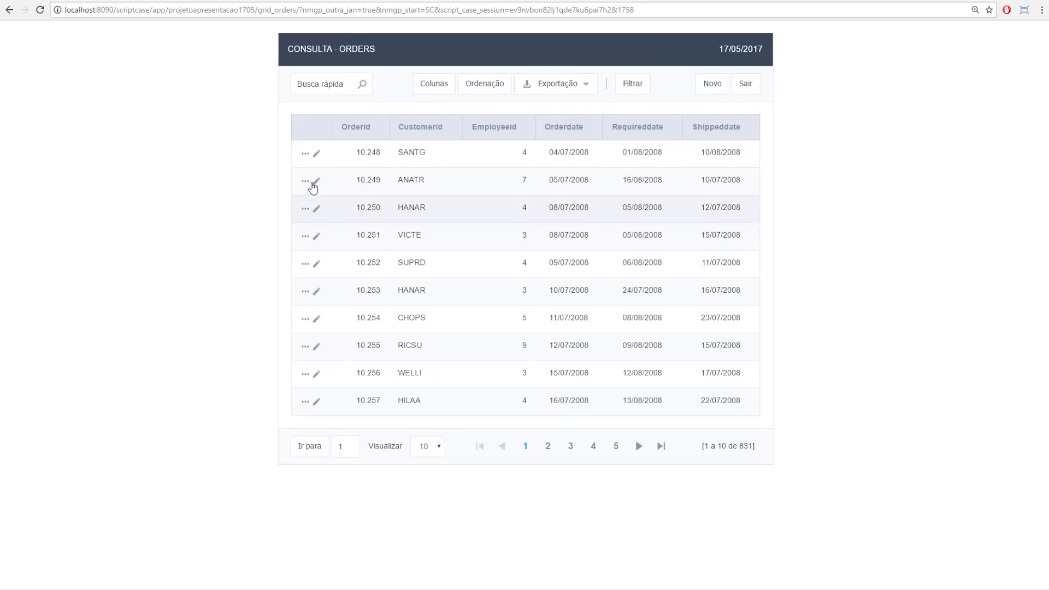
{"action": "left_click", "coordinate": [317, 156]}
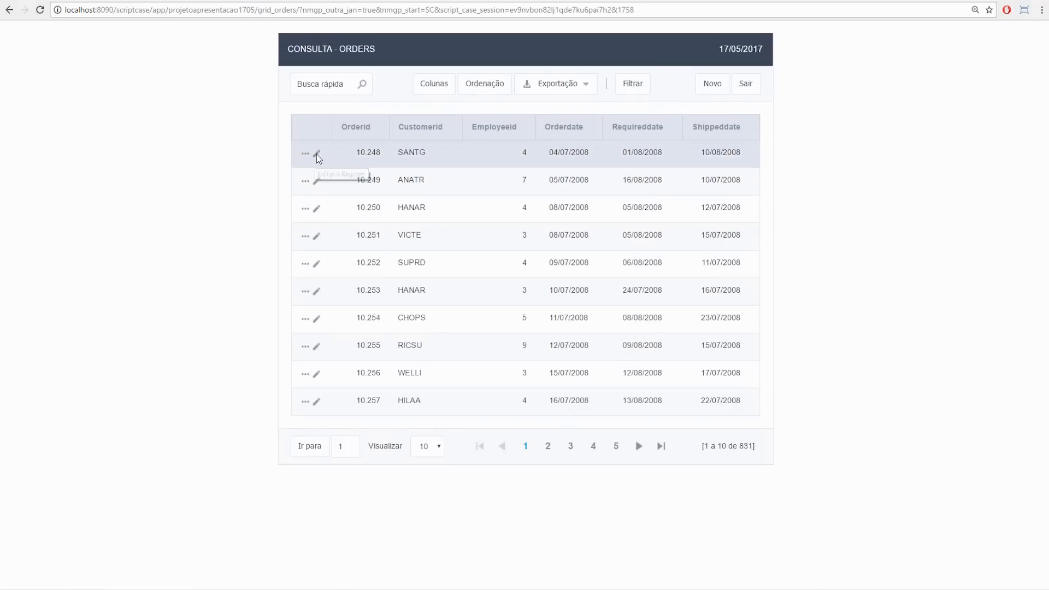
{"action": "left_click", "coordinate": [478, 383]}
{"action": "type", "text": "7"}
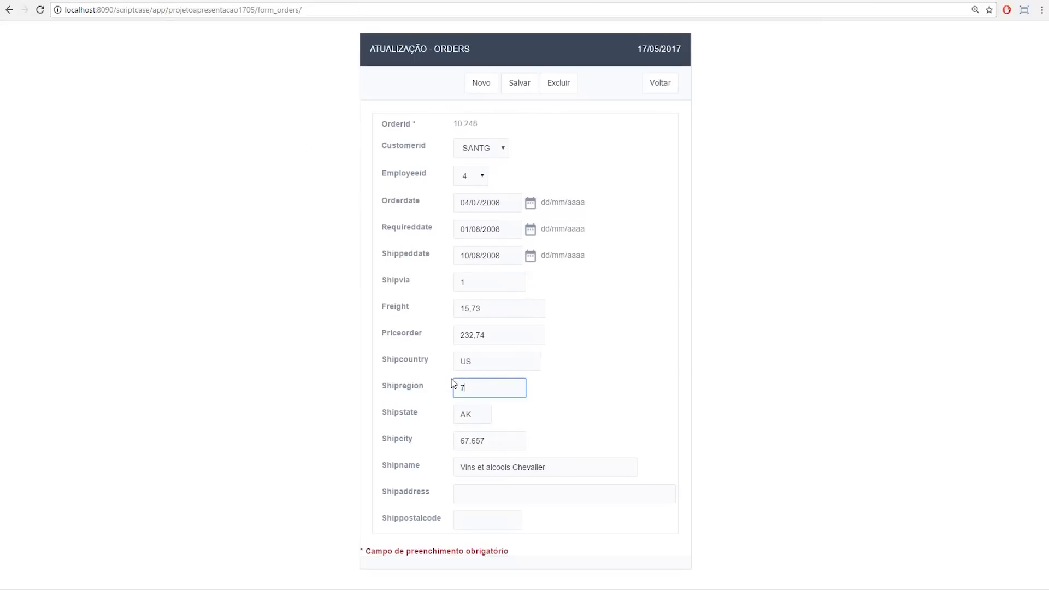
{"action": "left_click", "coordinate": [520, 83]}
{"action": "left_click", "coordinate": [661, 83]}
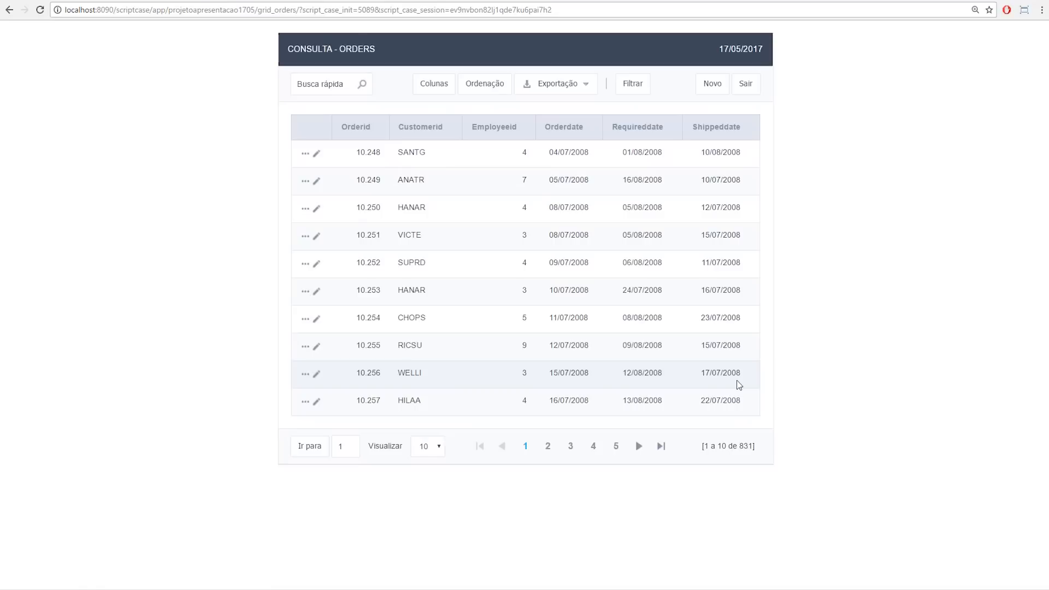
{"action": "left_click", "coordinate": [73, 0]}
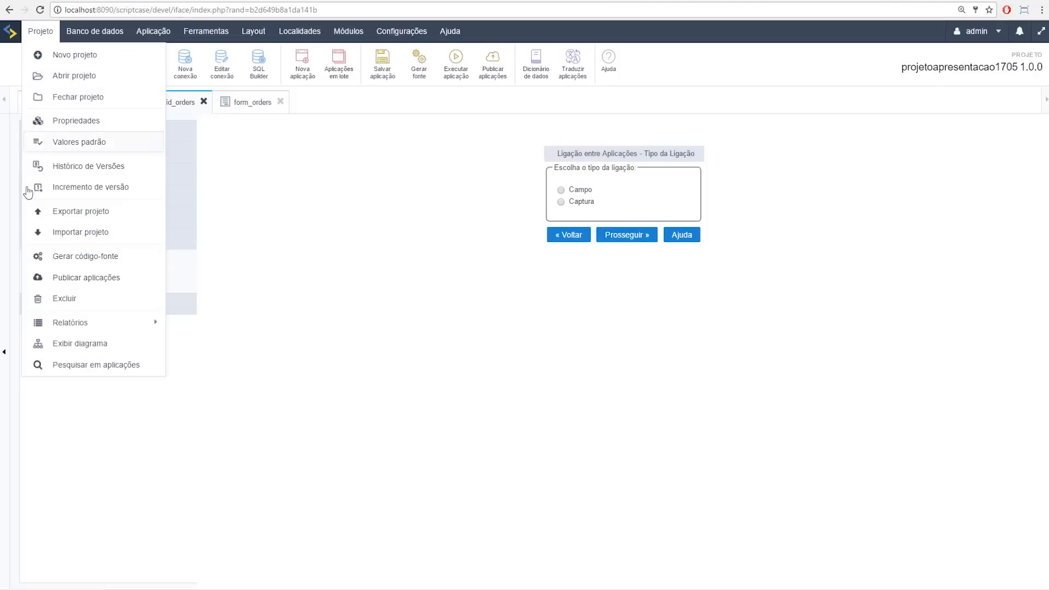
Step: Browse grid_orders' buttons and fields settings, then start a Novo Campo under Campos
{"action": "left_click", "coordinate": [35, 241]}
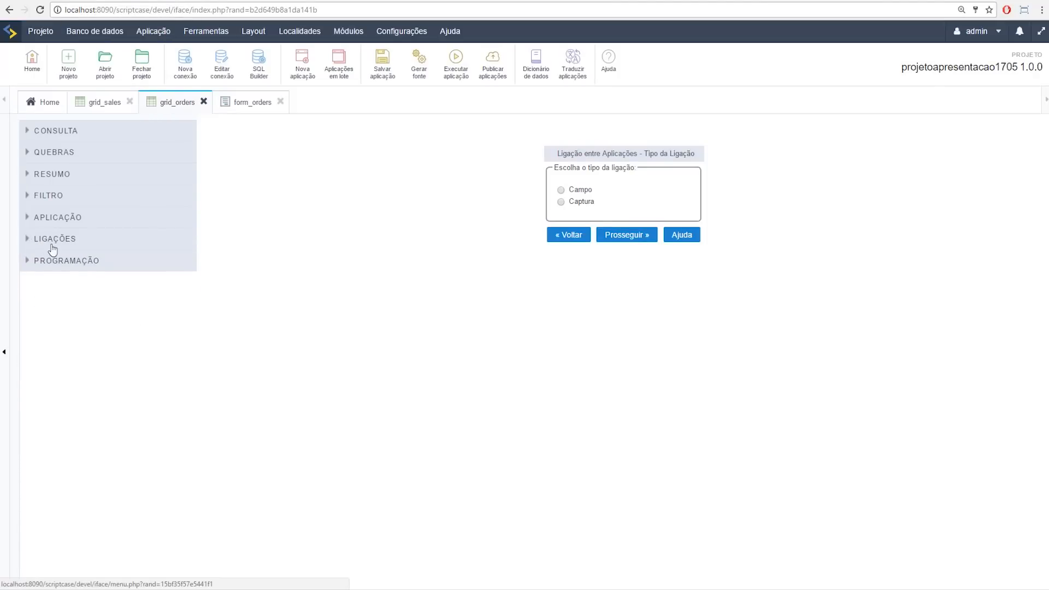
{"action": "left_click", "coordinate": [28, 133]}
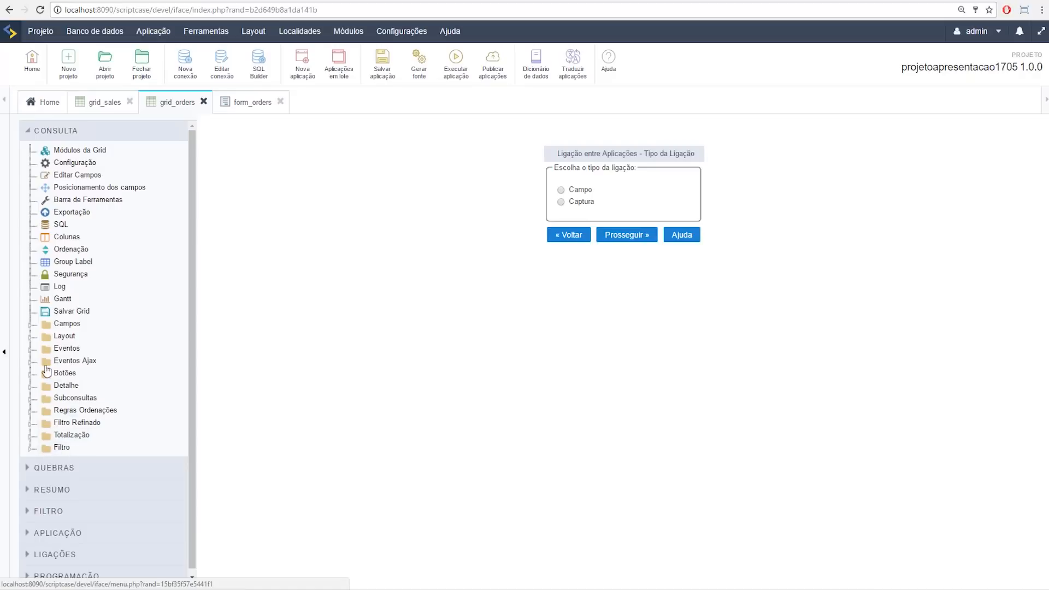
{"action": "left_click", "coordinate": [30, 375]}
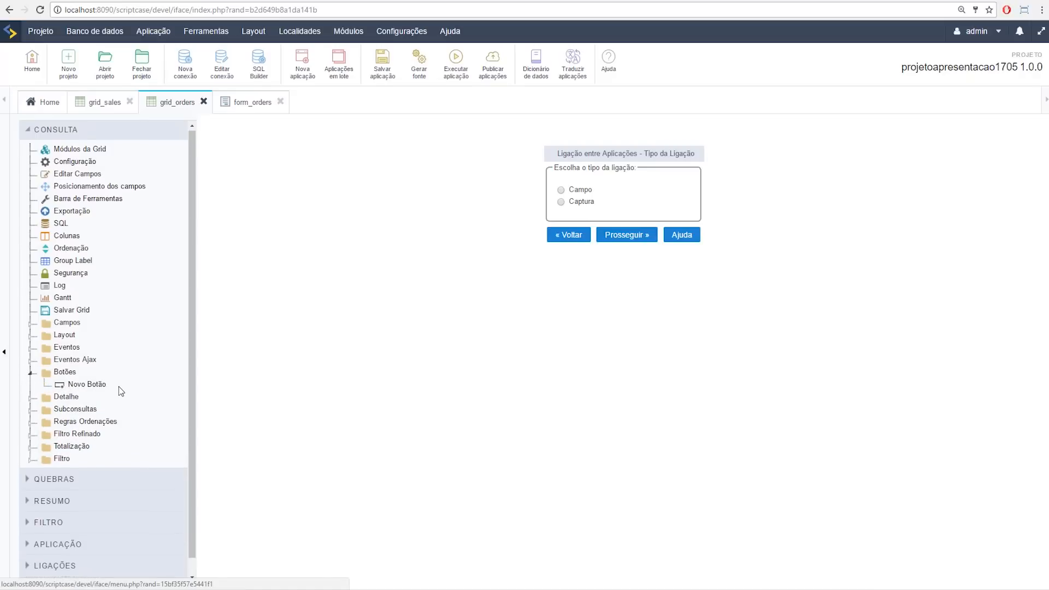
{"action": "scroll", "coordinate": [119, 386], "scroll_direction": "down", "scroll_amount": 1}
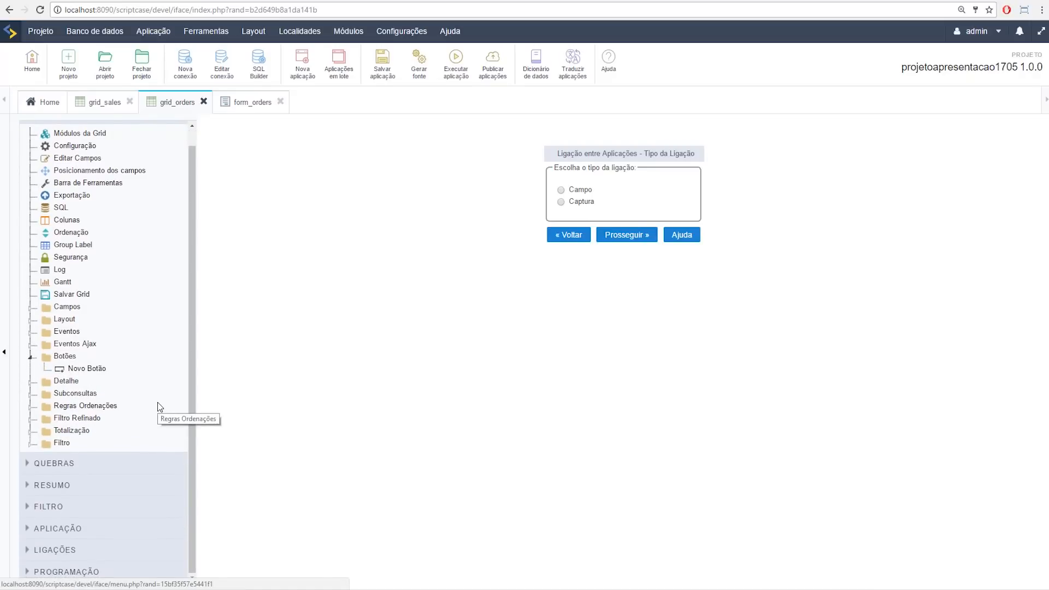
{"action": "left_click", "coordinate": [163, 1]}
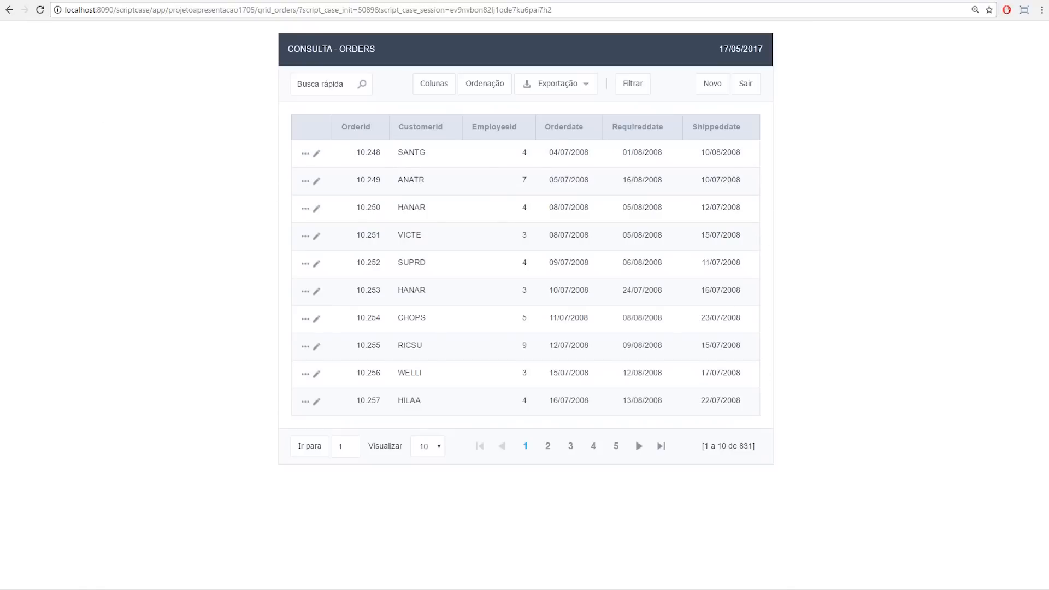
{"action": "left_click", "coordinate": [153, 1]}
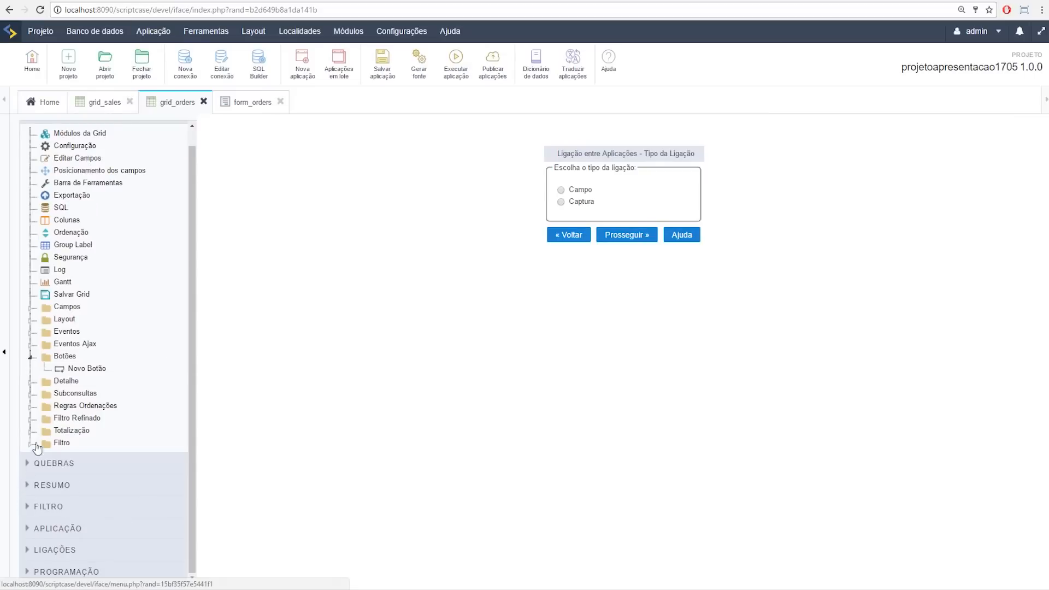
{"action": "left_click", "coordinate": [30, 358]}
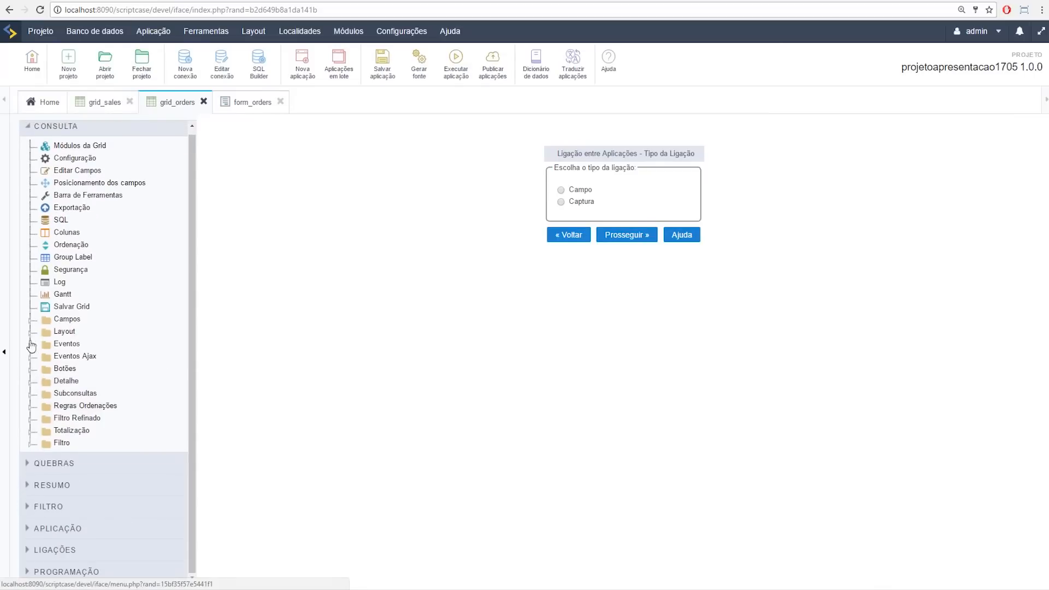
{"action": "left_click", "coordinate": [31, 307]}
{"action": "left_click", "coordinate": [82, 394]}
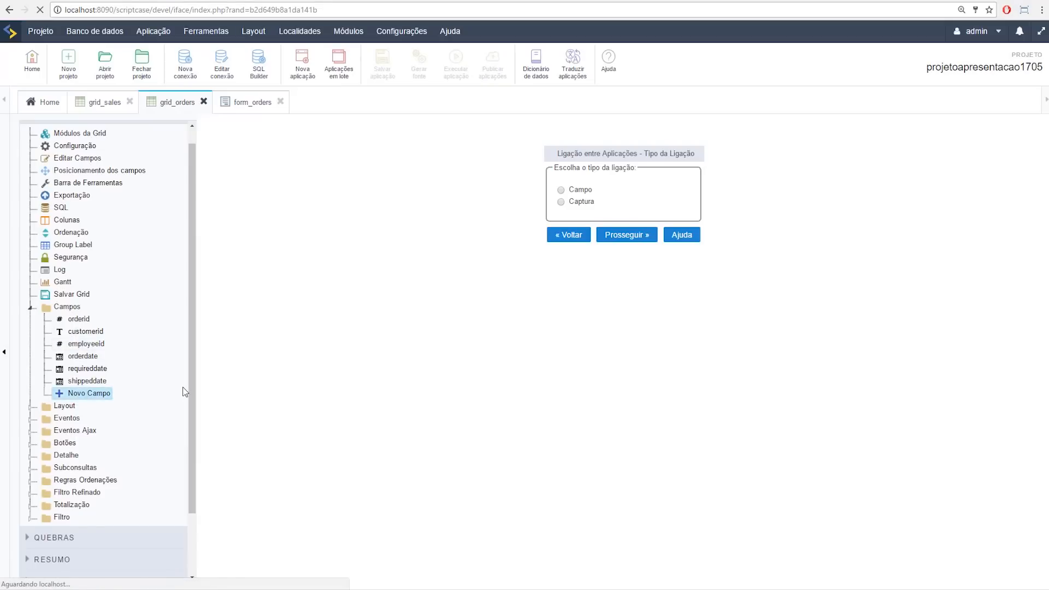
Step: Define an Imagem HTML field named enviar with the label 'enviar email' and create it
{"action": "left_click", "coordinate": [605, 233]}
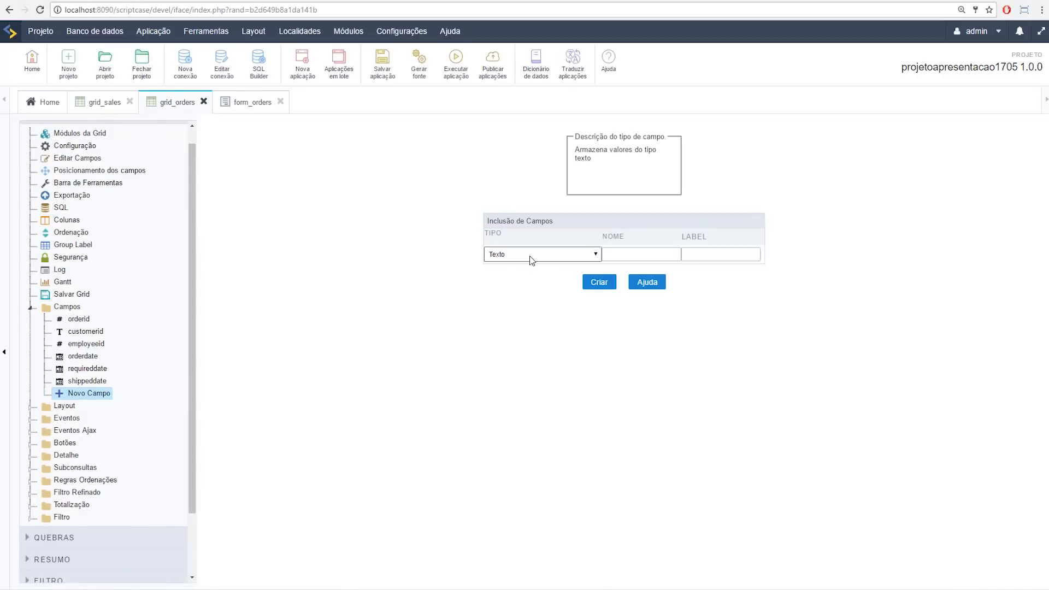
{"action": "left_click", "coordinate": [531, 260]}
{"action": "left_click", "coordinate": [538, 370]}
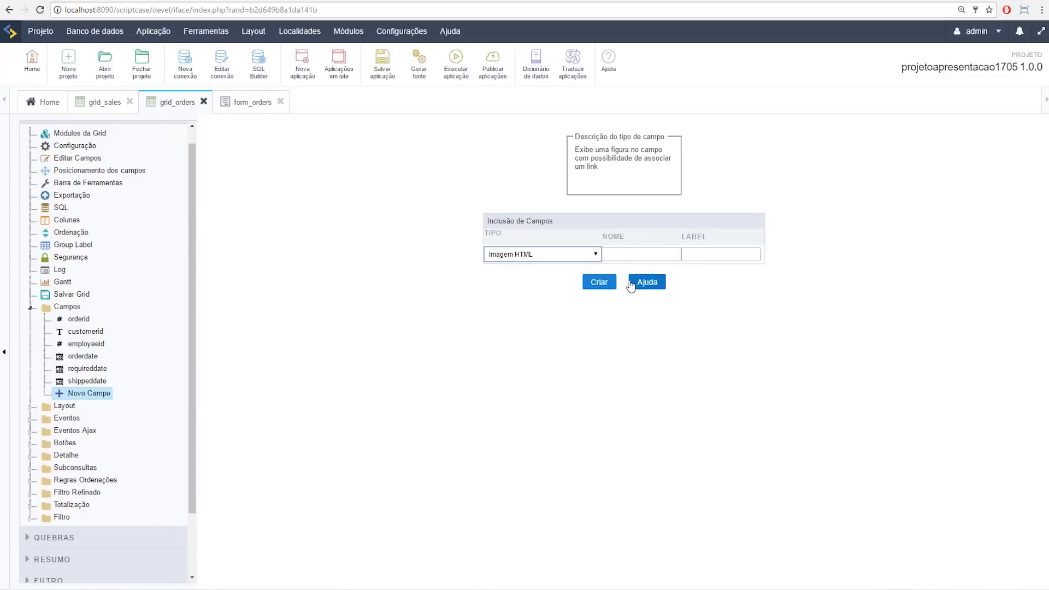
{"action": "left_click", "coordinate": [543, 254]}
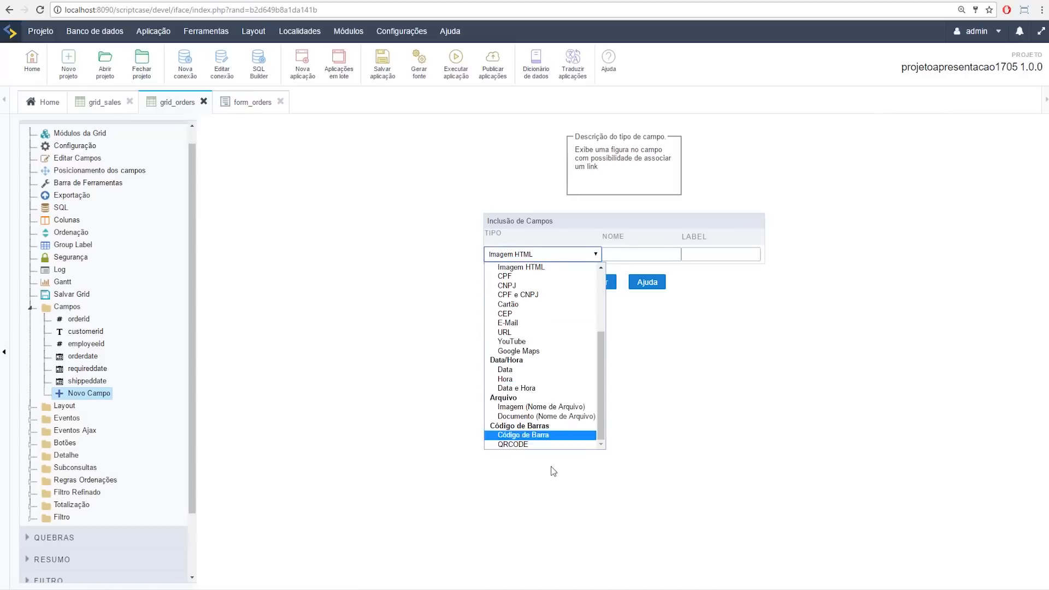
{"action": "left_click", "coordinate": [642, 253]}
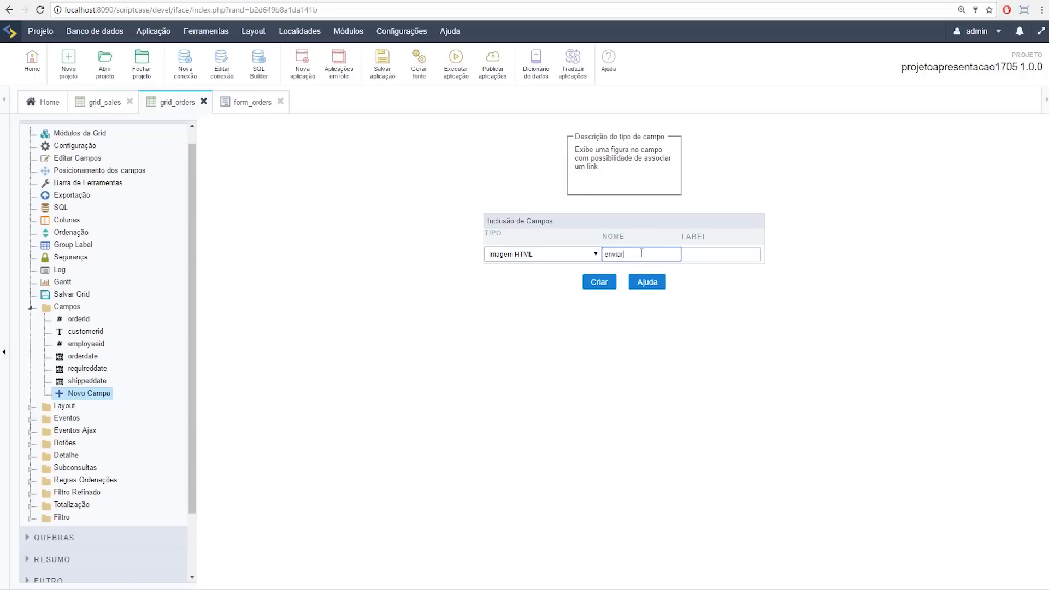
{"action": "left_click", "coordinate": [696, 254]}
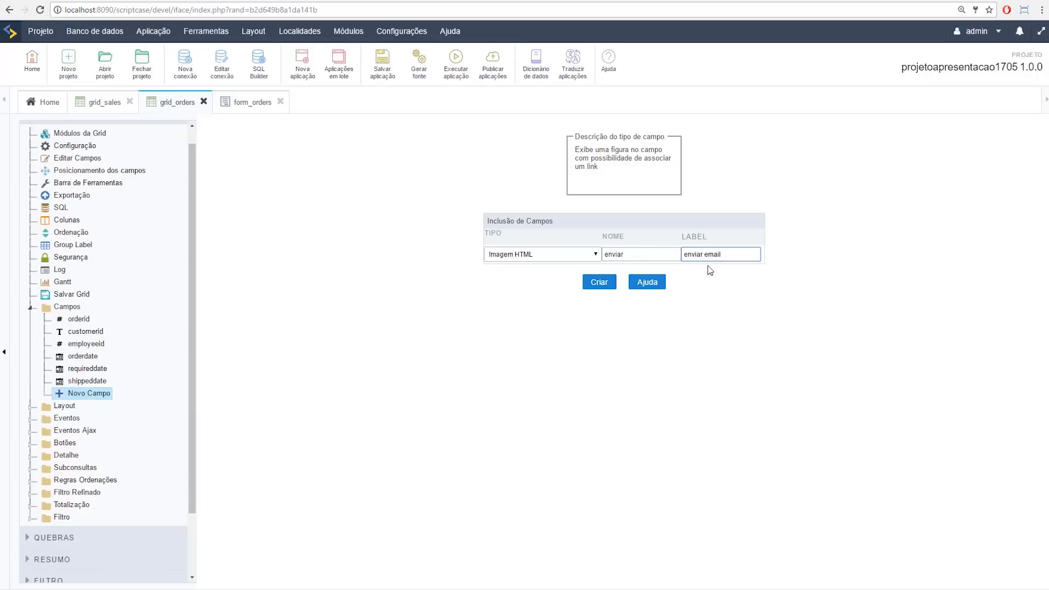
{"action": "left_click", "coordinate": [600, 282]}
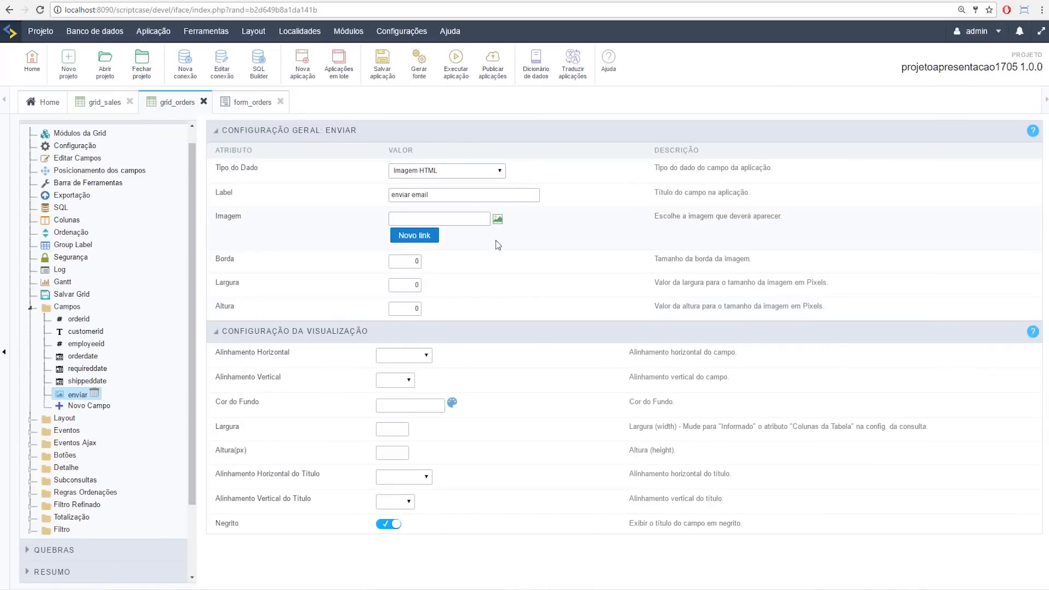
Step: Set the enviar field's image to airmail_closed_32.png from the scriptcase/icons library
{"action": "left_click", "coordinate": [497, 218]}
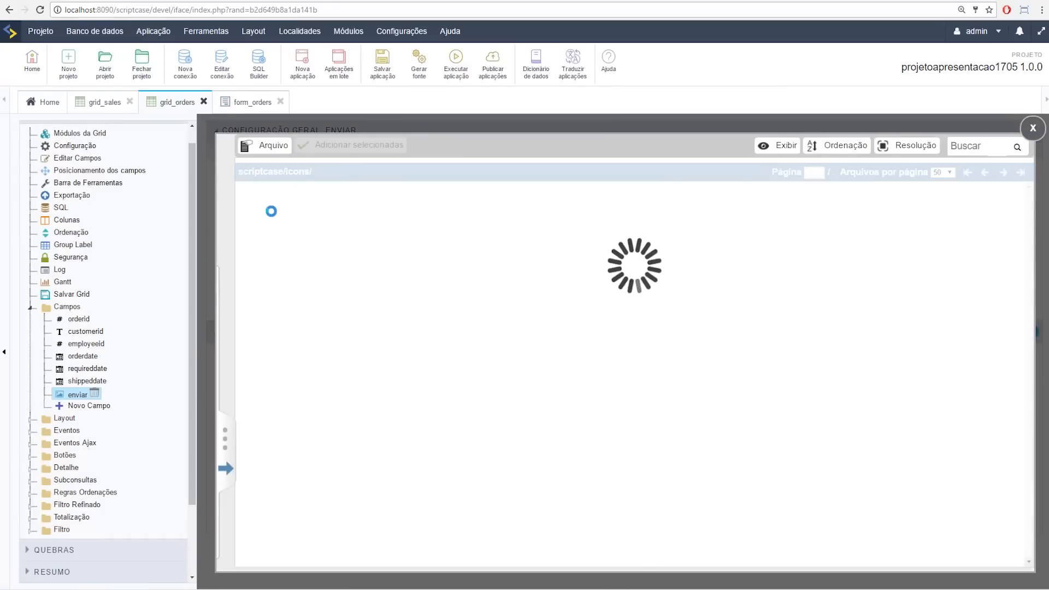
{"action": "scroll", "coordinate": [618, 414], "scroll_direction": "down", "scroll_amount": 1}
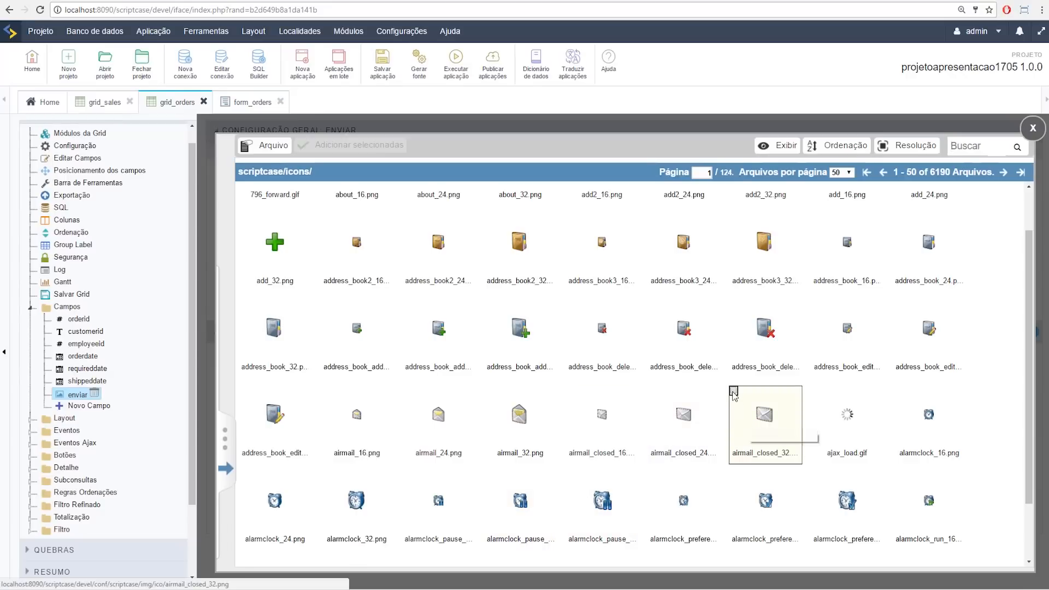
{"action": "left_click", "coordinate": [741, 418]}
{"action": "left_click", "coordinate": [314, 145]}
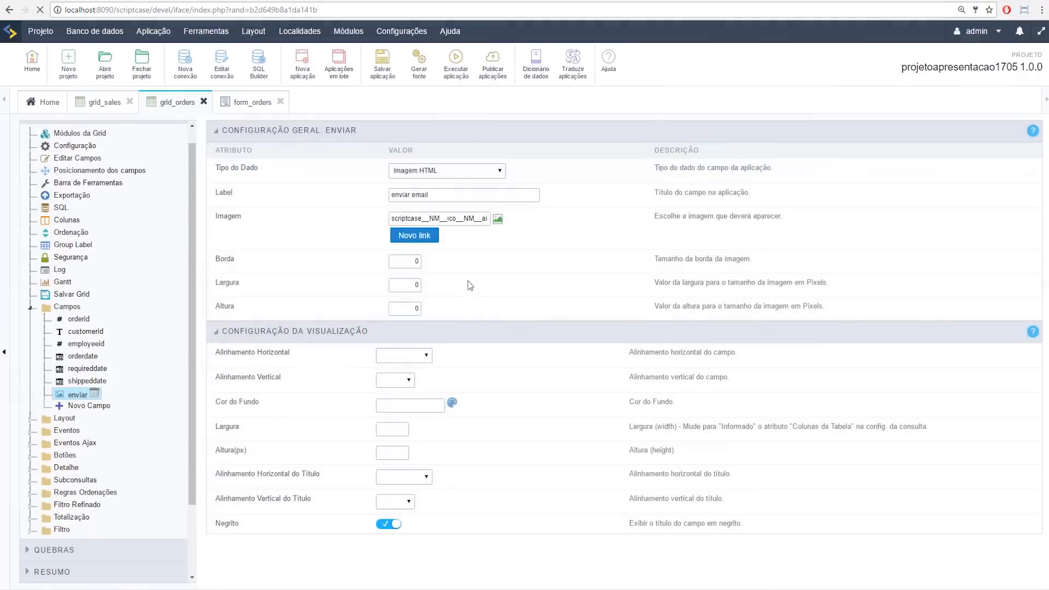
Step: Run grid_orders and check the envelope icon on each row's enviar email column
{"action": "left_click", "coordinate": [450, 78]}
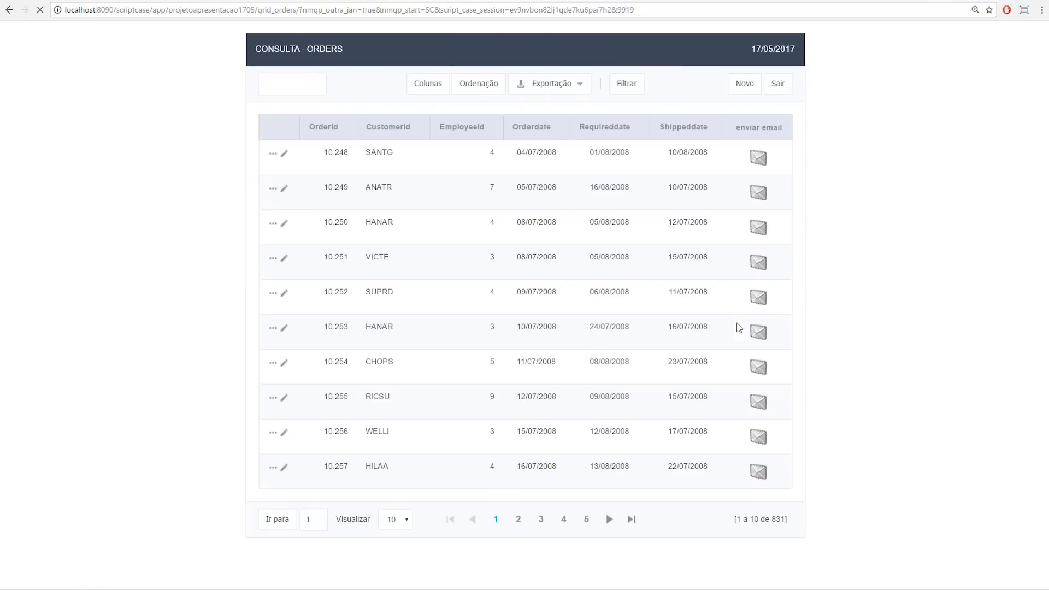
{"action": "left_click", "coordinate": [759, 159]}
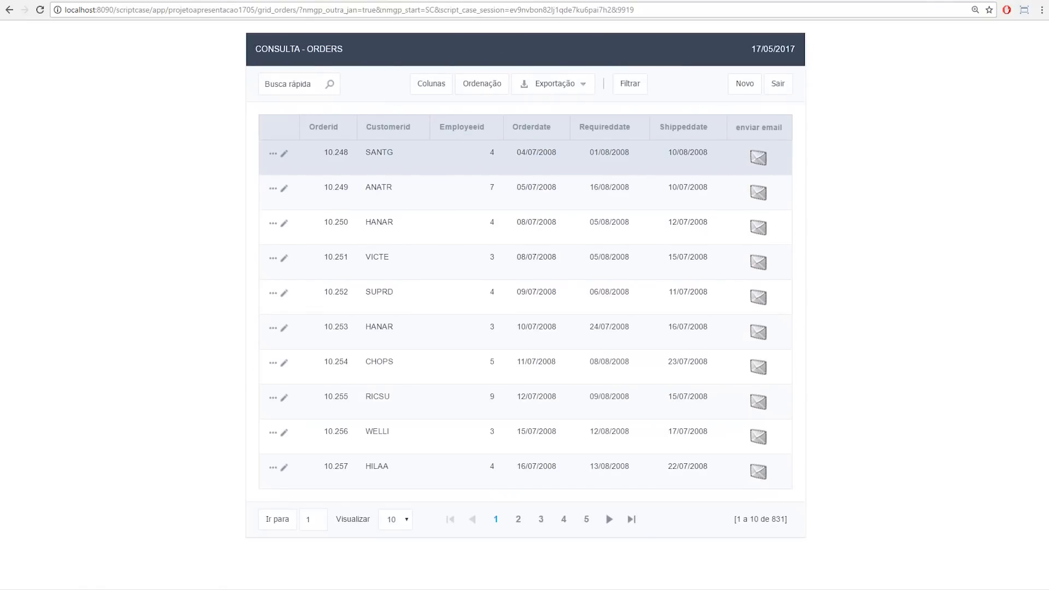
{"action": "left_click", "coordinate": [178, 1]}
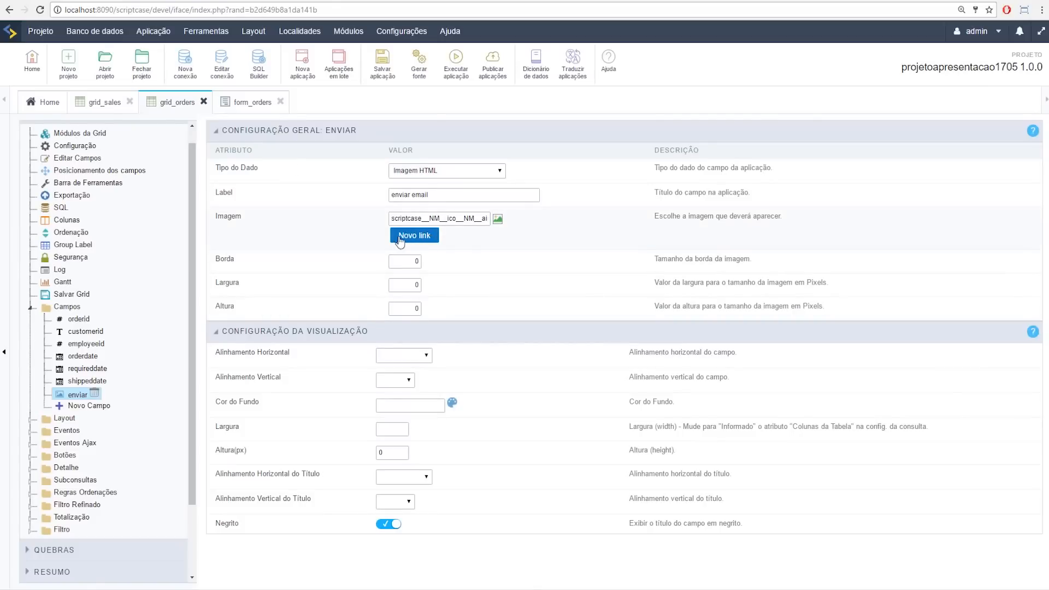
Step: Start a new link for the enviar field and begin a new application as its target
{"action": "left_click", "coordinate": [429, 243]}
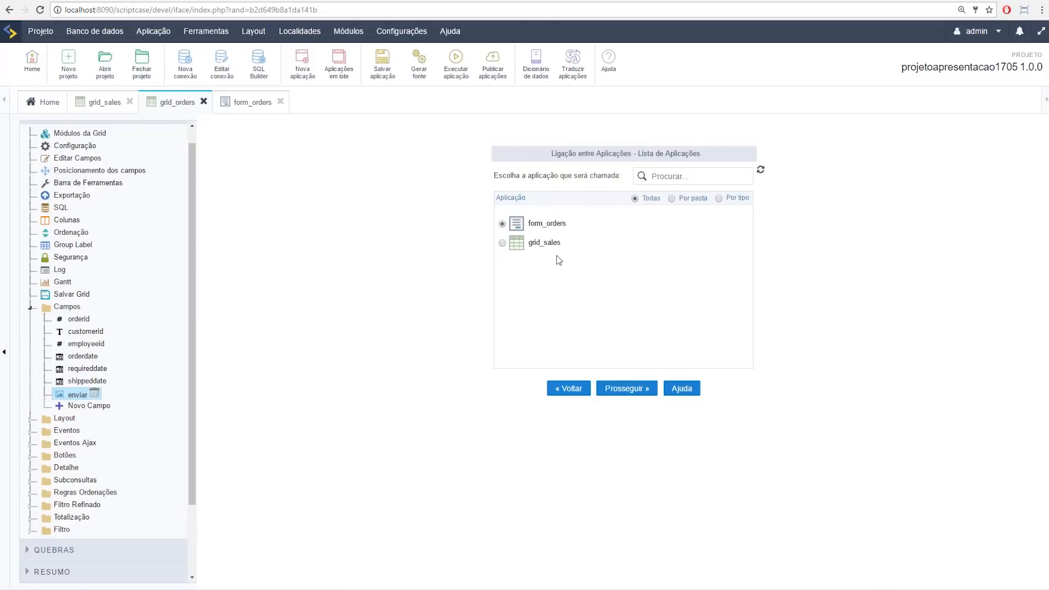
{"action": "left_click", "coordinate": [303, 68]}
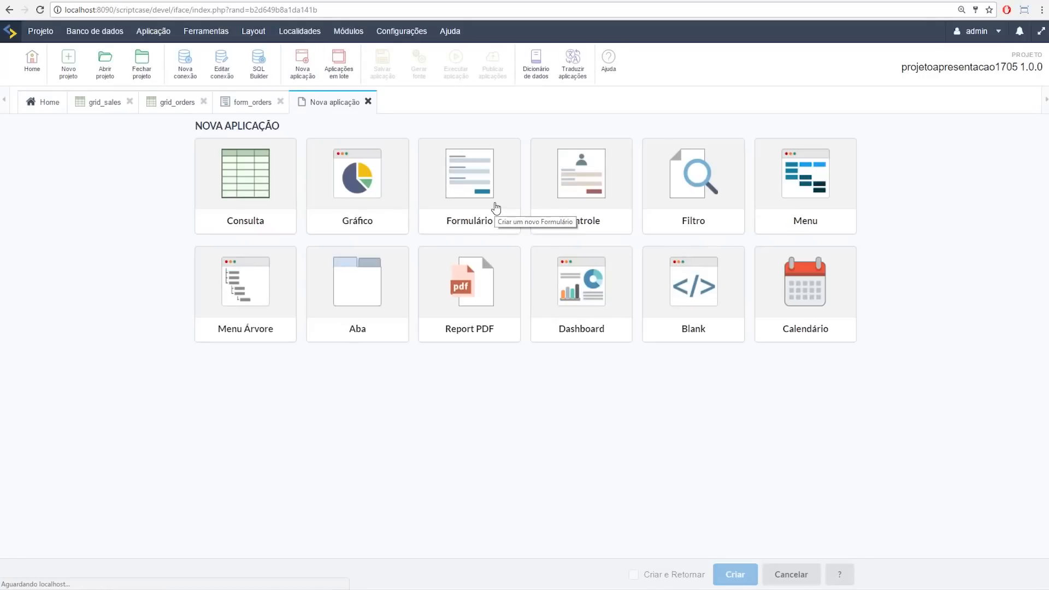
Step: Create a Blank application named blank on the conn_mysql connection
{"action": "left_click", "coordinate": [684, 292]}
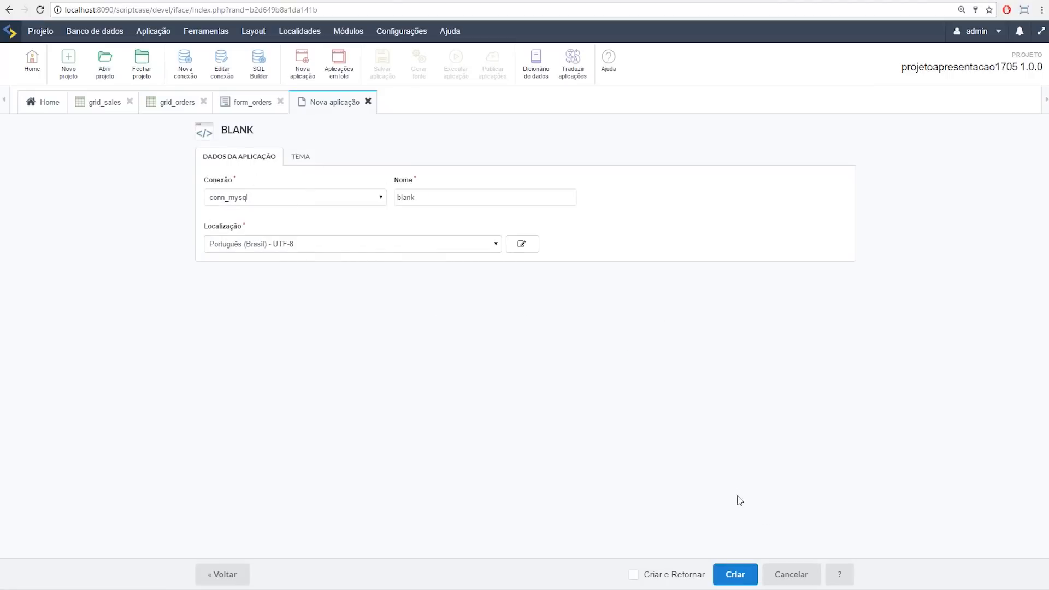
{"action": "left_click", "coordinate": [736, 575]}
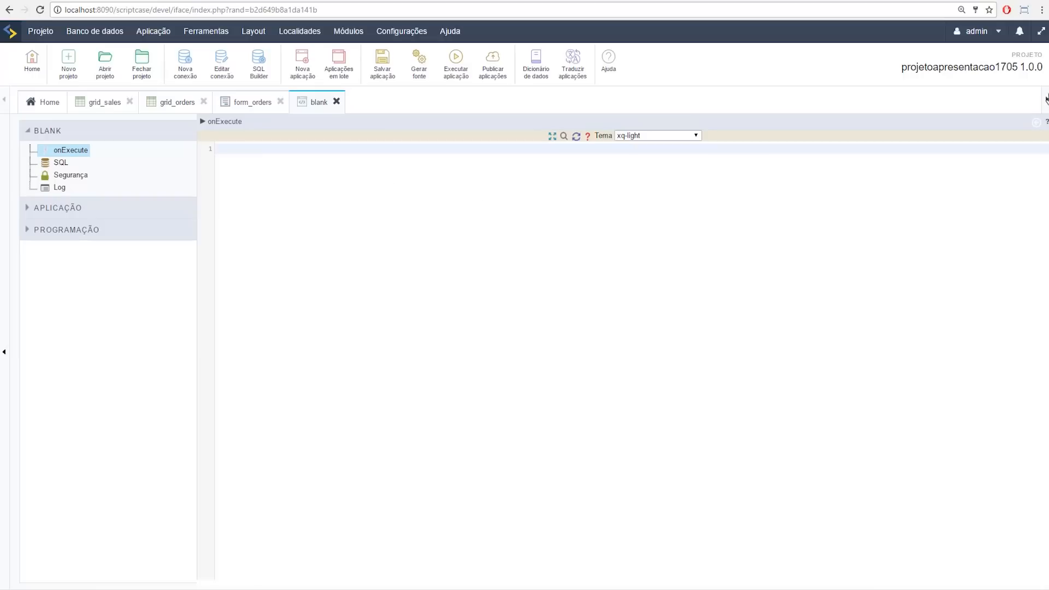
Step: Insert the sc_mail_send macro into onExecute, delete it again, and show the Exemplos code snippets
{"action": "left_click", "coordinate": [1035, 124]}
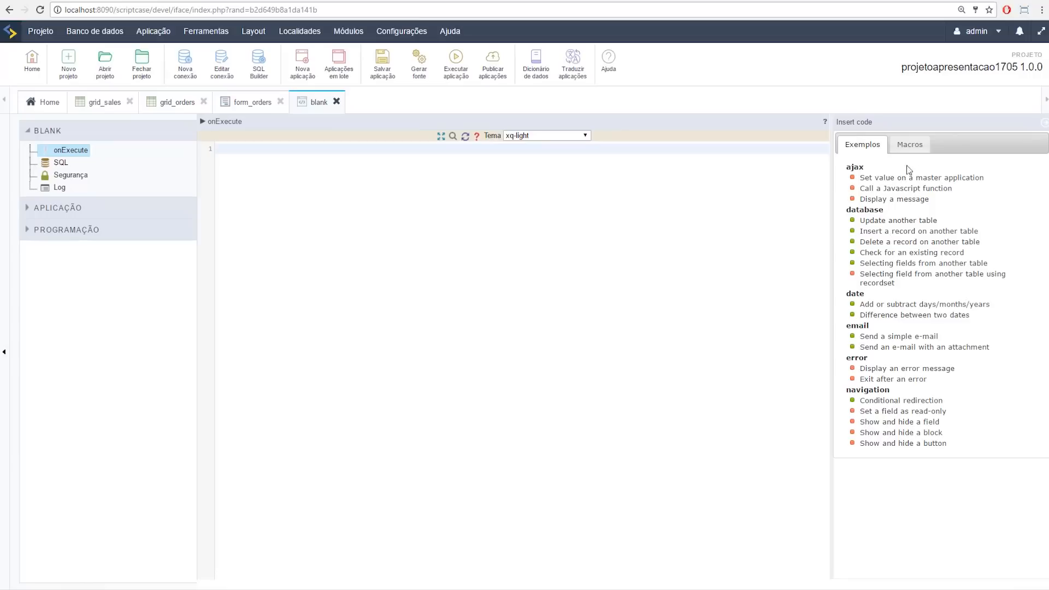
{"action": "left_click", "coordinate": [910, 145]}
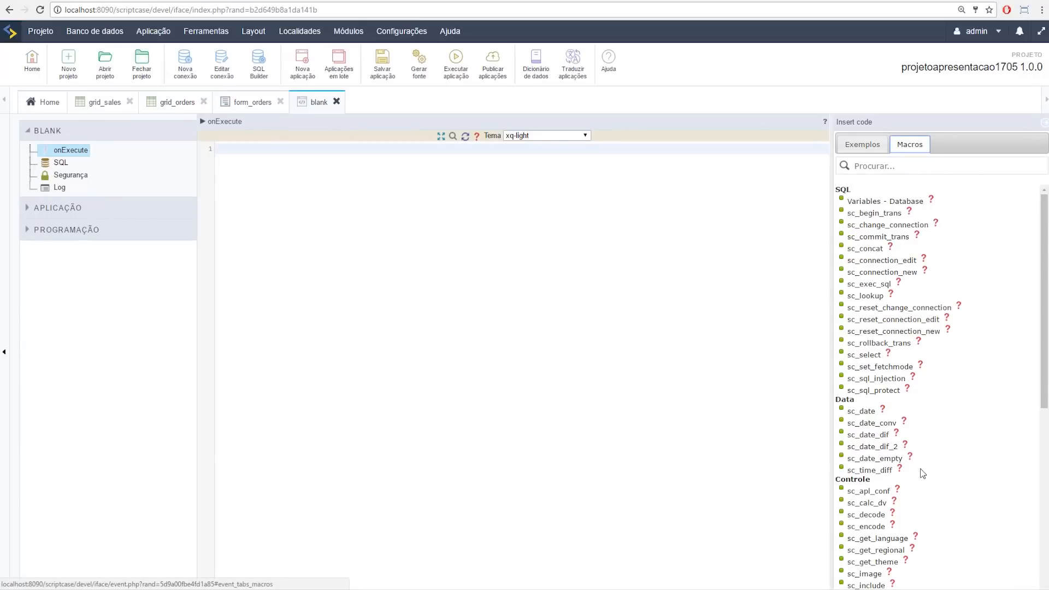
{"action": "scroll", "coordinate": [962, 432], "scroll_direction": "down", "scroll_amount": 3}
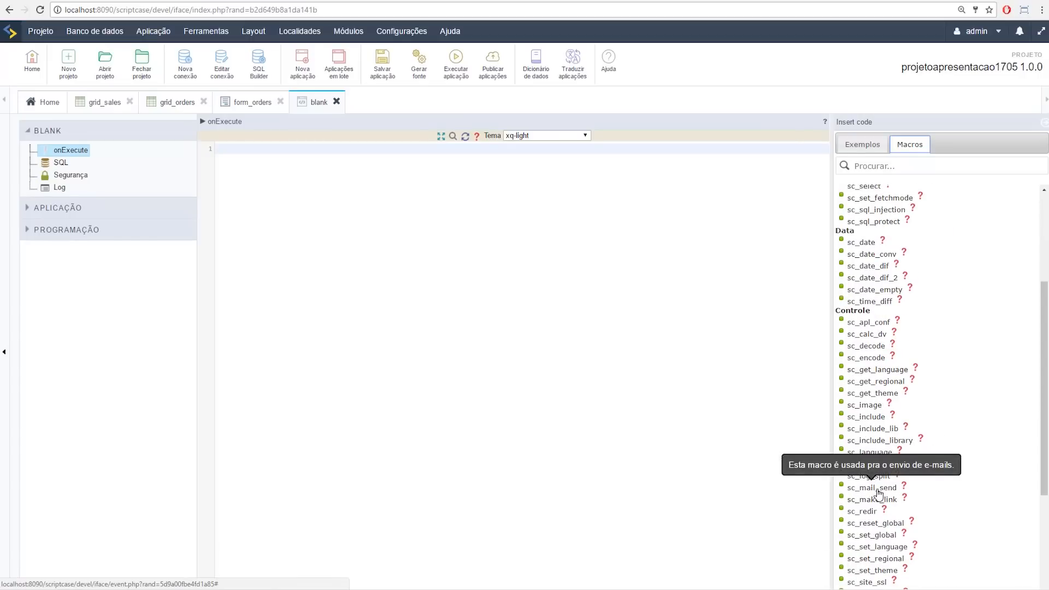
{"action": "left_click", "coordinate": [878, 494]}
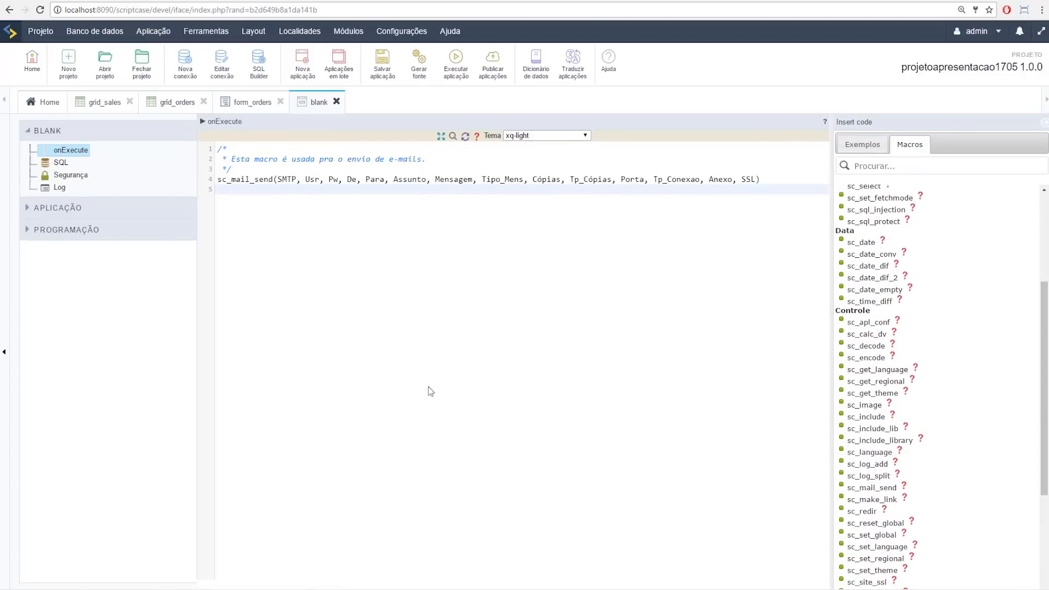
{"action": "left_click_drag", "start_coordinate": [333, 166], "coordinate": [174, 164]}
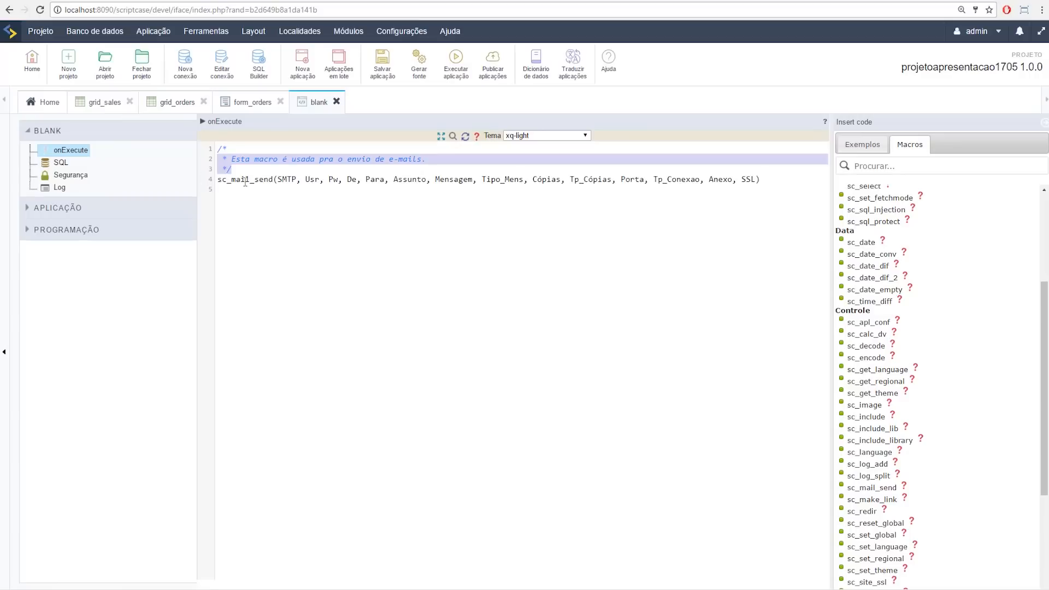
{"action": "left_click", "coordinate": [534, 219]}
{"action": "key", "text": "ctrl+a"}
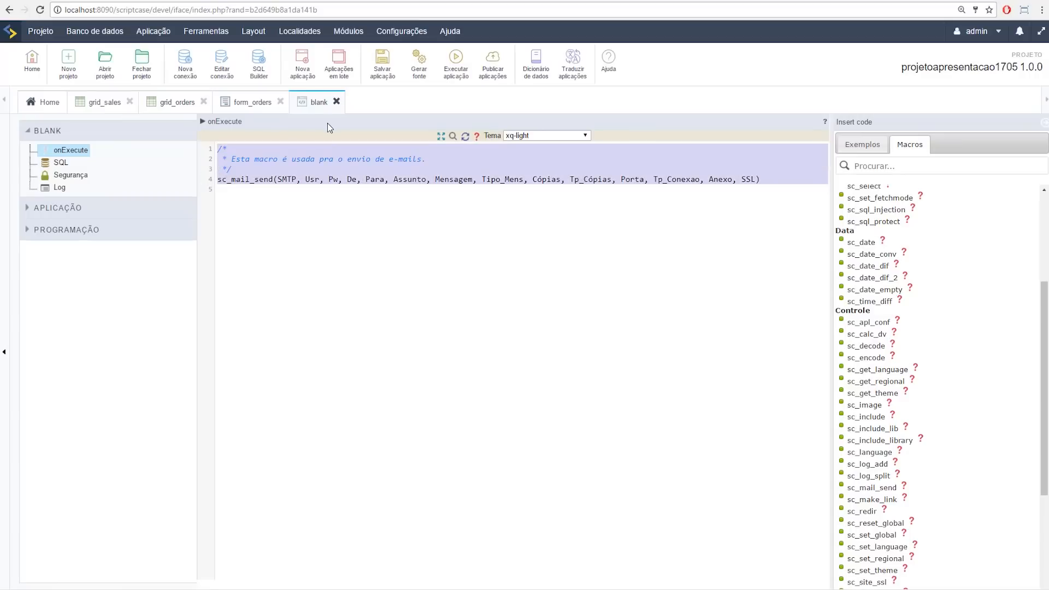
{"action": "key", "text": "BackSpace"}
{"action": "left_click", "coordinate": [862, 145]}
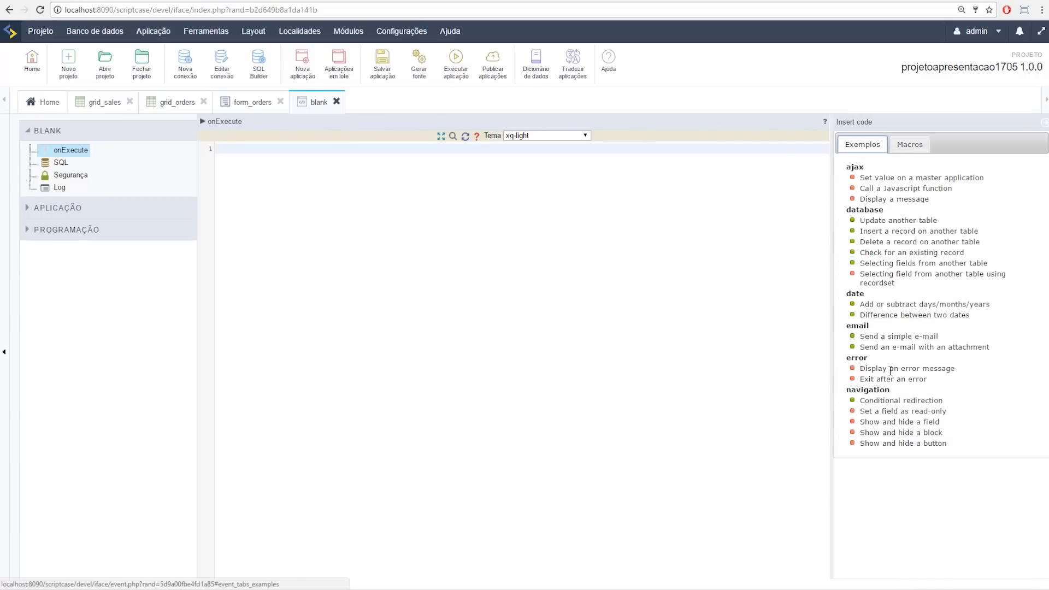
Step: Insert the 'Send a simple e-mail' example into onExecute and select its sc_mail_send call
{"action": "left_click", "coordinate": [900, 337]}
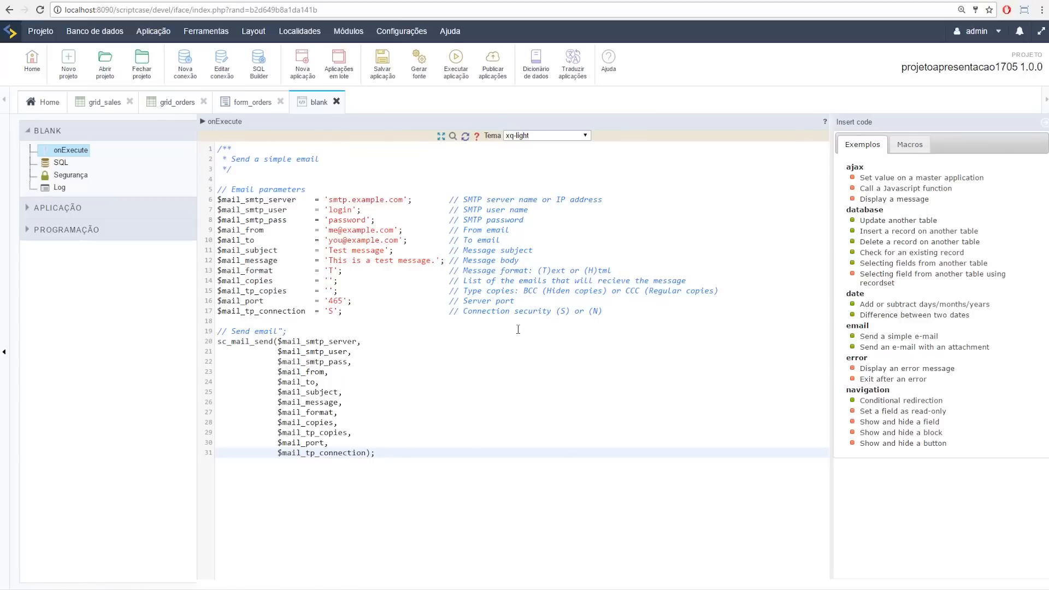
{"action": "left_click_drag", "start_coordinate": [219, 343], "coordinate": [274, 342]}
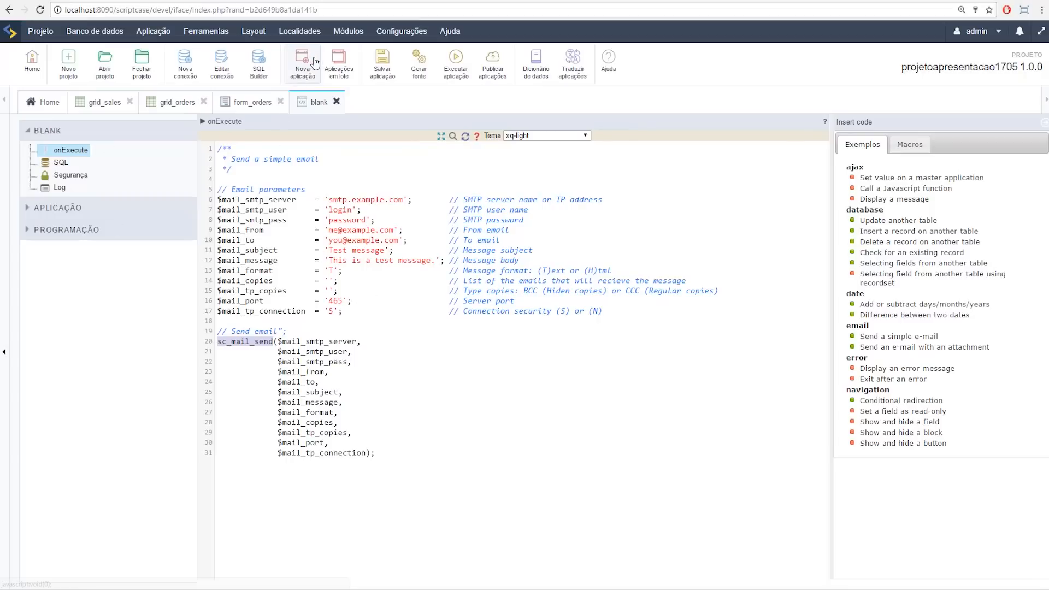
Step: Generate the blank app's source and link grid_orders' enviar field to the blank application
{"action": "left_click", "coordinate": [417, 71]}
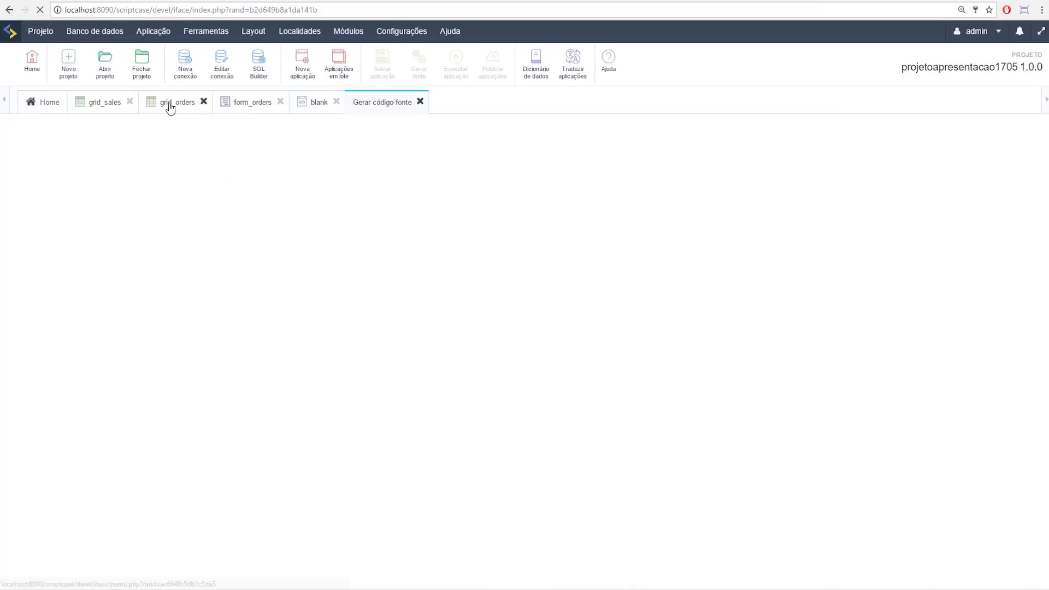
{"action": "left_click", "coordinate": [170, 104]}
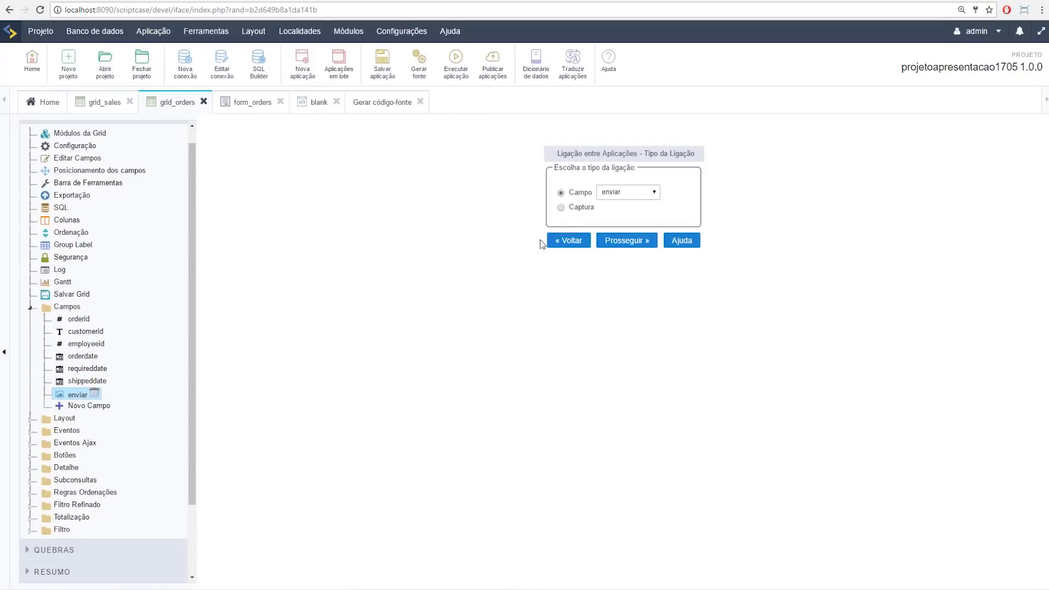
{"action": "left_click", "coordinate": [634, 249]}
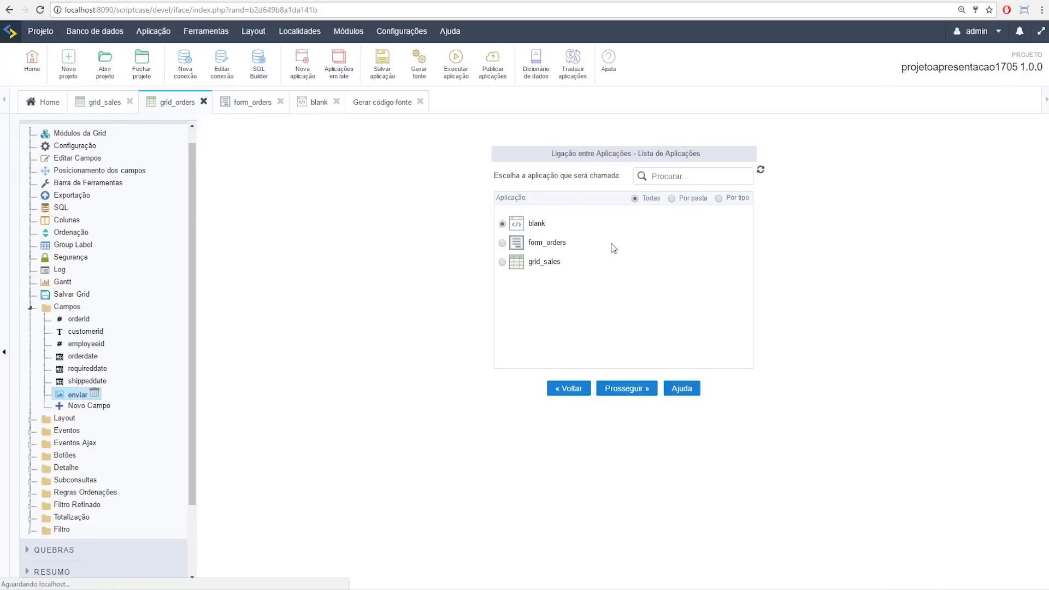
{"action": "left_click", "coordinate": [627, 389]}
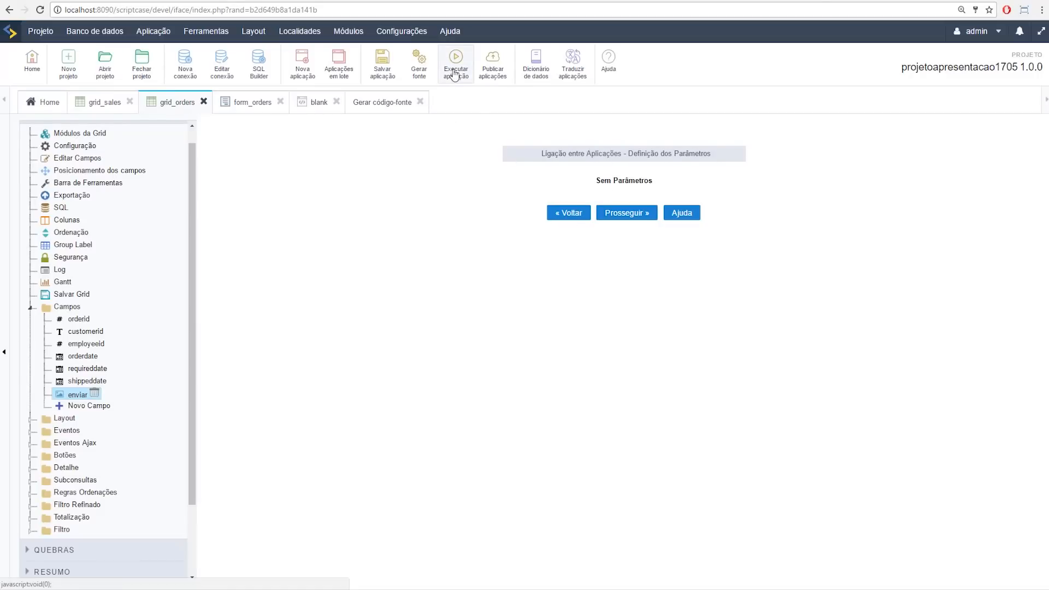
Step: Accept the link without parameters, regenerate grid_orders, and run the orders grid
{"action": "left_click", "coordinate": [454, 75]}
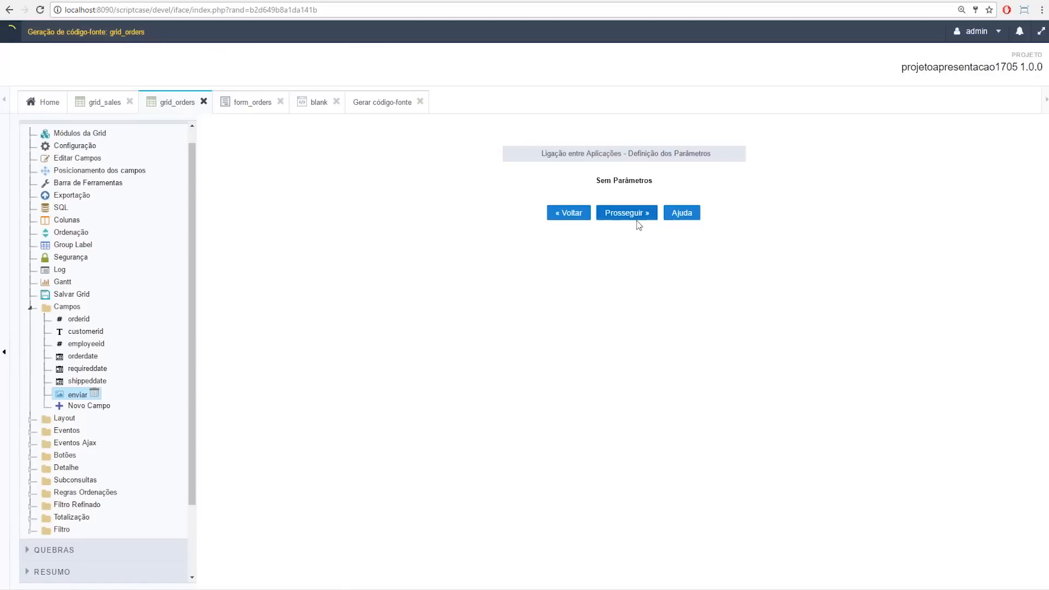
{"action": "left_click", "coordinate": [631, 217]}
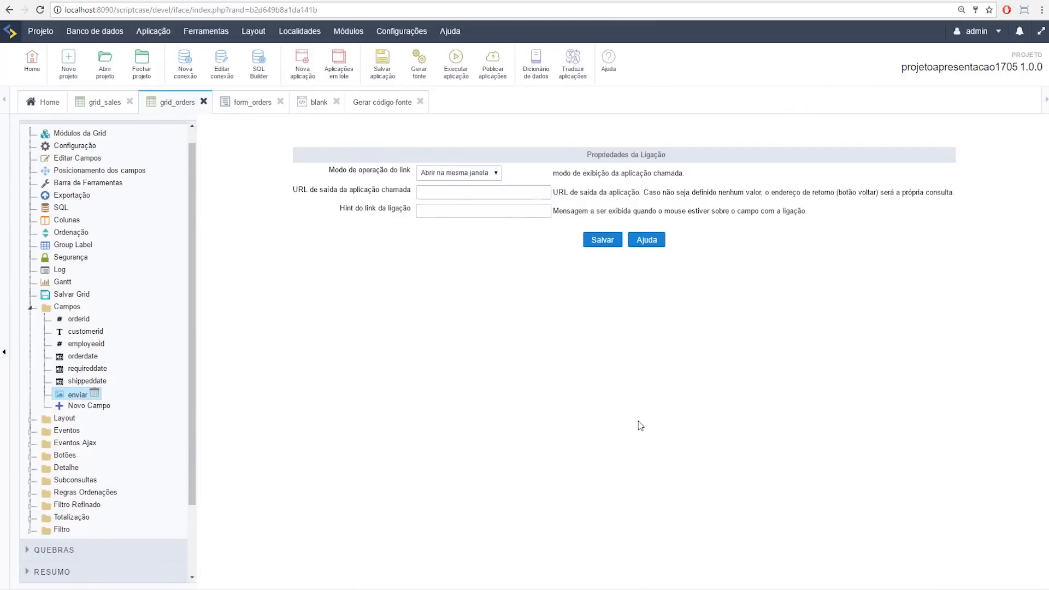
{"action": "left_click", "coordinate": [456, 61]}
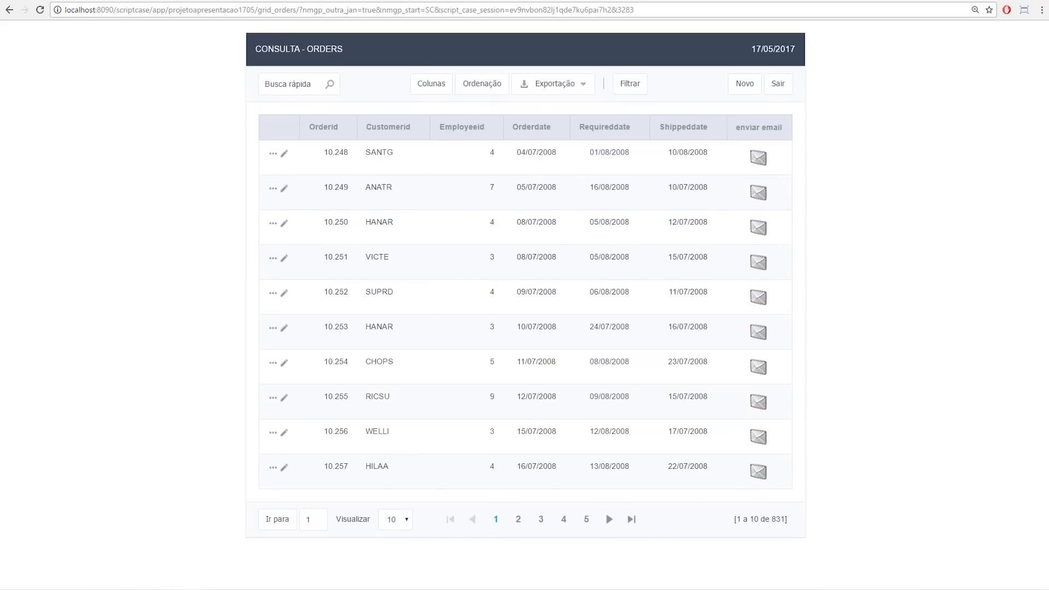
Step: Rerun grid_orders and trigger the enviar email envelope link for order 10.248
{"action": "left_click", "coordinate": [68, 2]}
{"action": "left_click", "coordinate": [456, 61]}
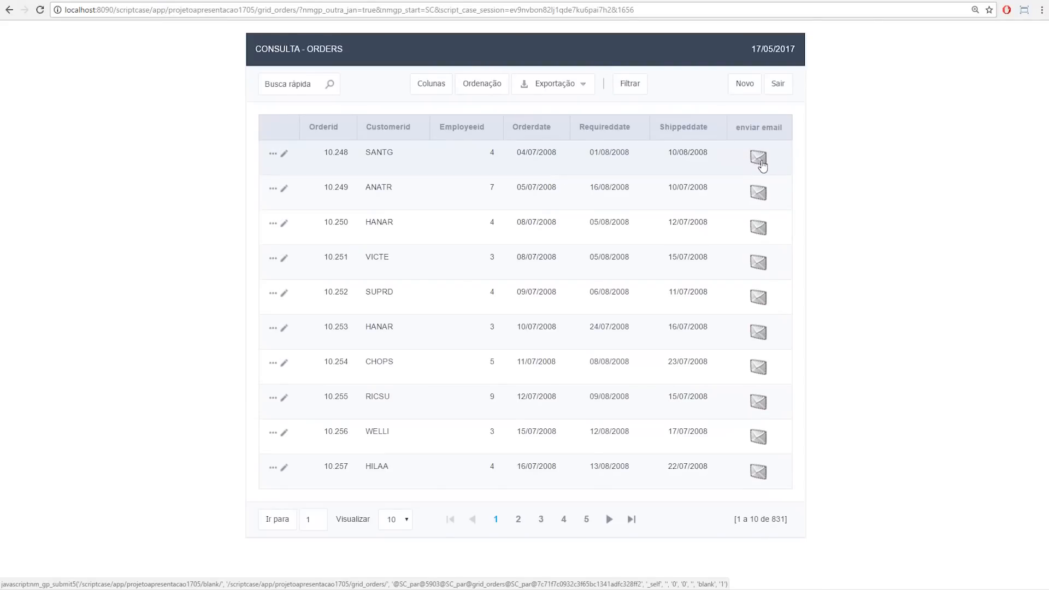
{"action": "left_click", "coordinate": [759, 159]}
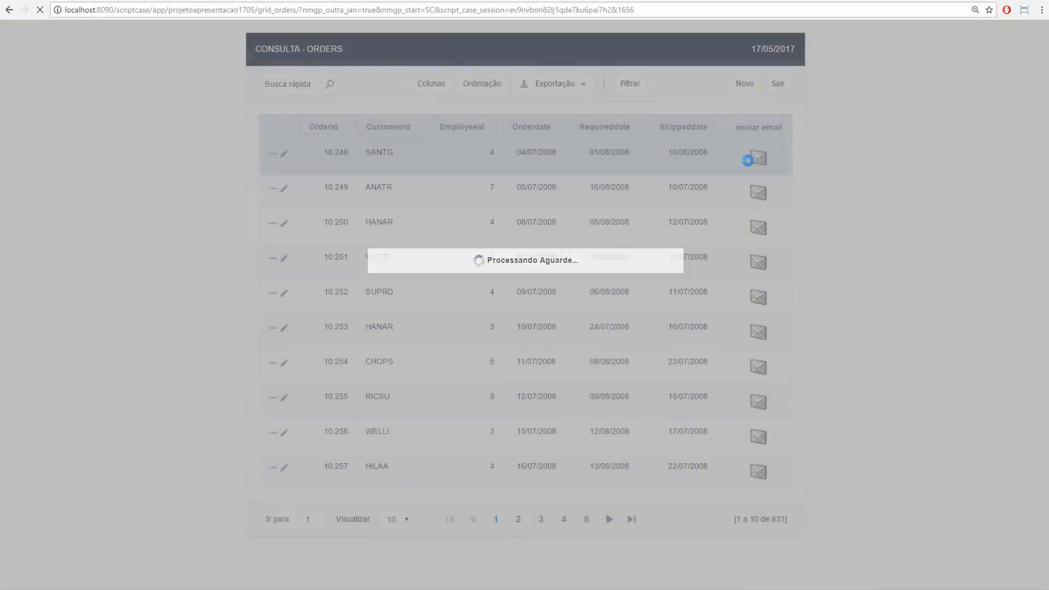
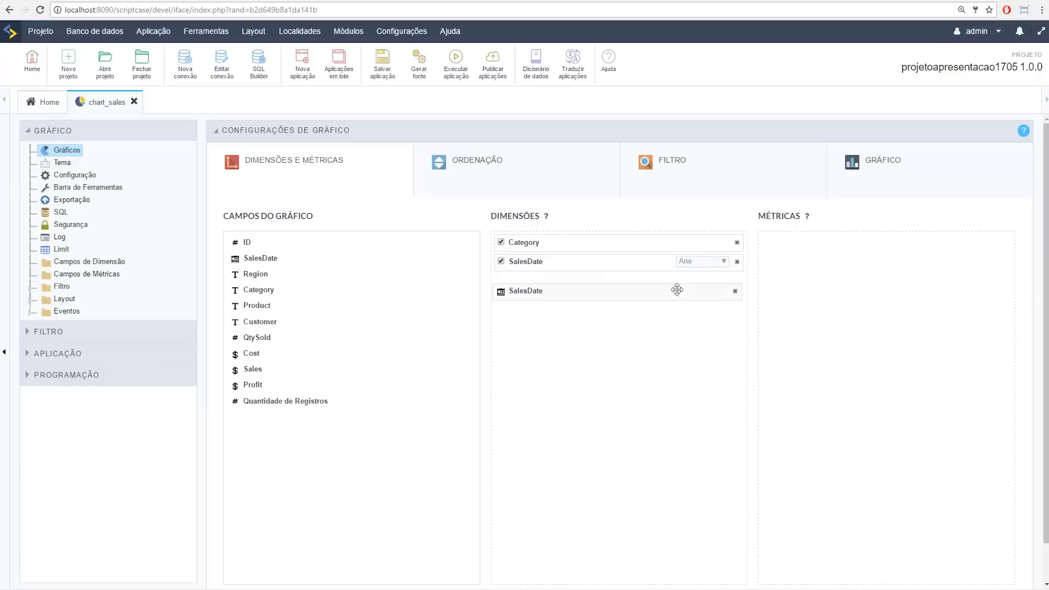
Step: Group the third SalesDate dimension by Mês, add Sales as the metric, and run the chart
{"action": "left_click", "coordinate": [705, 281]}
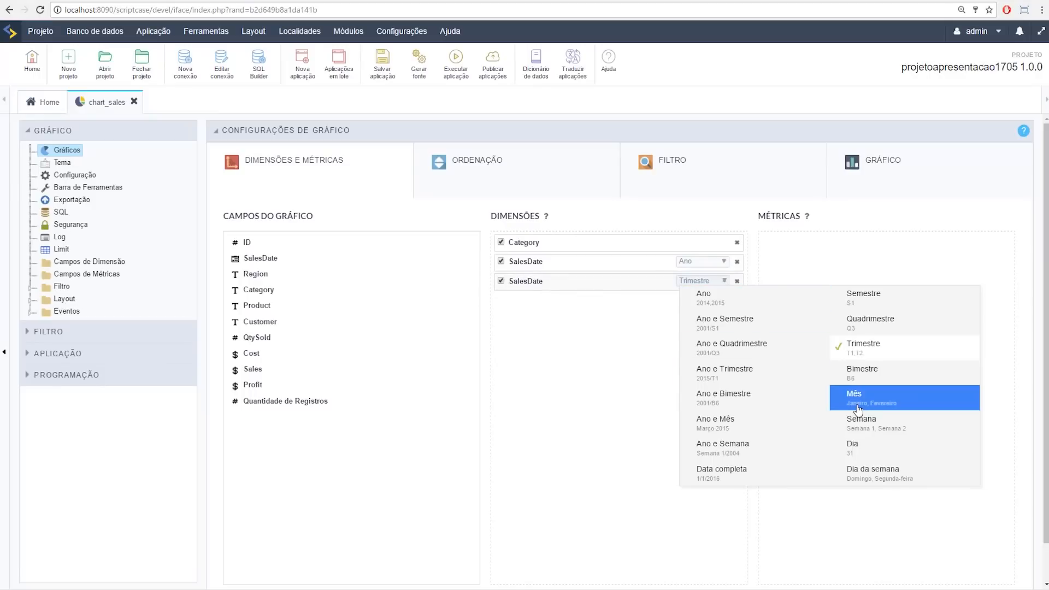
{"action": "left_click", "coordinate": [855, 398]}
{"action": "left_click_drag", "start_coordinate": [264, 368], "coordinate": [777, 299]}
{"action": "left_click", "coordinate": [454, 72]}
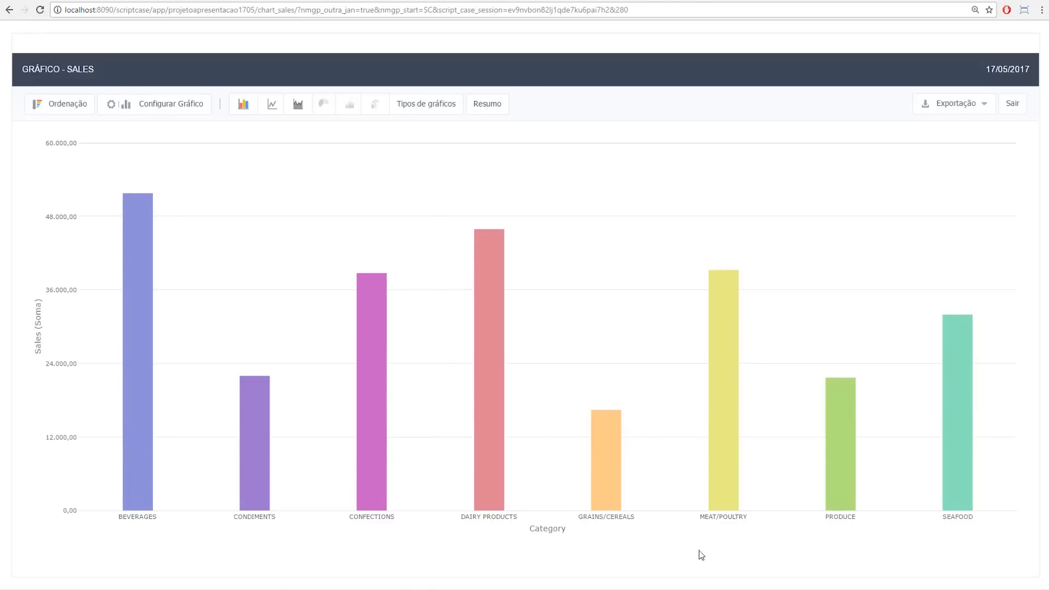
{"action": "left_click", "coordinate": [610, 477]}
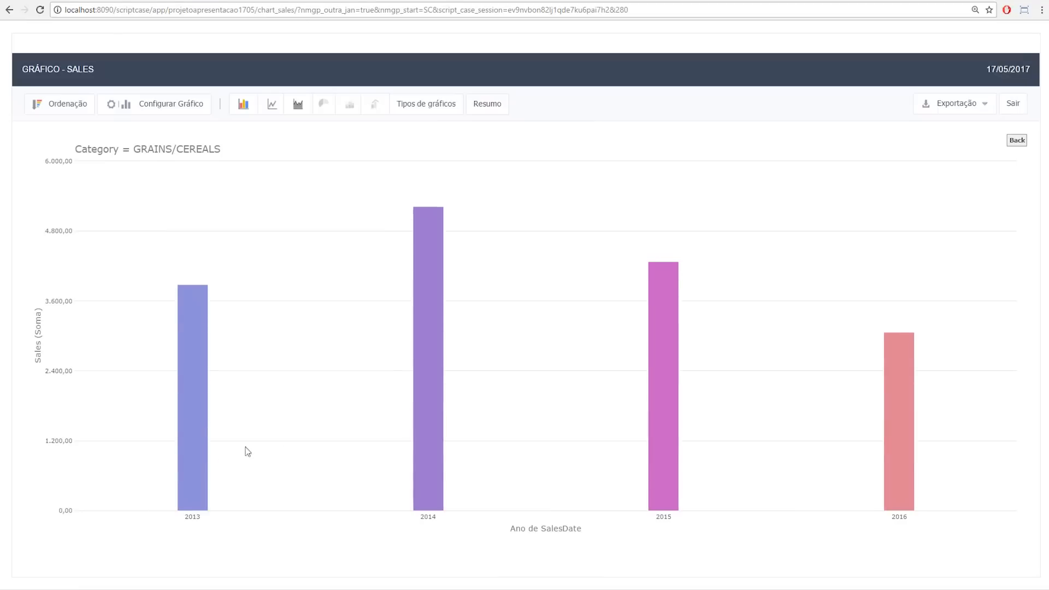
{"action": "left_click", "coordinate": [427, 461]}
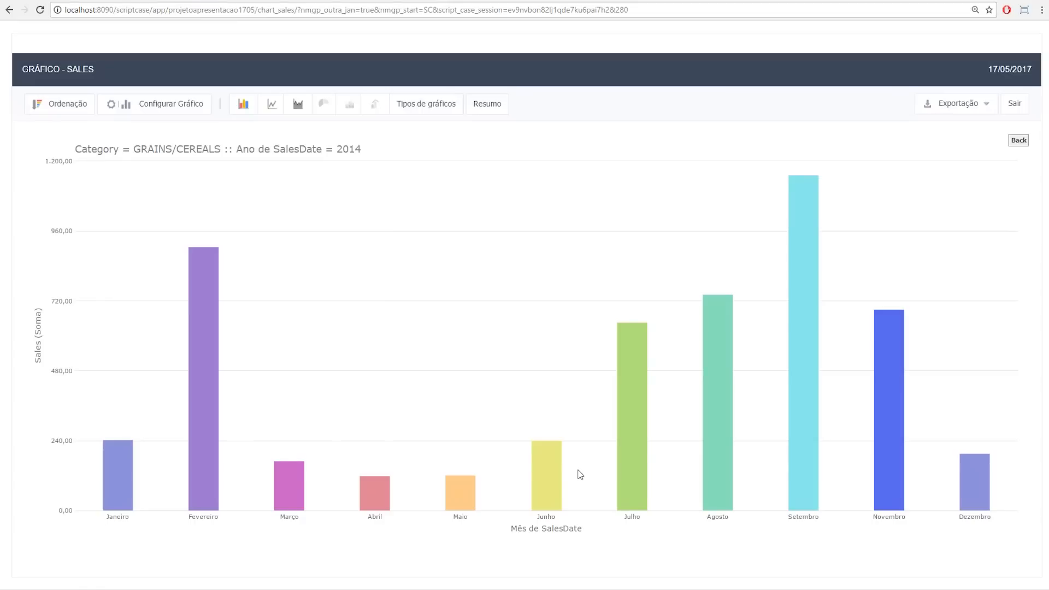
{"action": "left_click", "coordinate": [1019, 140]}
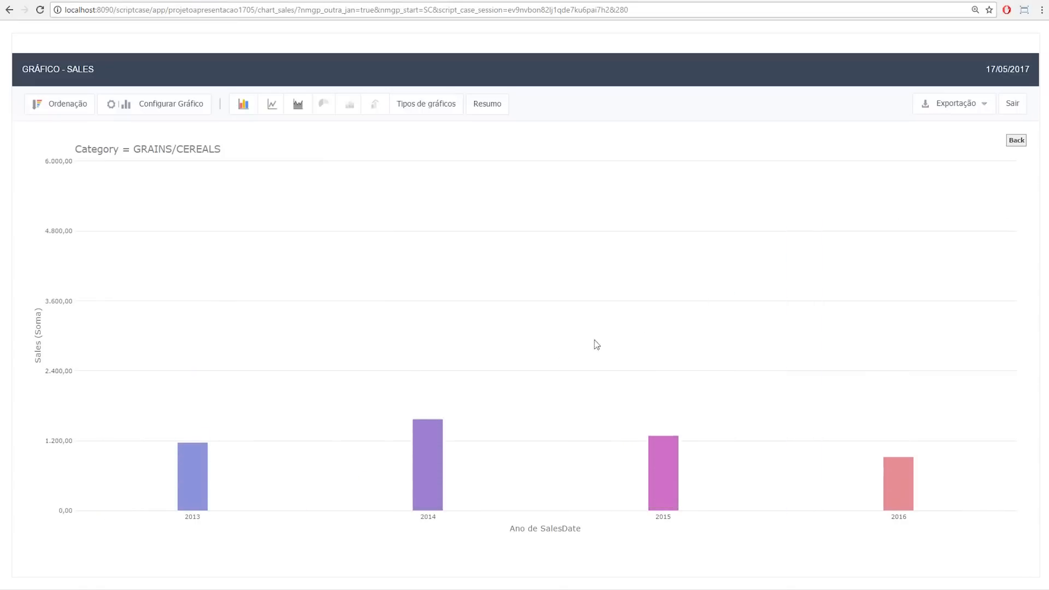
{"action": "left_click", "coordinate": [1017, 141]}
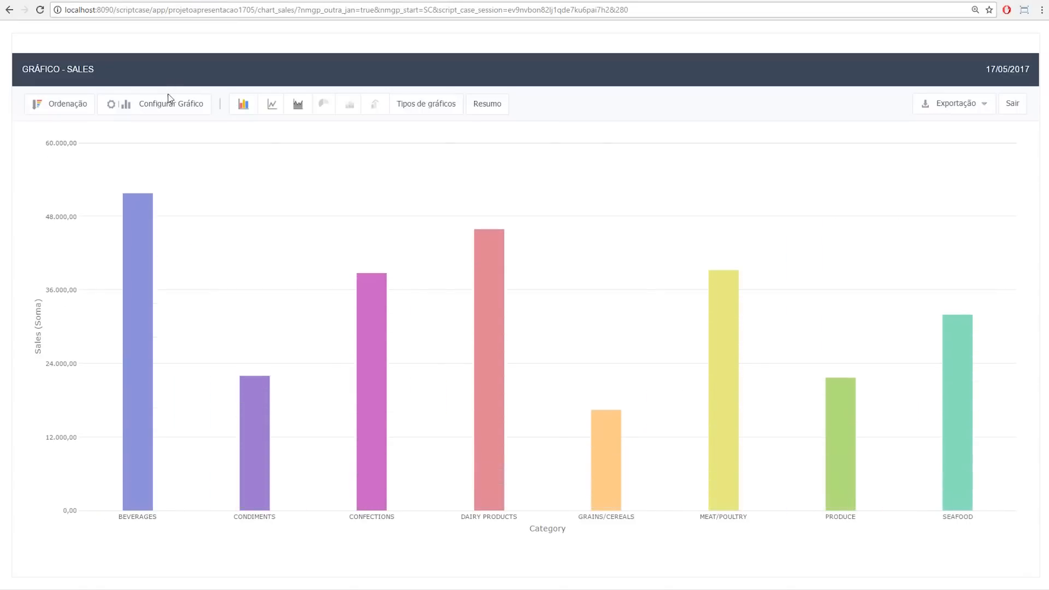
{"action": "left_click", "coordinate": [169, 94]}
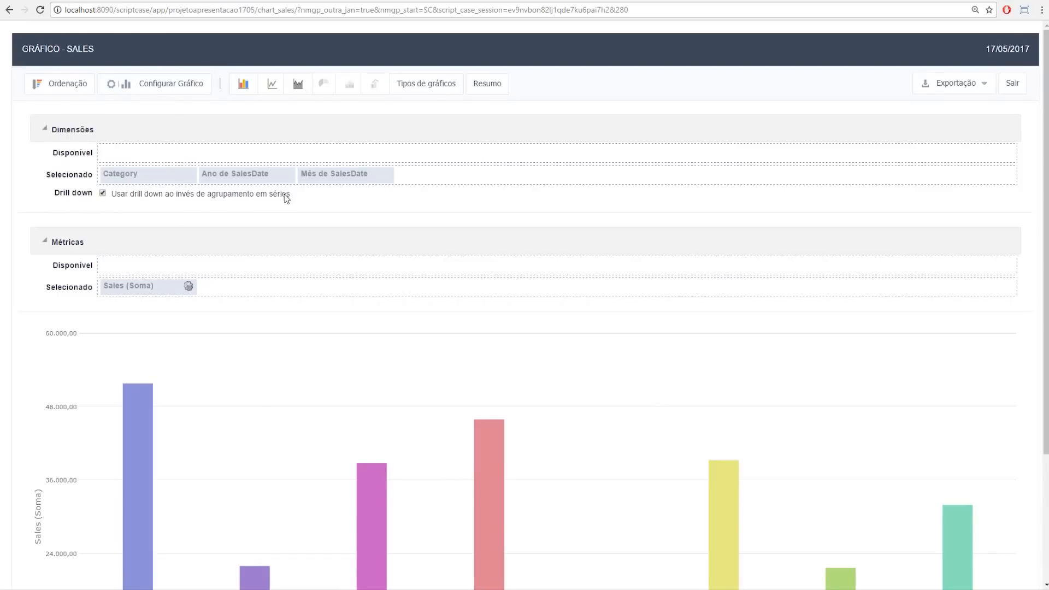
Step: Remove the year level from the drill-down and test drilling into DAIRY PRODUCTS monthly sales
{"action": "left_click_drag", "start_coordinate": [241, 176], "coordinate": [241, 155]}
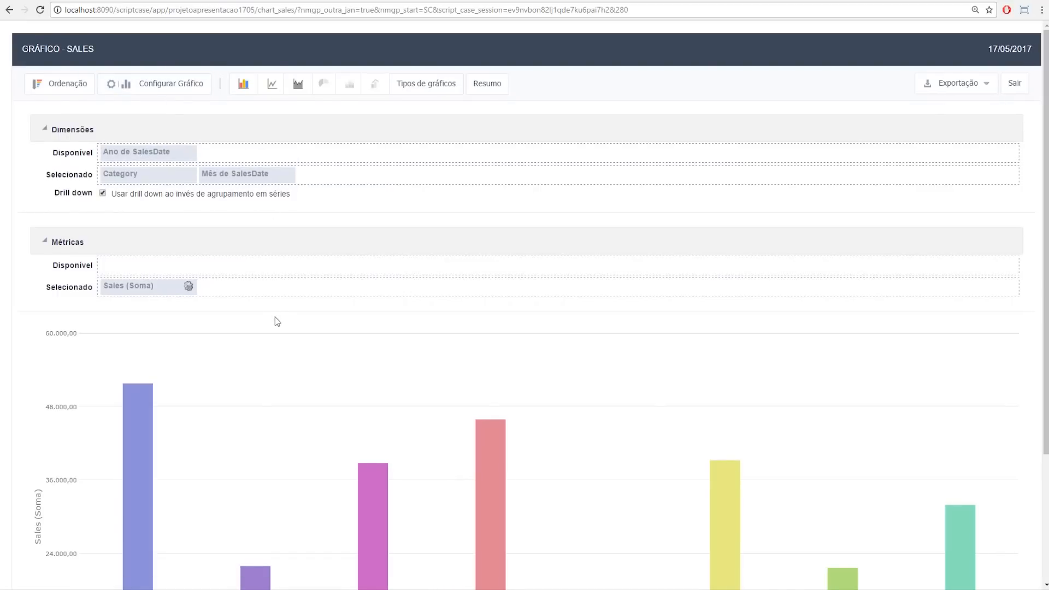
{"action": "scroll", "coordinate": [274, 319], "scroll_direction": "down", "scroll_amount": 2}
{"action": "mouse_move", "coordinate": [128, 277]}
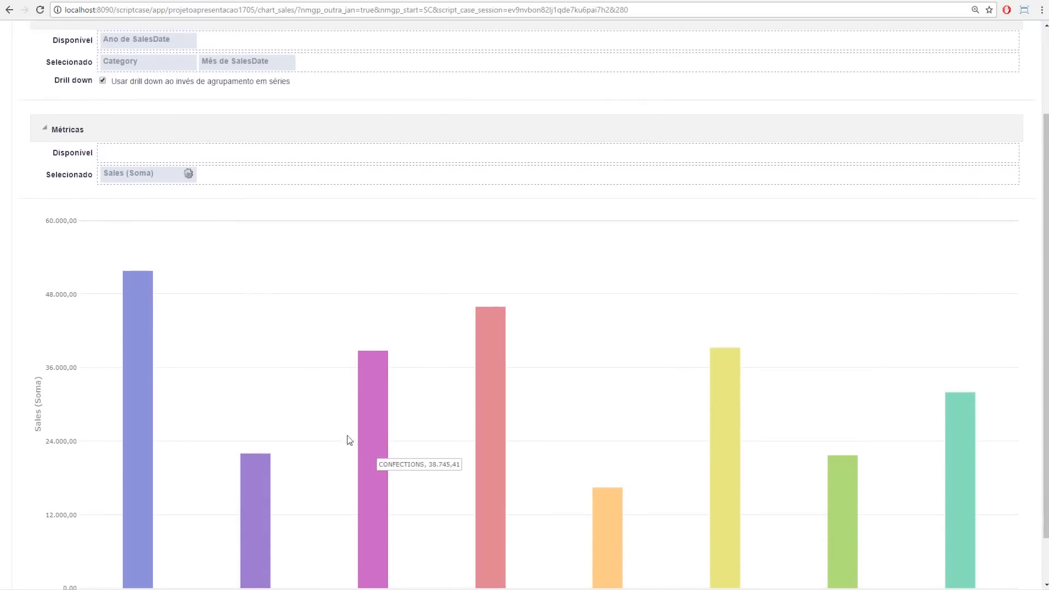
{"action": "scroll", "coordinate": [383, 454], "scroll_direction": "down", "scroll_amount": 1}
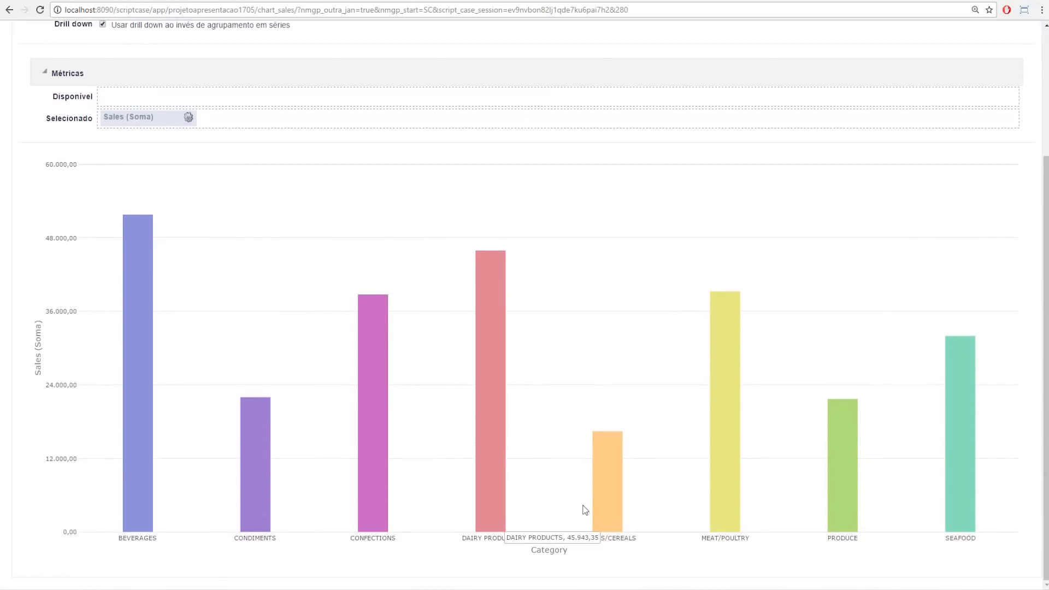
{"action": "left_click", "coordinate": [490, 480]}
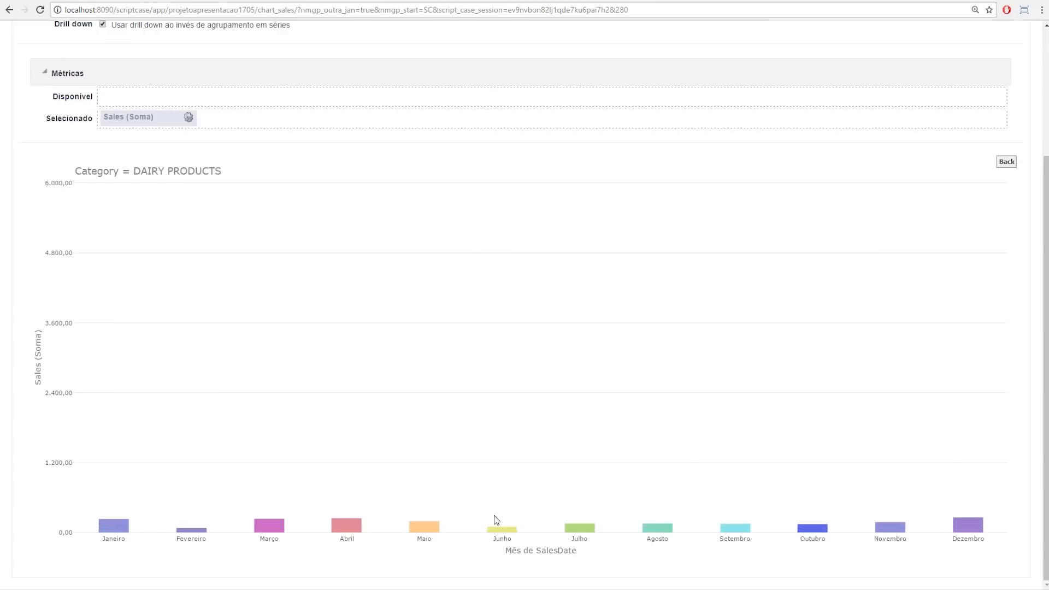
{"action": "left_click", "coordinate": [1005, 162]}
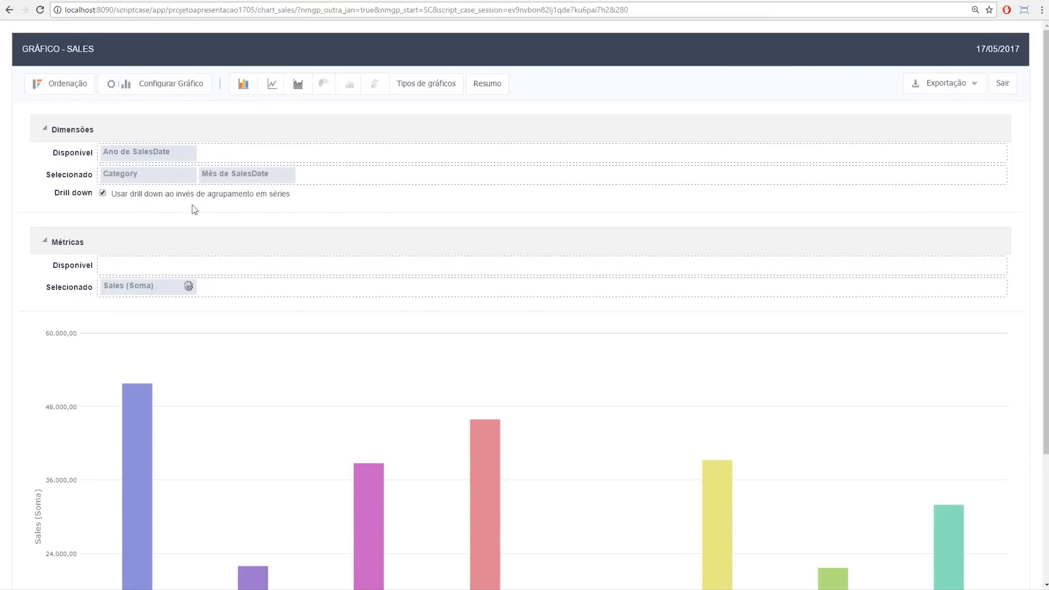
{"action": "scroll", "coordinate": [223, 180], "scroll_direction": "down", "scroll_amount": 3}
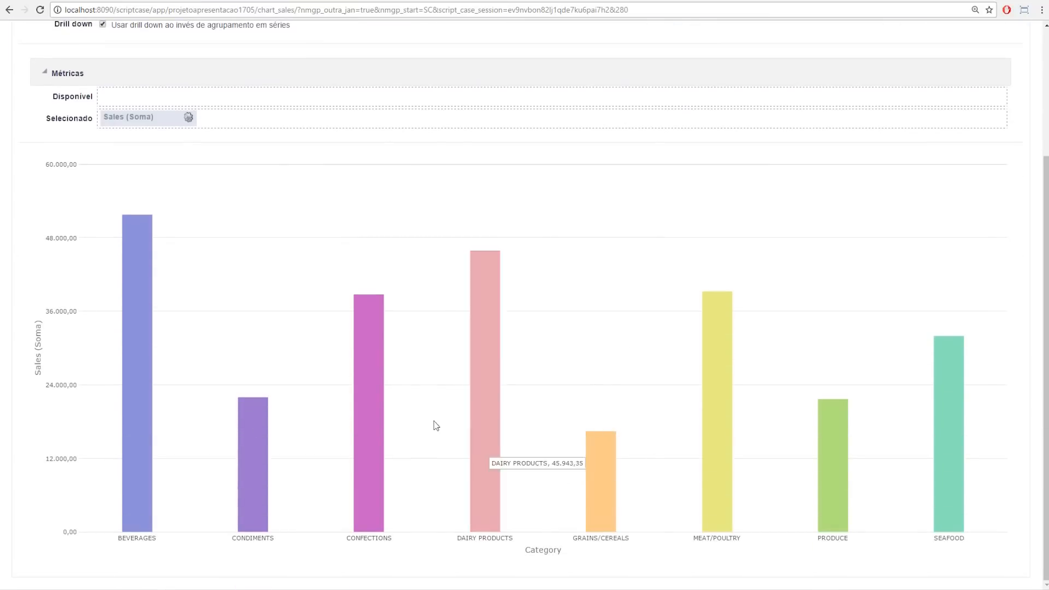
{"action": "scroll", "coordinate": [323, 405], "scroll_direction": "up", "scroll_amount": 2}
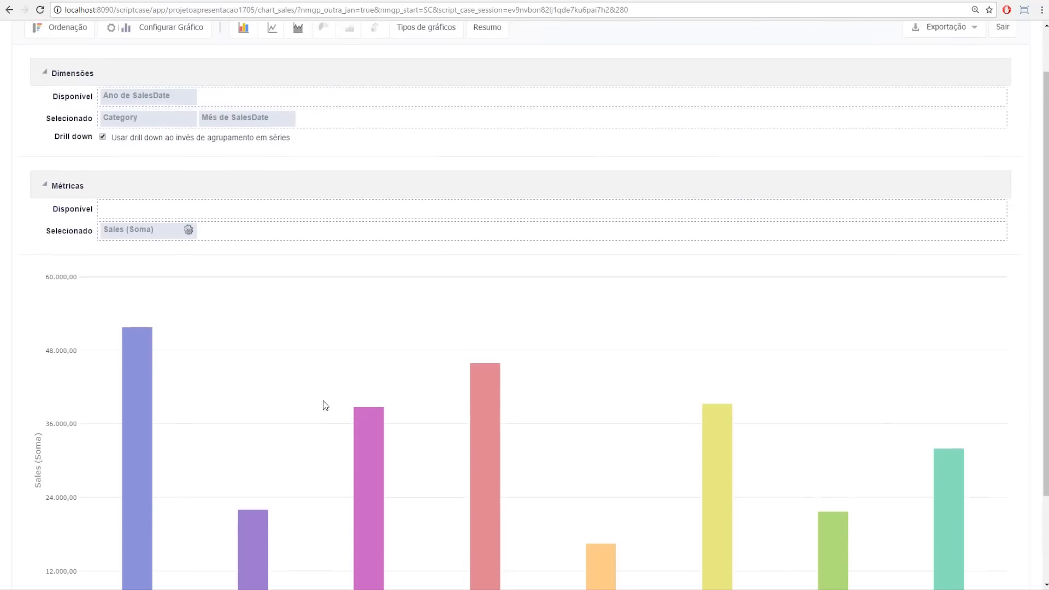
Step: Turn drill-down off and back on, view the chart type choices, then return to the chart_sales editor
{"action": "left_click", "coordinate": [103, 138]}
{"action": "scroll", "coordinate": [416, 352], "scroll_direction": "down", "scroll_amount": 4}
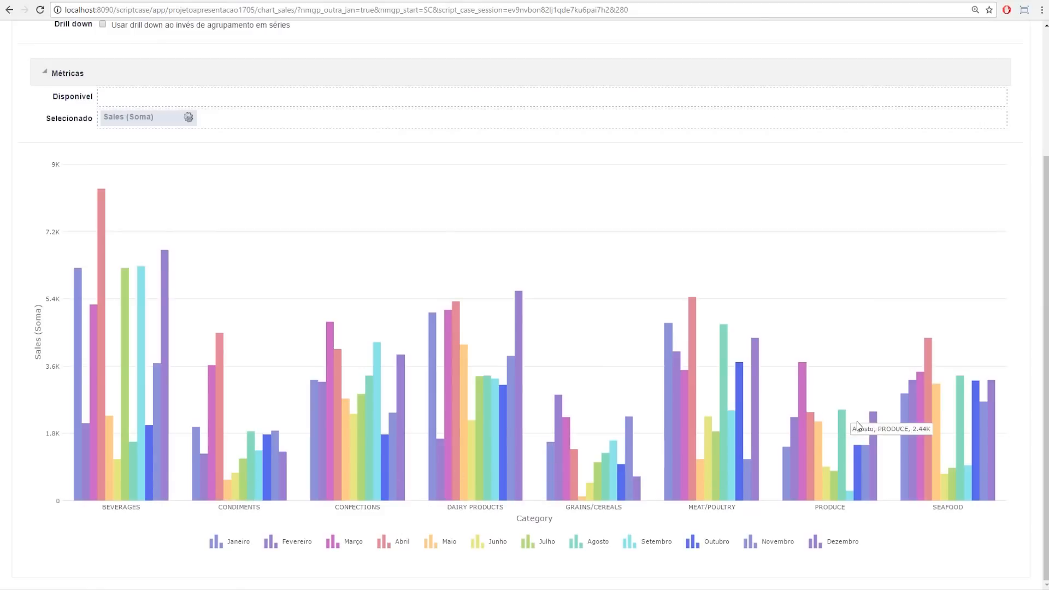
{"action": "scroll", "coordinate": [196, 322], "scroll_direction": "up", "scroll_amount": 3}
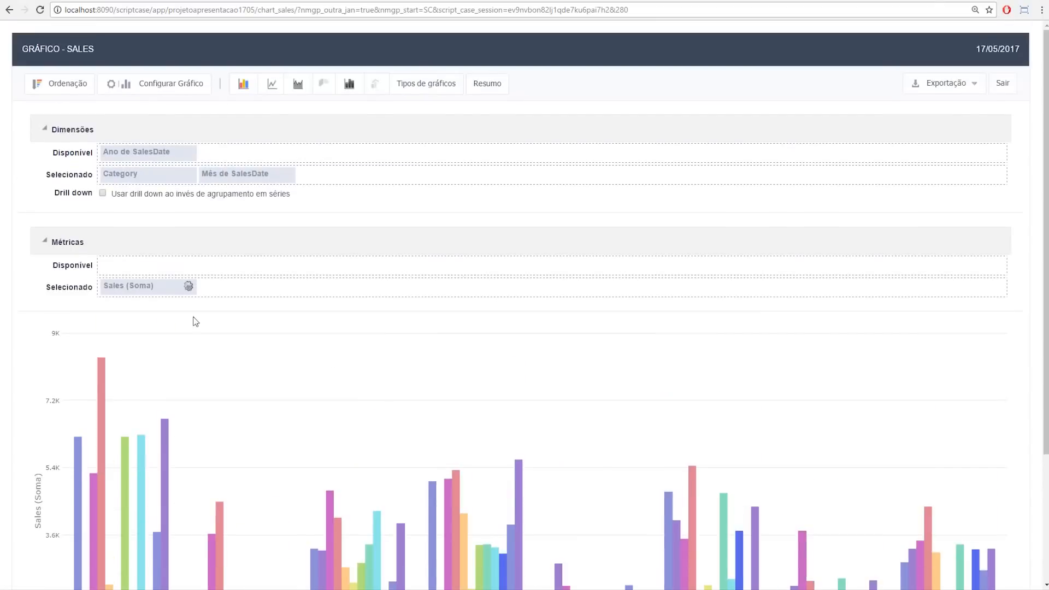
{"action": "left_click", "coordinate": [103, 193]}
{"action": "left_click", "coordinate": [434, 86]}
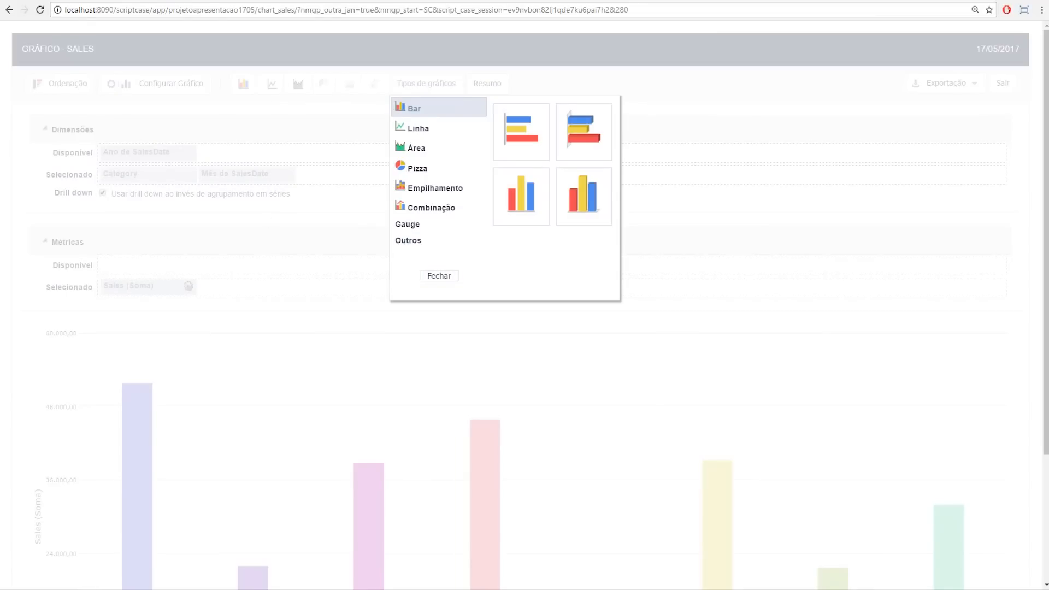
{"action": "left_click", "coordinate": [44, 1]}
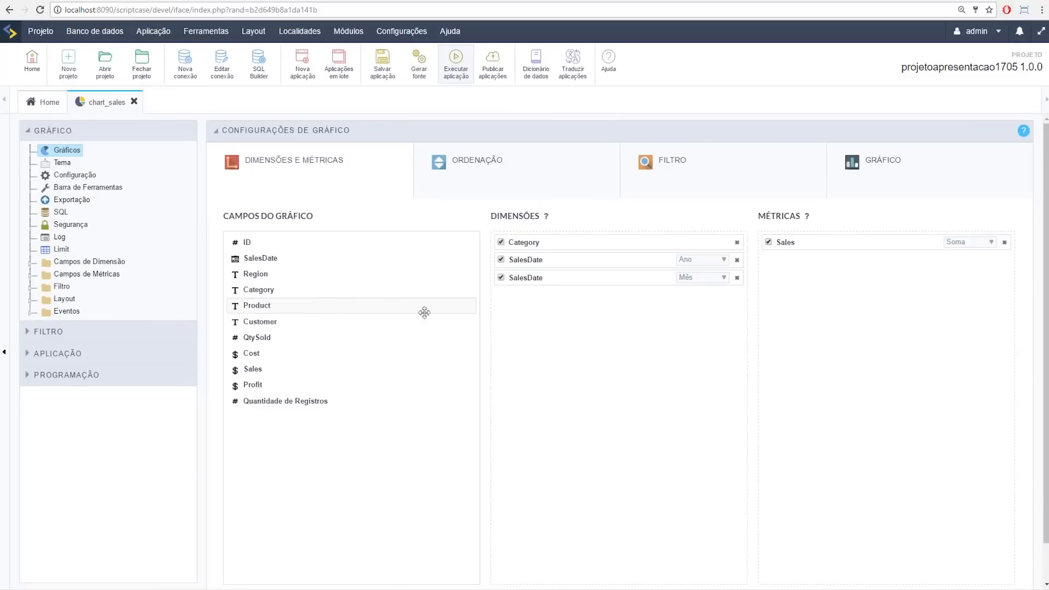
Step: Preview the chart Tema as 2D bars, area spline, 3D multi-series bars and multi-series area
{"action": "left_click", "coordinate": [62, 162]}
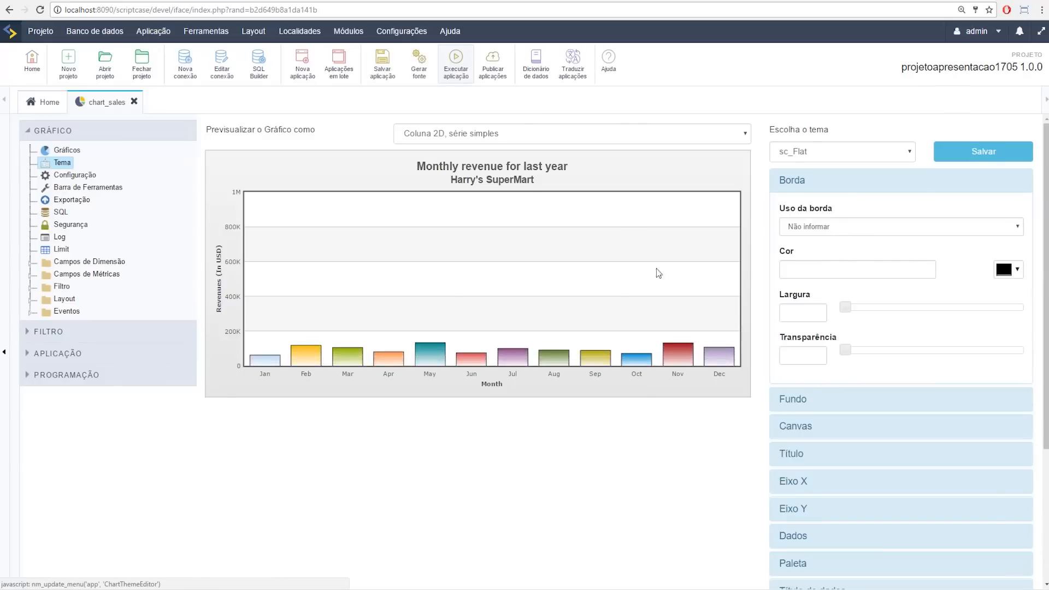
{"action": "left_click", "coordinate": [528, 133]}
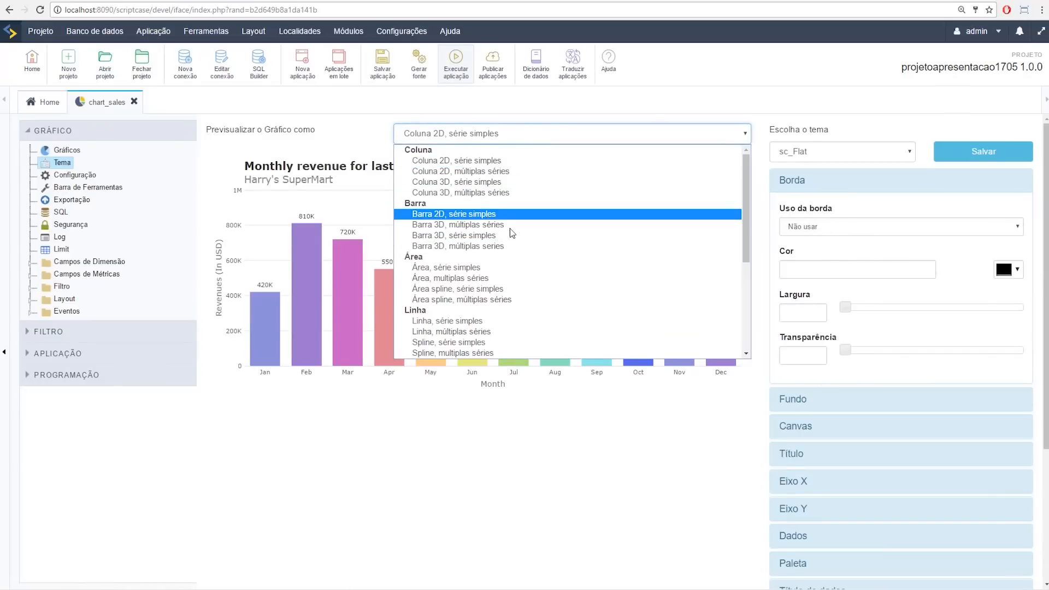
{"action": "left_click", "coordinate": [459, 214]}
{"action": "left_click", "coordinate": [528, 132]}
{"action": "scroll", "coordinate": [470, 187], "scroll_direction": "down", "scroll_amount": 3}
{"action": "scroll", "coordinate": [470, 187], "scroll_direction": "up", "scroll_amount": 1}
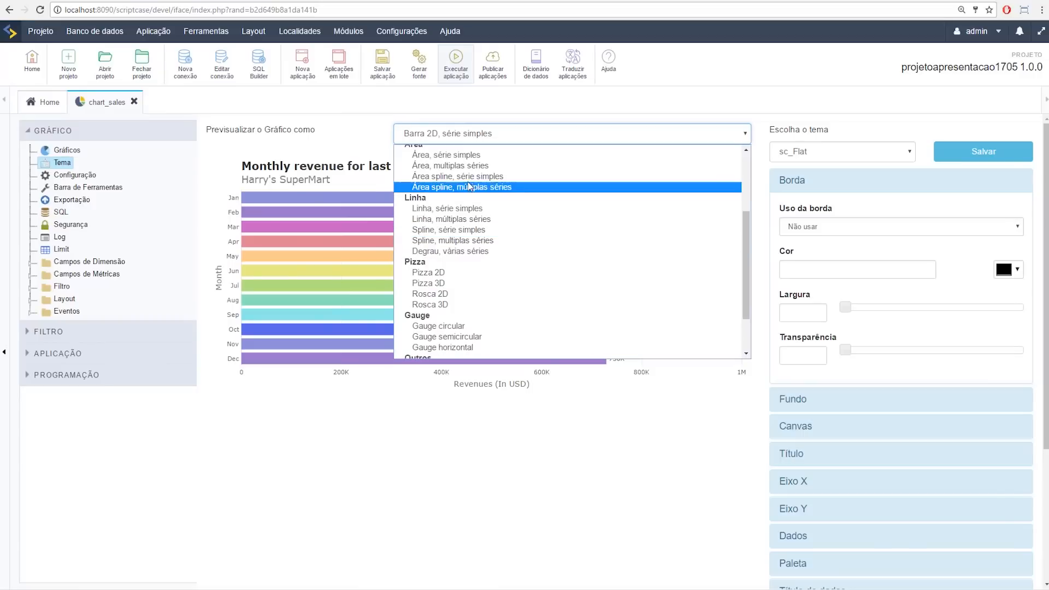
{"action": "left_click", "coordinate": [465, 176]}
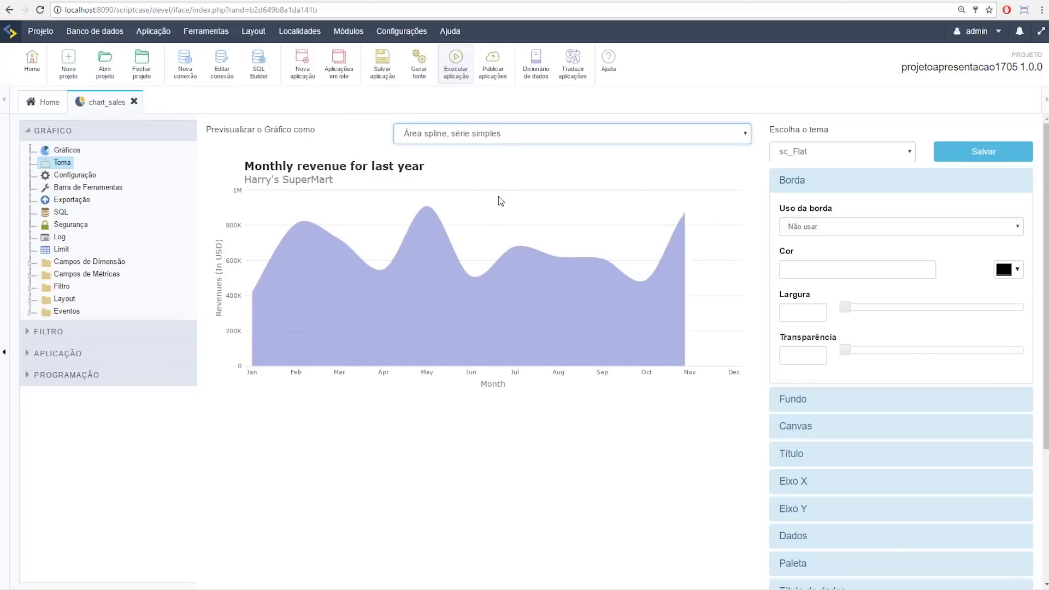
{"action": "left_click", "coordinate": [498, 134]}
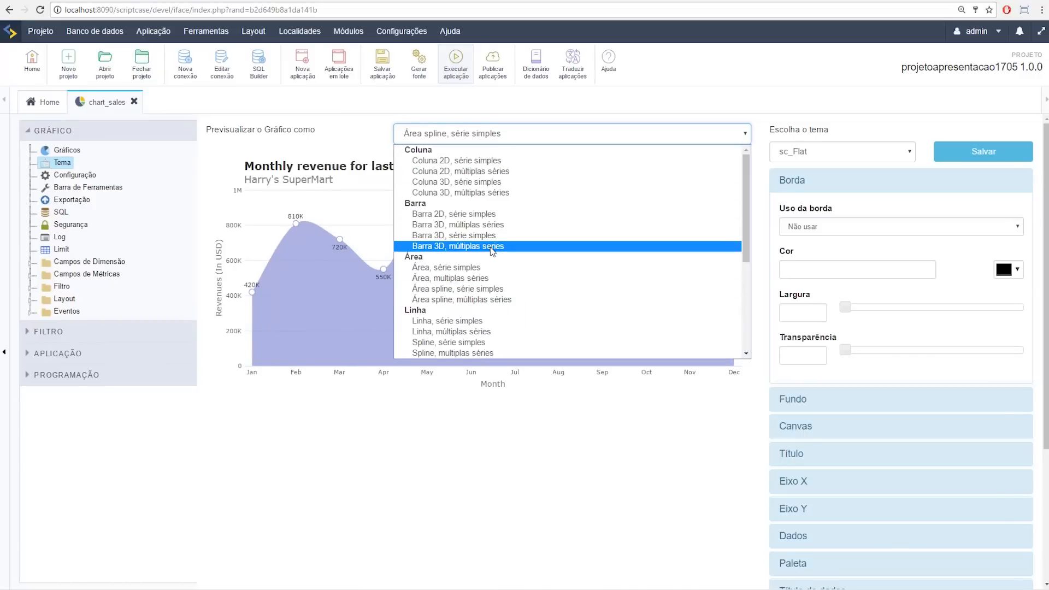
{"action": "left_click", "coordinate": [626, 249]}
{"action": "left_click", "coordinate": [481, 133]}
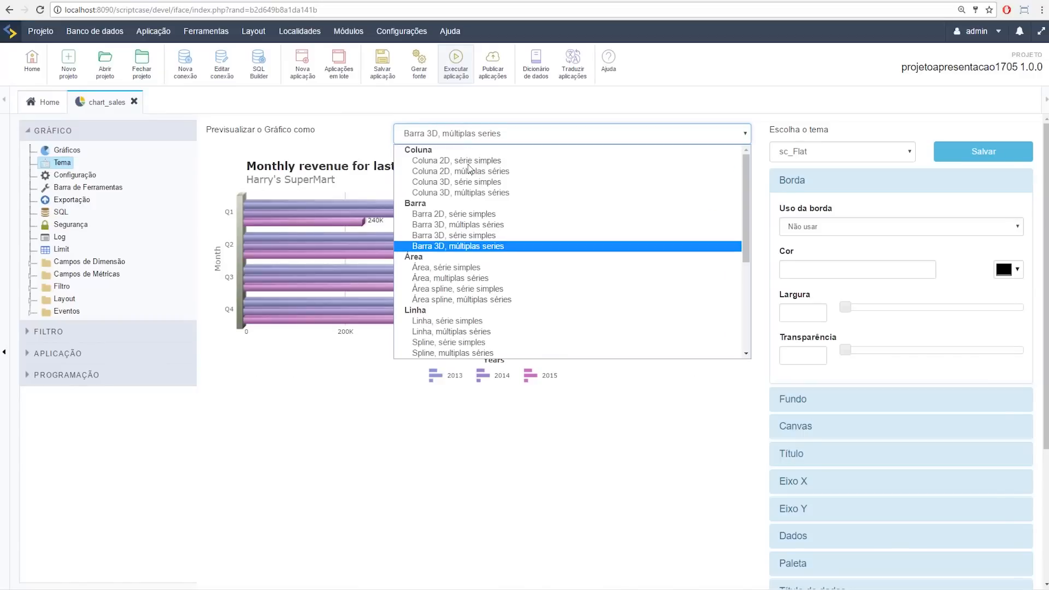
{"action": "left_click", "coordinate": [474, 277]}
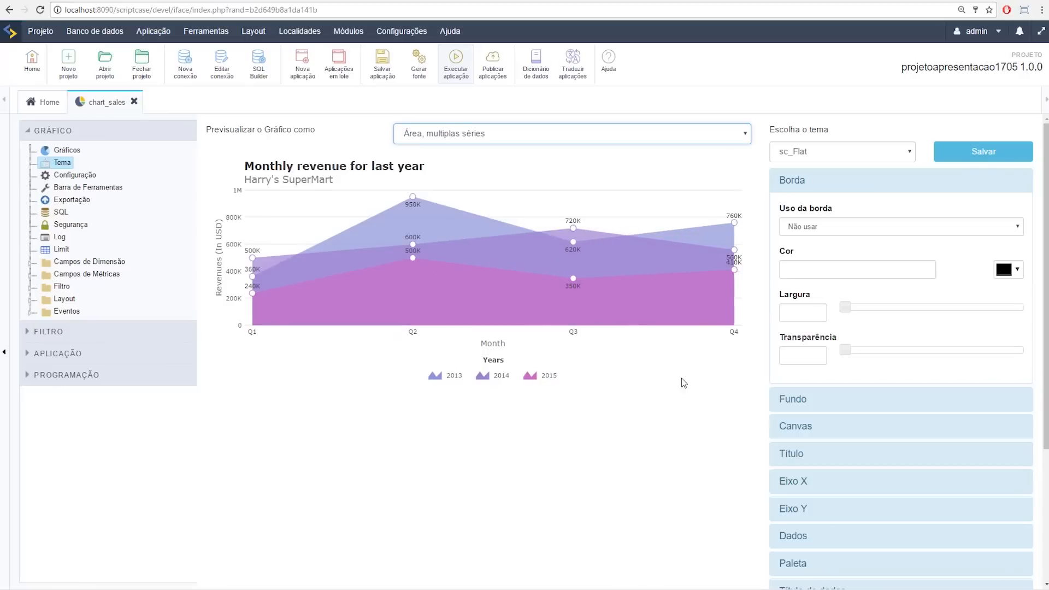
Step: Collapse the Borda settings and close the chart_sales application
{"action": "scroll", "coordinate": [879, 377], "scroll_direction": "down", "scroll_amount": 4}
{"action": "scroll", "coordinate": [880, 400], "scroll_direction": "up", "scroll_amount": 4}
{"action": "left_click", "coordinate": [838, 188]}
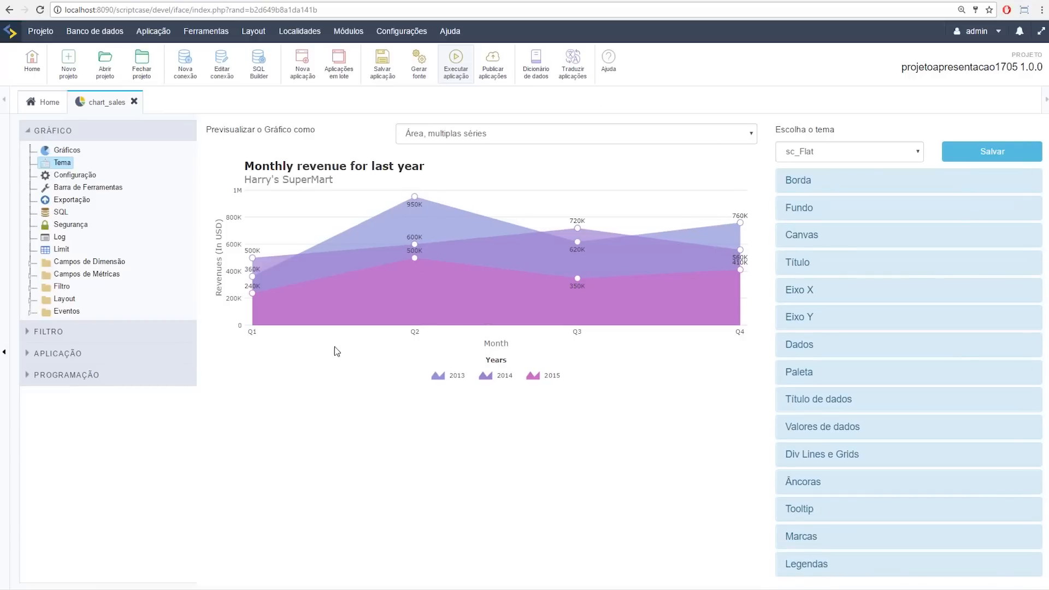
{"action": "left_click", "coordinate": [134, 103]}
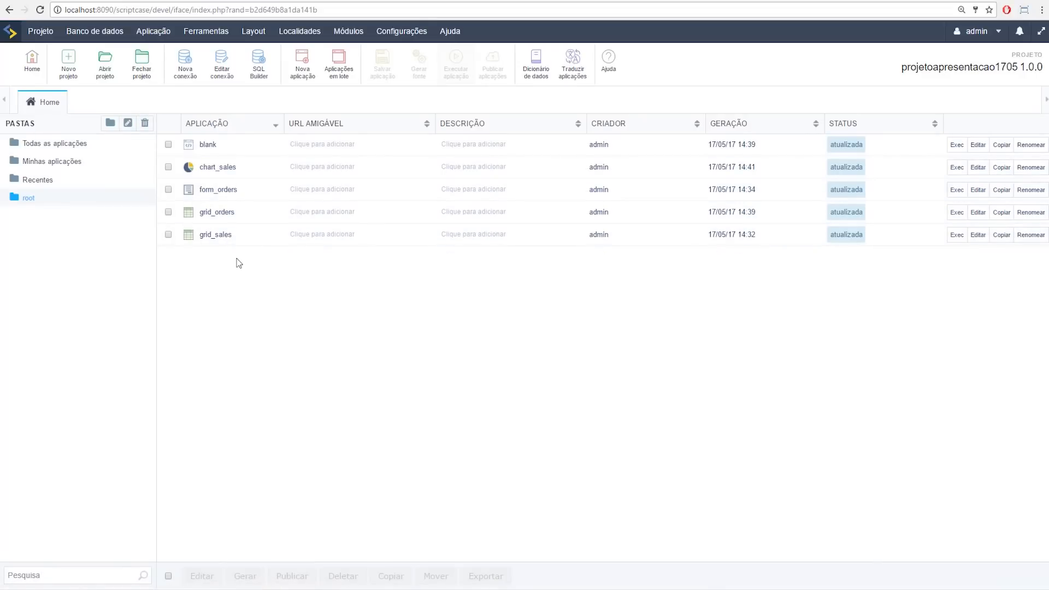
Step: Start a new application and pick Dashboard as its type
{"action": "mouse_move", "coordinate": [437, 589]}
{"action": "left_click", "coordinate": [310, 80]}
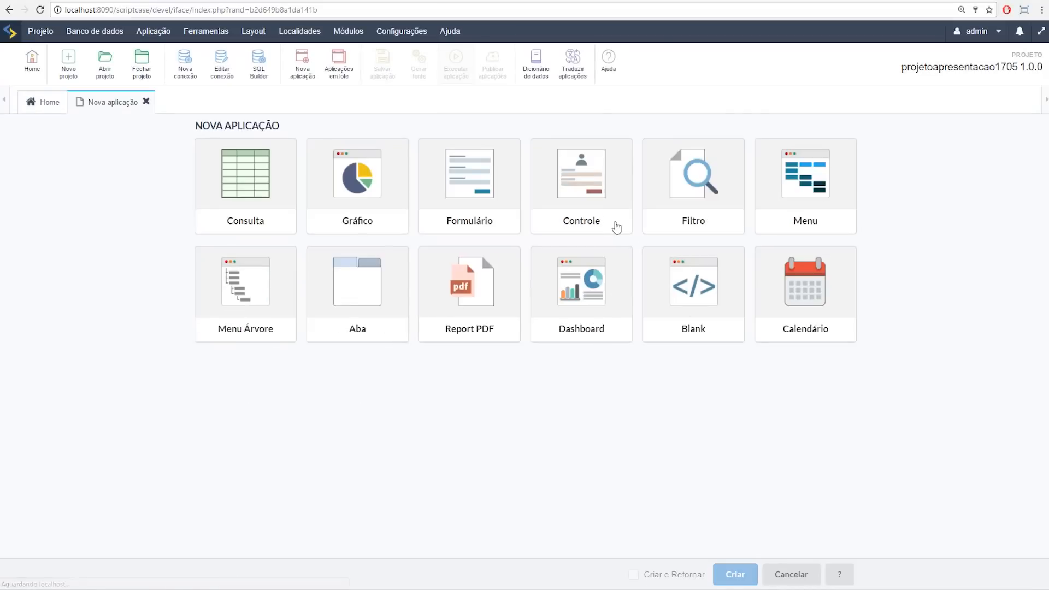
{"action": "left_click", "coordinate": [602, 309]}
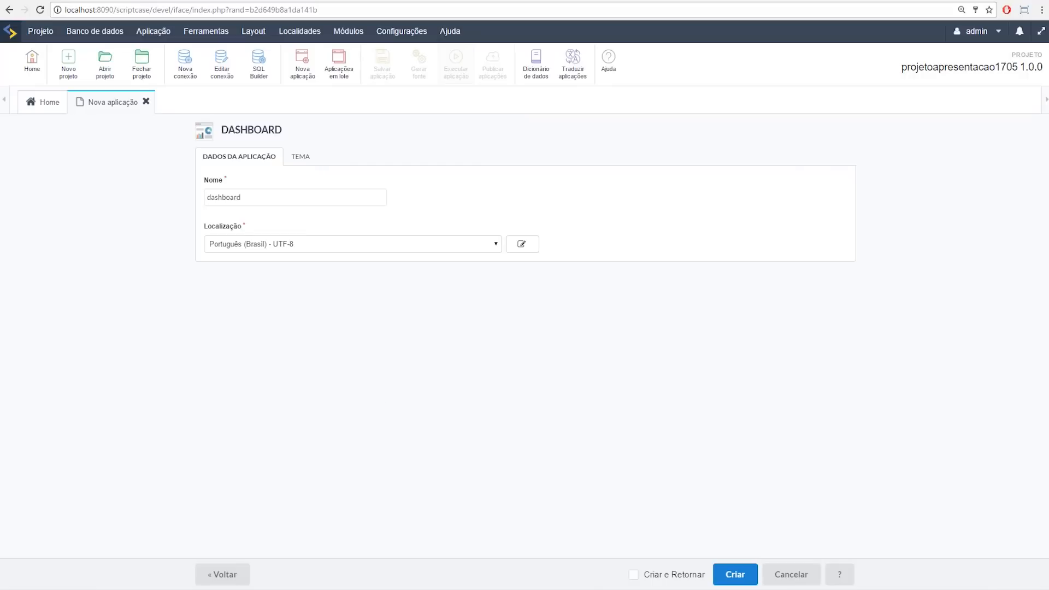
Step: Create the dashboard, collapse the application tree, use the compact full-screen layout, and add a link widget
{"action": "left_click", "coordinate": [738, 575]}
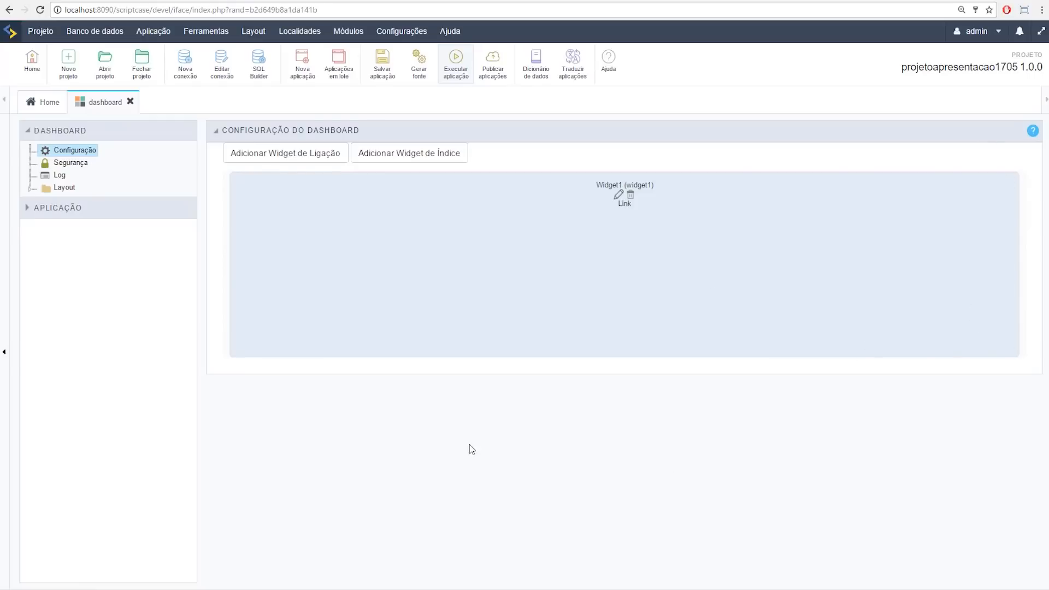
{"action": "left_click", "coordinate": [5, 352]}
{"action": "left_click", "coordinate": [1041, 31]}
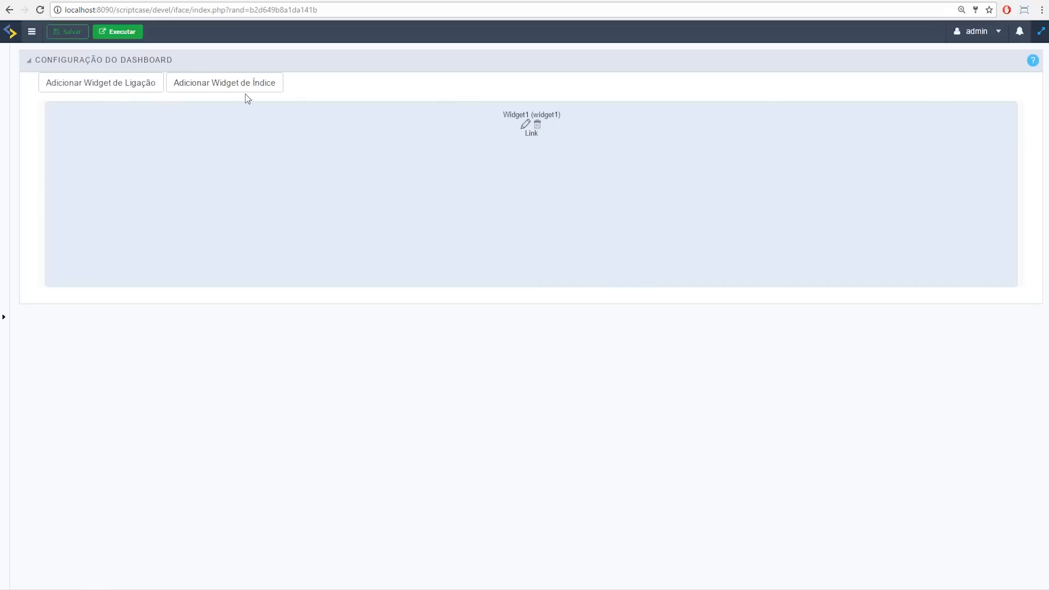
{"action": "left_click", "coordinate": [116, 89]}
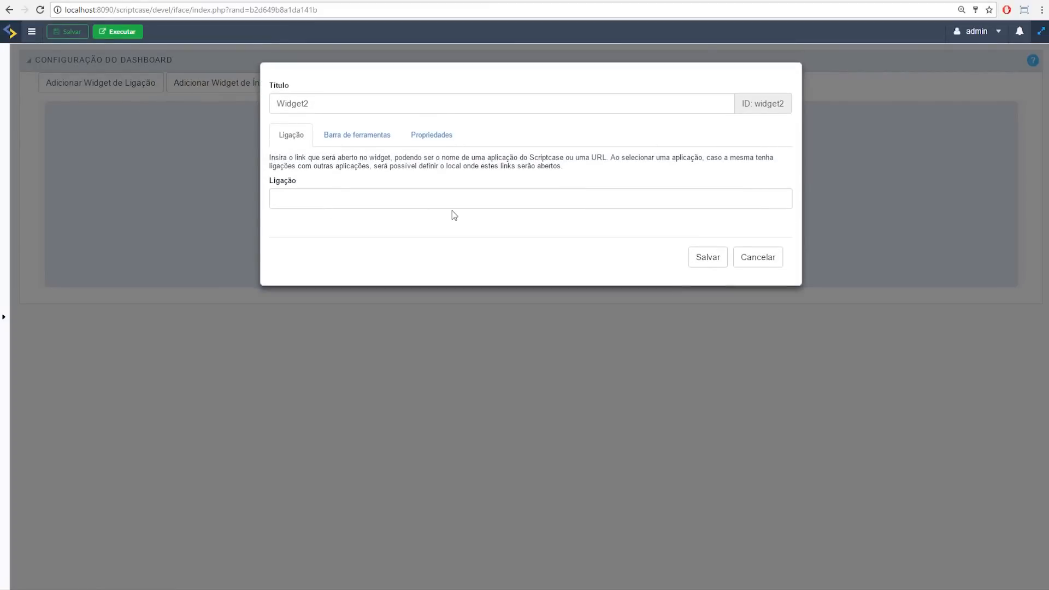
Step: Link the widget to chart_sales and hide its pie, stacked, sorting, customize, PDF and advanced filter buttons
{"action": "left_click", "coordinate": [452, 202]}
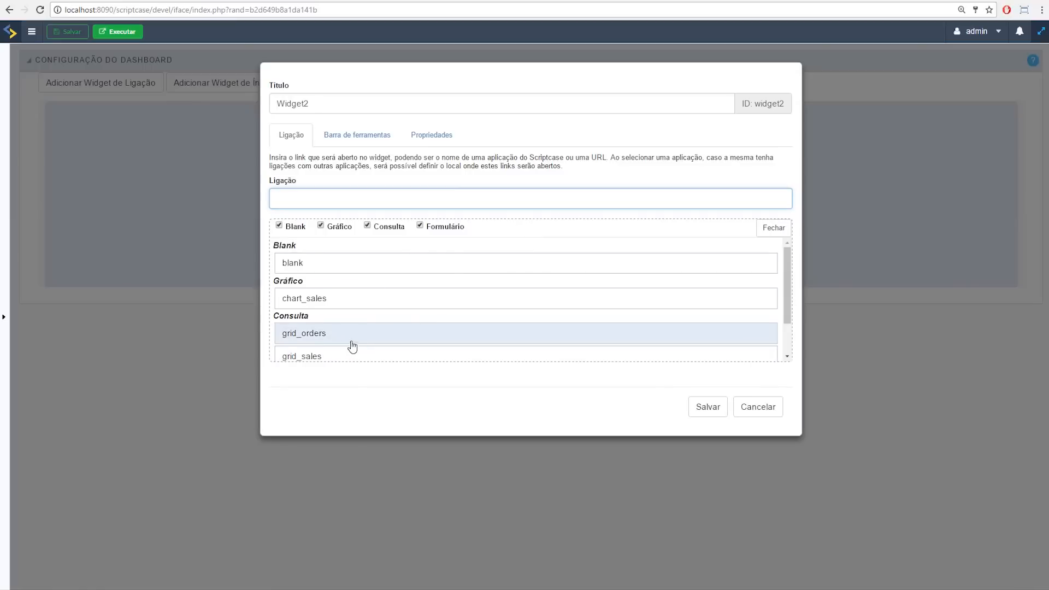
{"action": "left_click", "coordinate": [322, 302]}
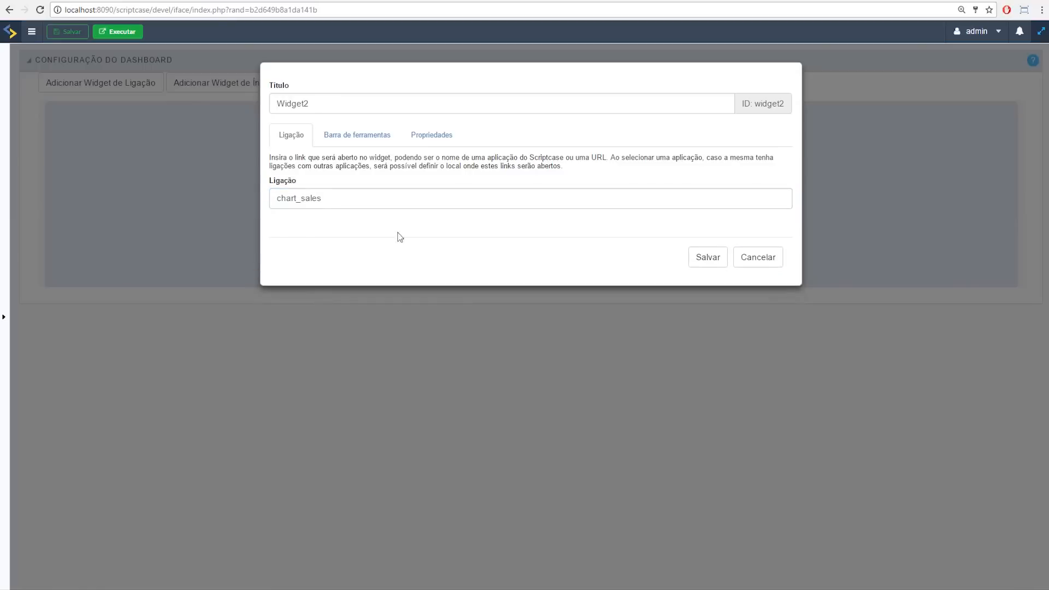
{"action": "left_click", "coordinate": [357, 141]}
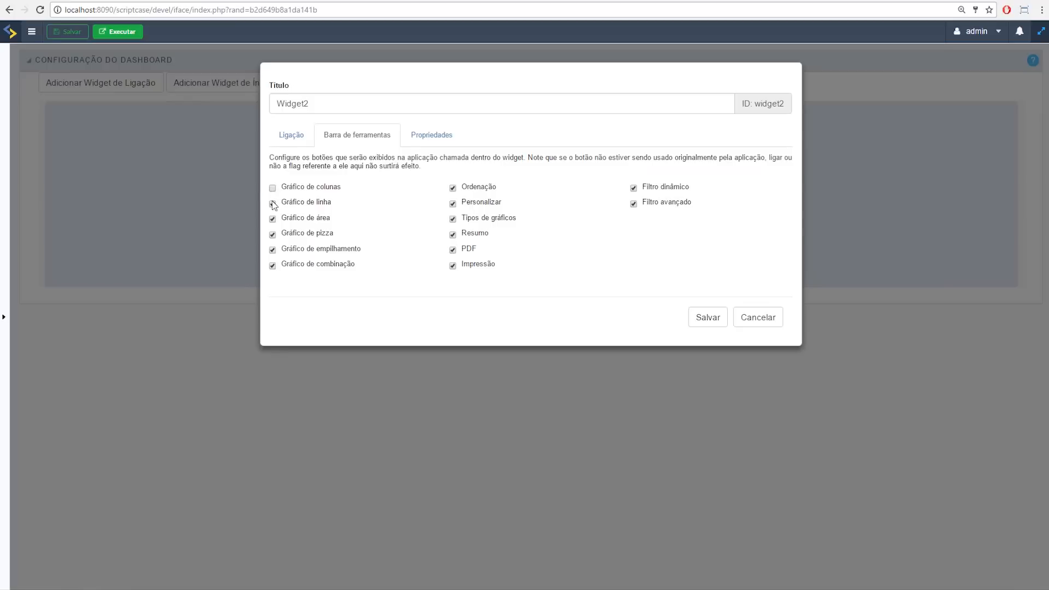
{"action": "left_click", "coordinate": [273, 235]}
{"action": "left_click", "coordinate": [272, 250]}
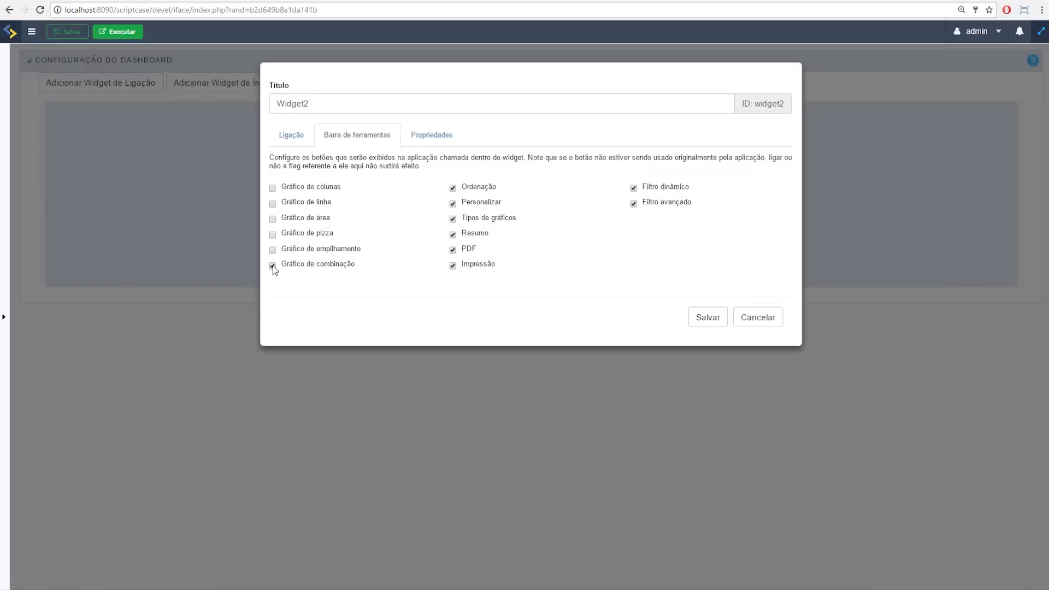
{"action": "left_click", "coordinate": [453, 188]}
{"action": "left_click", "coordinate": [453, 204]}
{"action": "left_click", "coordinate": [453, 250]}
{"action": "left_click", "coordinate": [634, 205]}
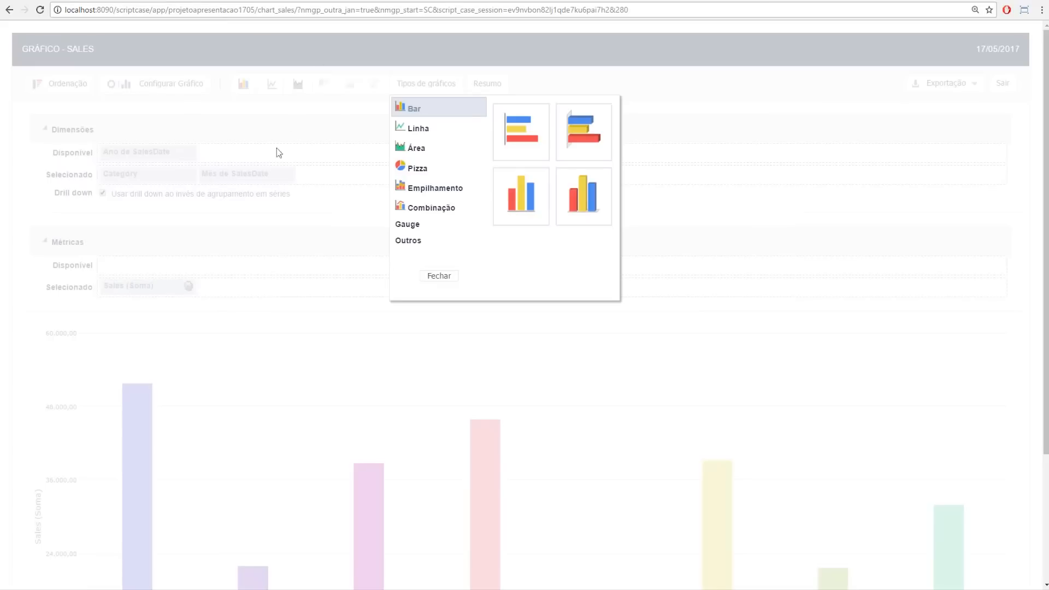
{"action": "left_click", "coordinate": [439, 276]}
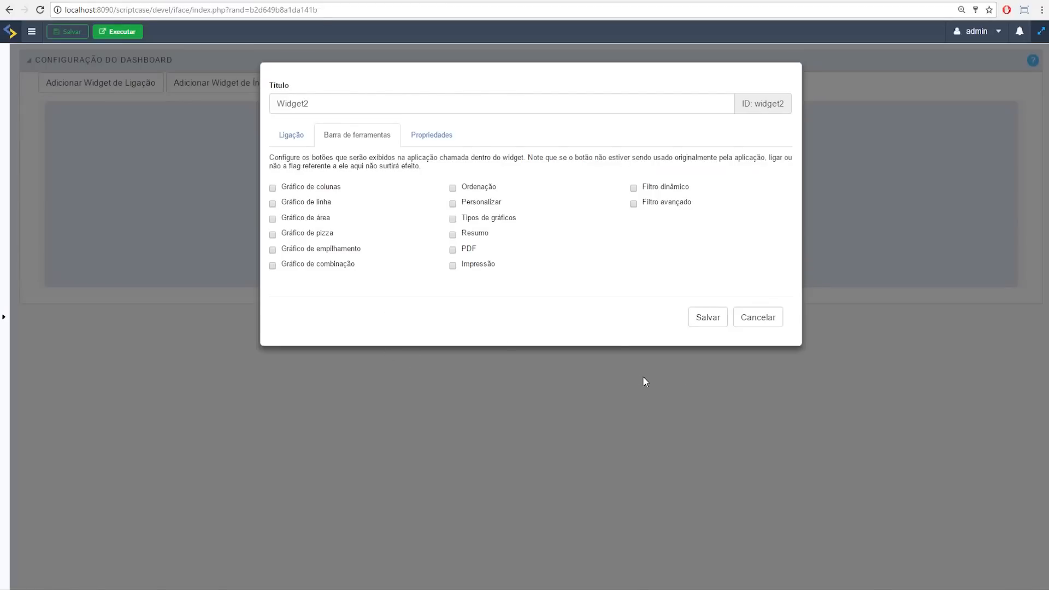
Step: Make the widget non-movable, headerless, non-expandable and non-removable, then save it
{"action": "left_click", "coordinate": [436, 137]}
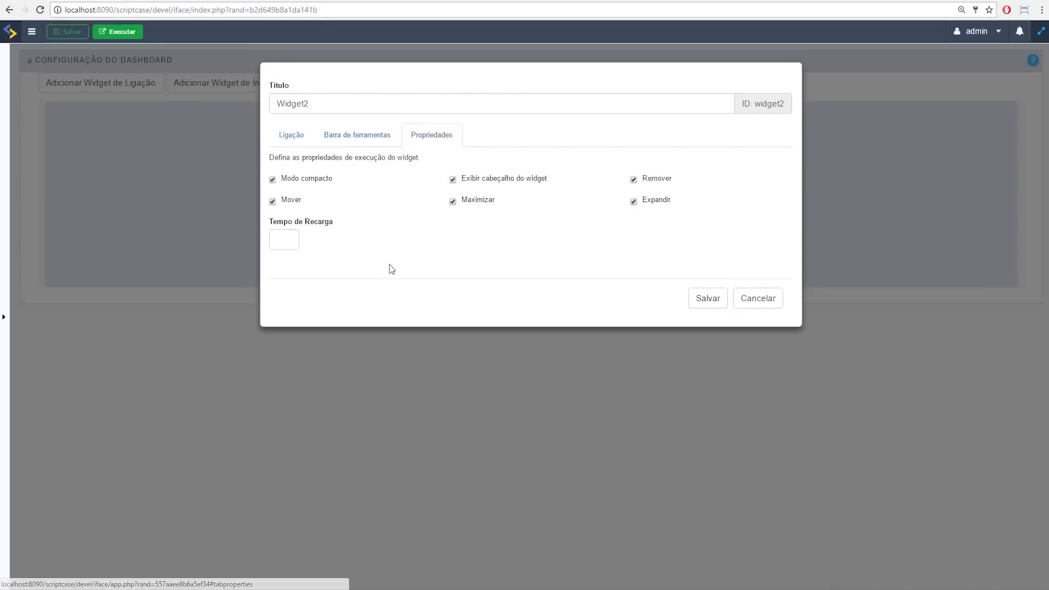
{"action": "left_click", "coordinate": [273, 202]}
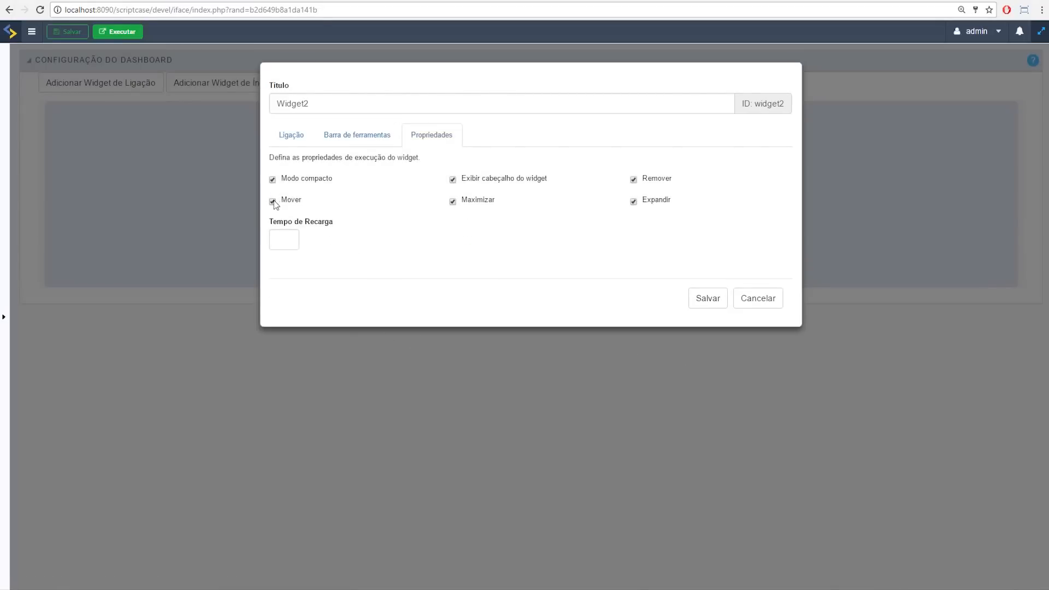
{"action": "left_click", "coordinate": [454, 180]}
{"action": "left_click", "coordinate": [634, 202]}
{"action": "left_click", "coordinate": [634, 180]}
{"action": "left_click", "coordinate": [709, 300]}
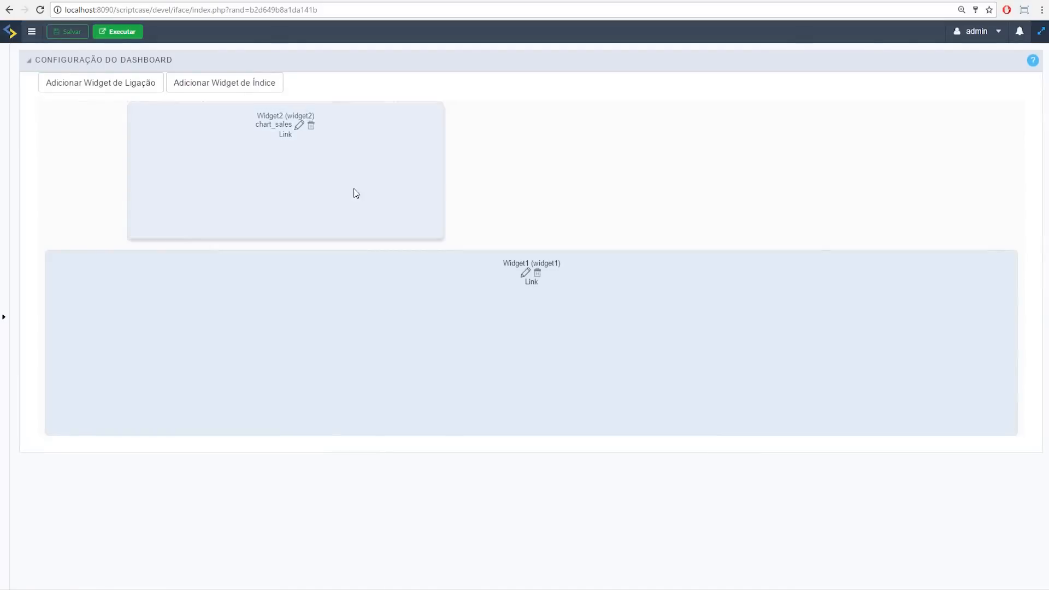
Step: Move Widget2 to the left edge, delete Widget1, and enlarge Widget2 to fill the left half
{"action": "left_click_drag", "start_coordinate": [375, 185], "coordinate": [303, 187]}
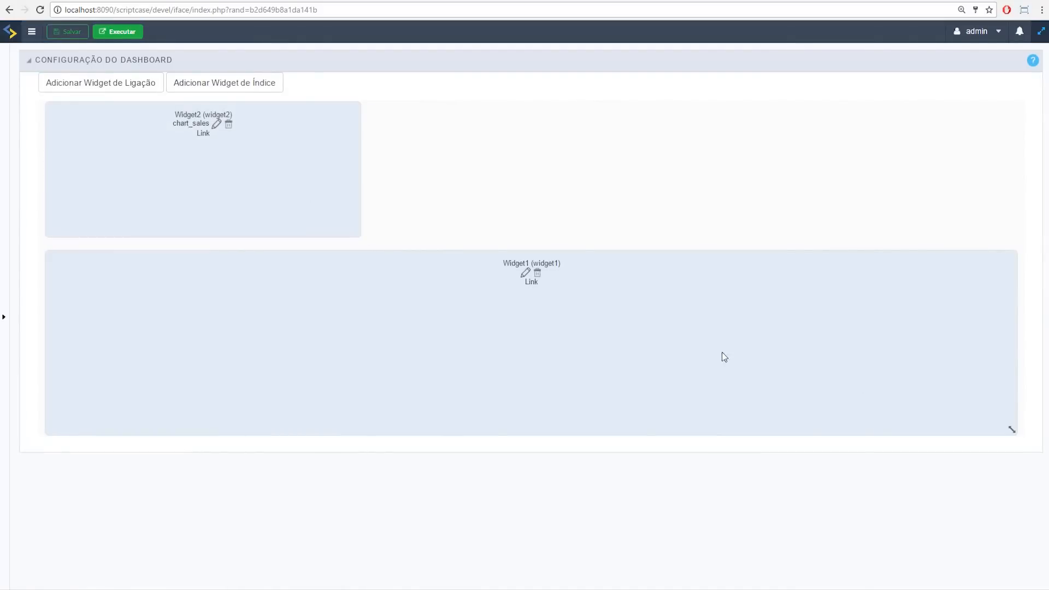
{"action": "left_click", "coordinate": [538, 274]}
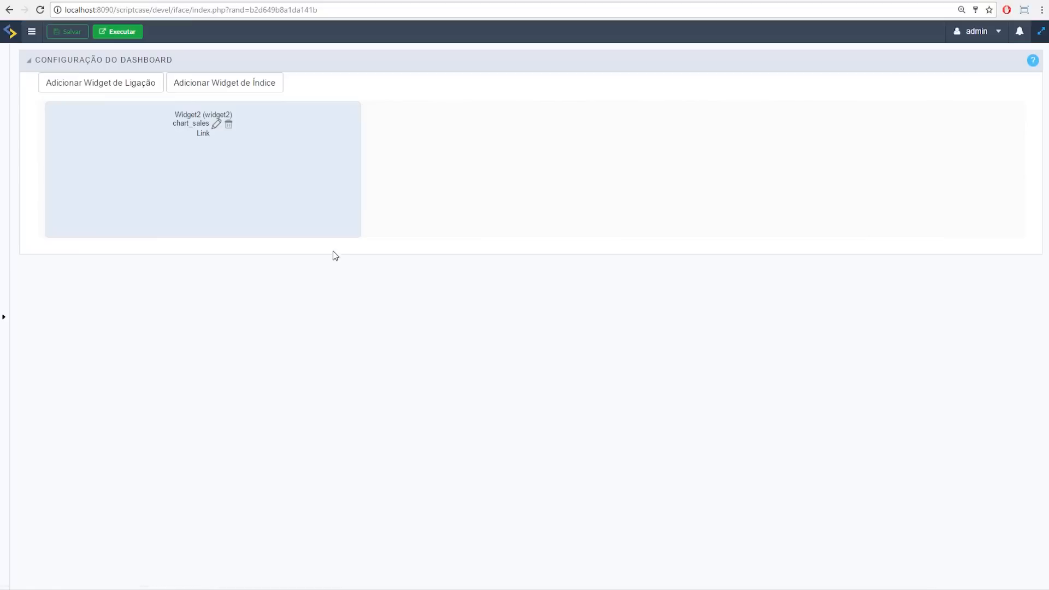
{"action": "left_click_drag", "start_coordinate": [355, 230], "coordinate": [621, 531]}
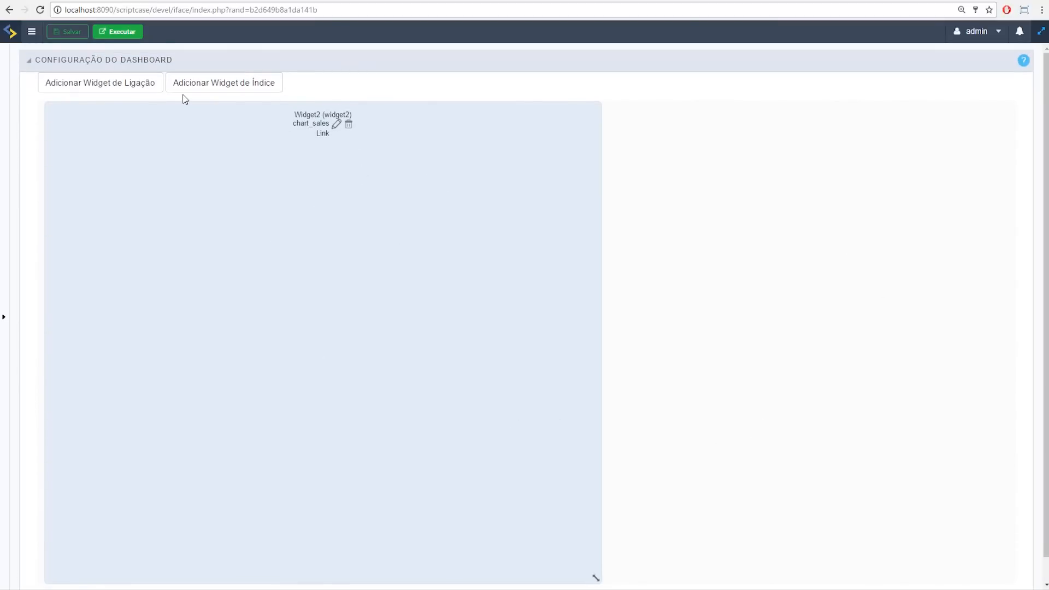
{"action": "left_click", "coordinate": [213, 88]}
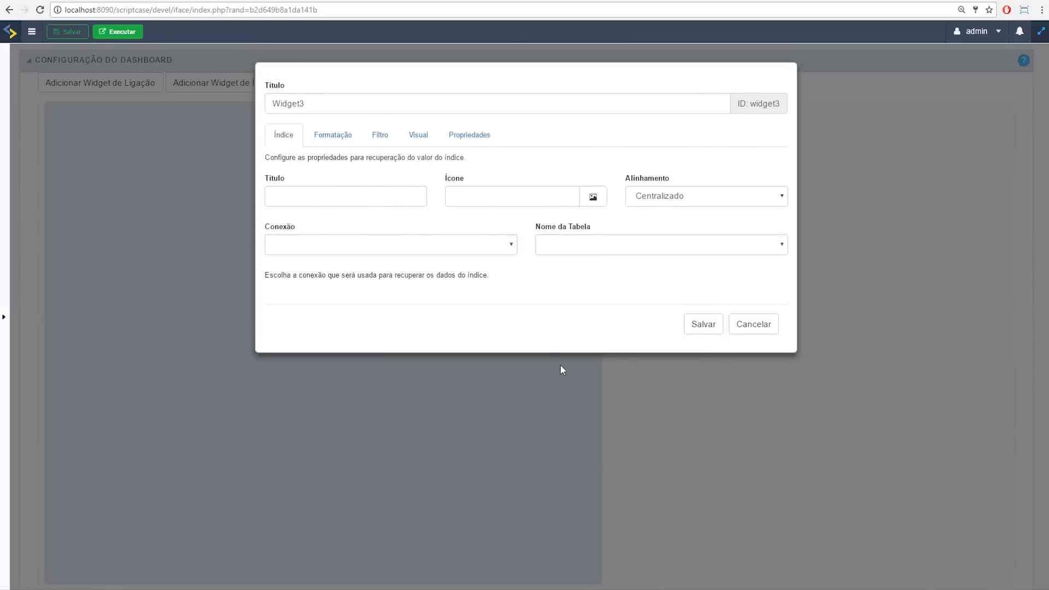
Step: Set the index widget's source to conn_mysql, table sales, with Sales as the metric field
{"action": "left_click", "coordinate": [429, 249]}
{"action": "left_click", "coordinate": [354, 281]}
{"action": "left_click", "coordinate": [548, 243]}
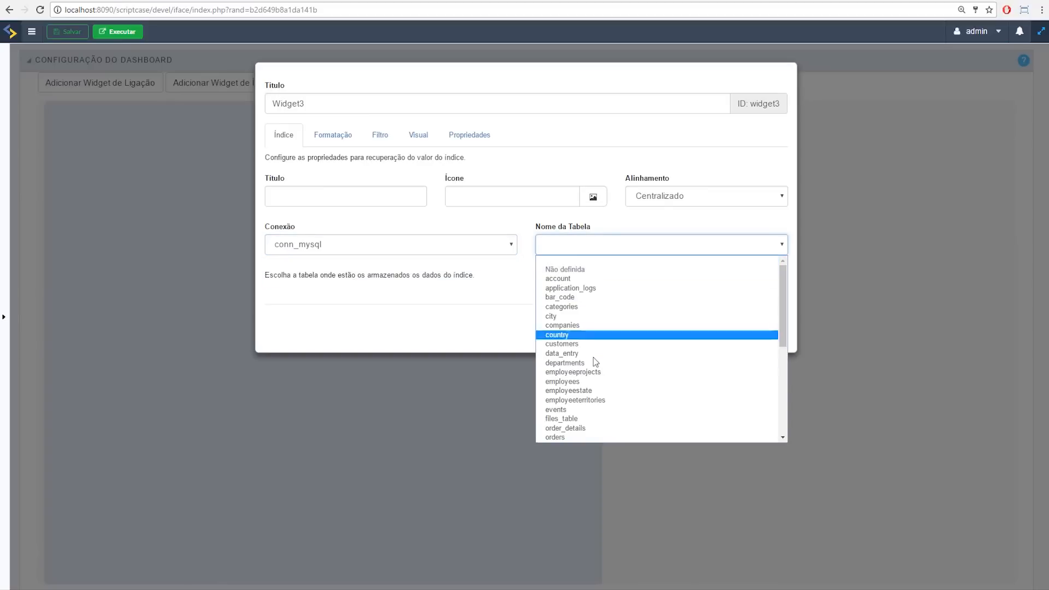
{"action": "key", "text": "s"}
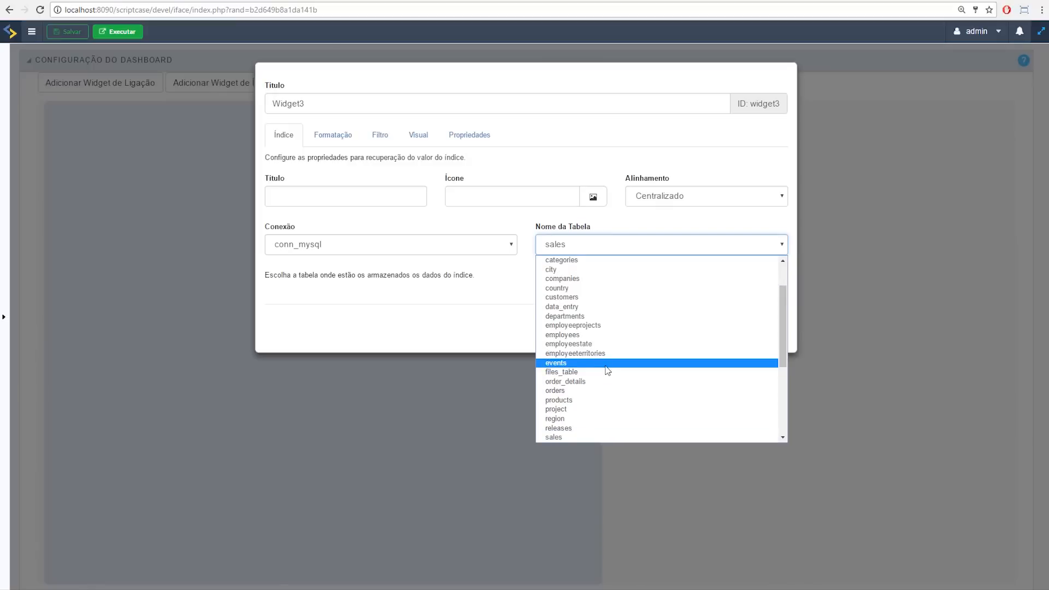
{"action": "left_click", "coordinate": [581, 437]}
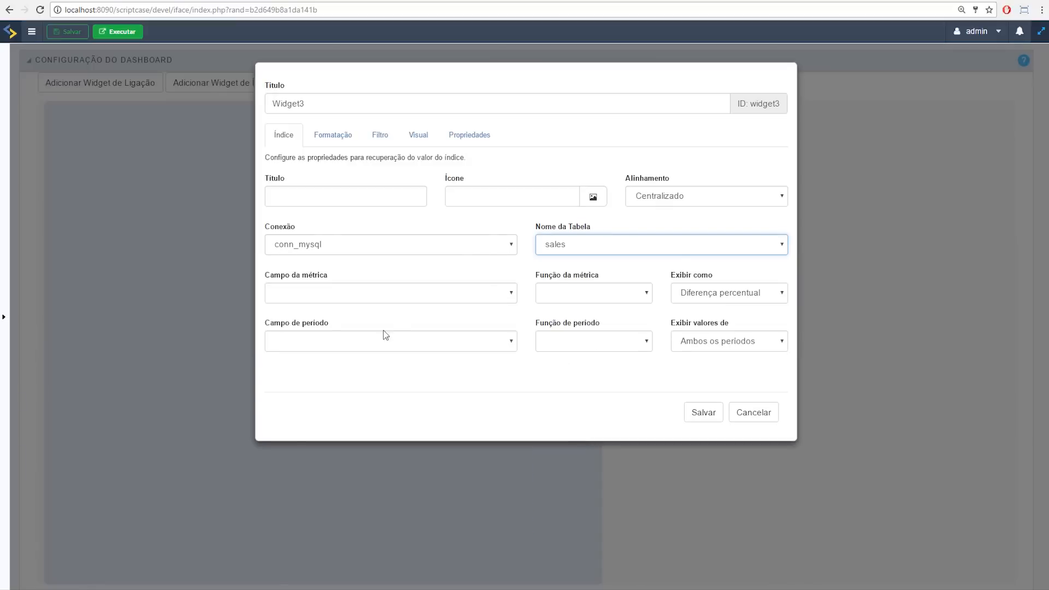
{"action": "left_click", "coordinate": [377, 295]}
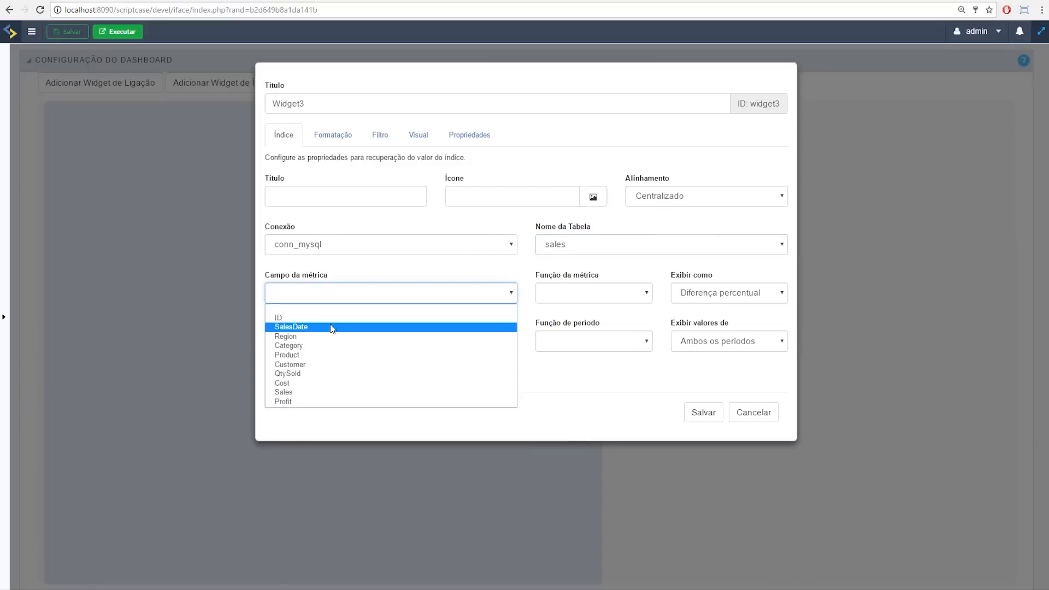
{"action": "left_click", "coordinate": [335, 356]}
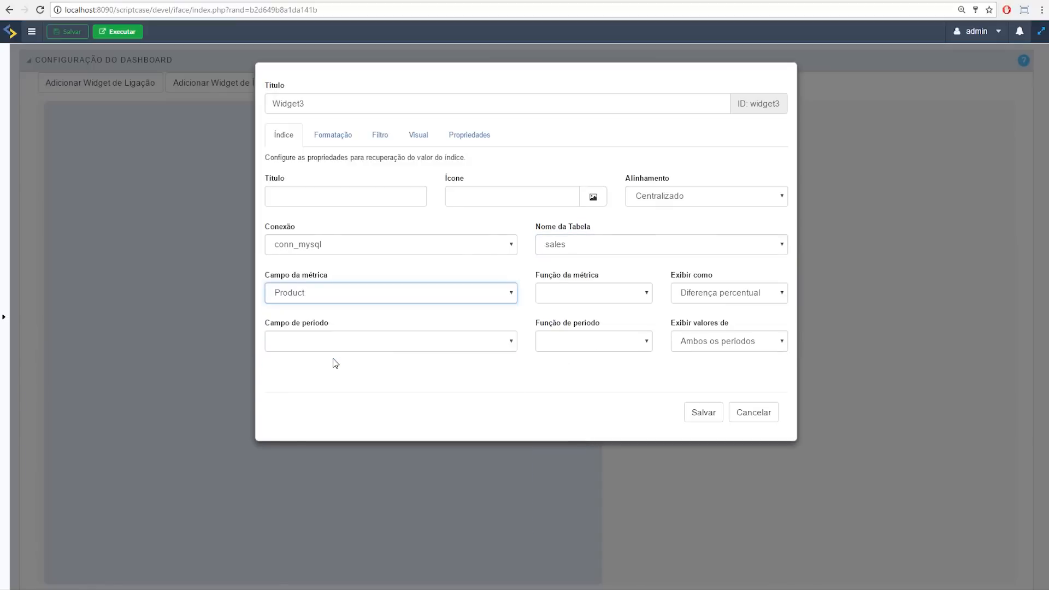
{"action": "left_click", "coordinate": [364, 293]}
{"action": "left_click", "coordinate": [310, 390]}
Step: Sum Sales, display as Valor, group SalesDate by Mês, title it 'Vendas por ano', and view Formatação
{"action": "left_click", "coordinate": [559, 303]}
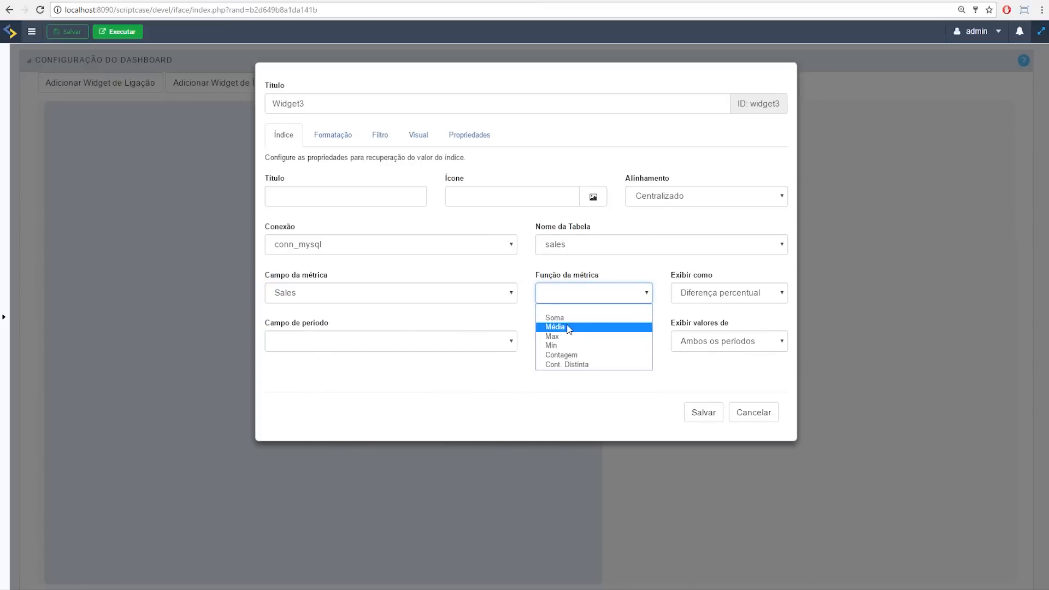
{"action": "left_click", "coordinate": [571, 323]}
{"action": "left_click", "coordinate": [704, 299]}
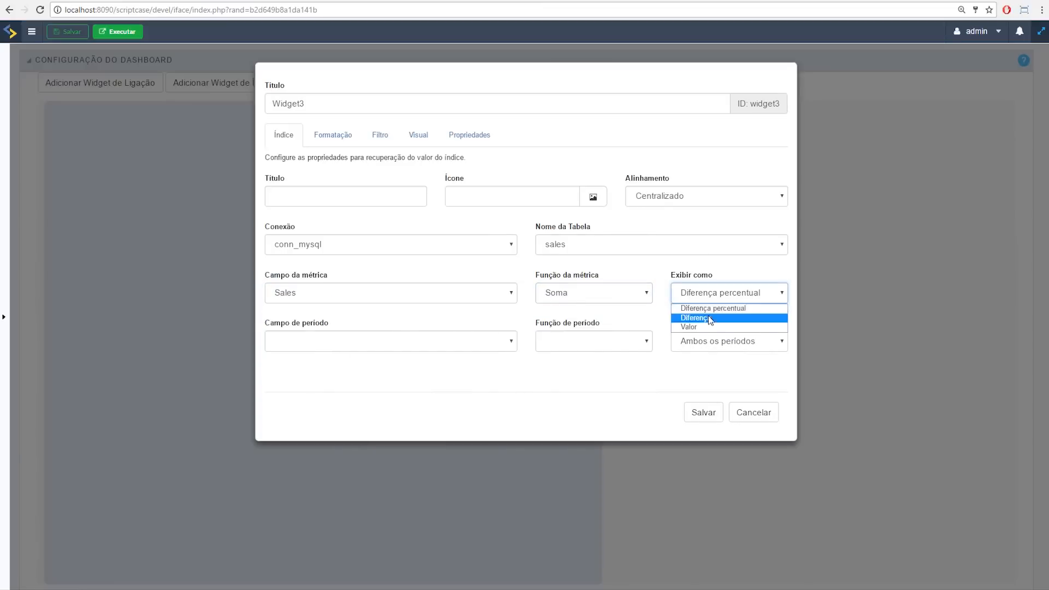
{"action": "left_click", "coordinate": [708, 324]}
{"action": "left_click", "coordinate": [712, 297]}
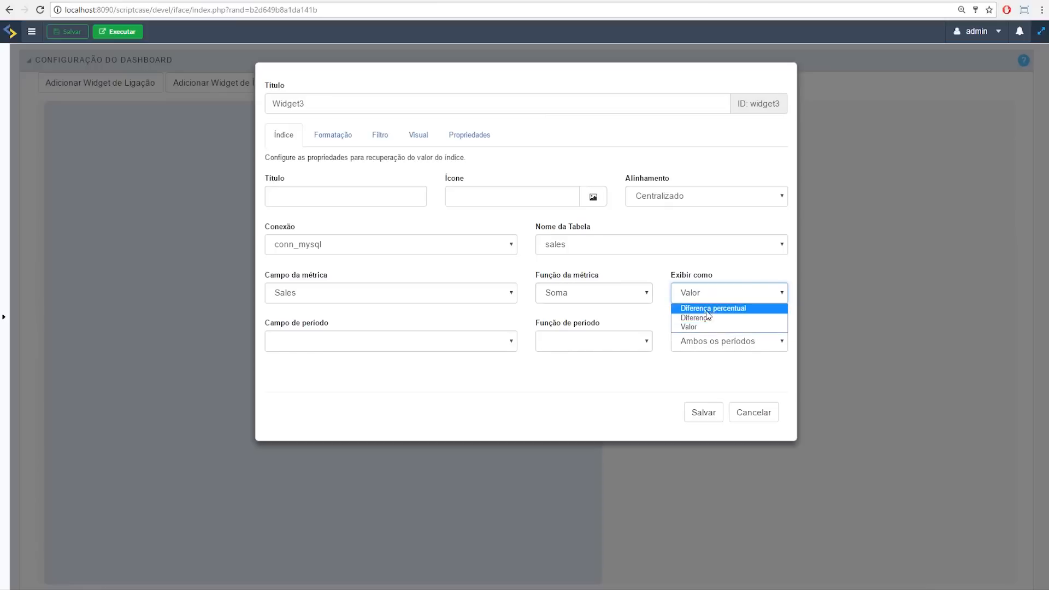
{"action": "left_click", "coordinate": [655, 316]}
{"action": "left_click", "coordinate": [429, 344]}
{"action": "left_click", "coordinate": [391, 367]}
{"action": "left_click", "coordinate": [640, 350]}
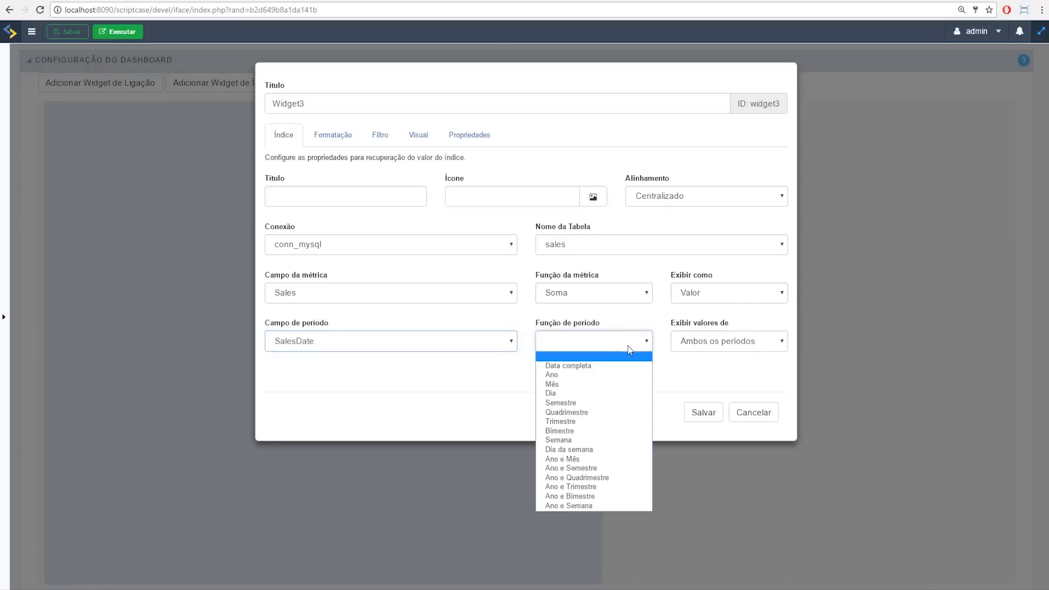
{"action": "left_click", "coordinate": [553, 385]}
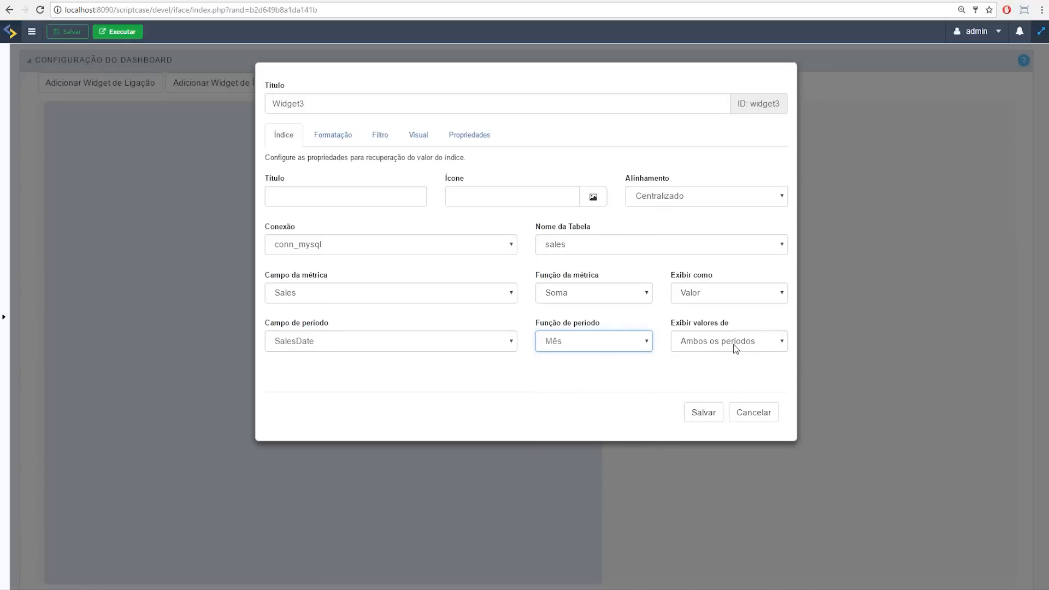
{"action": "left_click", "coordinate": [322, 189]}
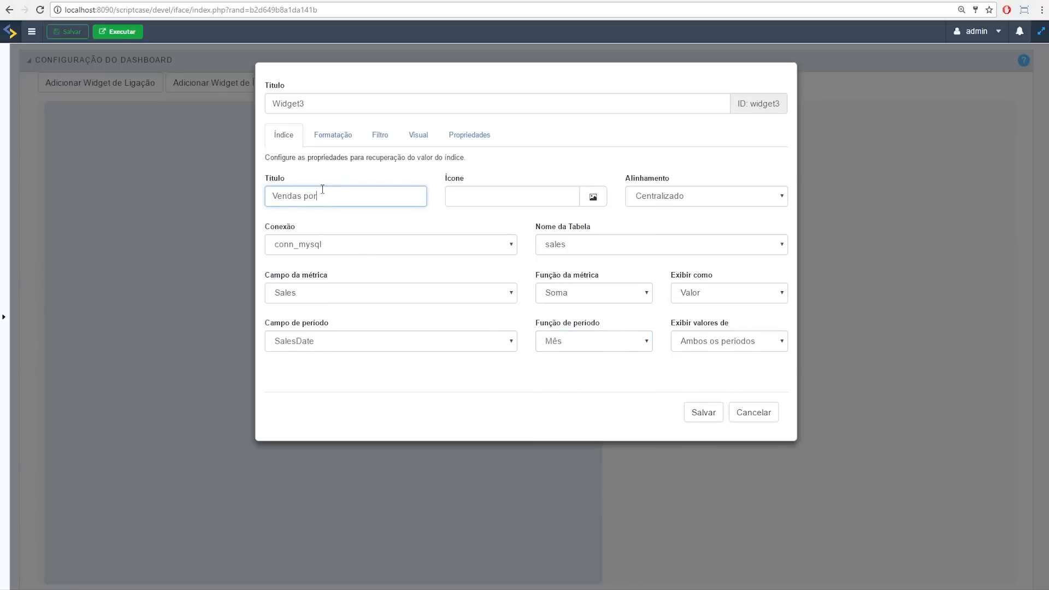
{"action": "left_click", "coordinate": [335, 138]}
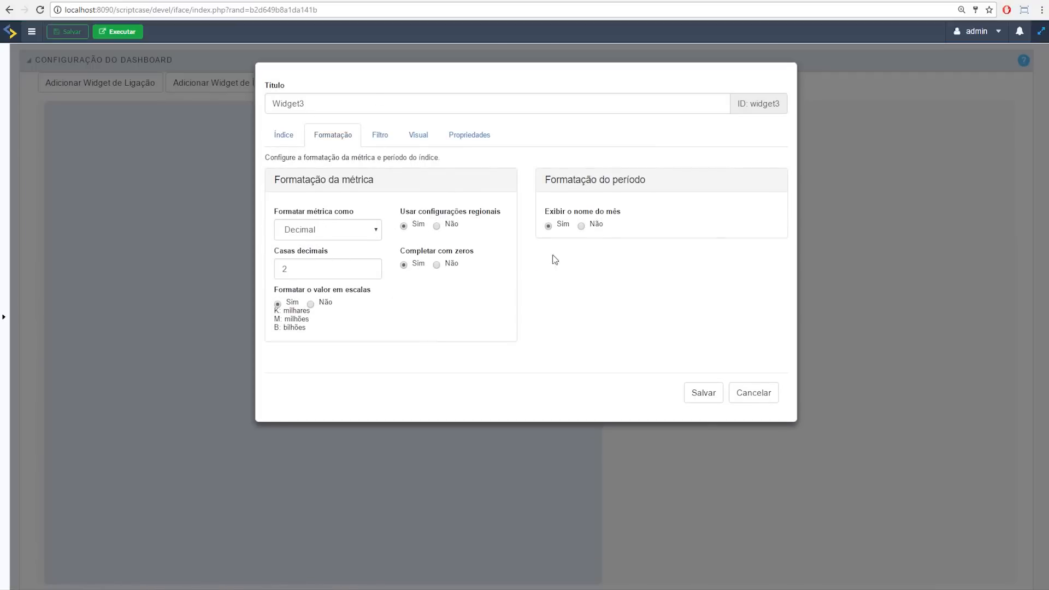
Step: Review the Filtro, Visual and Propriedades tabs, save Widget3, and place it right of Widget2
{"action": "left_click", "coordinate": [382, 135]}
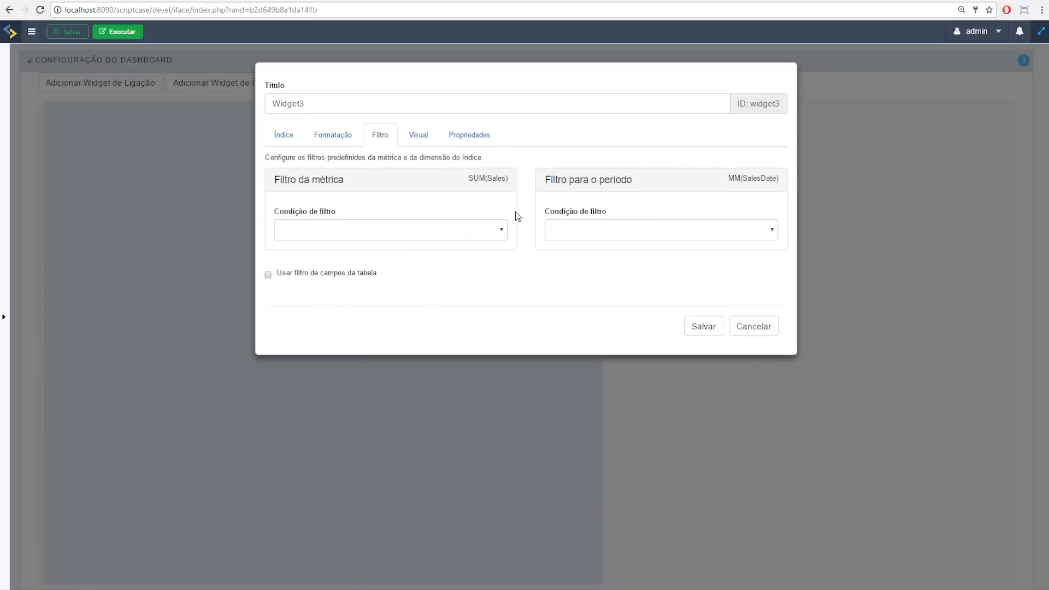
{"action": "left_click", "coordinate": [417, 140]}
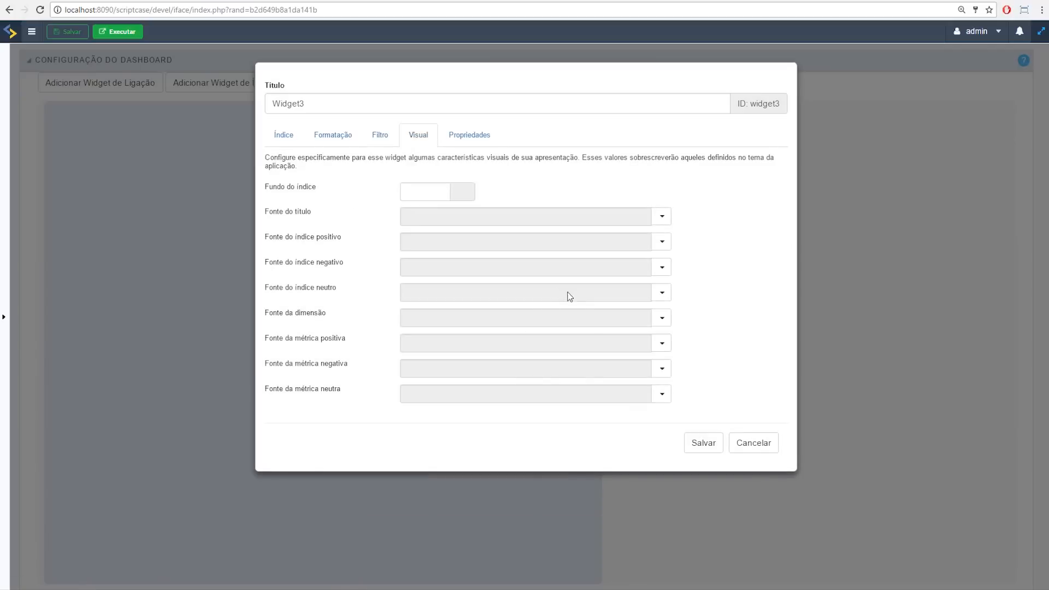
{"action": "left_click", "coordinate": [470, 135]}
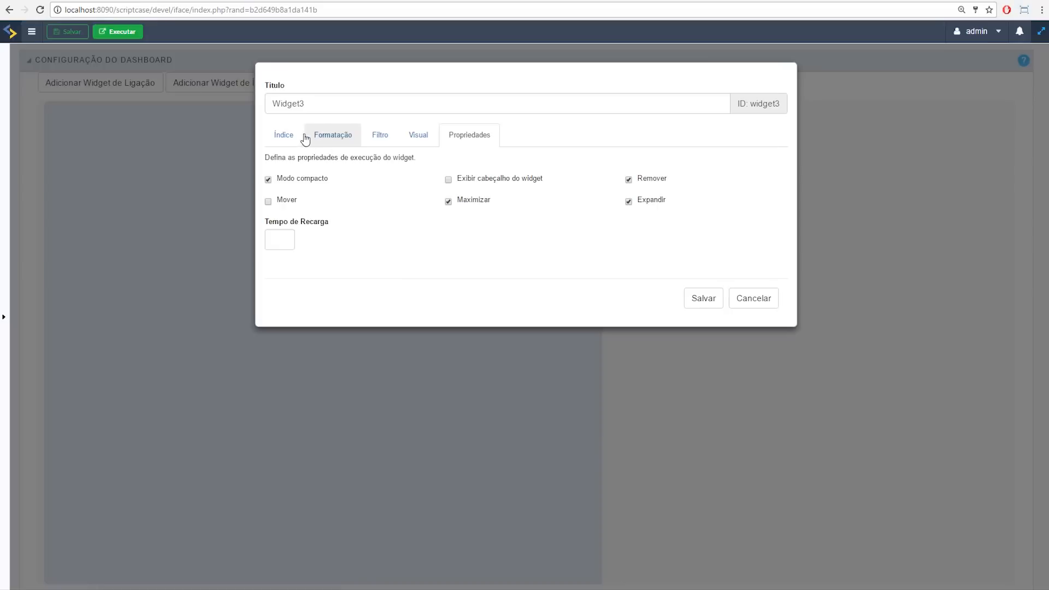
{"action": "left_click", "coordinate": [284, 138]}
{"action": "left_click", "coordinate": [703, 412]}
{"action": "left_click_drag", "start_coordinate": [774, 223], "coordinate": [719, 184]}
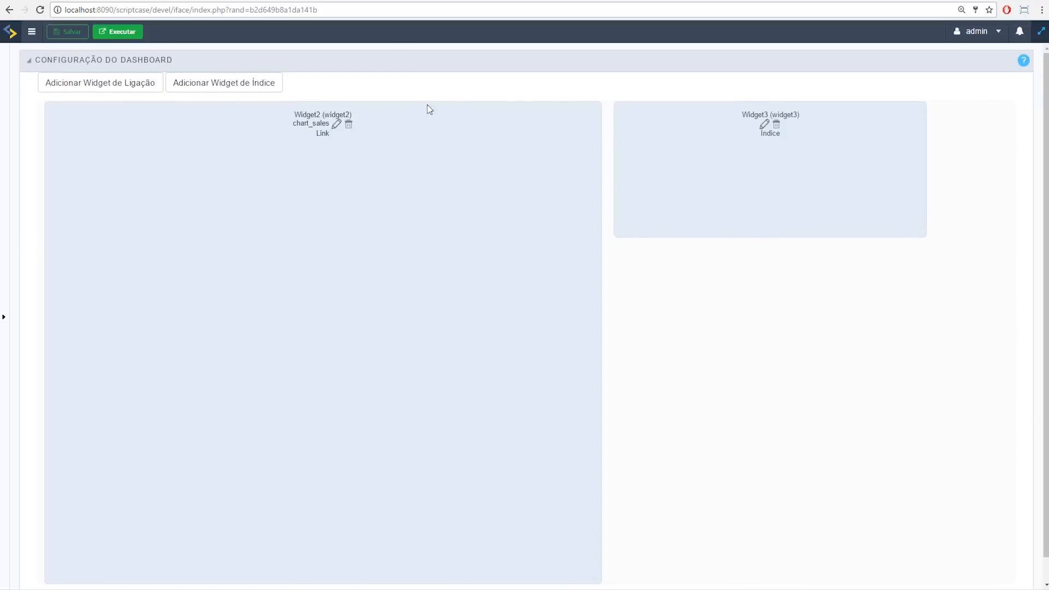
Step: Add an index widget using conn_mysql, table sales, metric Sales and period field SalesDate
{"action": "left_click", "coordinate": [262, 89]}
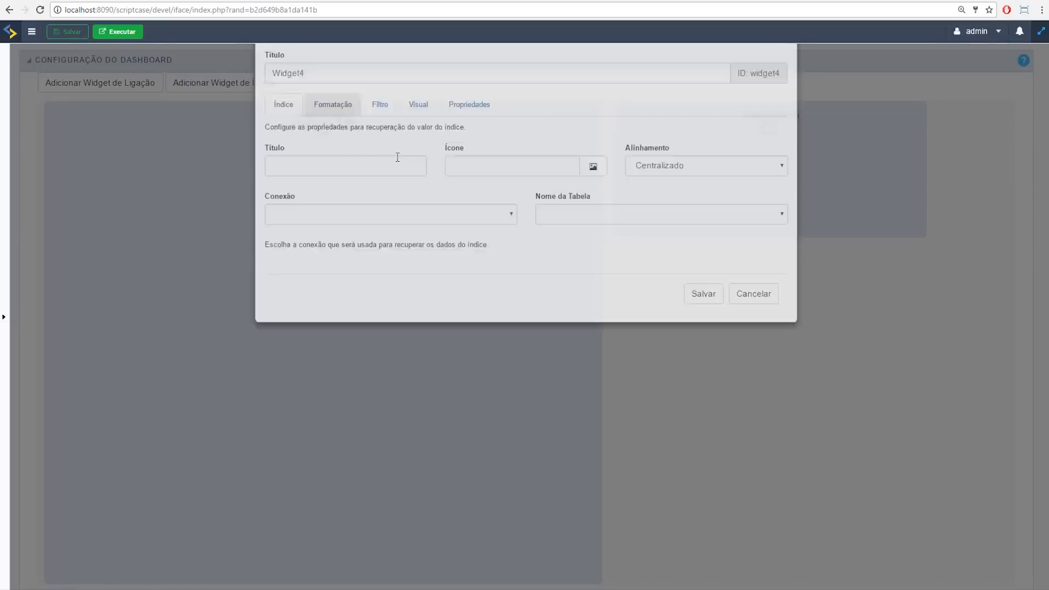
{"action": "left_click", "coordinate": [376, 253]}
{"action": "left_click", "coordinate": [412, 274]}
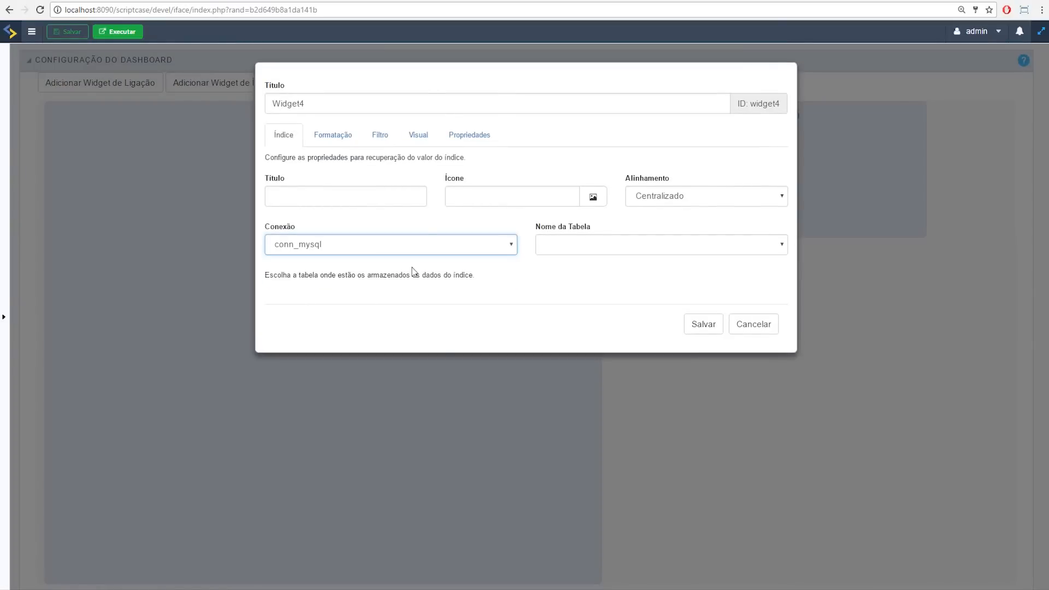
{"action": "left_click", "coordinate": [582, 249]}
{"action": "key", "text": "s"}
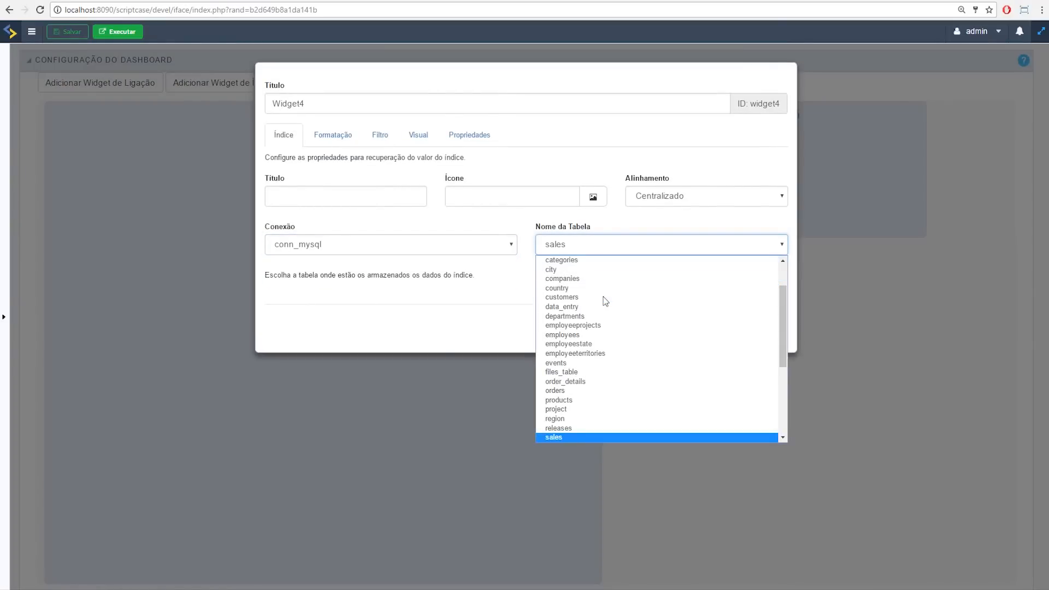
{"action": "key", "text": "Return"}
{"action": "left_click", "coordinate": [382, 293]}
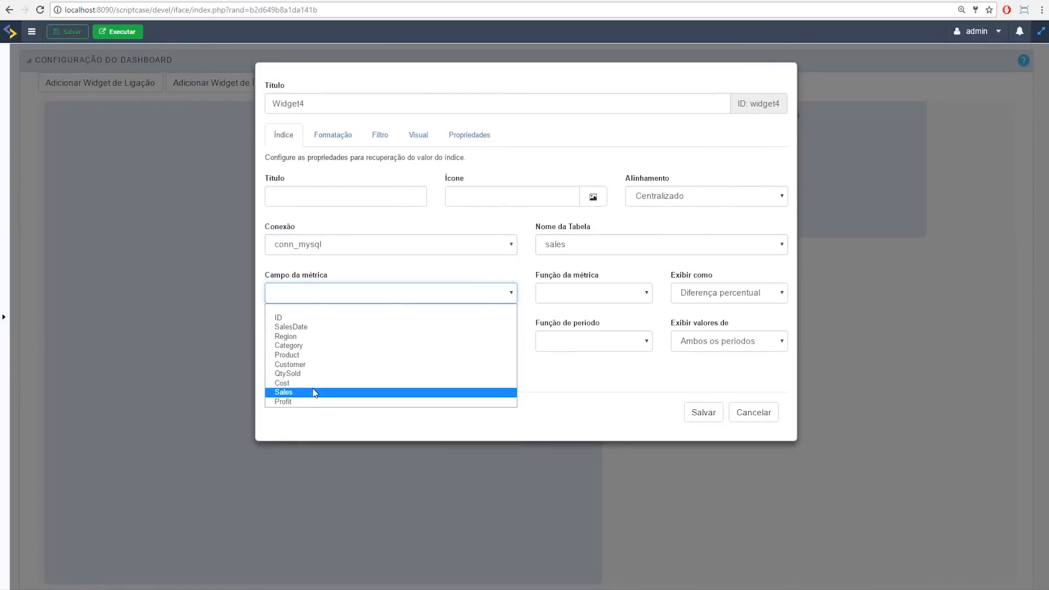
{"action": "left_click", "coordinate": [314, 393]}
{"action": "left_click", "coordinate": [313, 347]}
{"action": "left_click", "coordinate": [354, 364]}
Step: Group by Mês, sum with Soma, display as Valor, save Widget4, and drag it below Widget3
{"action": "left_click", "coordinate": [588, 344]}
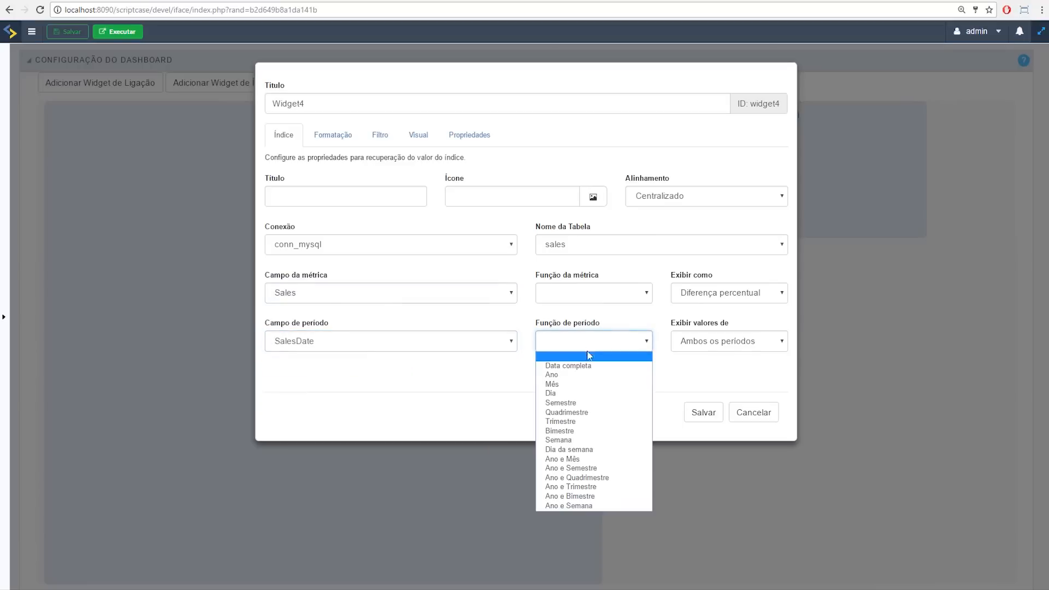
{"action": "left_click", "coordinate": [585, 385]}
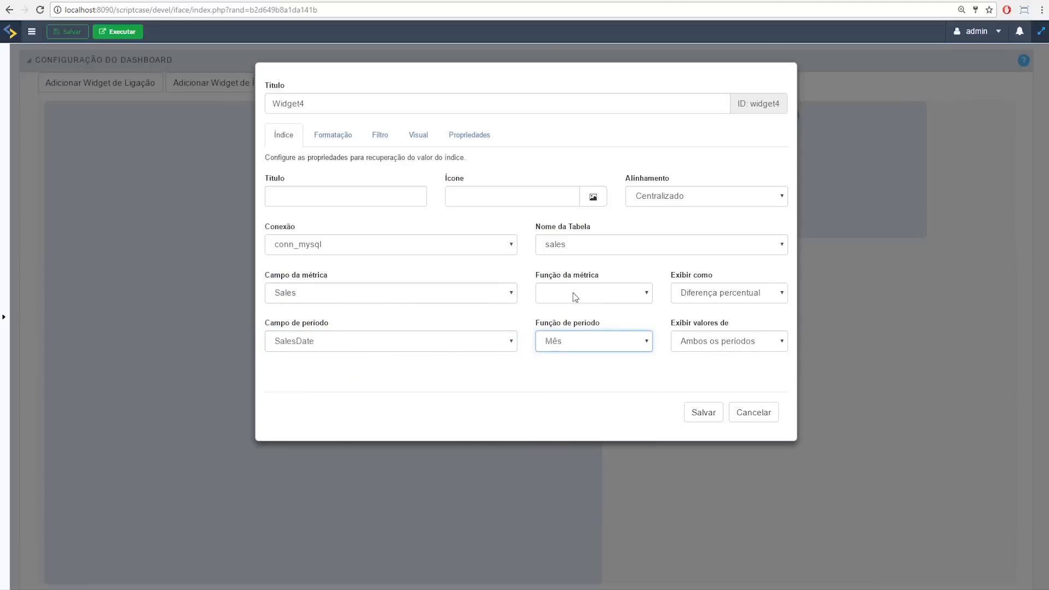
{"action": "left_click", "coordinate": [575, 297]}
{"action": "left_click", "coordinate": [579, 318]}
{"action": "left_click", "coordinate": [686, 294]}
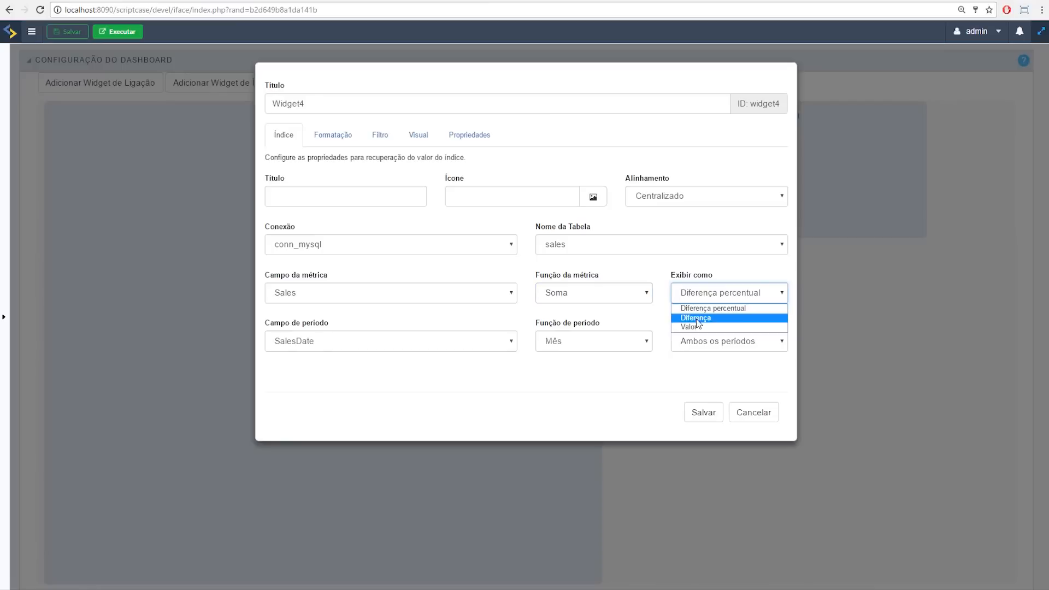
{"action": "left_click", "coordinate": [713, 318]}
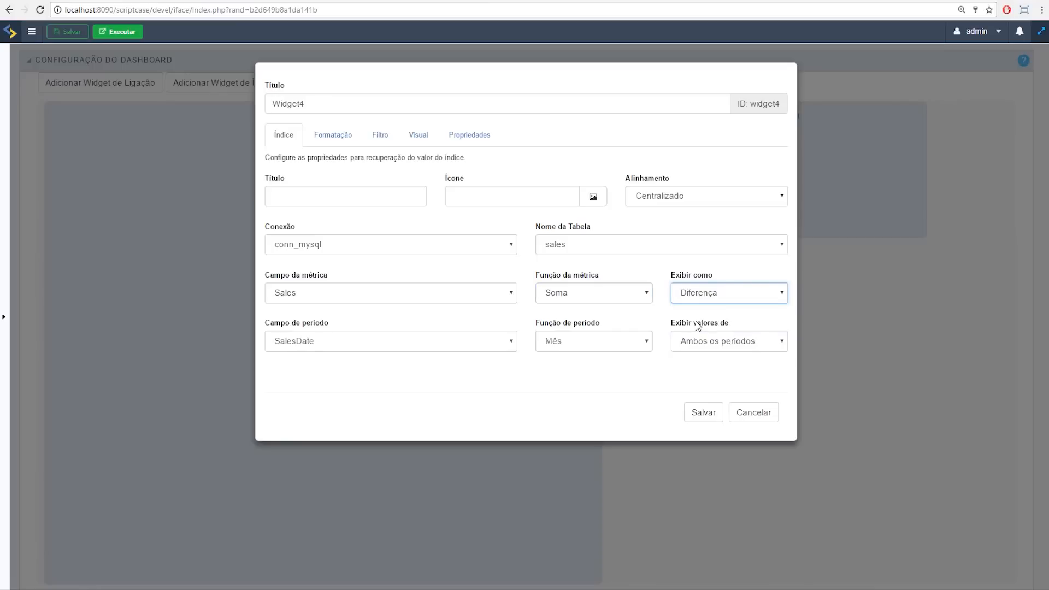
{"action": "left_click", "coordinate": [719, 291]}
{"action": "left_click", "coordinate": [704, 327]}
{"action": "left_click", "coordinate": [703, 413]}
{"action": "left_click_drag", "start_coordinate": [852, 169], "coordinate": [797, 323]}
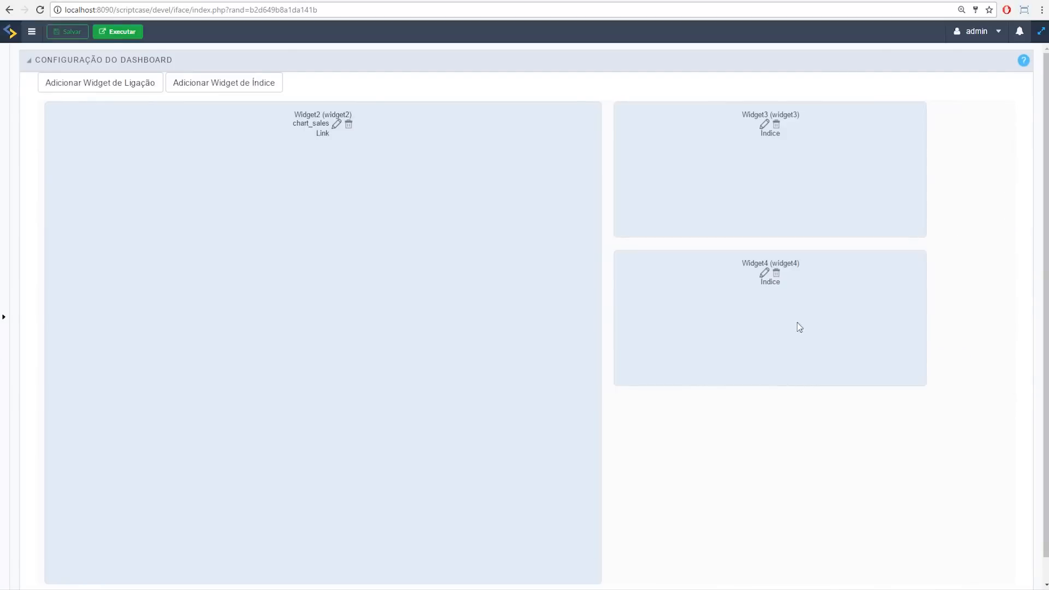
Step: Set Widget4's Exibir como option to Diferença percentual and save it
{"action": "left_click", "coordinate": [764, 125]}
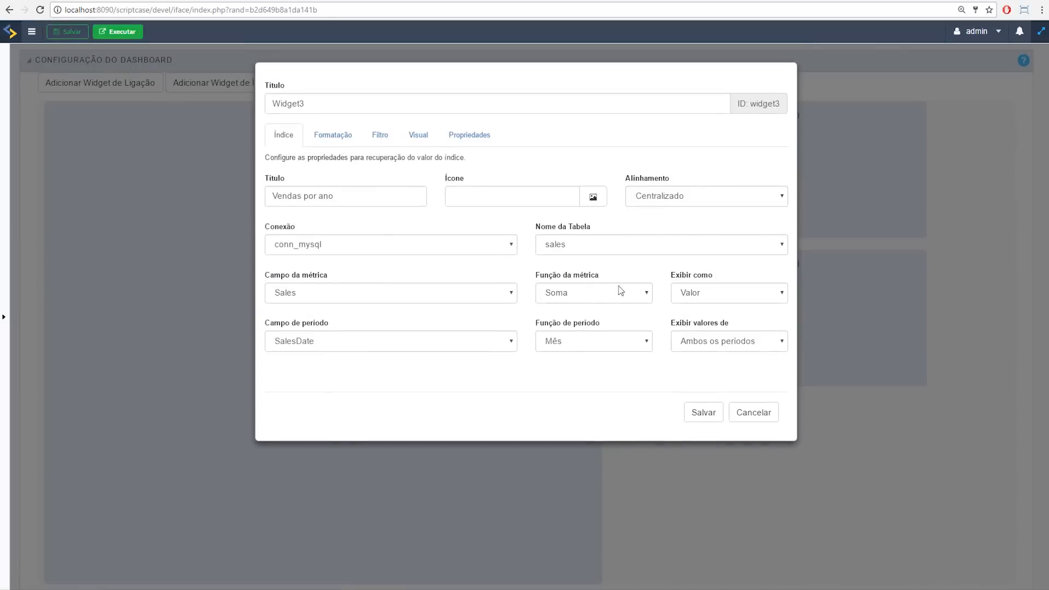
{"action": "left_click", "coordinate": [753, 418]}
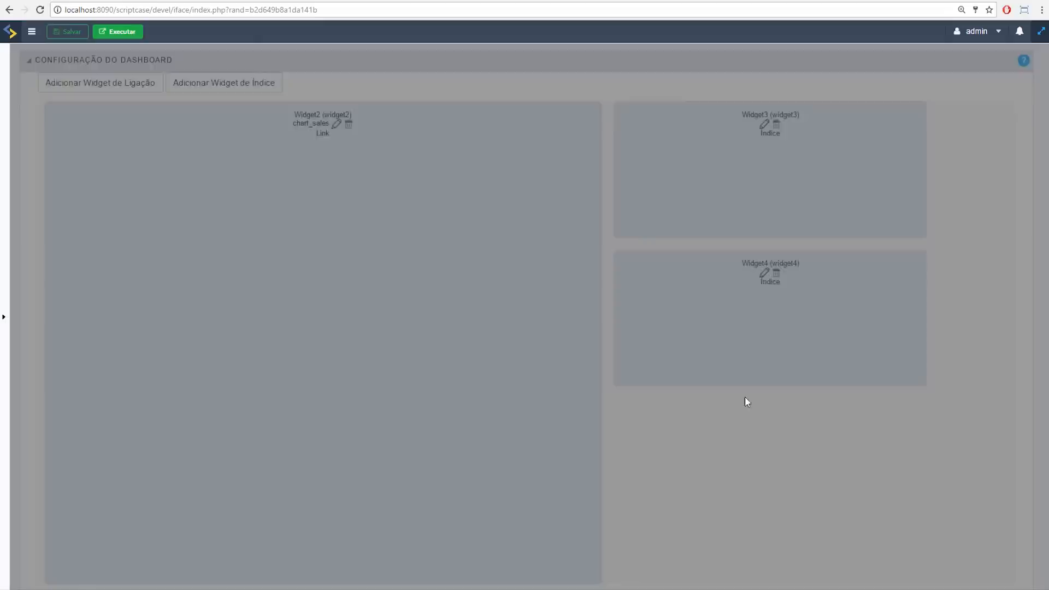
{"action": "left_click", "coordinate": [764, 276]}
{"action": "left_click", "coordinate": [690, 294]}
{"action": "left_click", "coordinate": [692, 307]}
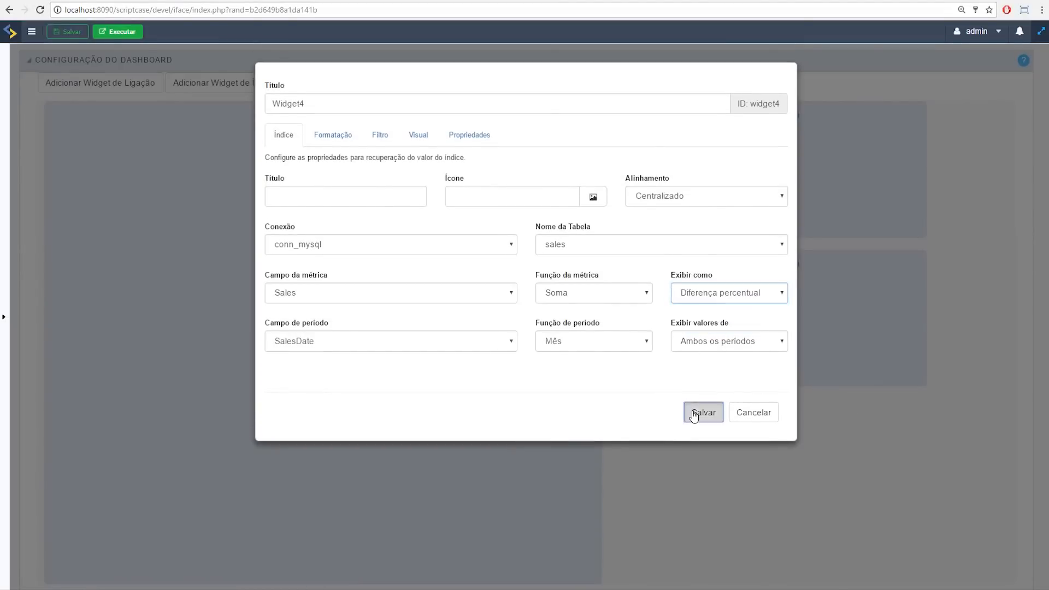
{"action": "left_click", "coordinate": [694, 415]}
Step: Enlarge Widget3 and Widget4 to fill the right-hand column, making Widget4 taller
{"action": "left_click_drag", "start_coordinate": [921, 232], "coordinate": [1005, 334]}
{"action": "left_click_drag", "start_coordinate": [925, 478], "coordinate": [1011, 560]}
{"action": "scroll", "coordinate": [960, 460], "scroll_direction": "down", "scroll_amount": 1}
{"action": "left_click_drag", "start_coordinate": [1003, 503], "coordinate": [1005, 552]}
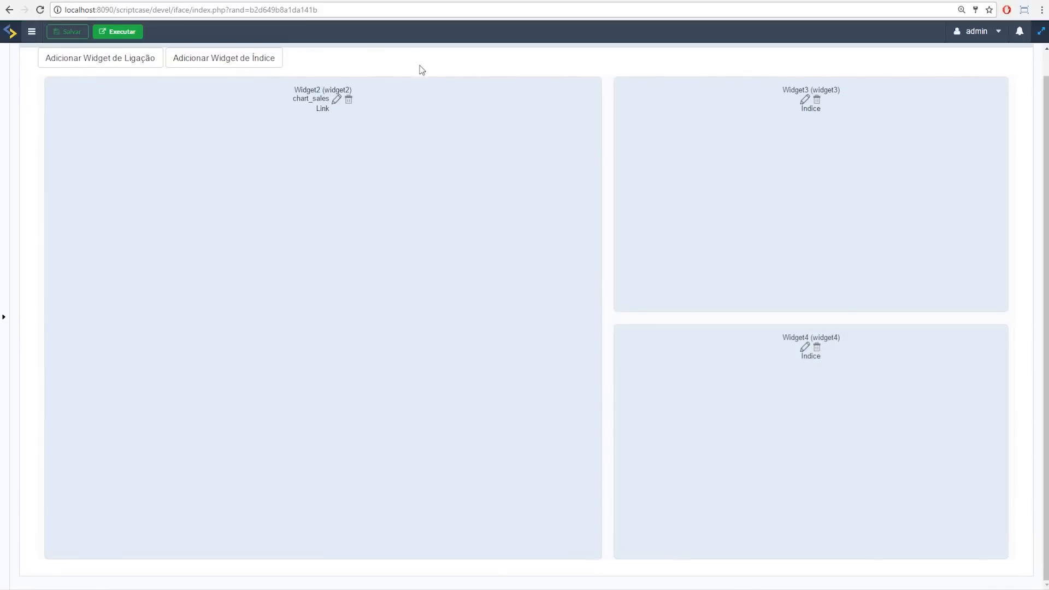
{"action": "left_click", "coordinate": [117, 34]}
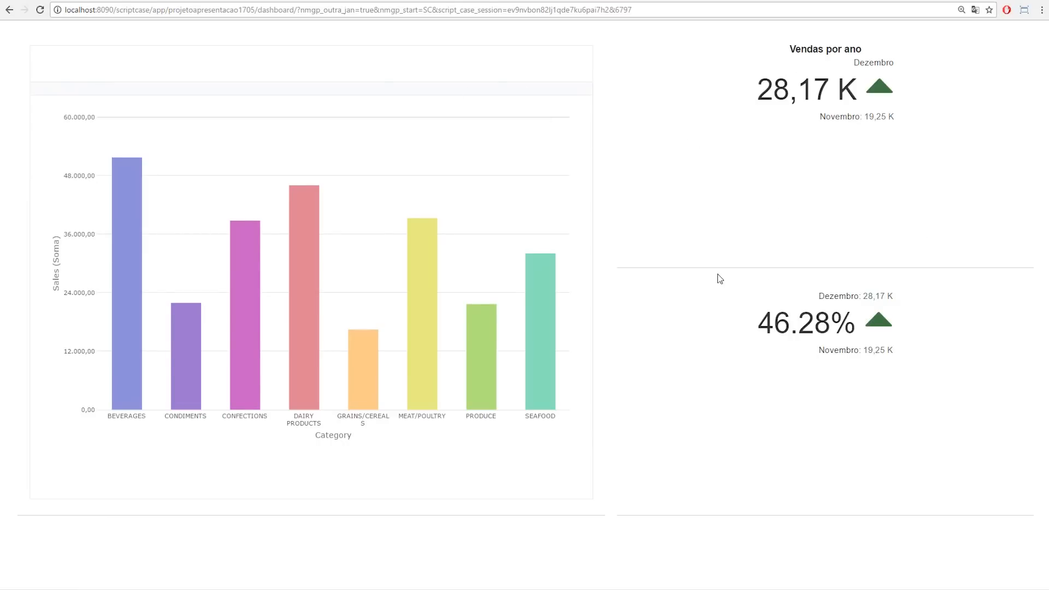
Step: Return from the running dashboard to its widget configuration layout
{"action": "left_click", "coordinate": [60, 1]}
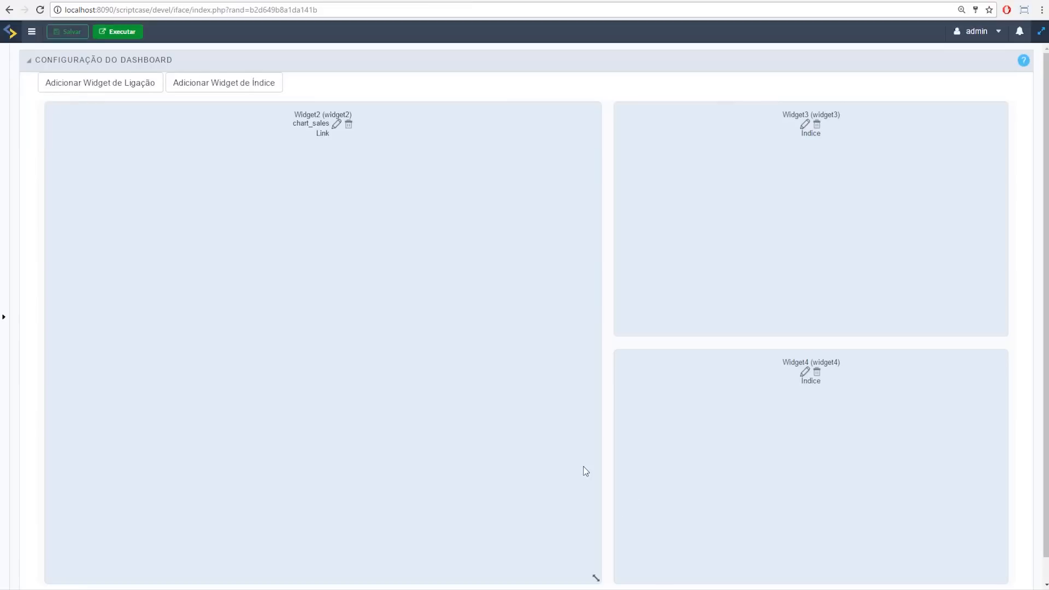
Step: Shrink Widget4 and Widget3, stack Widget3 above Widget4, and widen the Widget2 chart
{"action": "scroll", "coordinate": [586, 471], "scroll_direction": "down", "scroll_amount": 1}
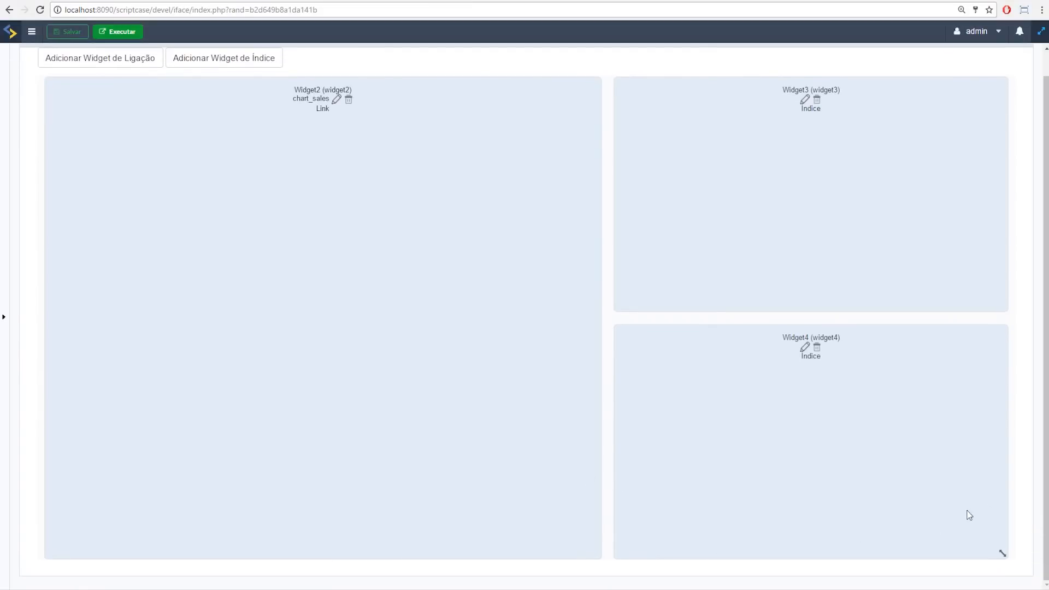
{"action": "left_click_drag", "start_coordinate": [1005, 555], "coordinate": [883, 501]}
{"action": "left_click_drag", "start_coordinate": [1001, 303], "coordinate": [922, 257]}
{"action": "left_click_drag", "start_coordinate": [831, 250], "coordinate": [904, 248]}
{"action": "left_click_drag", "start_coordinate": [595, 555], "coordinate": [683, 489]}
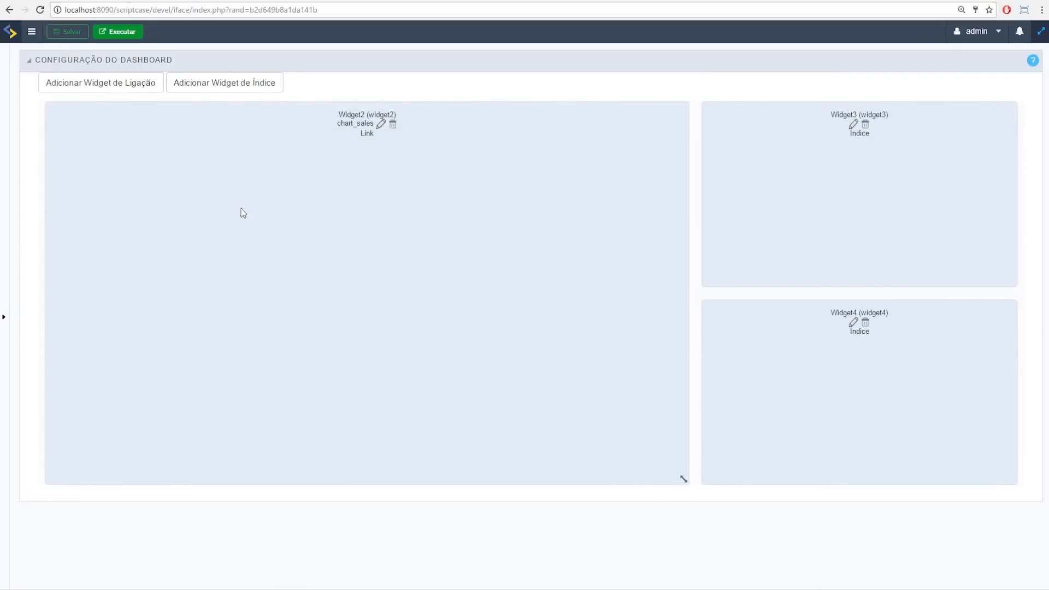
{"action": "left_click", "coordinate": [96, 81]}
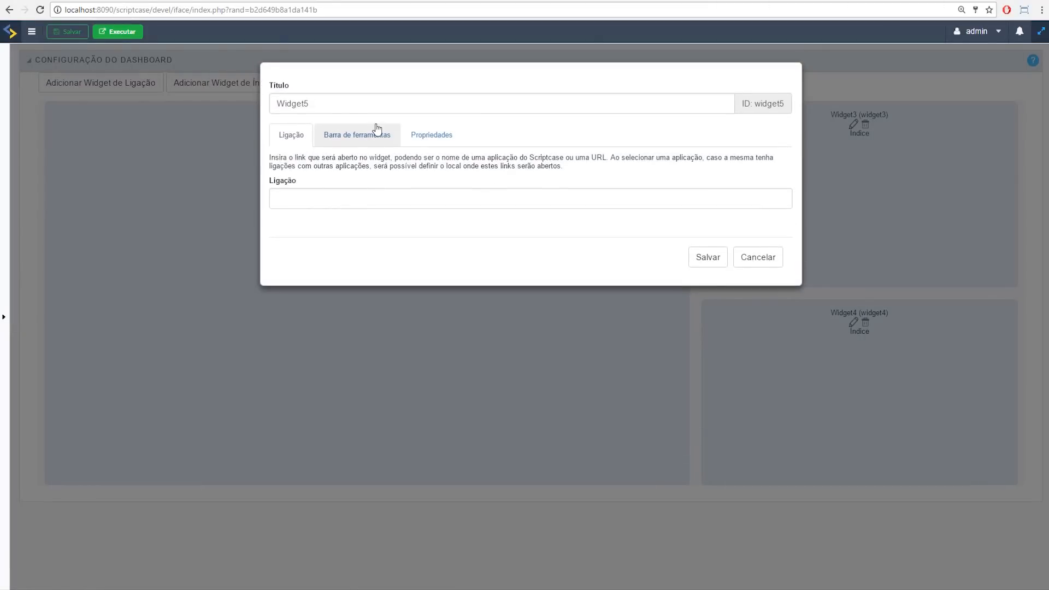
Step: Link the new Widget5 to grid_sales, save it, and move it below the Widget2 chart
{"action": "left_click", "coordinate": [571, 199]}
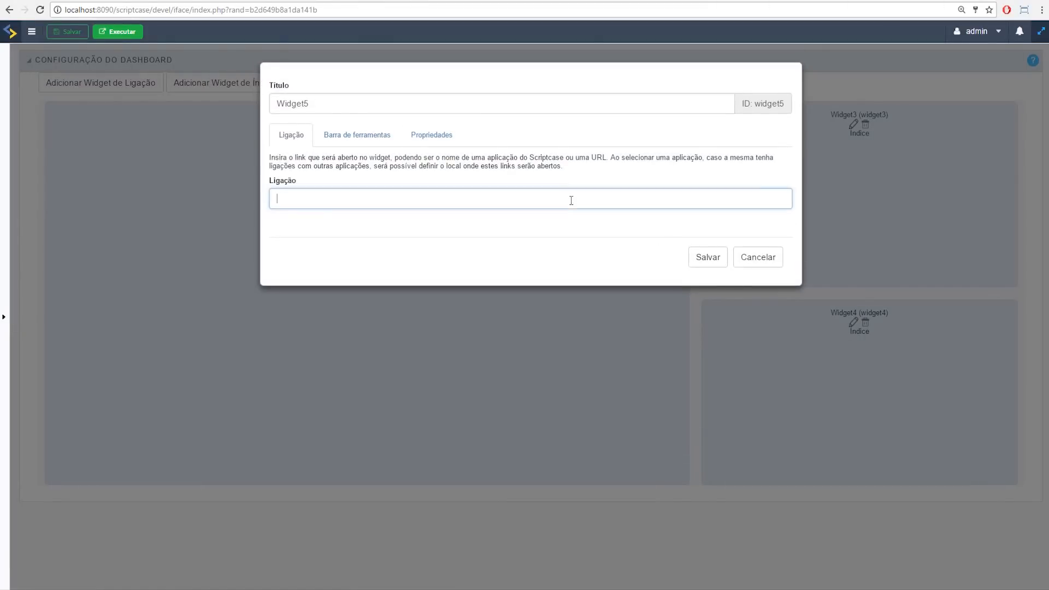
{"action": "scroll", "coordinate": [325, 310], "scroll_direction": "down", "scroll_amount": 2}
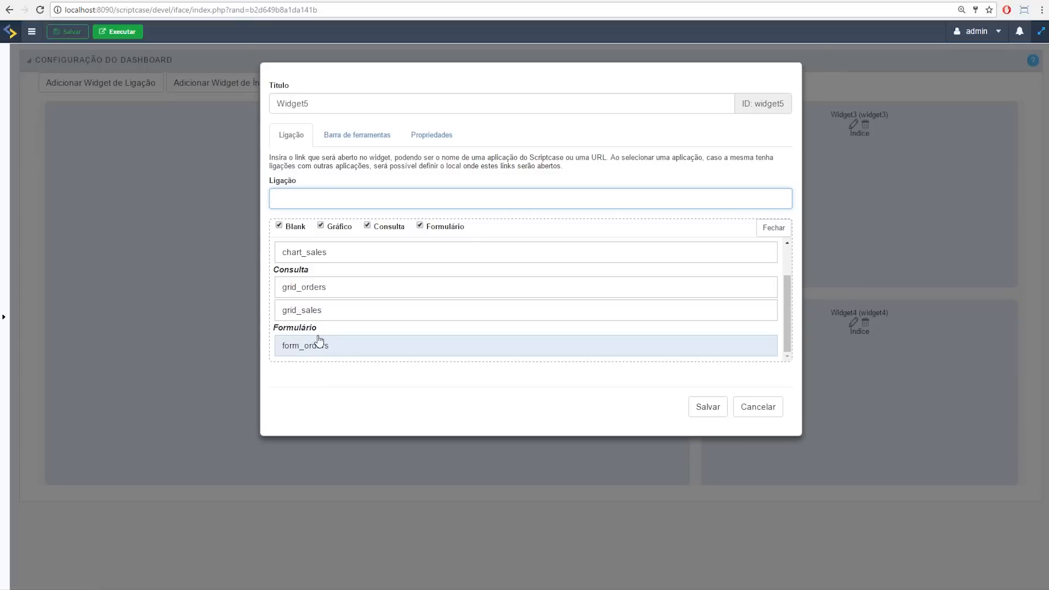
{"action": "left_click", "coordinate": [304, 310]}
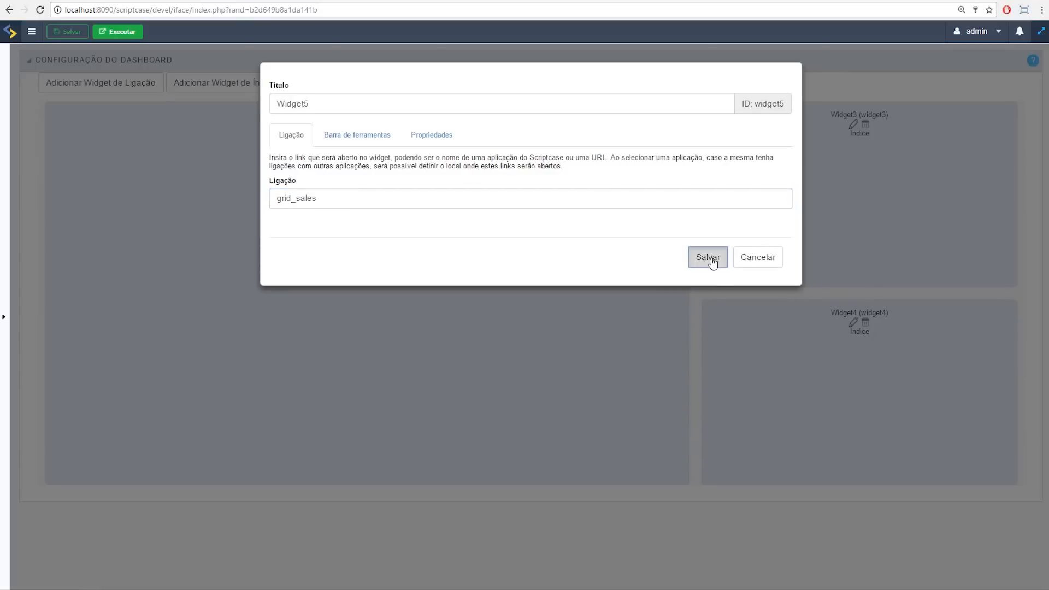
{"action": "left_click", "coordinate": [708, 258]}
{"action": "left_click_drag", "start_coordinate": [315, 237], "coordinate": [986, 574]}
{"action": "scroll", "coordinate": [492, 533], "scroll_direction": "down", "scroll_amount": 2}
Step: Align Widget5 with the left edge and stretch it across the full dashboard width
{"action": "left_click_drag", "start_coordinate": [875, 547], "coordinate": [761, 553]}
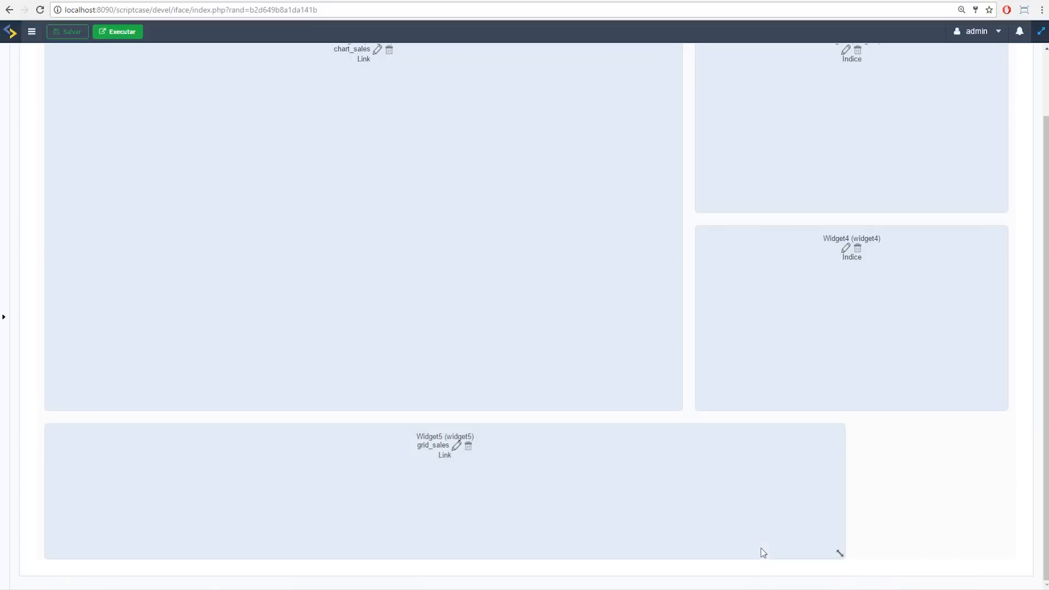
{"action": "left_click_drag", "start_coordinate": [877, 557], "coordinate": [963, 562]}
{"action": "mouse_move", "coordinate": [1006, 589]}
{"action": "left_mouse_down"}
{"action": "mouse_move", "coordinate": [1031, 574]}
{"action": "mouse_move", "coordinate": [1024, 587]}
{"action": "mouse_move", "coordinate": [950, 588]}
{"action": "mouse_move", "coordinate": [1026, 566]}
{"action": "mouse_move", "coordinate": [1021, 583]}
{"action": "mouse_move", "coordinate": [1005, 568]}
{"action": "mouse_move", "coordinate": [1001, 579]}
{"action": "left_mouse_up"}
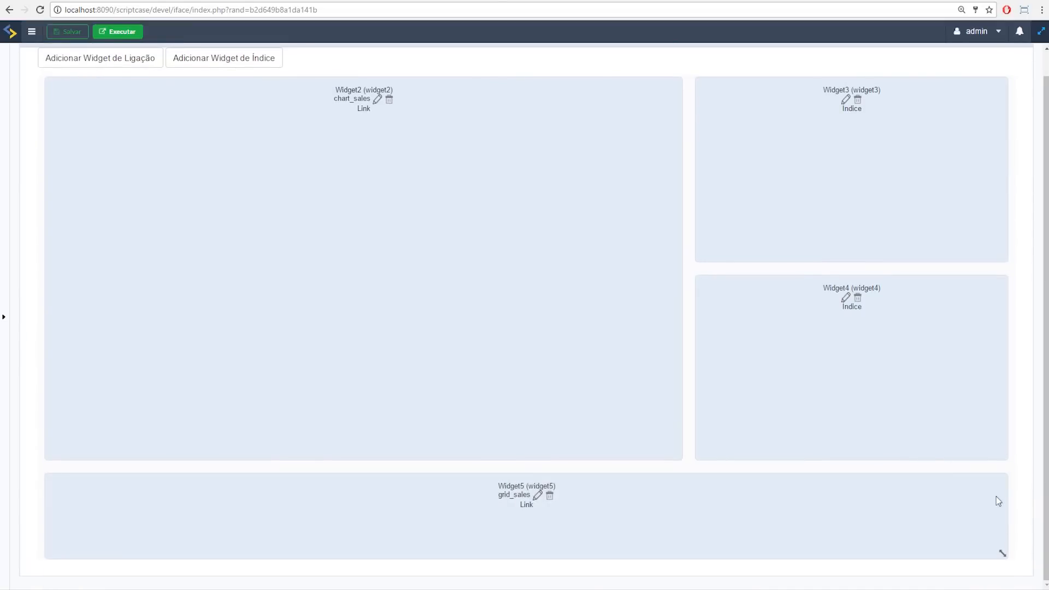
Step: Regenerate and run the dashboard, then leave full-screen editing mode
{"action": "left_click", "coordinate": [121, 33]}
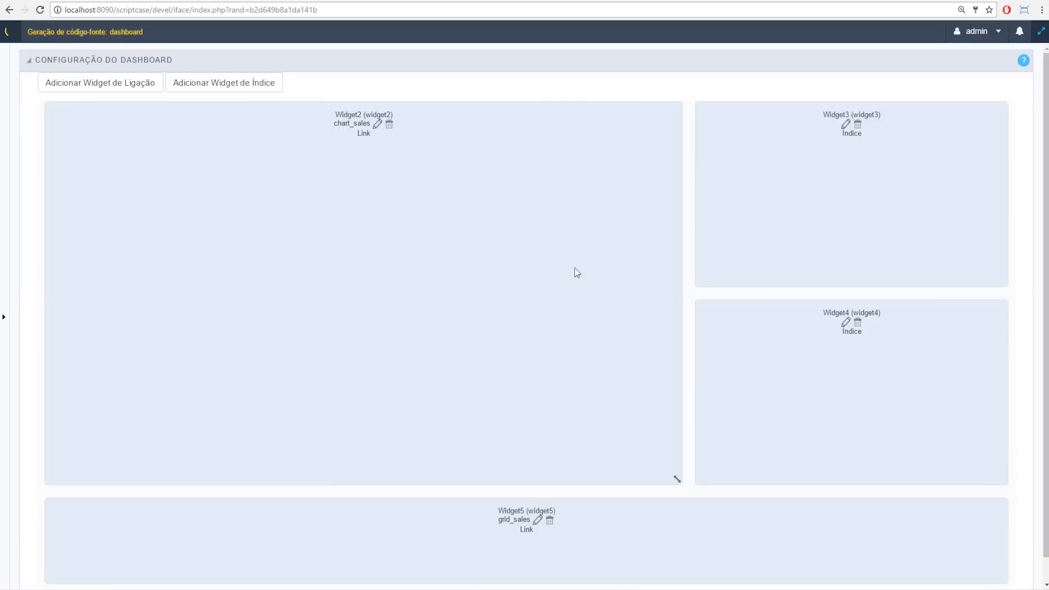
{"action": "scroll", "coordinate": [664, 416], "scroll_direction": "down", "scroll_amount": 1}
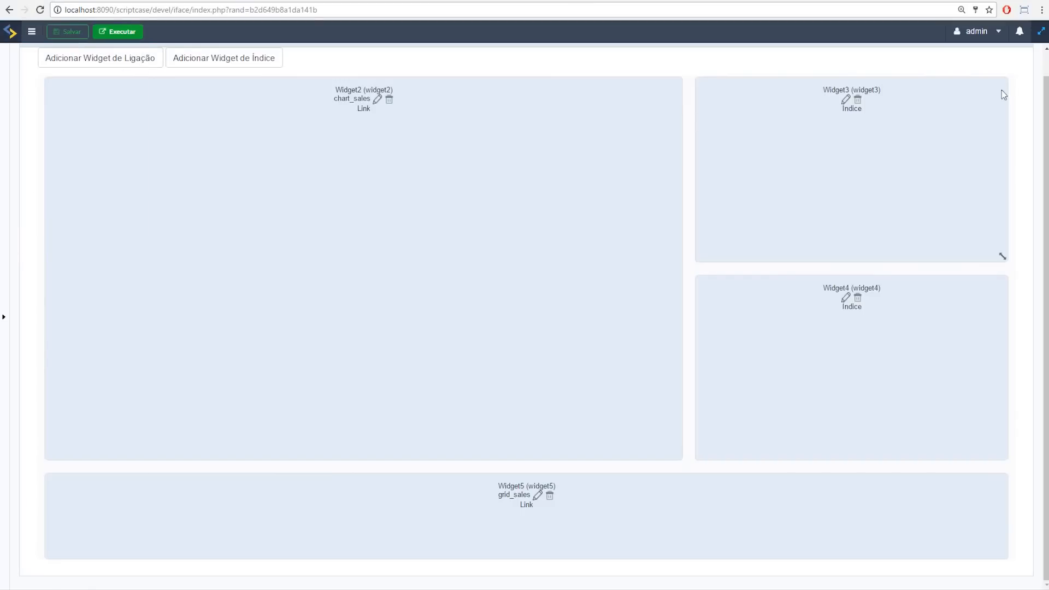
{"action": "left_click", "coordinate": [1041, 31]}
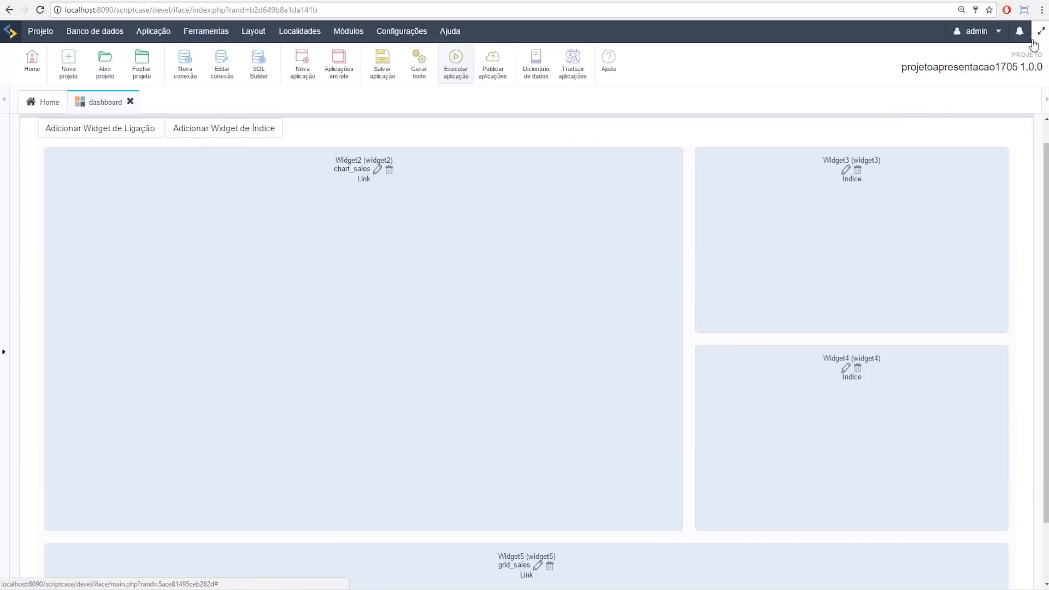
Step: Expand the DASHBOARD side panel to review the settings tree next to the widget layout
{"action": "left_click", "coordinate": [3, 353]}
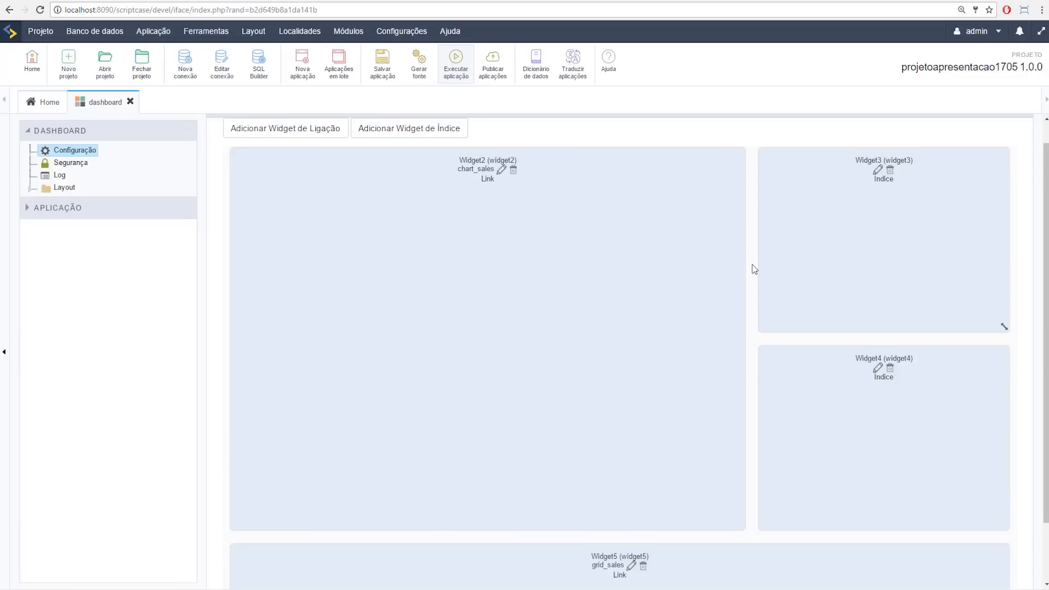
{"action": "scroll", "coordinate": [756, 264], "scroll_direction": "down", "scroll_amount": 2}
{"action": "scroll", "coordinate": [489, 347], "scroll_direction": "up", "scroll_amount": 2}
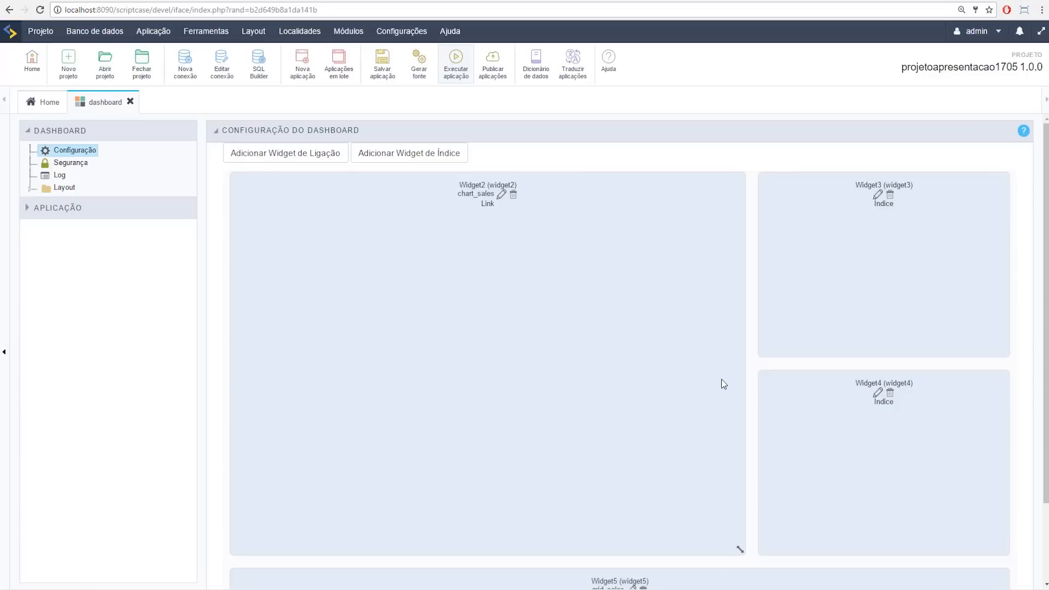
{"action": "left_click", "coordinate": [42, 106]}
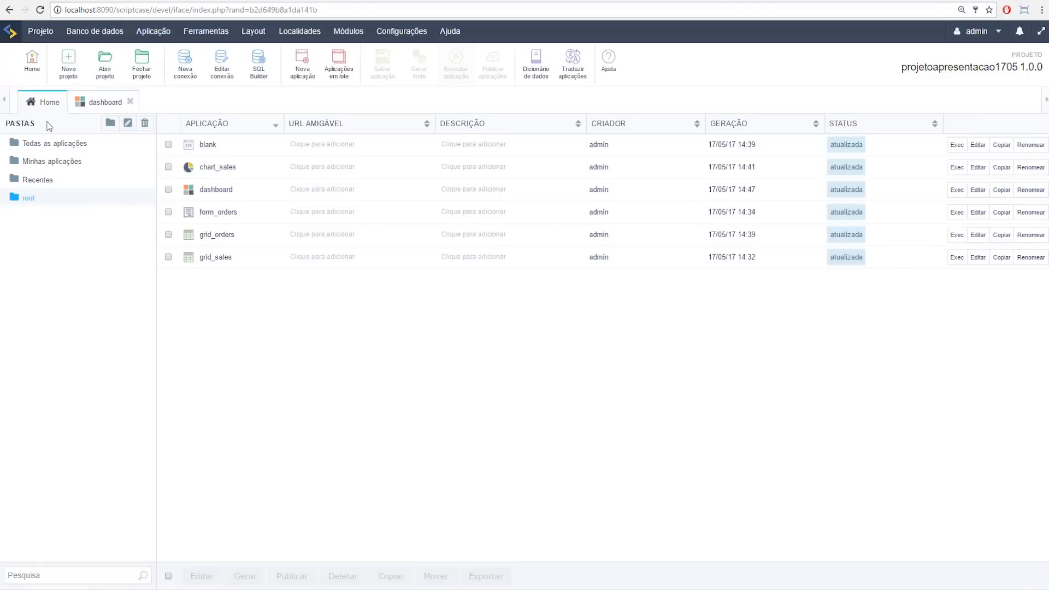
Step: Open grid_orders and select its onApplicationInit event under Eventos
{"action": "left_click", "coordinate": [217, 236]}
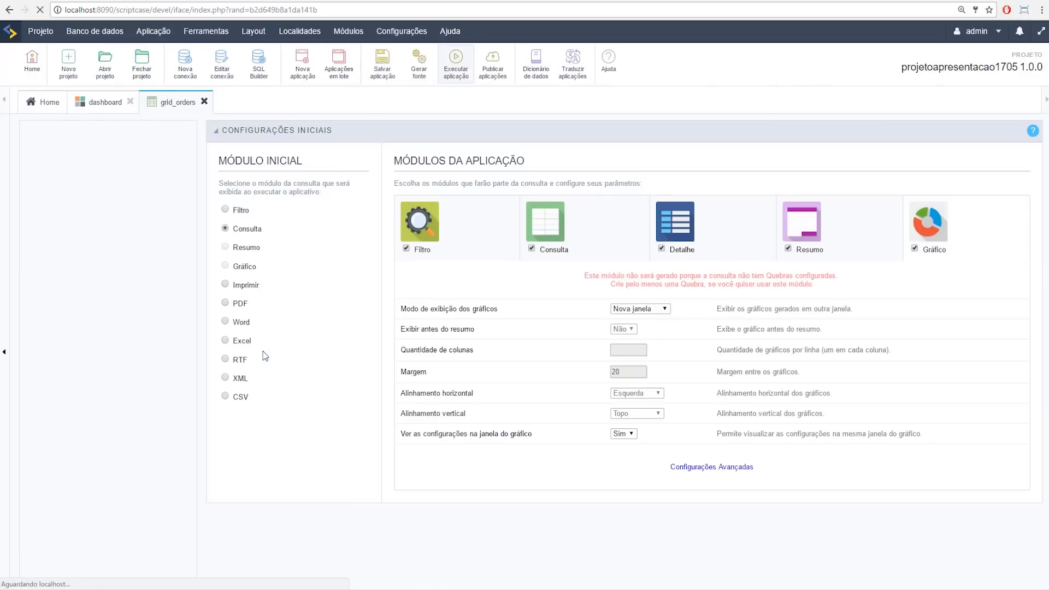
{"action": "left_click", "coordinate": [58, 350]}
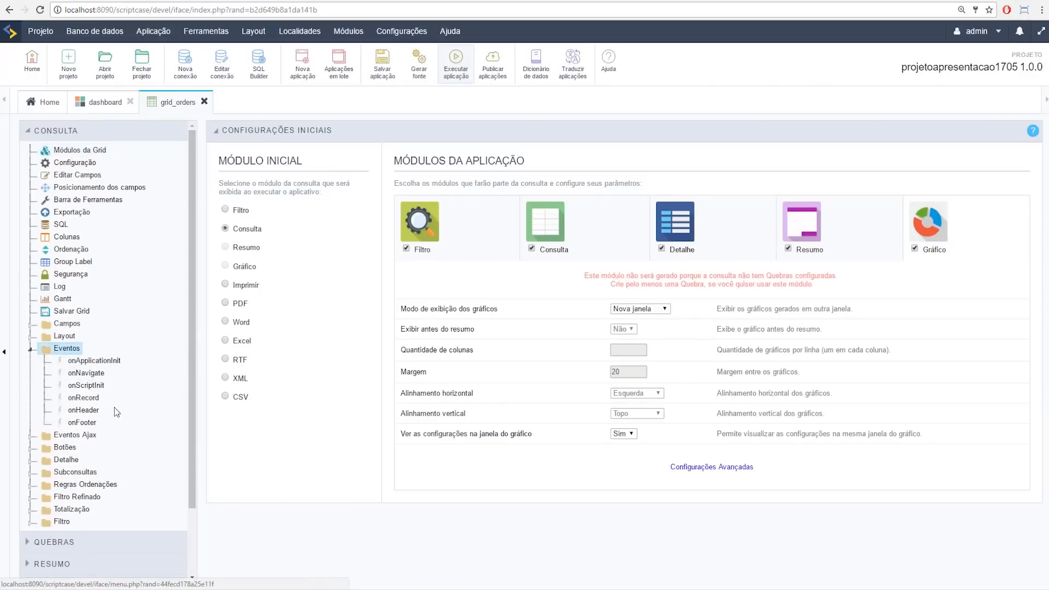
{"action": "left_click", "coordinate": [109, 362]}
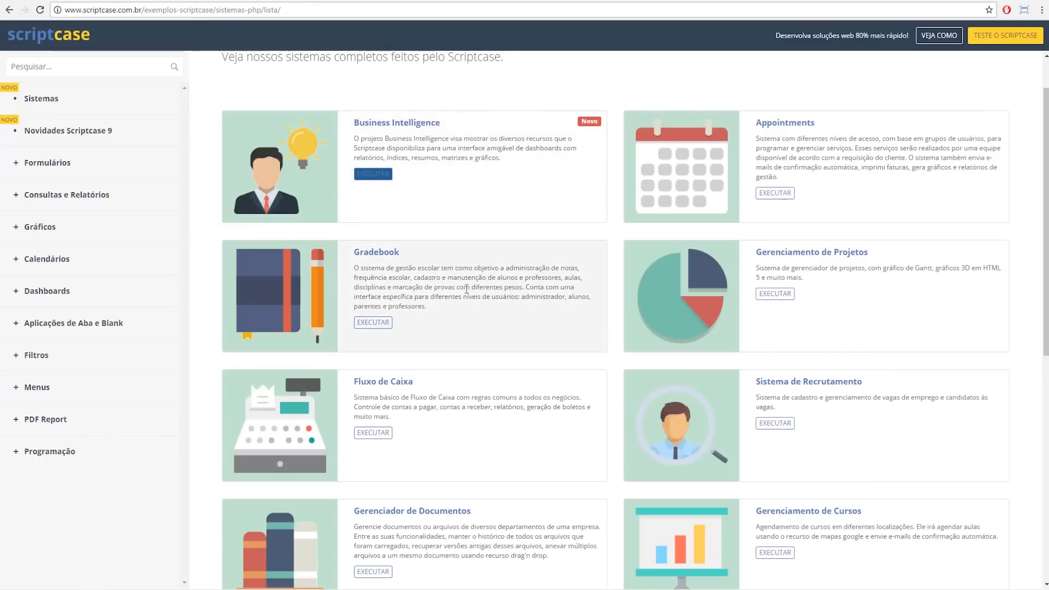
Step: Launch the Gradebook example system from its card on the examples page
{"action": "left_click_drag", "start_coordinate": [352, 252], "coordinate": [404, 254]}
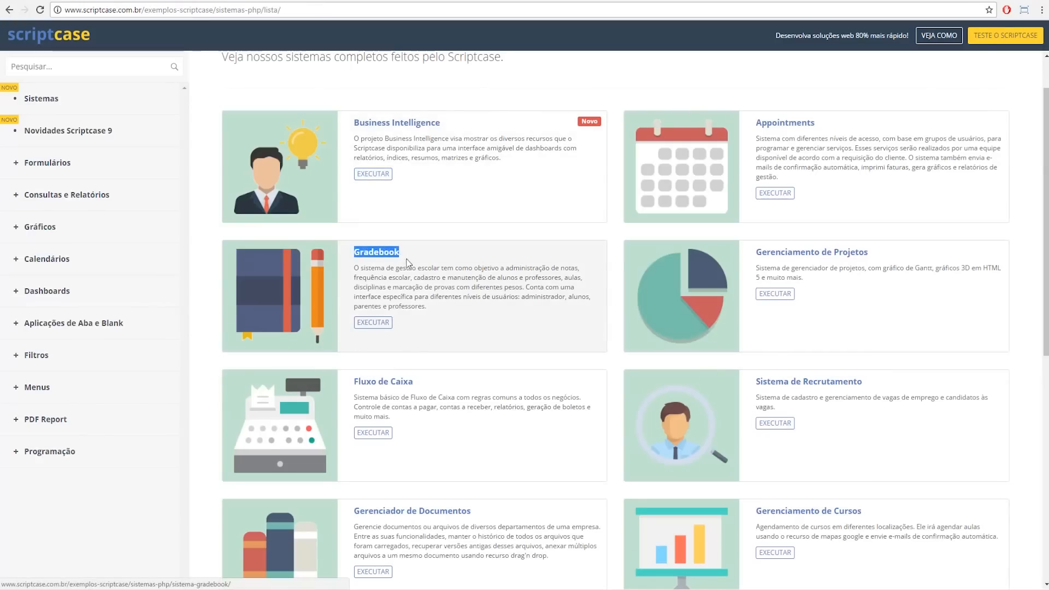
{"action": "left_click", "coordinate": [374, 323]}
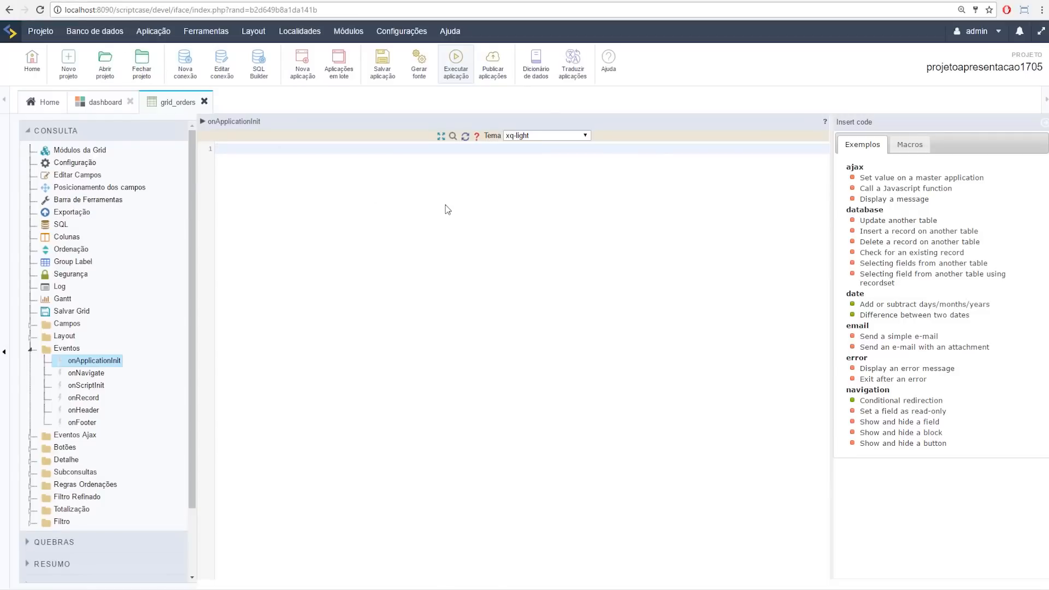
Step: Create a new Menu application
{"action": "left_click", "coordinate": [305, 73]}
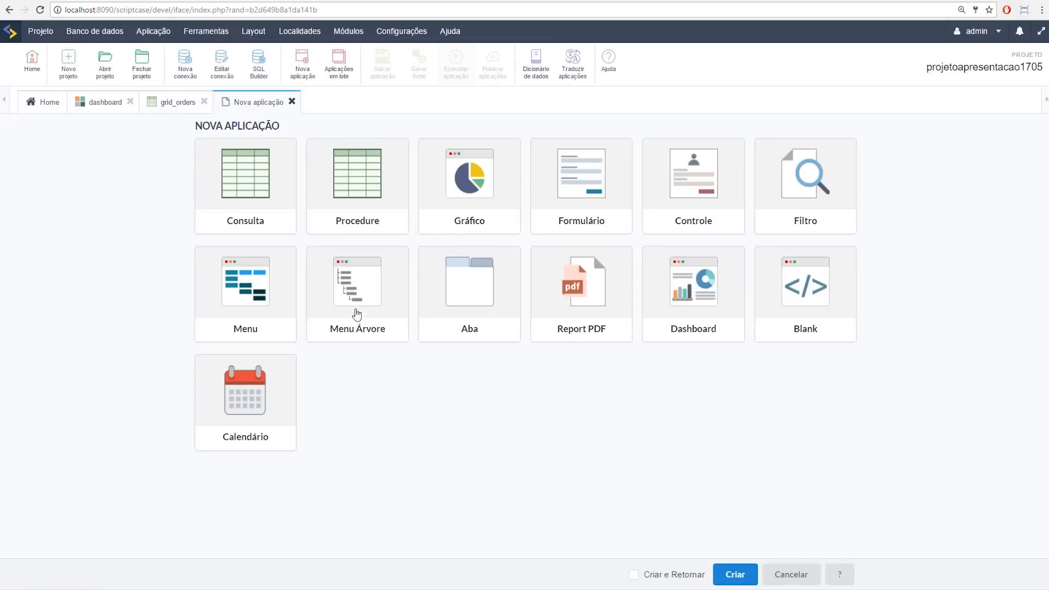
{"action": "left_click", "coordinate": [783, 216]}
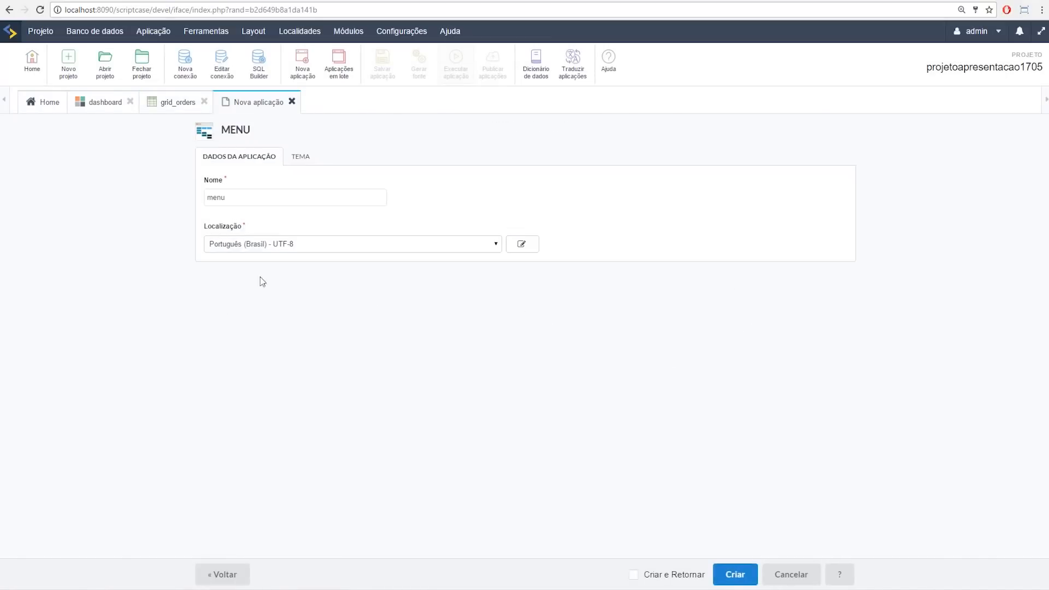
{"action": "left_click", "coordinate": [744, 571]}
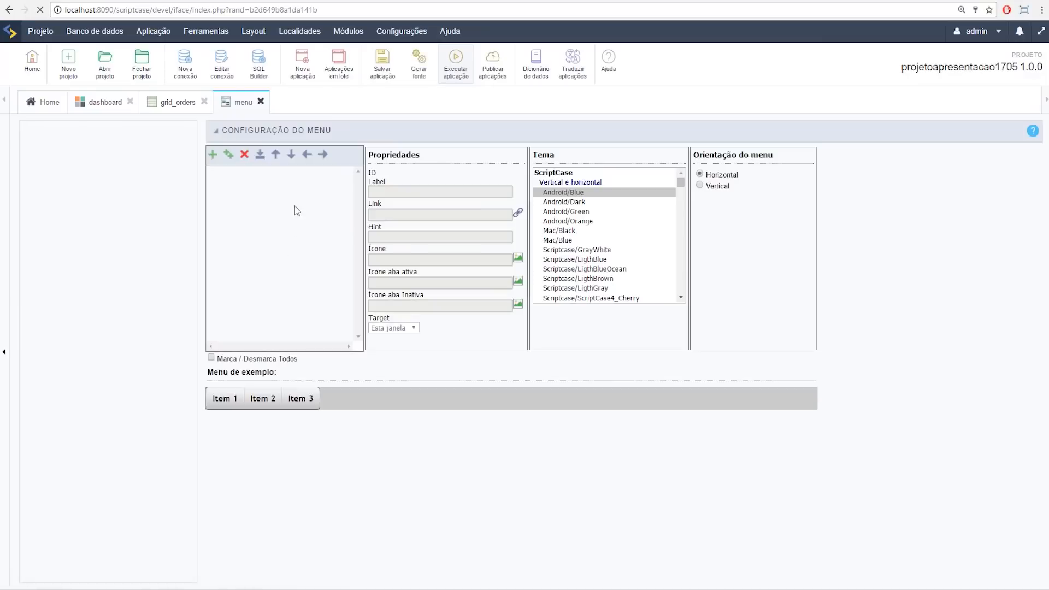
Step: Import chart_sales, form_orders, grid_orders and grid_sales as menu items, leaving out dashboard
{"action": "left_click", "coordinate": [261, 157]}
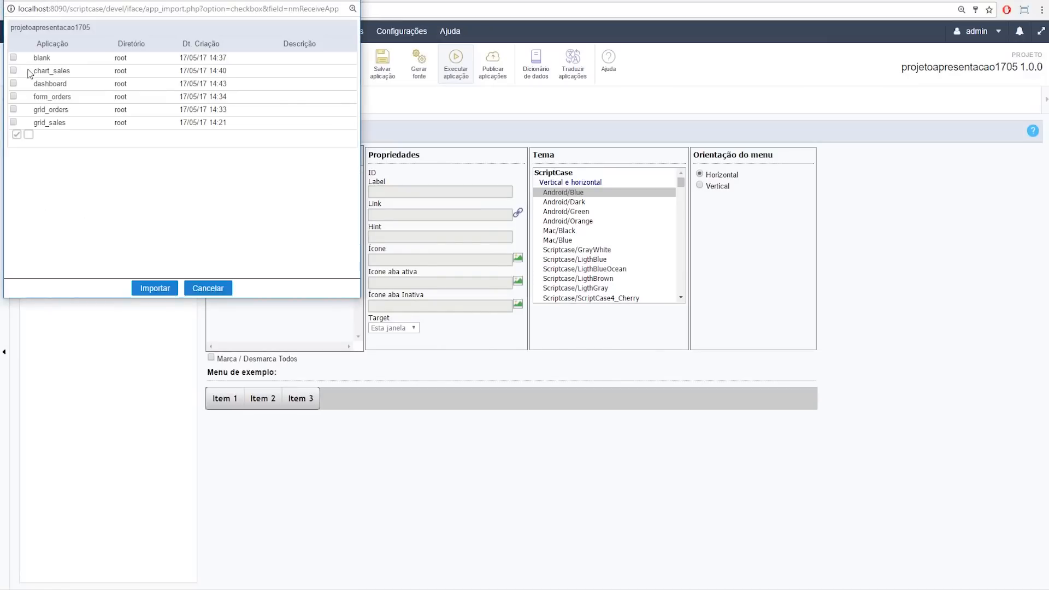
{"action": "left_click", "coordinate": [14, 70]}
{"action": "left_click", "coordinate": [14, 83]}
{"action": "left_click", "coordinate": [14, 96]}
{"action": "left_click", "coordinate": [14, 83]}
{"action": "left_click", "coordinate": [14, 111]}
{"action": "left_click", "coordinate": [14, 123]}
{"action": "left_click", "coordinate": [155, 288]}
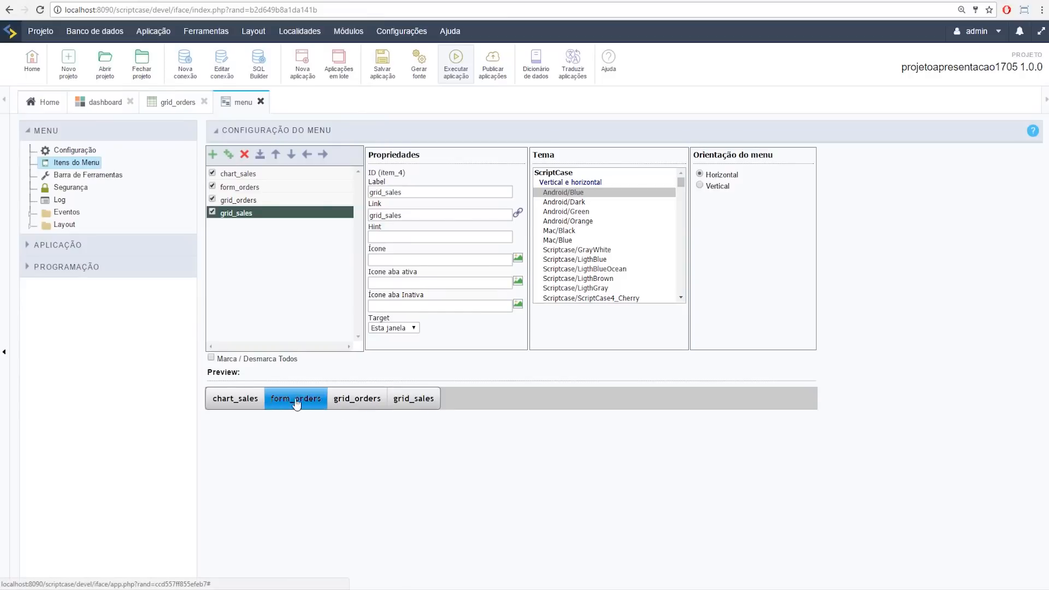
Step: Preview menu themes such as Elegant/Beige, Fresh/Azure, Modern/Blue, Stream/Black, Point/Aquamarine and Fair/Blue
{"action": "scroll", "coordinate": [609, 261], "scroll_direction": "down", "scroll_amount": 5}
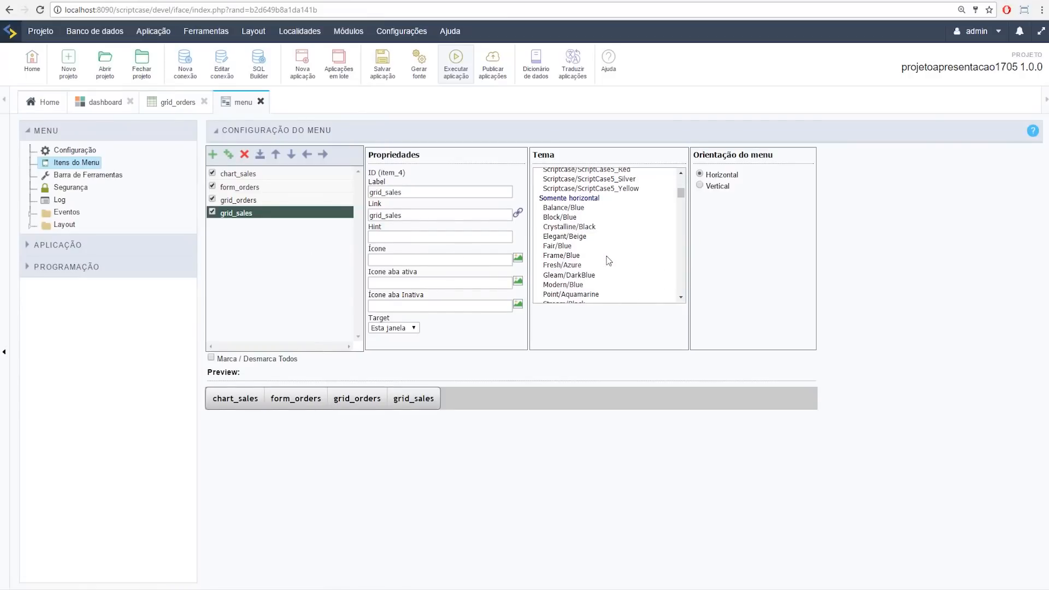
{"action": "left_click", "coordinate": [587, 237]}
{"action": "left_click", "coordinate": [580, 266]}
{"action": "left_click", "coordinate": [580, 285]}
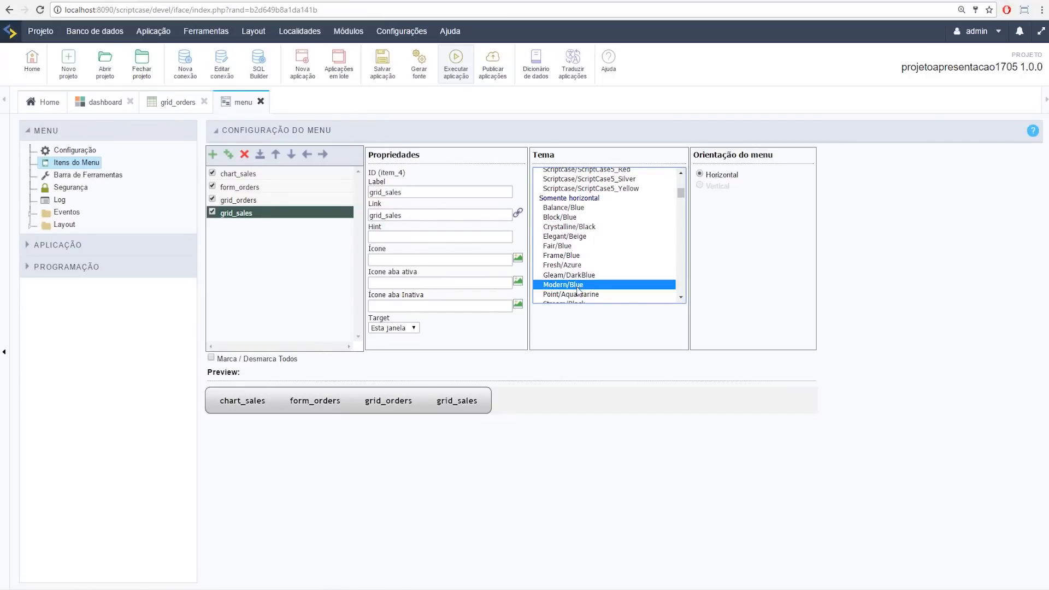
{"action": "scroll", "coordinate": [579, 289], "scroll_direction": "down", "scroll_amount": 2}
{"action": "left_click", "coordinate": [580, 248]}
{"action": "left_click", "coordinate": [571, 219]}
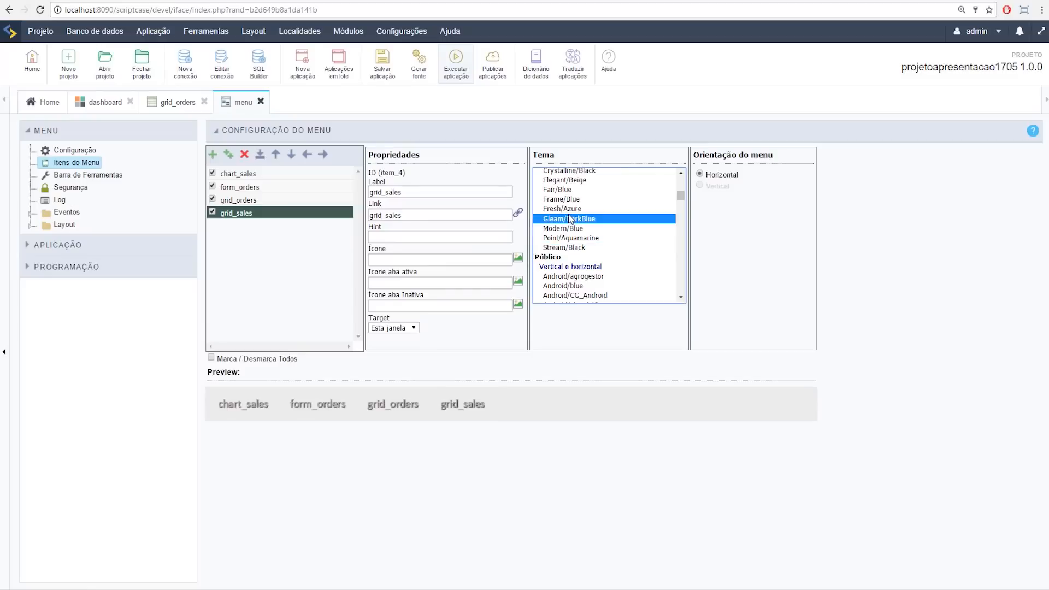
{"action": "left_click", "coordinate": [571, 228]}
{"action": "left_click", "coordinate": [583, 238]}
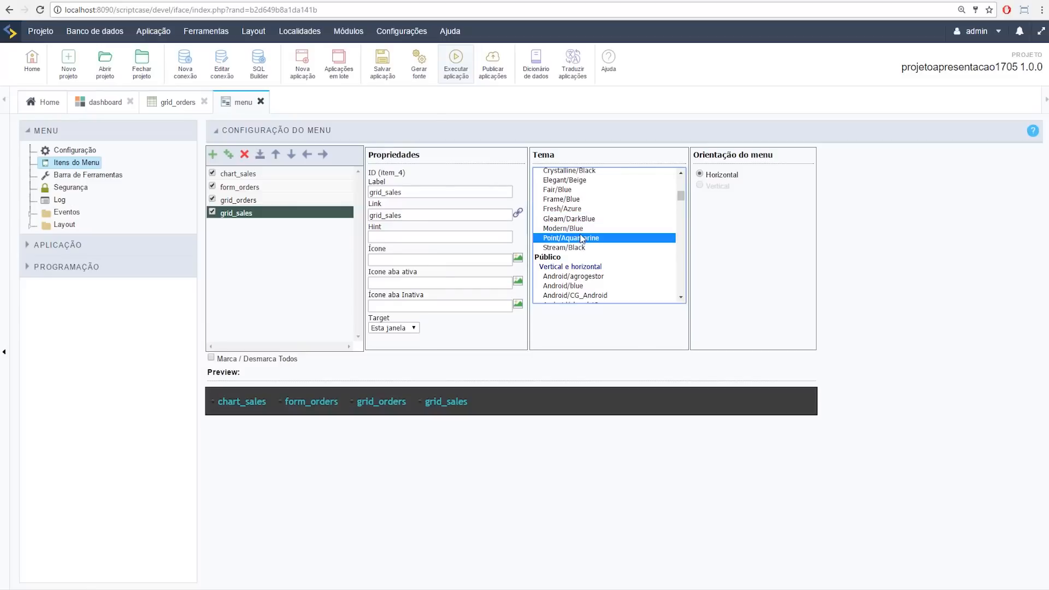
{"action": "left_click", "coordinate": [574, 210]}
{"action": "left_click", "coordinate": [571, 199]}
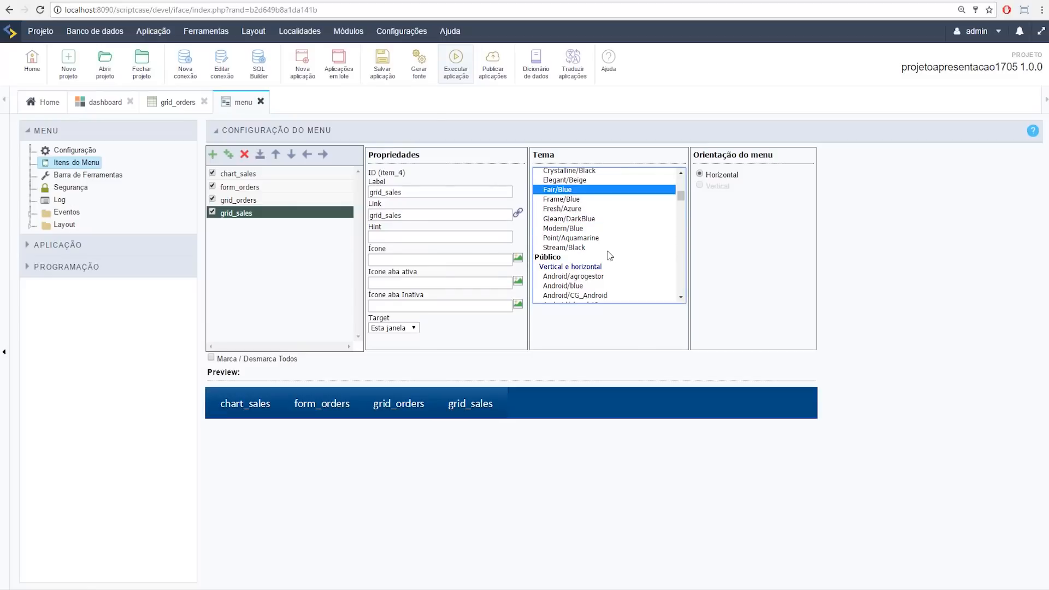
Step: Apply the Gleam/DarkBlue theme from the Somente horizontal section of the Tema list
{"action": "scroll", "coordinate": [584, 223], "scroll_direction": "down", "scroll_amount": 2}
{"action": "scroll", "coordinate": [583, 223], "scroll_direction": "down", "scroll_amount": 18}
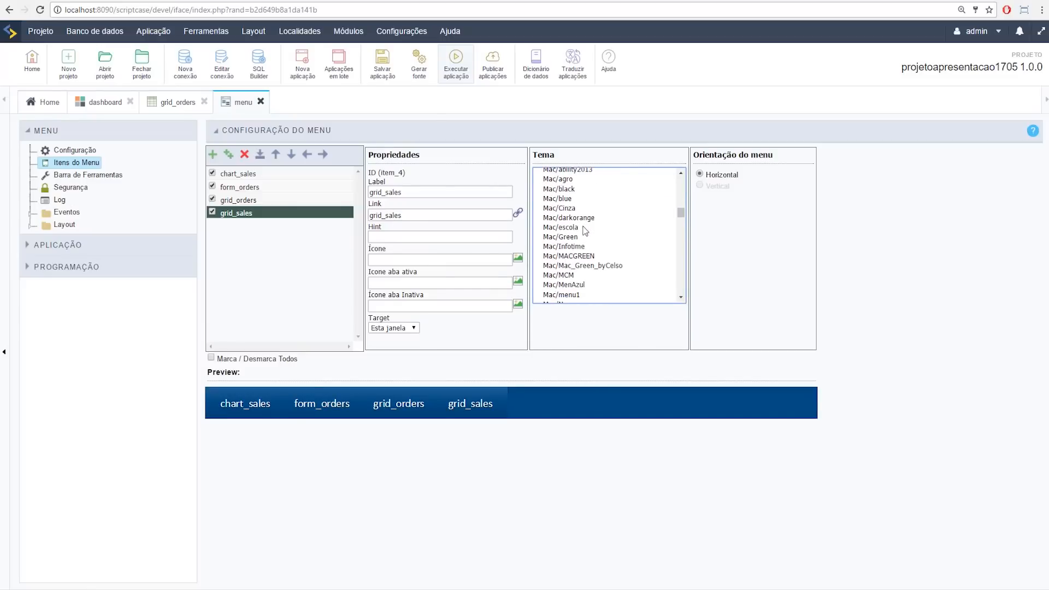
{"action": "scroll", "coordinate": [586, 237], "scroll_direction": "down", "scroll_amount": 6}
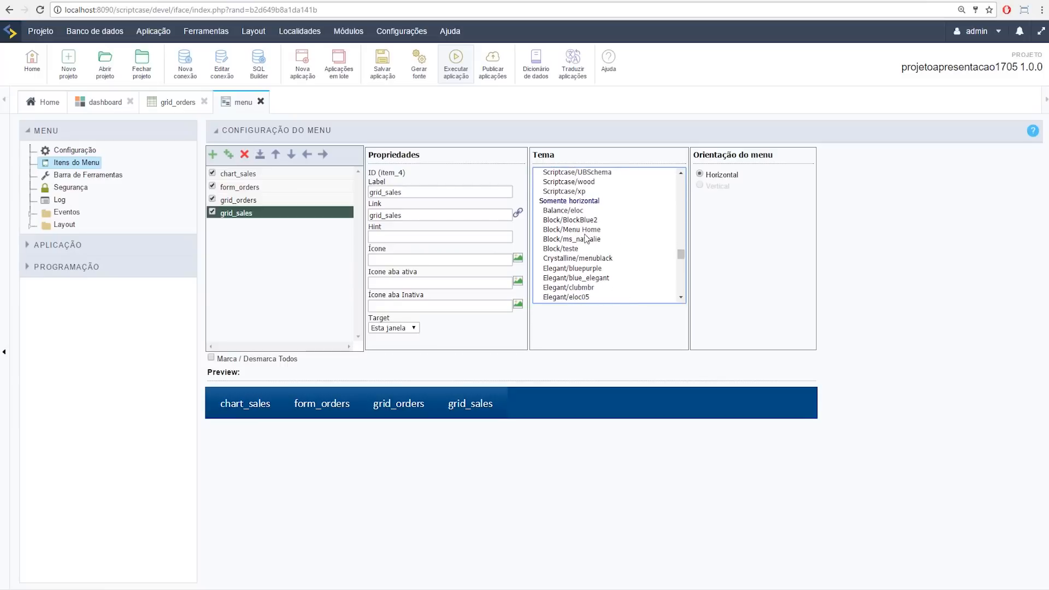
{"action": "scroll", "coordinate": [586, 238], "scroll_direction": "up", "scroll_amount": 20}
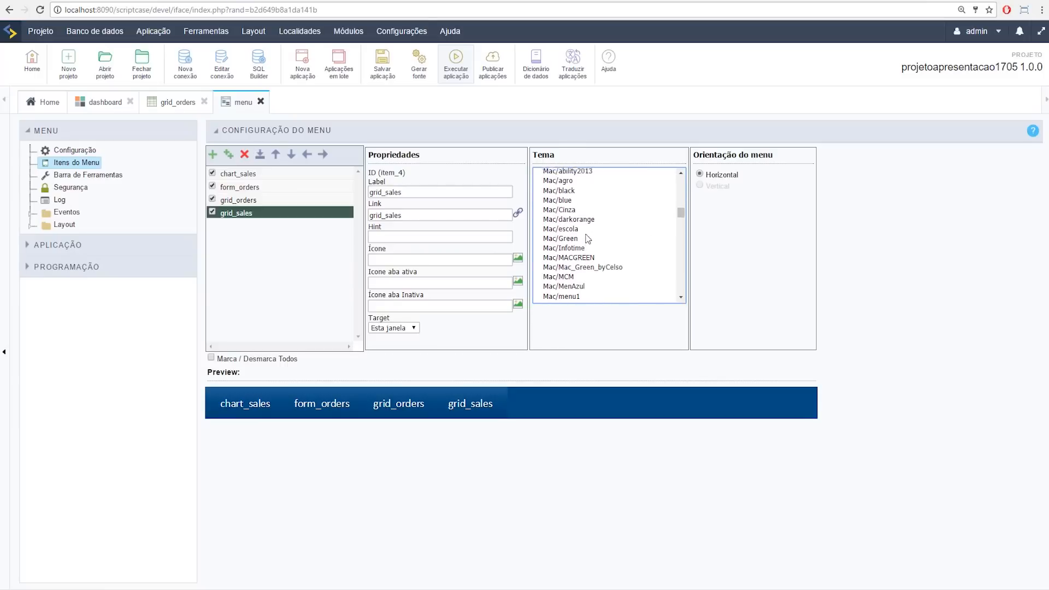
{"action": "scroll", "coordinate": [586, 237], "scroll_direction": "down", "scroll_amount": 4}
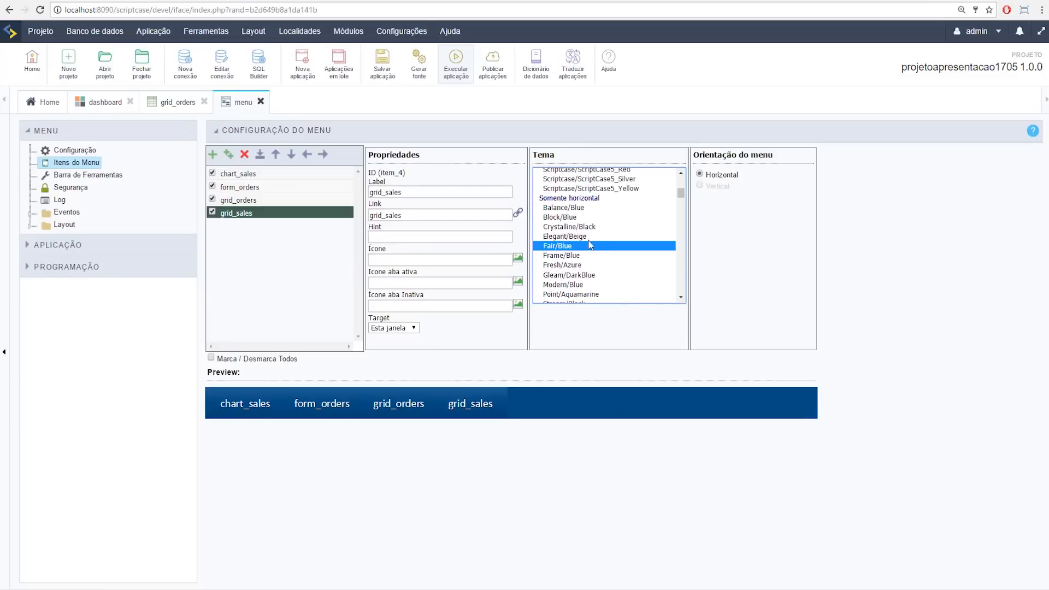
{"action": "left_click", "coordinate": [593, 275]}
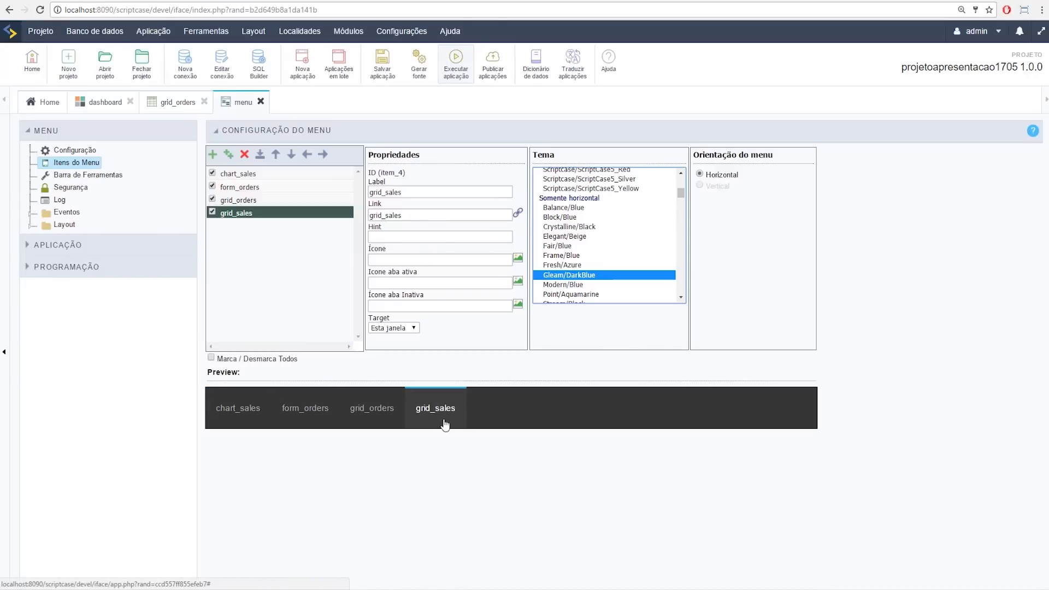
Step: Relabel the chart_sales item 'Gráfico Vendas' and the form_orders item 'Novos pedidos'
{"action": "left_click", "coordinate": [259, 175]}
{"action": "double_click", "coordinate": [424, 192]}
{"action": "type", "text": "G"}
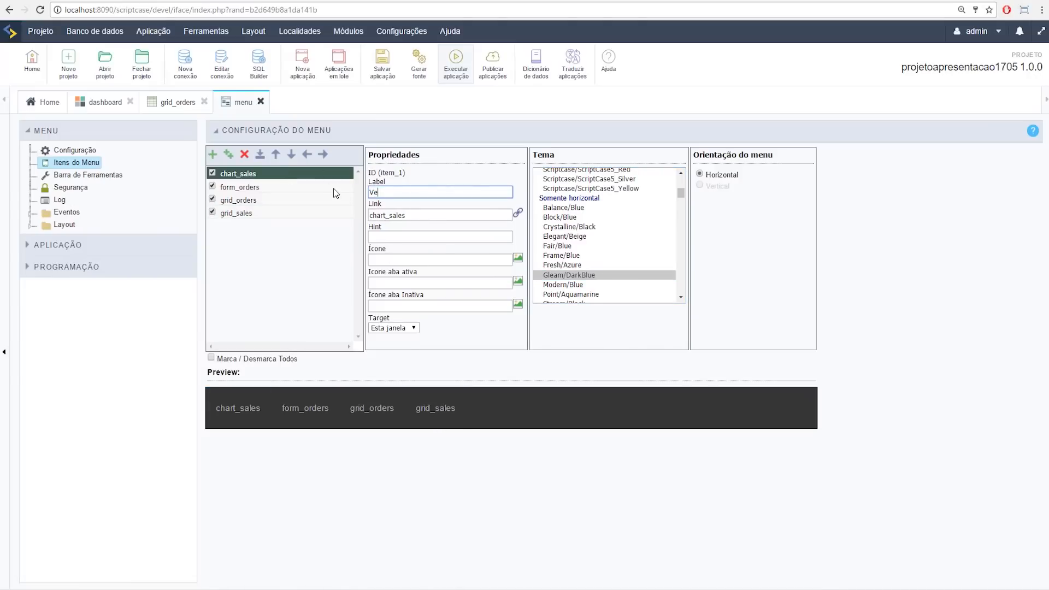
{"action": "type", "text": "ráfico Vendas"}
{"action": "left_click", "coordinate": [325, 187]}
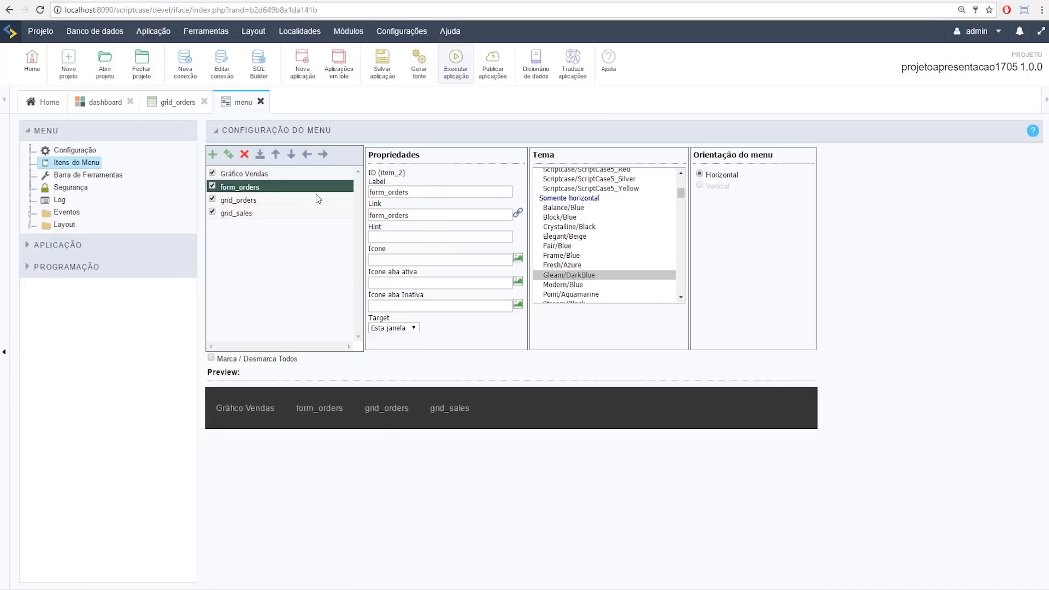
{"action": "type", "text": "Novos pedidos"}
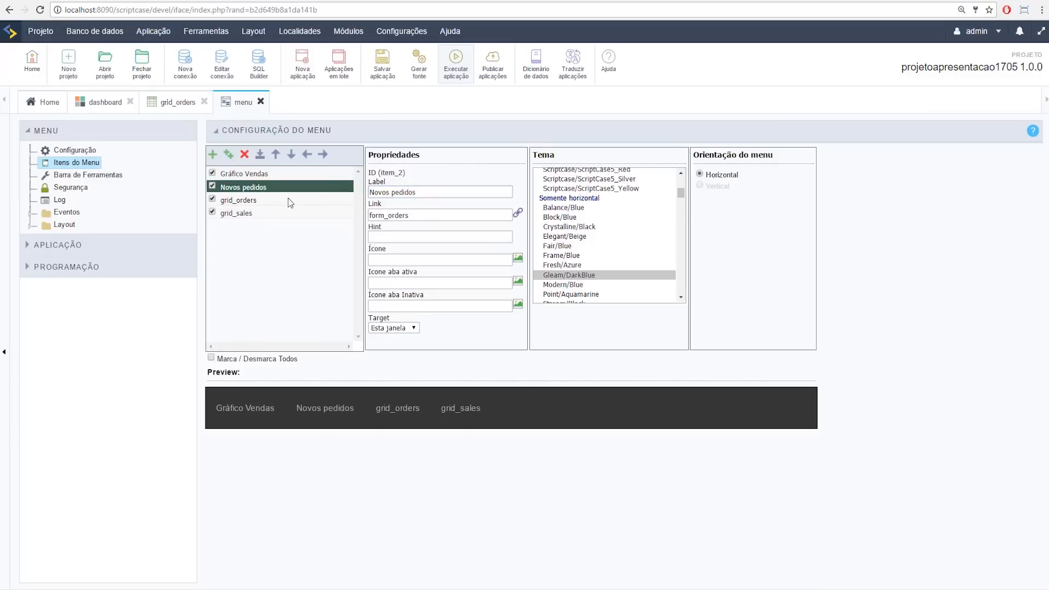
Step: Relabel the grid_orders item 'Relatório pedidos', fixing its spelling with a suggestion
{"action": "left_click", "coordinate": [288, 200]}
{"action": "type", "text": "G"}
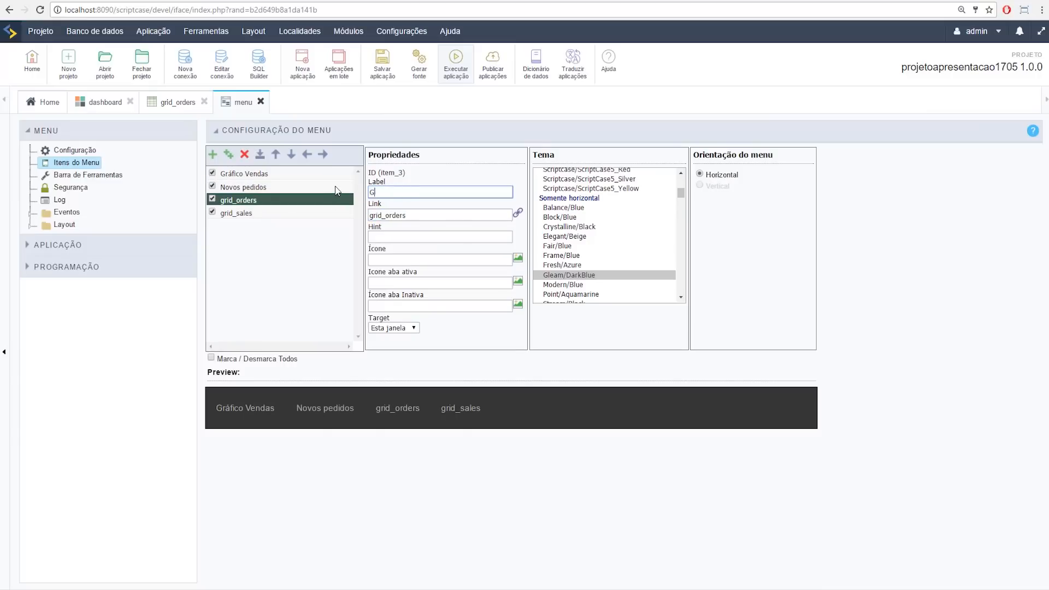
{"action": "key", "text": "BackSpace"}
{"action": "type", "text": "Re"}
{"action": "right_click", "coordinate": [396, 196]}
{"action": "left_click", "coordinate": [407, 203]}
Step: Relabel the grid_sales item 'Relatório vendas', correcting the typos in the label
{"action": "left_click", "coordinate": [246, 219]}
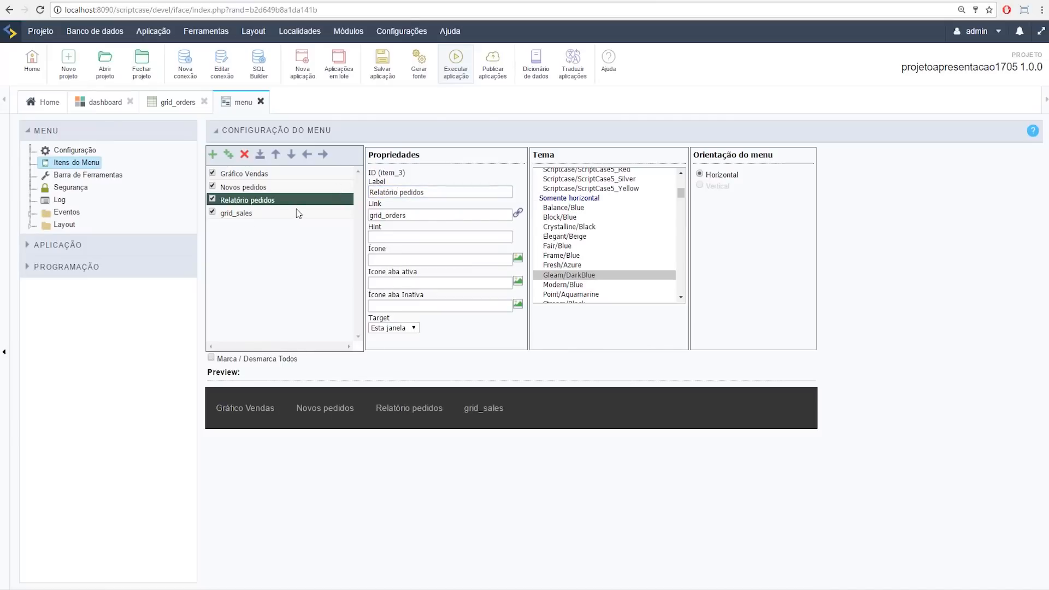
{"action": "left_click", "coordinate": [333, 213]}
{"action": "type", "text": "Retorio gven"}
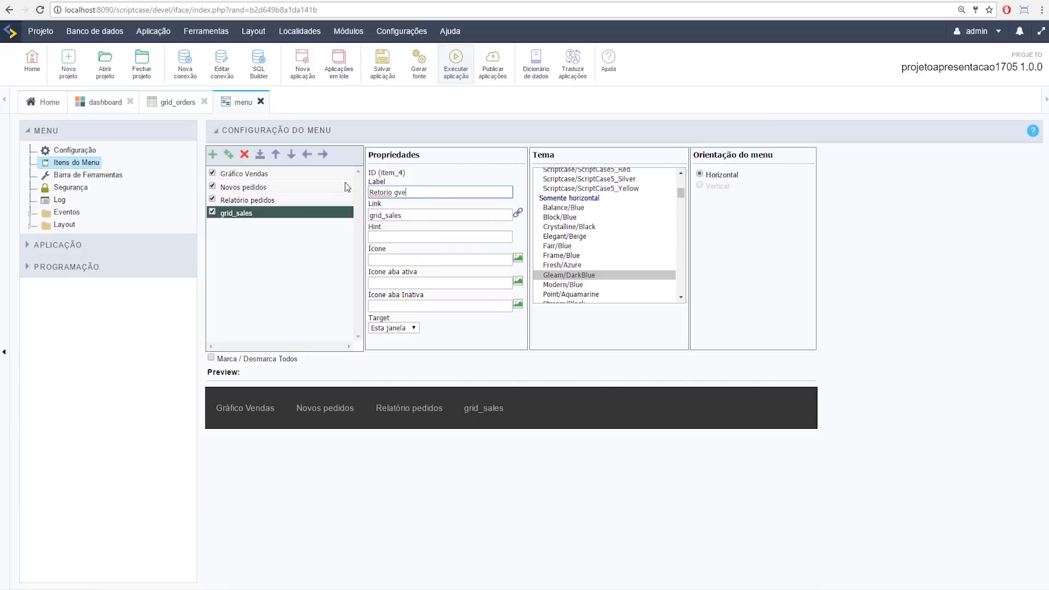
{"action": "key", "text": "BackSpace"}
{"action": "key", "text": "BackSpace"}
{"action": "key", "text": "BackSpace"}
{"action": "key", "text": "BackSpace"}
{"action": "type", "text": "vendas"}
{"action": "left_click", "coordinate": [377, 194]}
{"action": "type", "text": "lató"}
{"action": "left_click", "coordinate": [432, 208]}
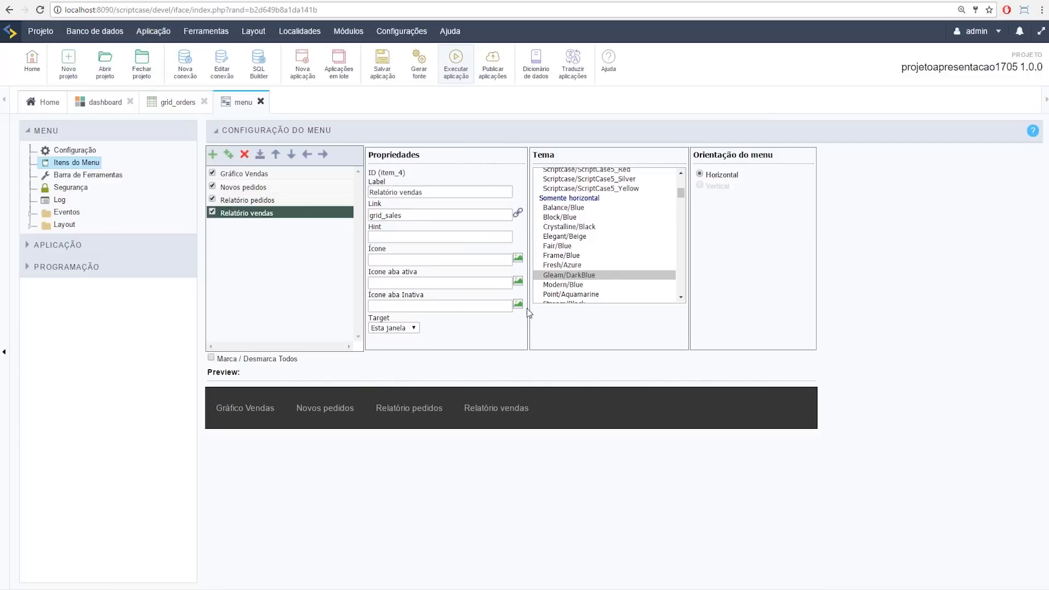
{"action": "left_click_drag", "start_coordinate": [405, 215], "coordinate": [366, 215]}
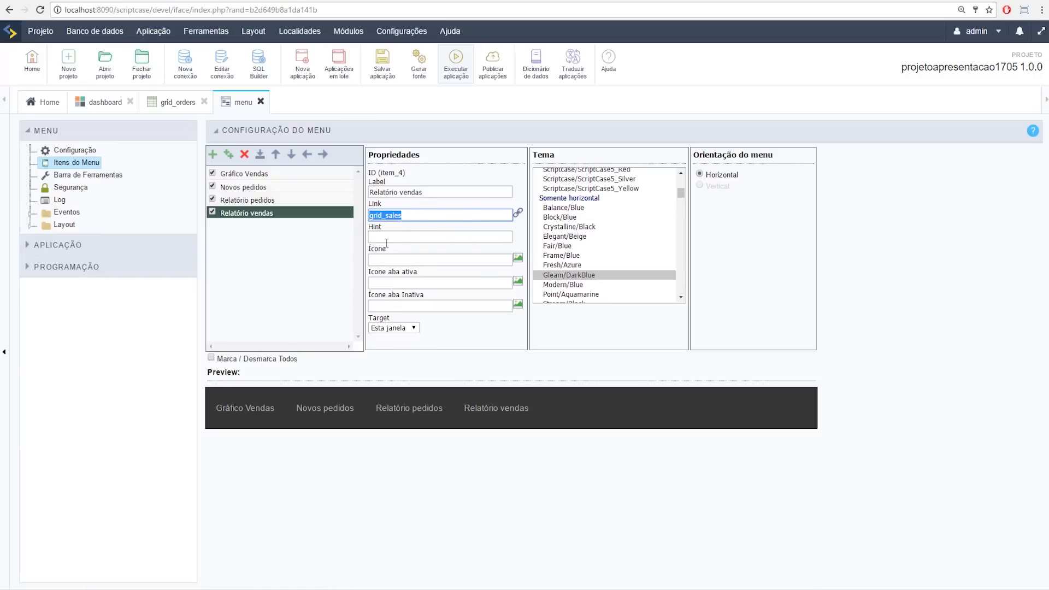
{"action": "left_click", "coordinate": [64, 148]}
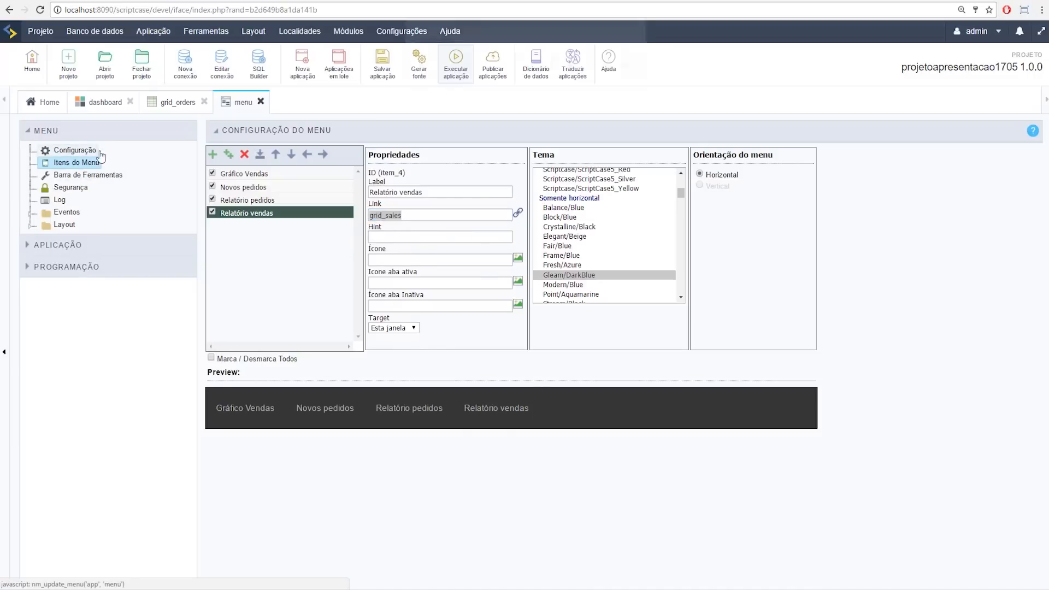
Step: Save the menu items and enable Usar icones padrão no item
{"action": "left_click", "coordinate": [566, 82]}
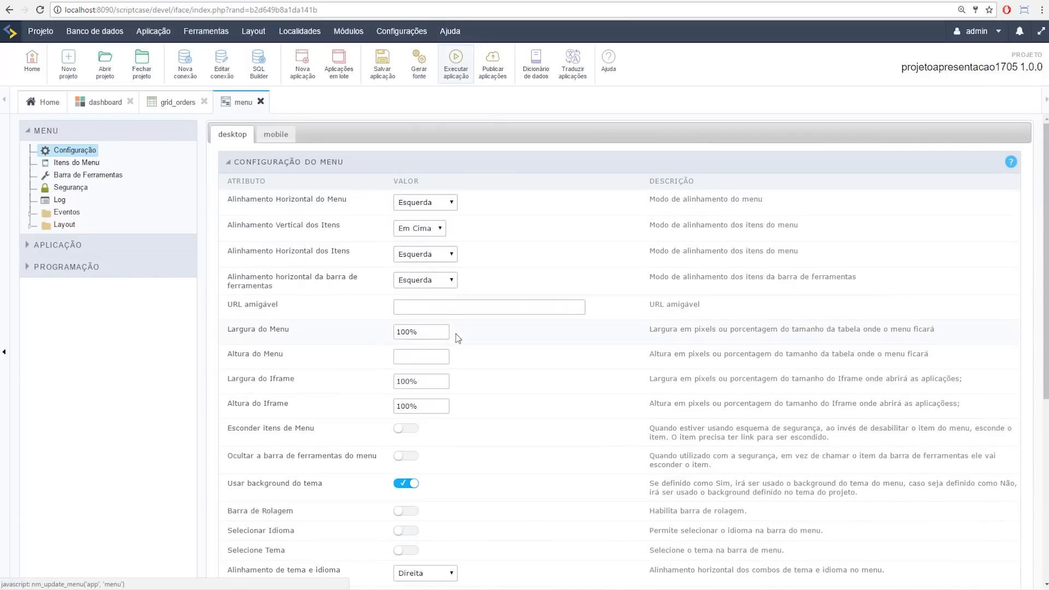
{"action": "scroll", "coordinate": [438, 413], "scroll_direction": "down", "scroll_amount": 2}
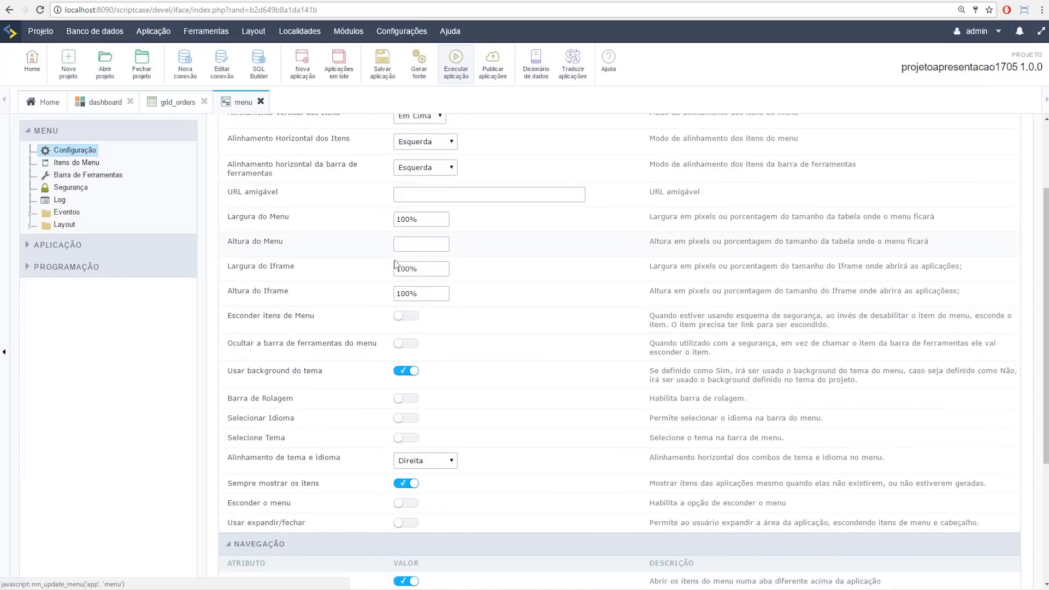
{"action": "scroll", "coordinate": [394, 245], "scroll_direction": "down", "scroll_amount": 4}
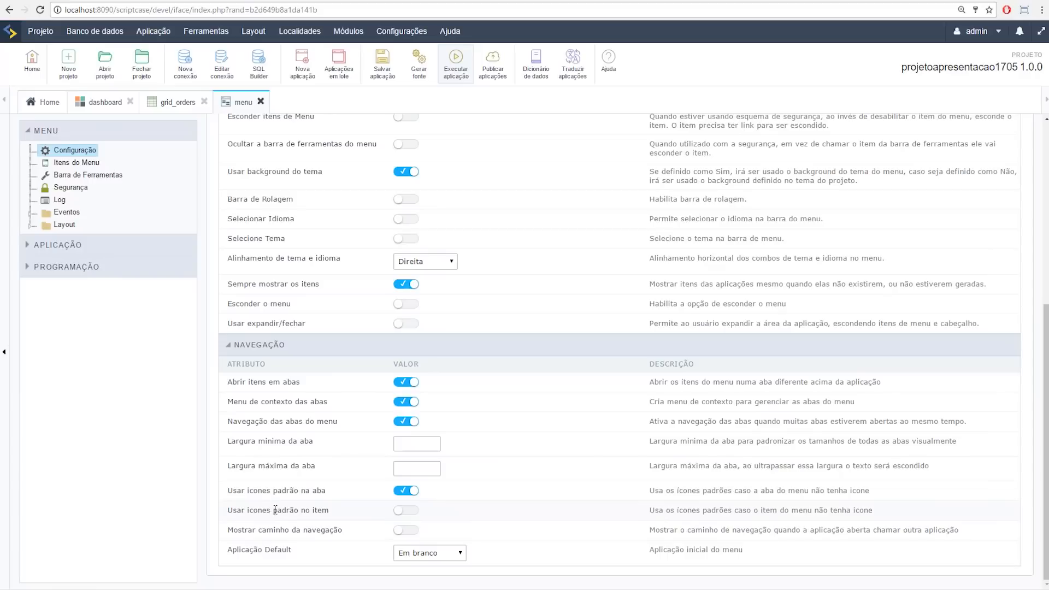
{"action": "left_click", "coordinate": [411, 512]}
Step: Set Aplicação Default to Uma Aplicação and import the dashboard application
{"action": "left_click", "coordinate": [447, 553]}
{"action": "left_click", "coordinate": [427, 585]}
{"action": "scroll", "coordinate": [424, 554], "scroll_direction": "down", "scroll_amount": 1}
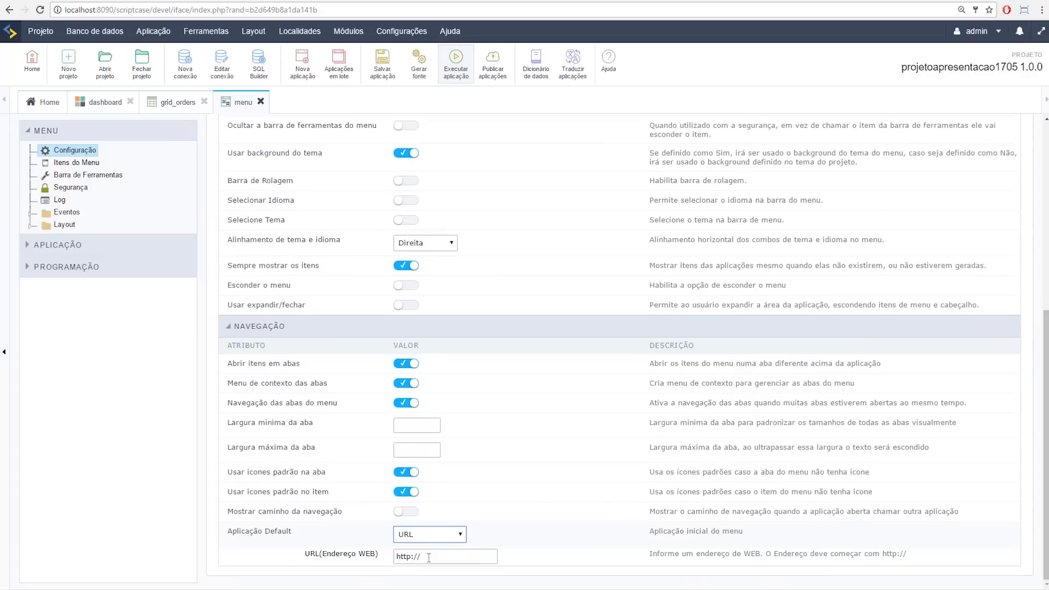
{"action": "left_click", "coordinate": [429, 534]}
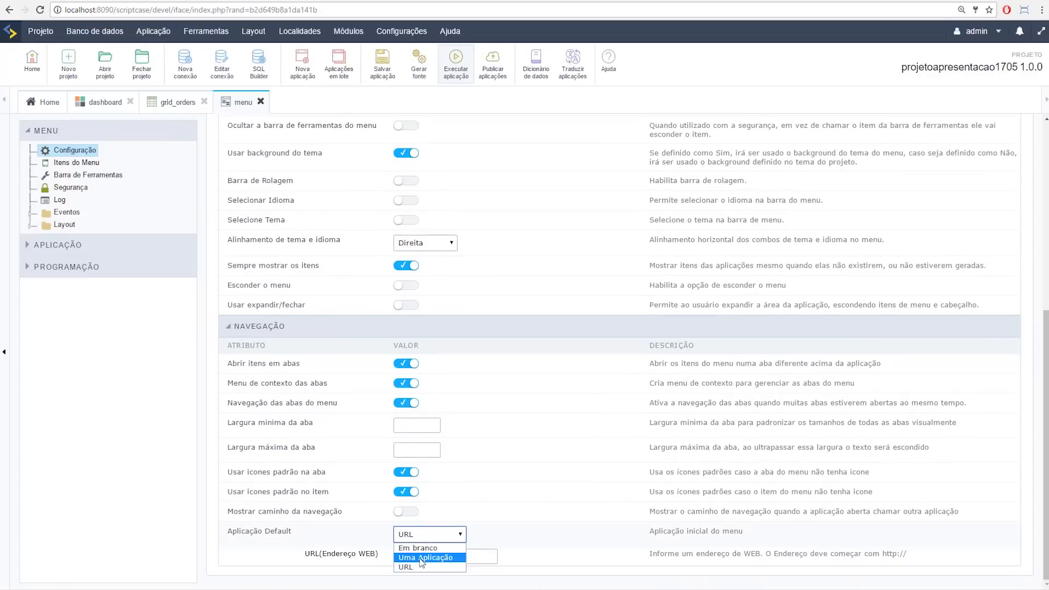
{"action": "left_click", "coordinate": [422, 558]}
{"action": "left_click", "coordinate": [505, 556]}
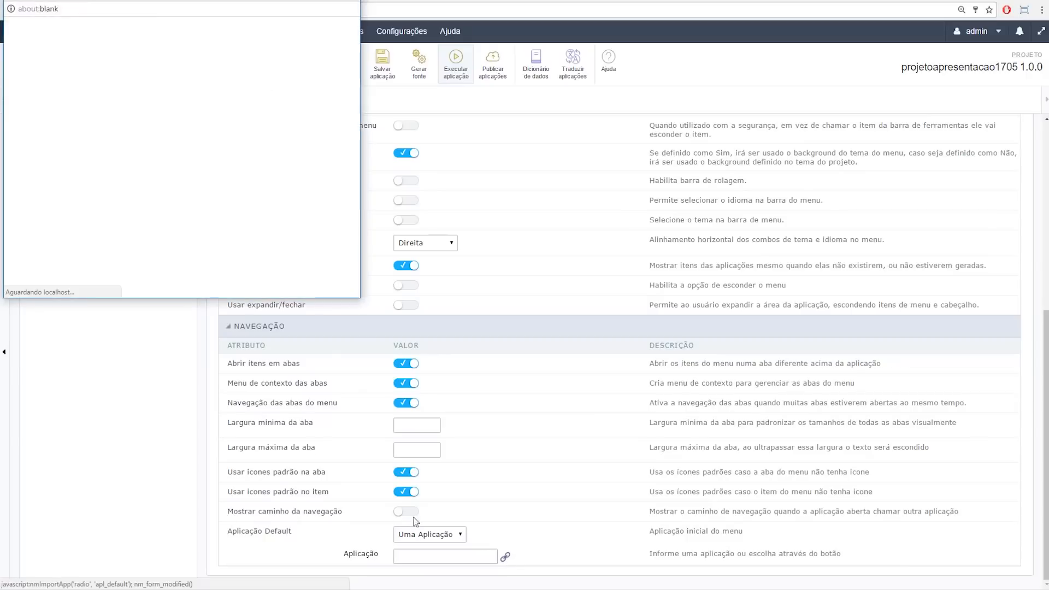
{"action": "left_click", "coordinate": [14, 78]}
{"action": "left_click", "coordinate": [143, 288]}
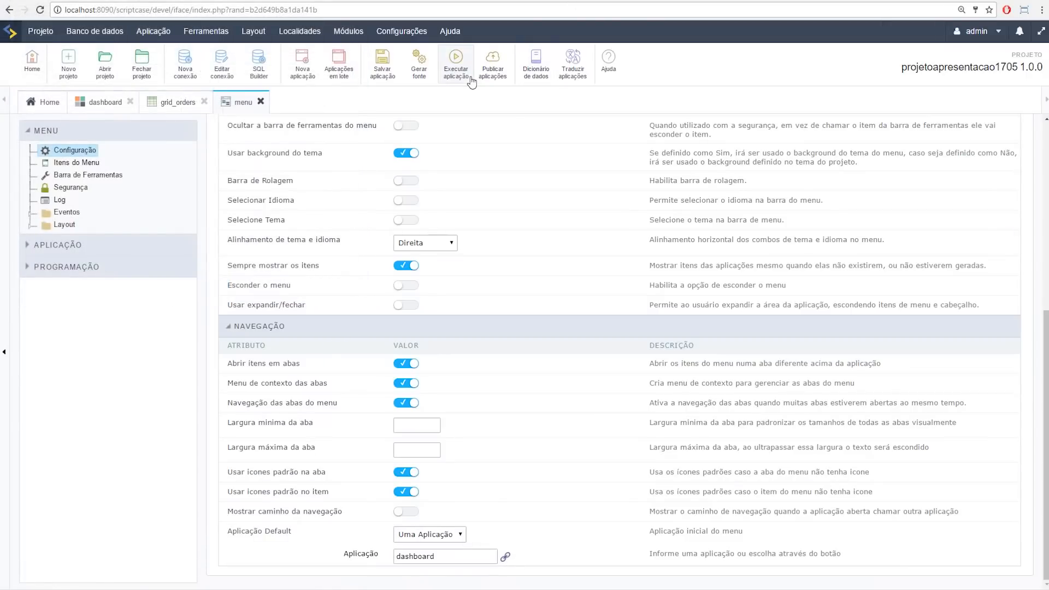
{"action": "left_click", "coordinate": [456, 61]}
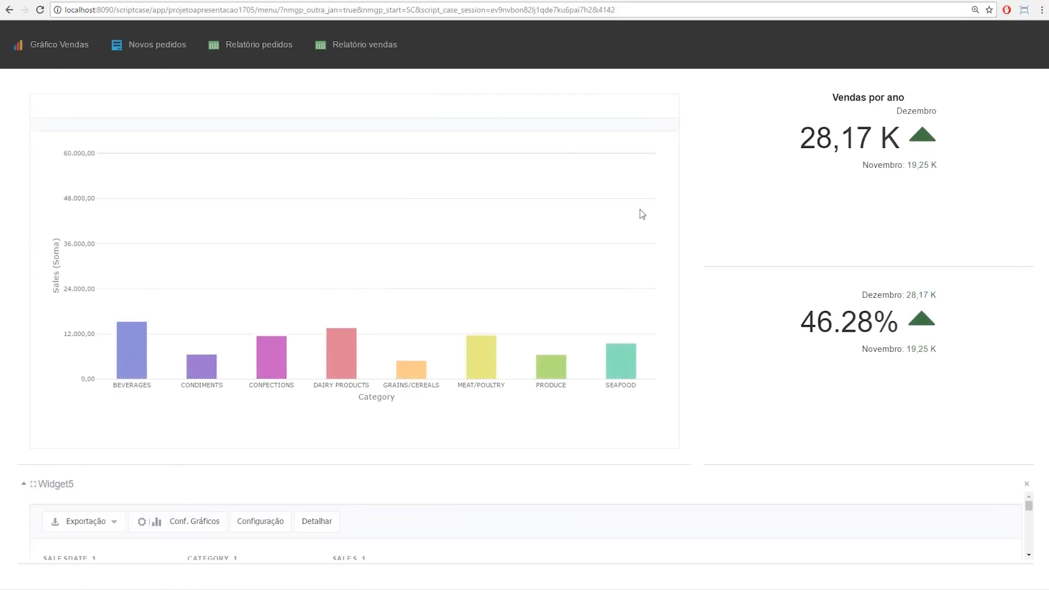
Step: Open Relatório pedidos and Relatório vendas in the running menu, then return to the editor's Layout settings
{"action": "left_click", "coordinate": [253, 49]}
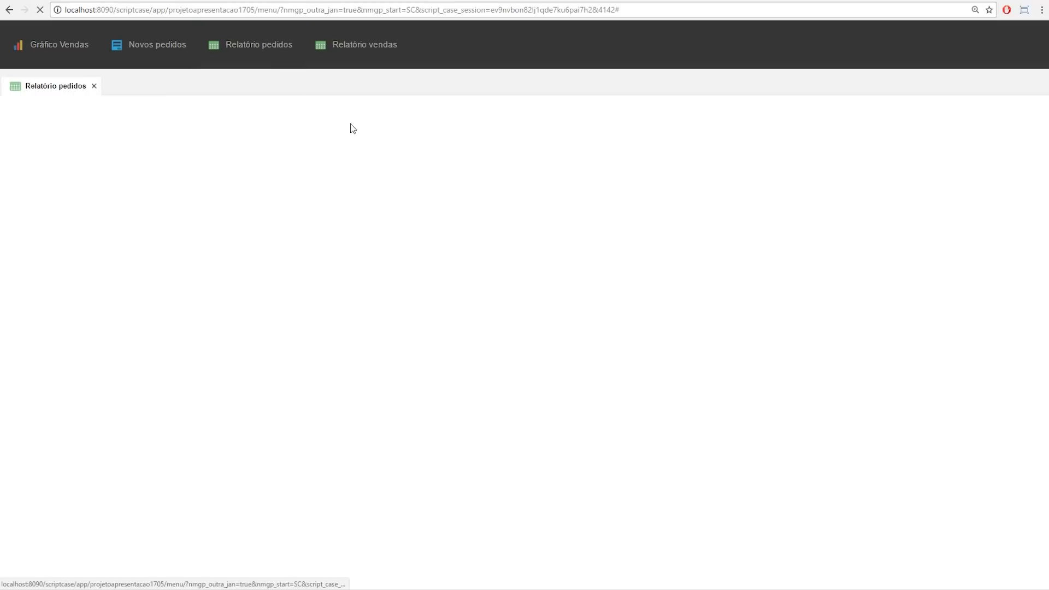
{"action": "left_click", "coordinate": [374, 45]}
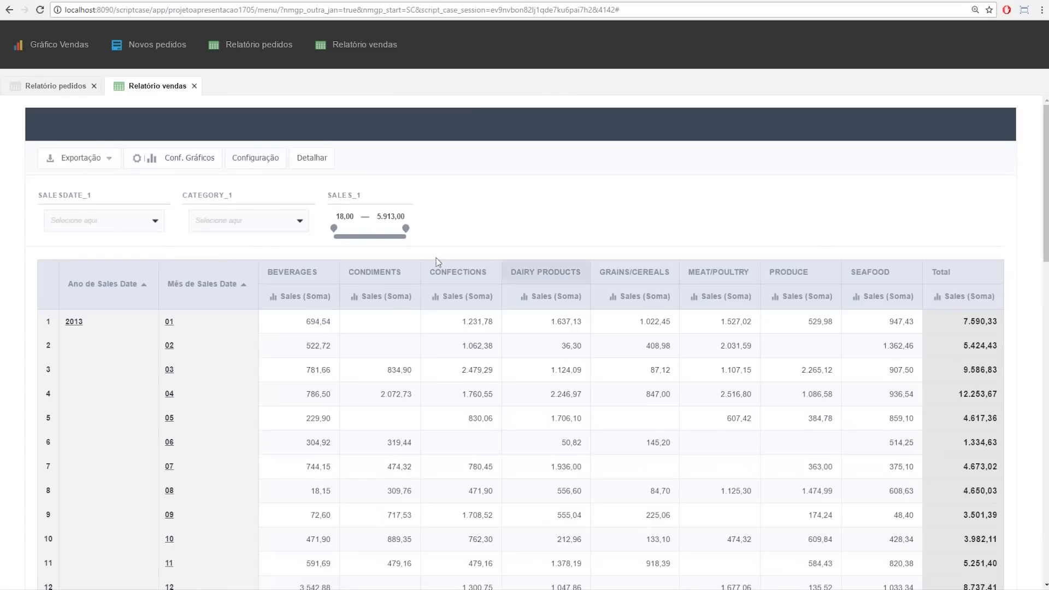
{"action": "left_click", "coordinate": [67, 0]}
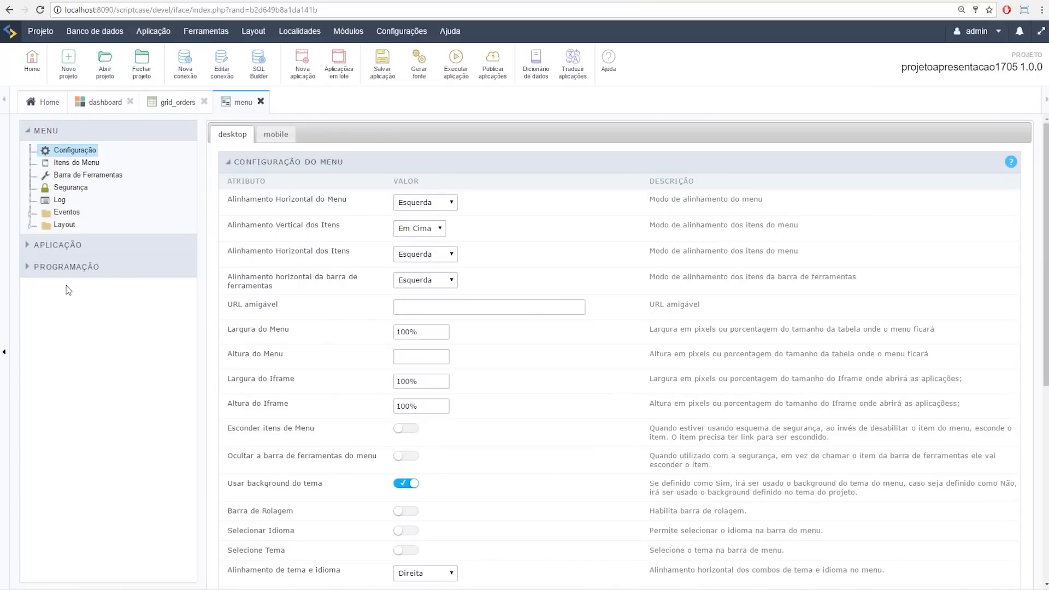
{"action": "left_click", "coordinate": [31, 225]}
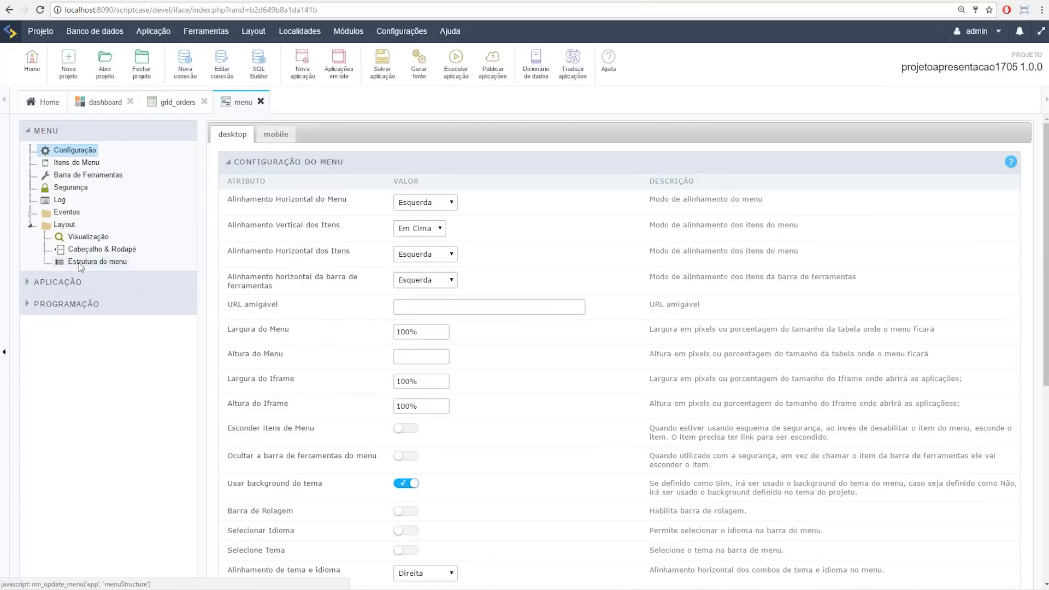
{"action": "left_click", "coordinate": [93, 262]}
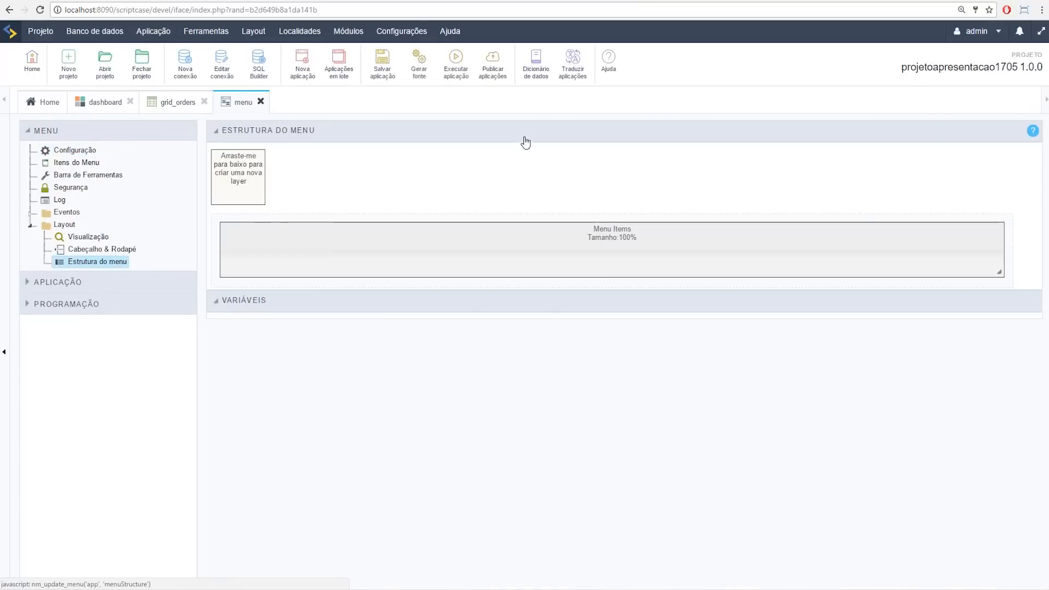
Step: Add a Layer 0 showing ct_other_bubble.png left of Menu Items, then a Layer 1 on the right
{"action": "mouse_move", "coordinate": [246, 250]}
{"action": "left_mouse_down"}
{"action": "mouse_move", "coordinate": [246, 268]}
{"action": "mouse_move", "coordinate": [237, 266]}
{"action": "left_mouse_up"}
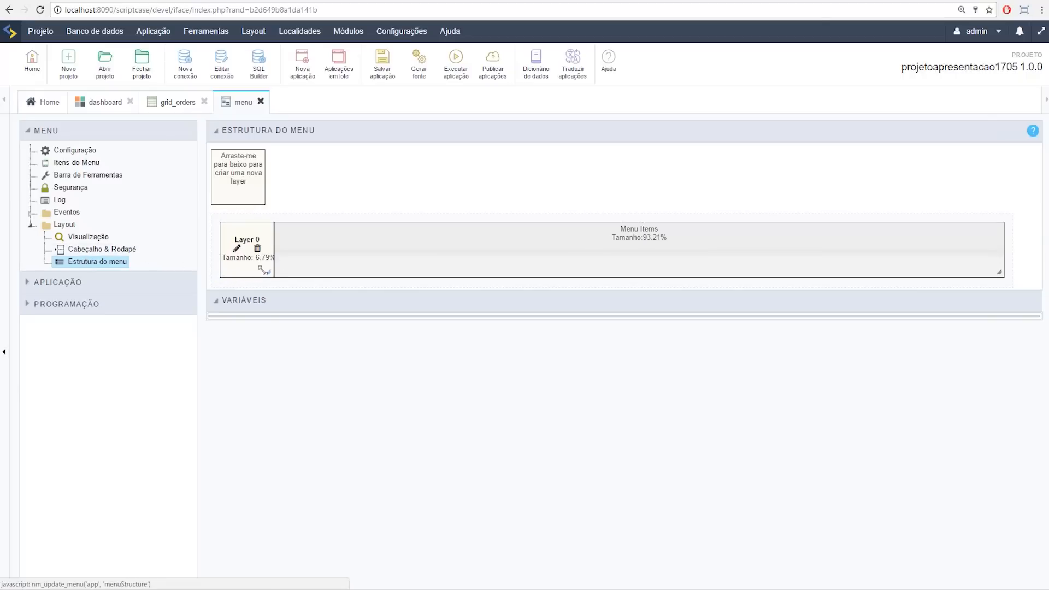
{"action": "left_click", "coordinate": [237, 248]}
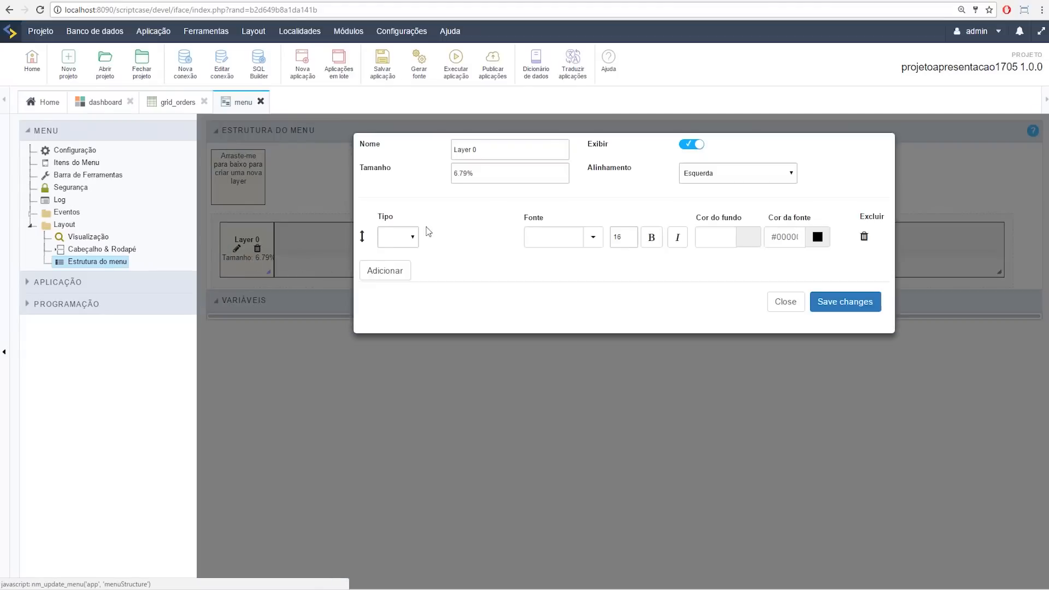
{"action": "left_click", "coordinate": [385, 239]}
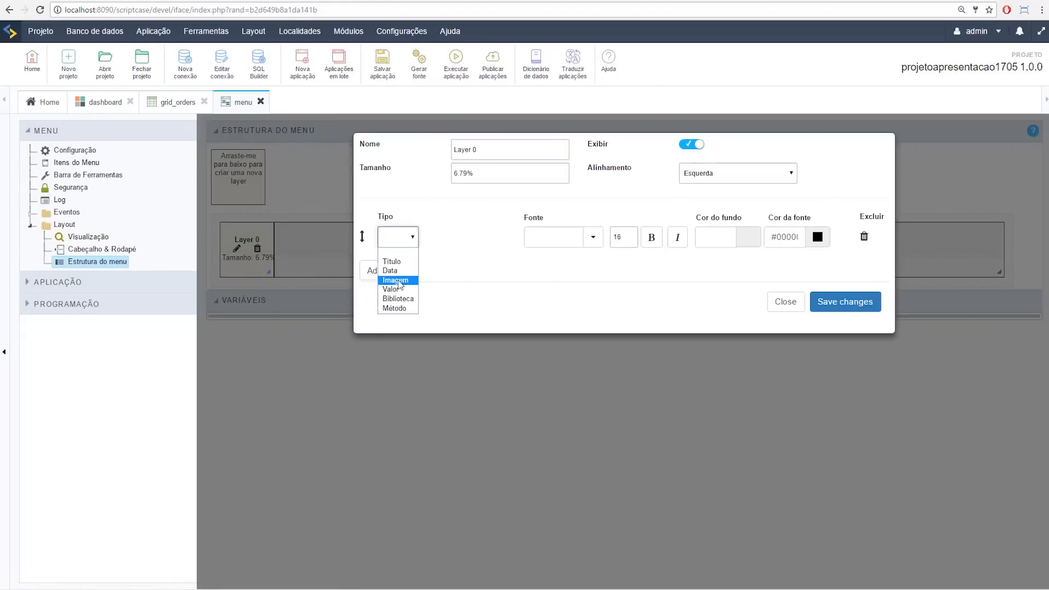
{"action": "left_click", "coordinate": [396, 280]}
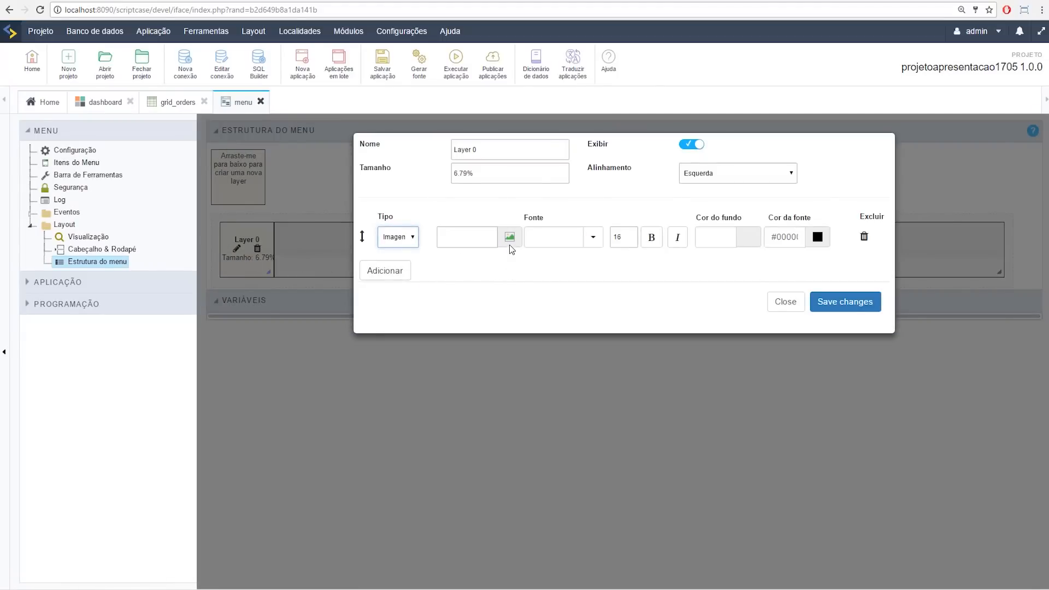
{"action": "left_click", "coordinate": [510, 237]}
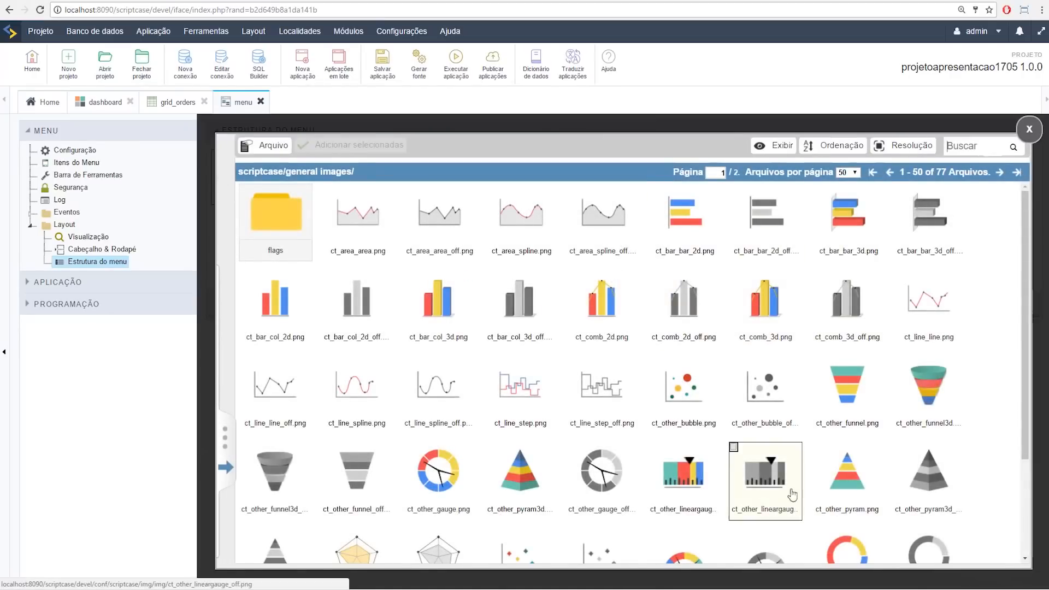
{"action": "left_click", "coordinate": [661, 386]}
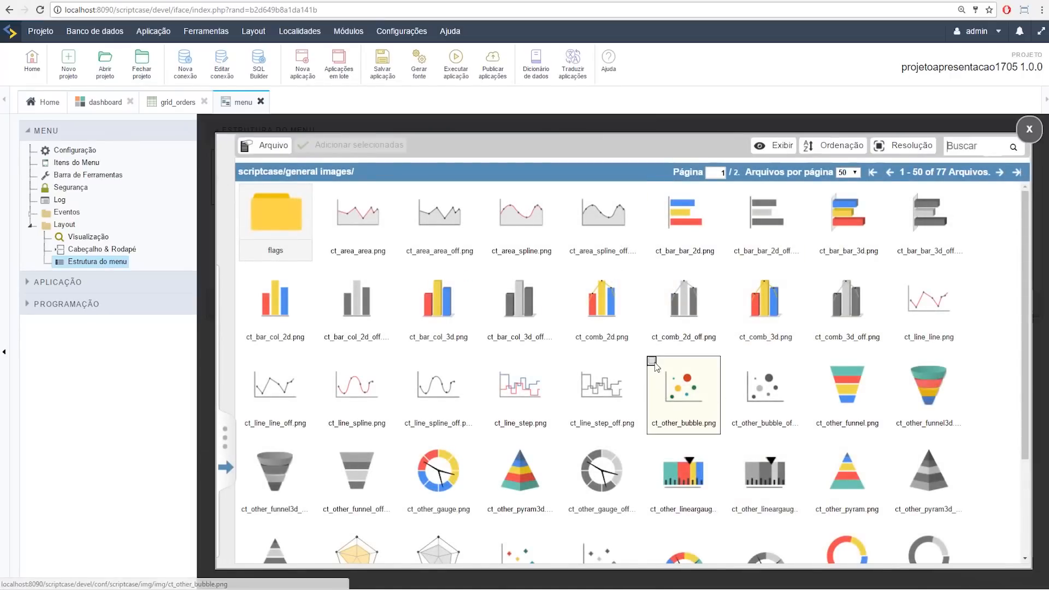
{"action": "left_click", "coordinate": [334, 145]}
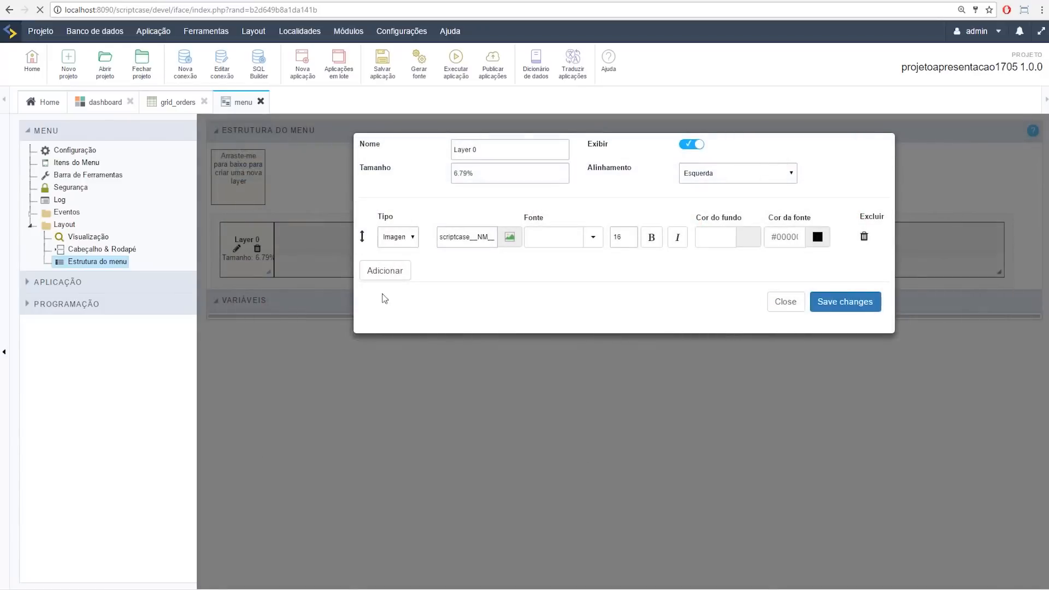
{"action": "left_click", "coordinate": [856, 303]}
{"action": "left_click_drag", "start_coordinate": [272, 159], "coordinate": [1018, 249]}
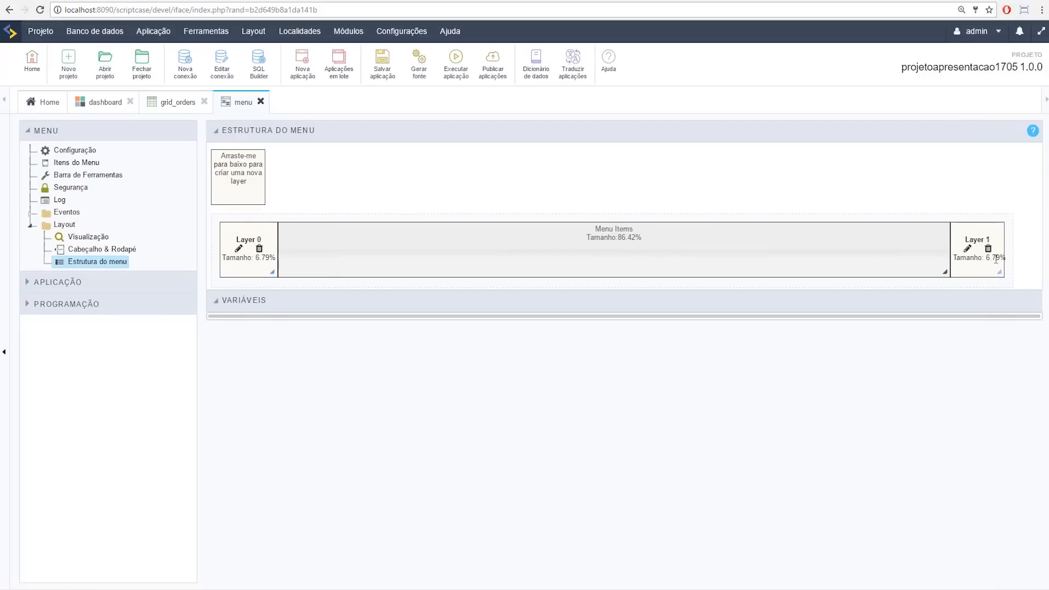
Step: Try the Tipo options, such as library and Método, in Layer 1's edit dialog
{"action": "left_click", "coordinate": [968, 248]}
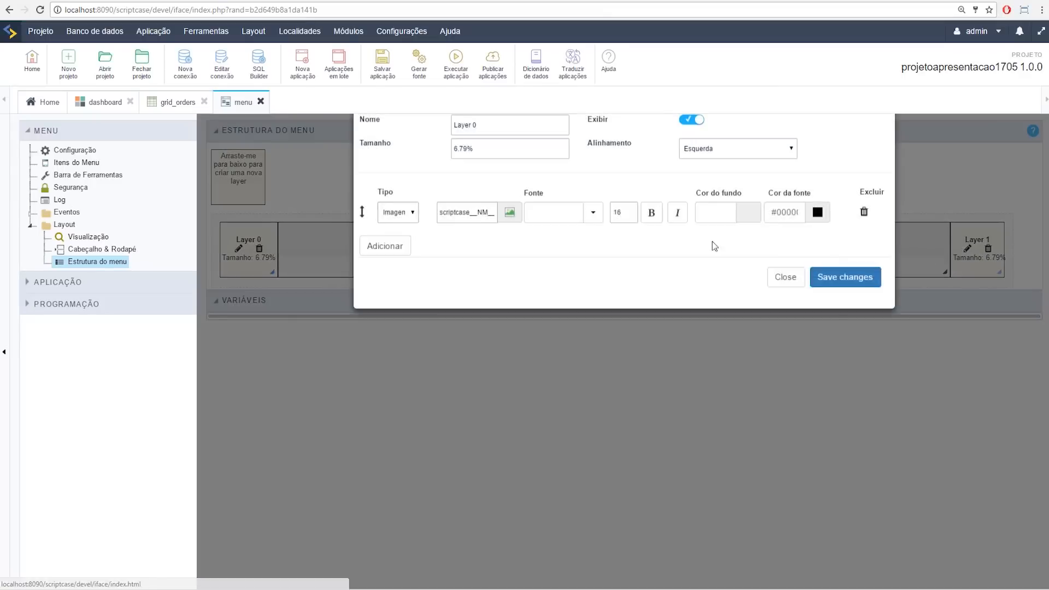
{"action": "left_click", "coordinate": [413, 238]}
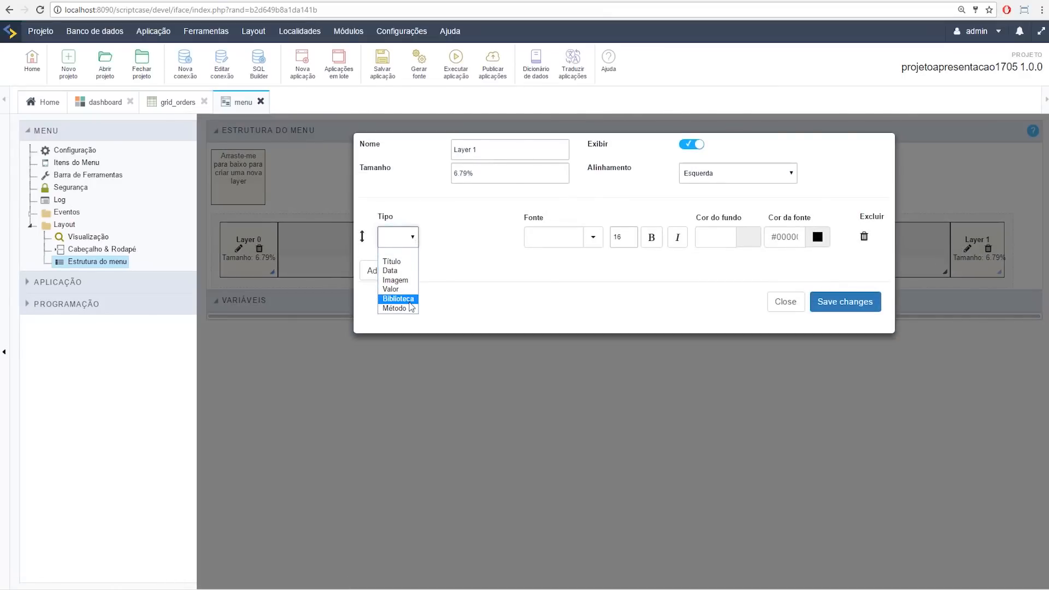
{"action": "mouse_move", "coordinate": [992, 37]}
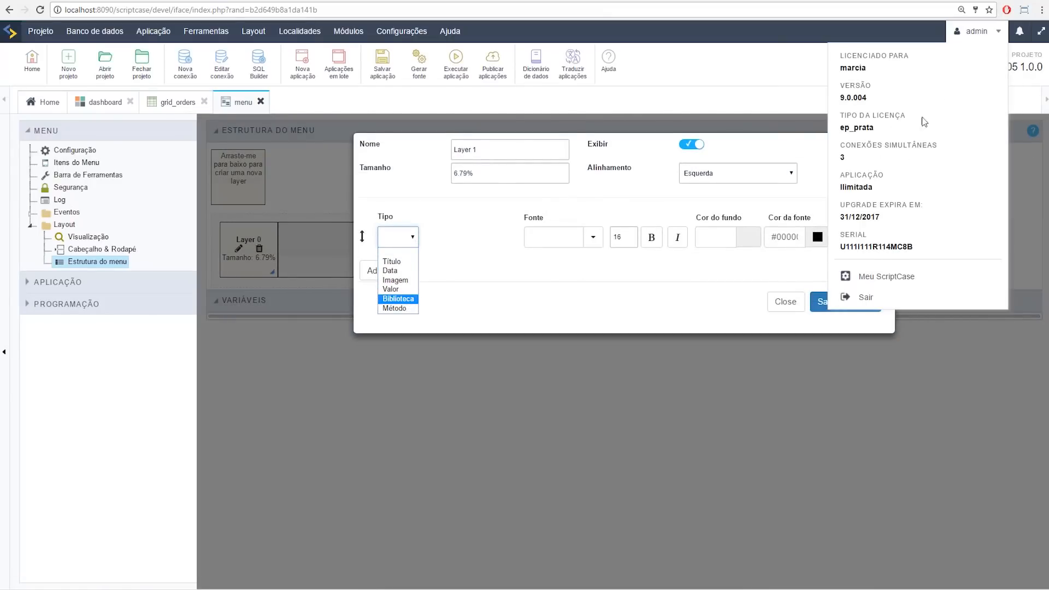
{"action": "left_click", "coordinate": [411, 300]}
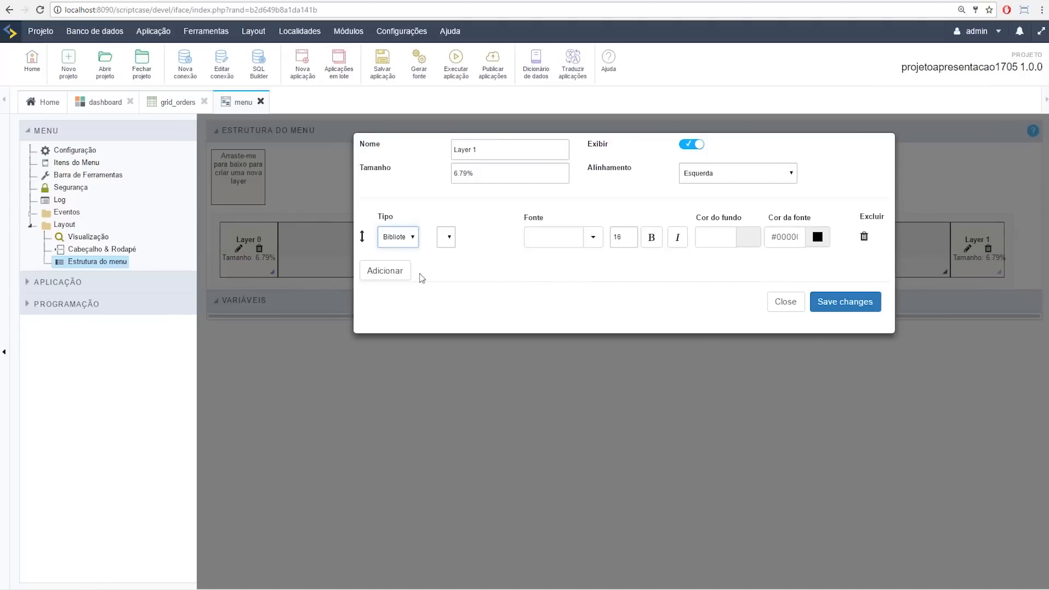
{"action": "left_click", "coordinate": [413, 237]}
{"action": "left_click", "coordinate": [406, 309]}
{"action": "left_click", "coordinate": [408, 239]}
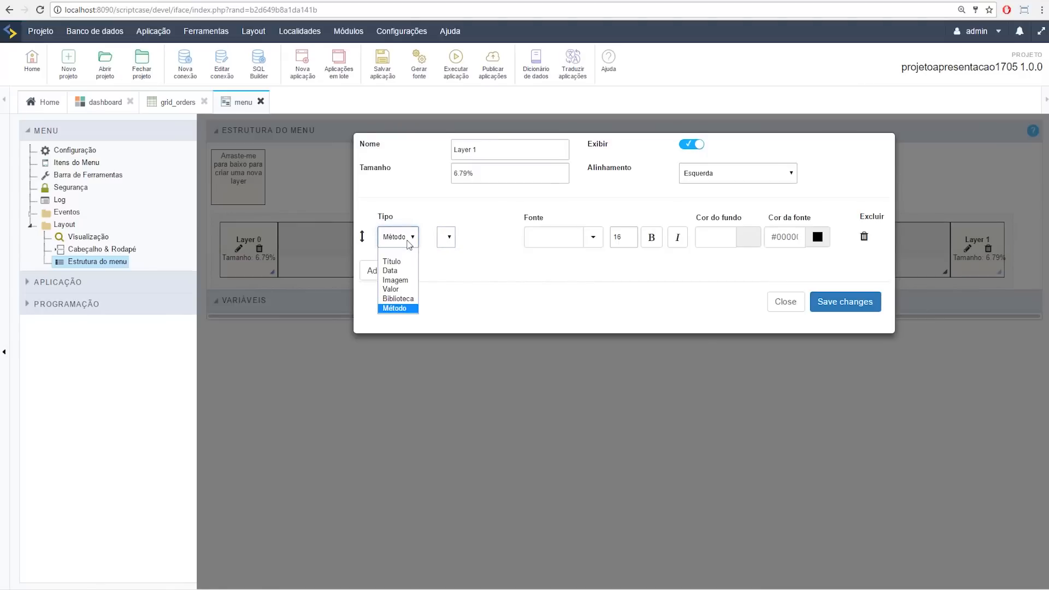
{"action": "left_click", "coordinate": [414, 300]}
{"action": "left_click", "coordinate": [446, 237]}
{"action": "left_click", "coordinate": [411, 237]}
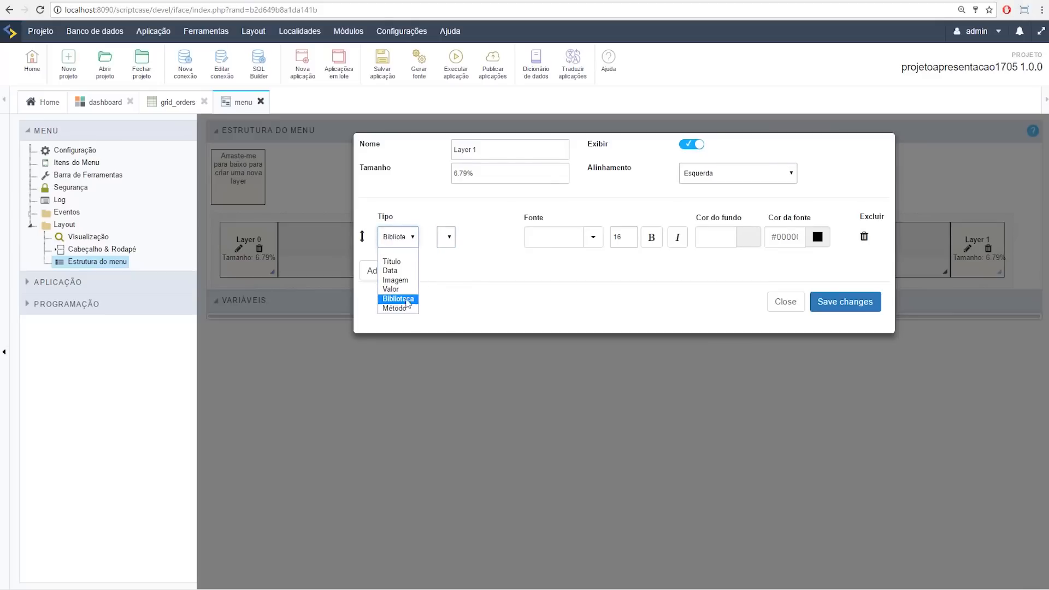
Step: Close Layer 1's edit dialog without changes and delete the layer from the menu structure
{"action": "left_click", "coordinate": [787, 305]}
{"action": "left_click", "coordinate": [988, 248]}
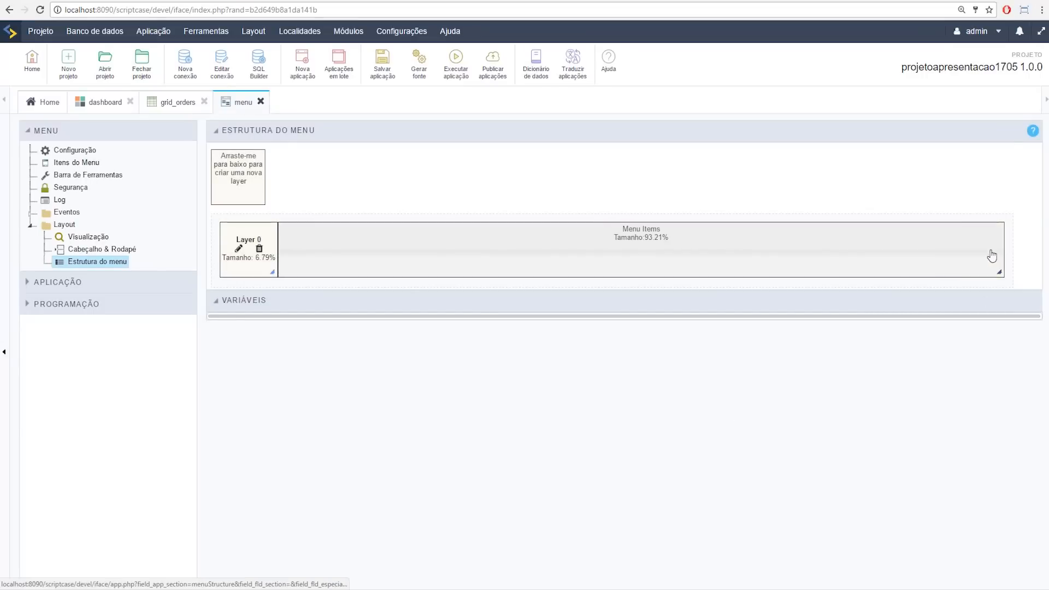
{"action": "left_click", "coordinate": [456, 63]}
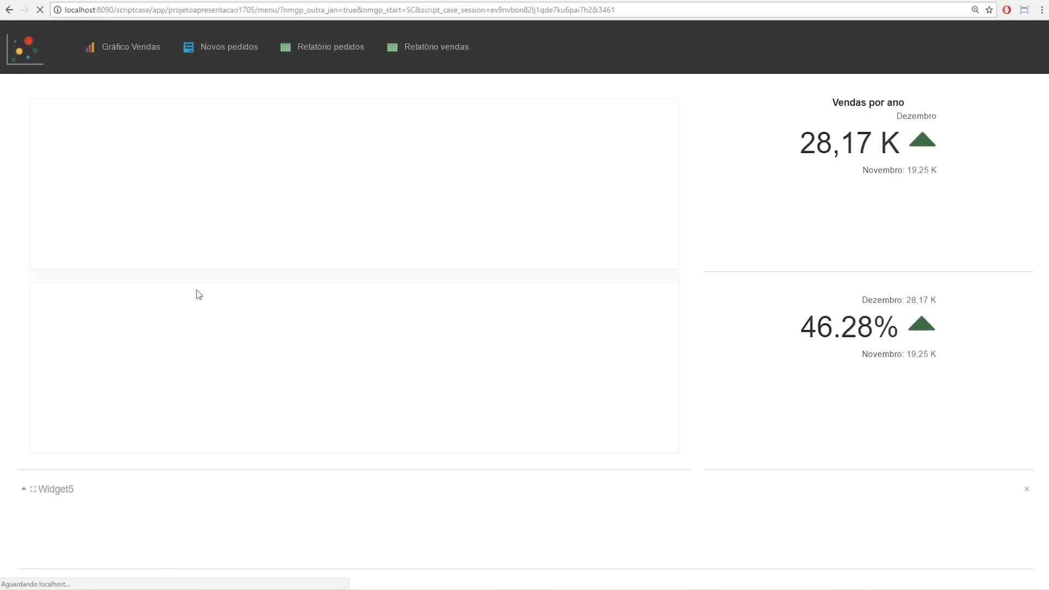
Step: Return from the menu preview to the editor and open the Módulos menu
{"action": "left_click", "coordinate": [62, 1]}
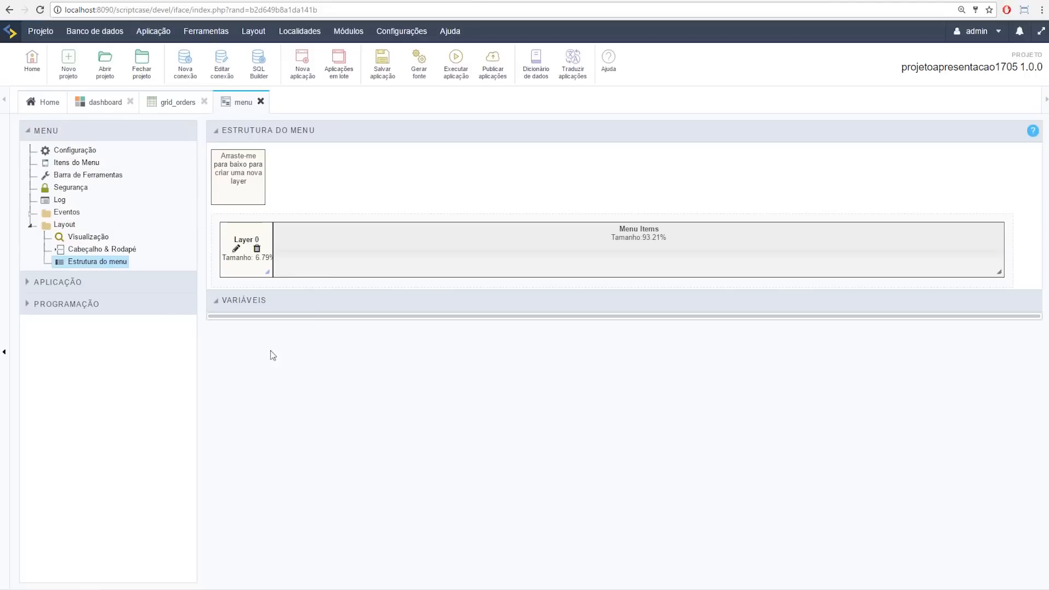
{"action": "mouse_move", "coordinate": [402, 31]}
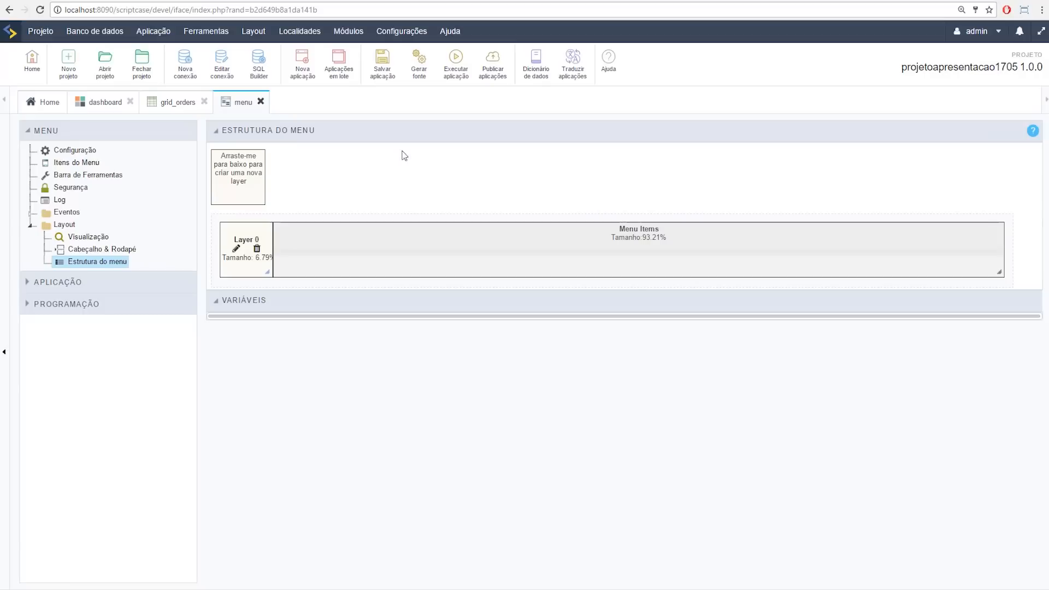
{"action": "left_click", "coordinate": [348, 33]}
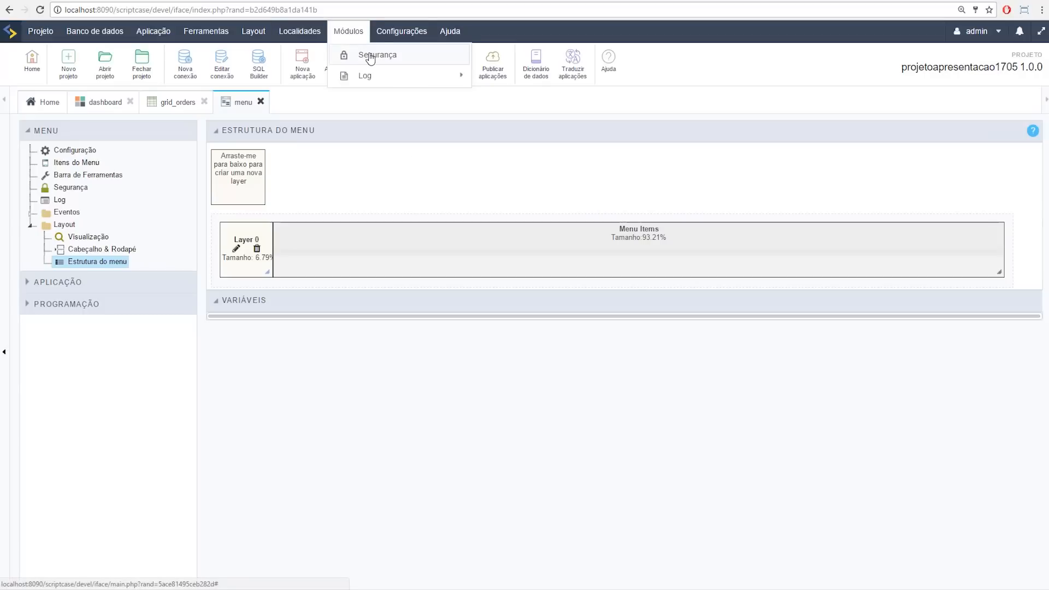
Step: Create a Segurança module with Grupo security and continue to its connection step
{"action": "left_click", "coordinate": [385, 60]}
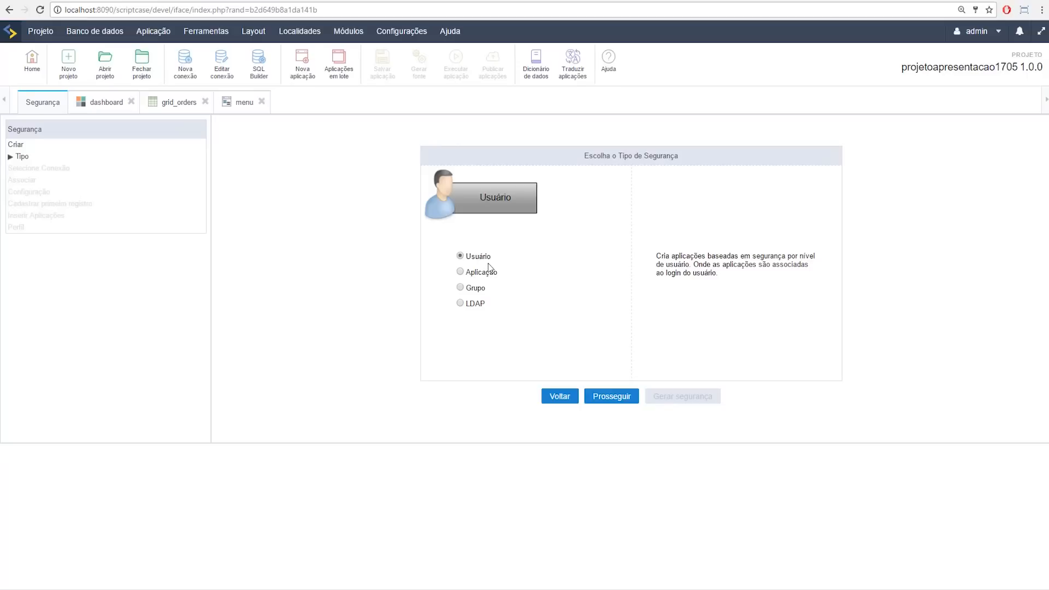
{"action": "left_click", "coordinate": [482, 273]}
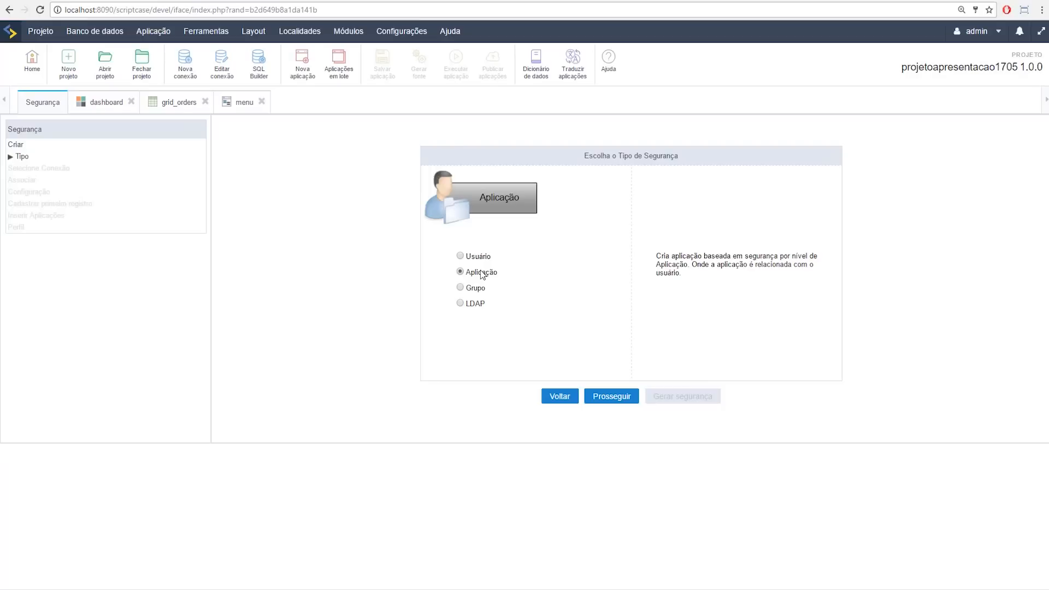
{"action": "left_click", "coordinate": [482, 290]}
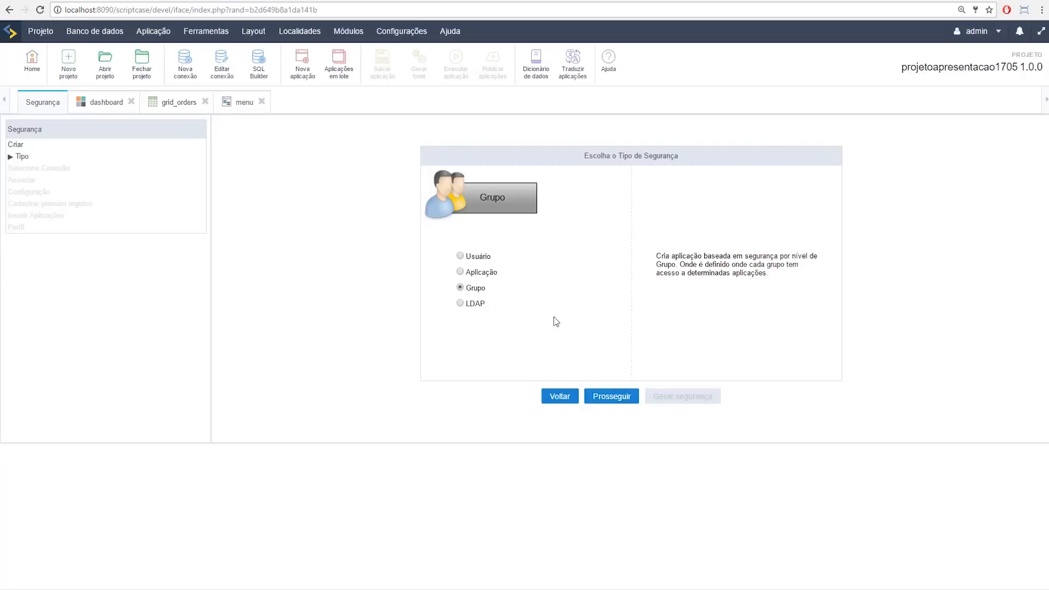
{"action": "left_click", "coordinate": [613, 397]}
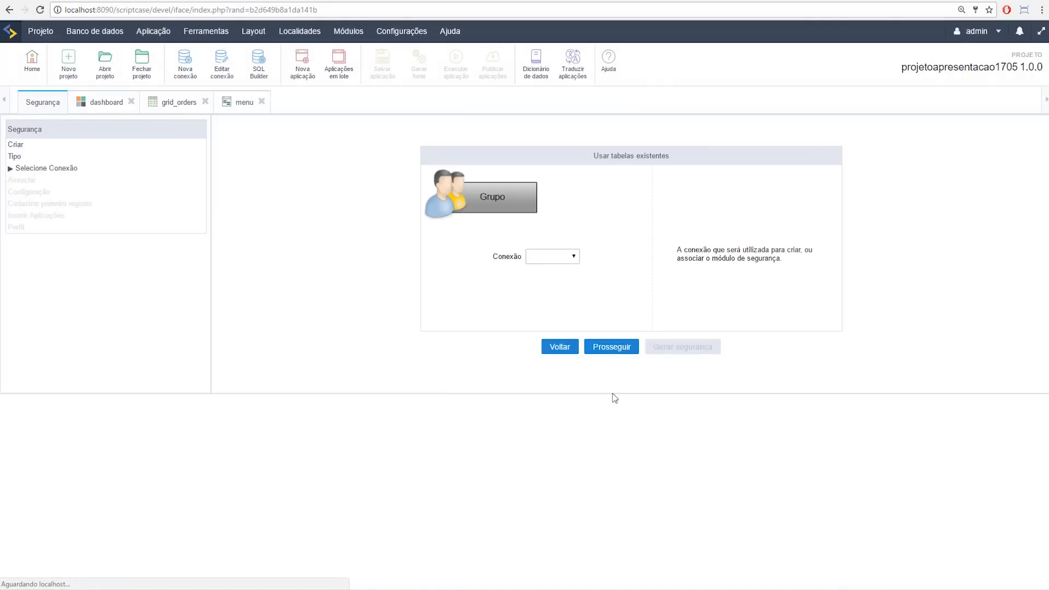
Step: Choose conn_mysql as the security module's connection, keeping new tables with the sec_ prefix
{"action": "left_click", "coordinate": [550, 254]}
{"action": "left_click", "coordinate": [547, 276]}
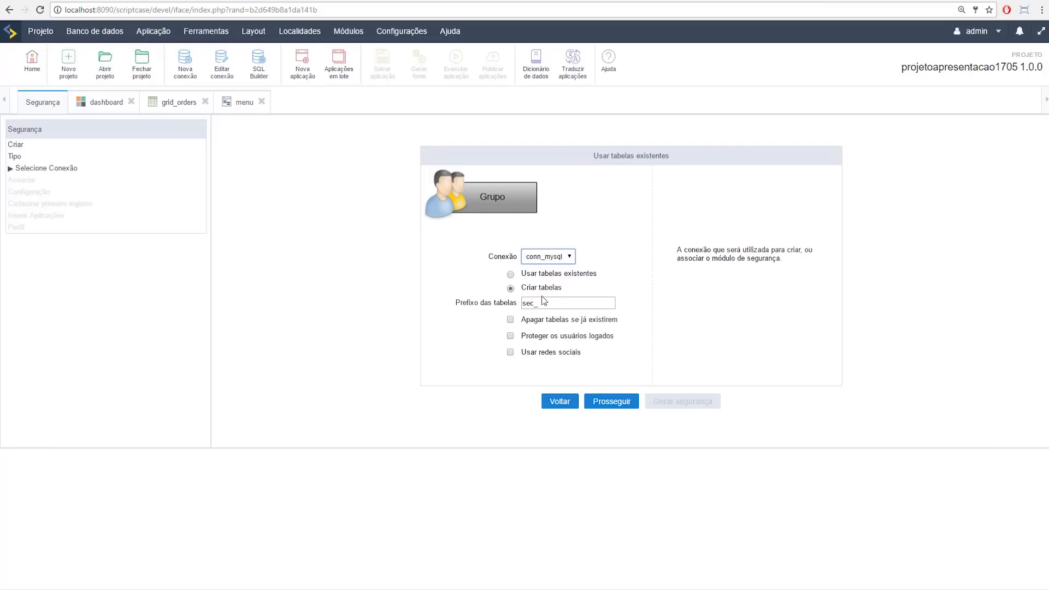
Step: Tick Apagar tabelas se já existirem and Proteger os usuários logados, then create the sec_ tables
{"action": "left_click", "coordinate": [508, 322]}
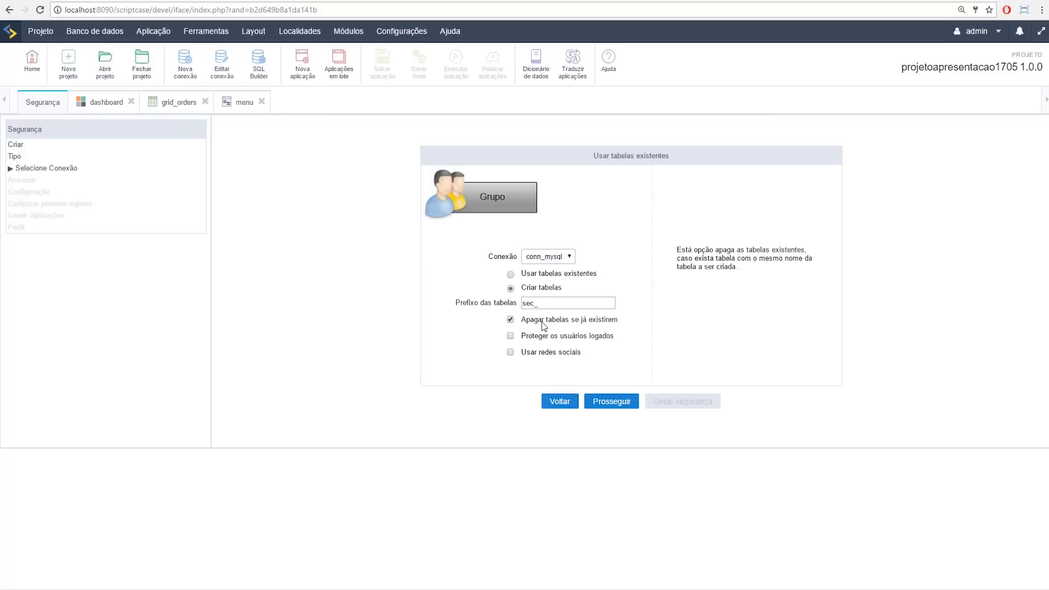
{"action": "left_click", "coordinate": [511, 335]}
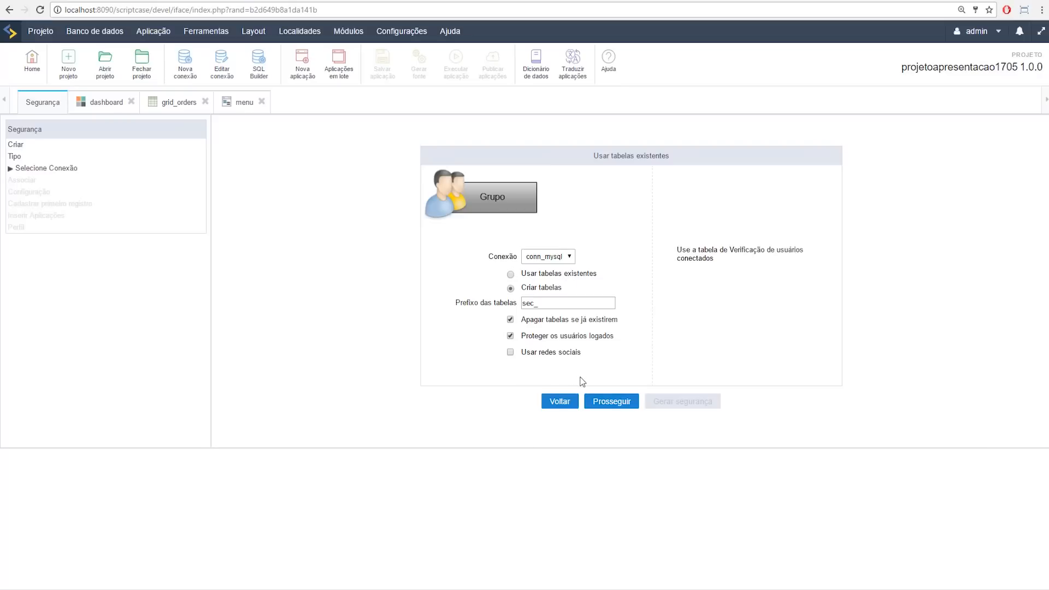
{"action": "left_click", "coordinate": [608, 405]}
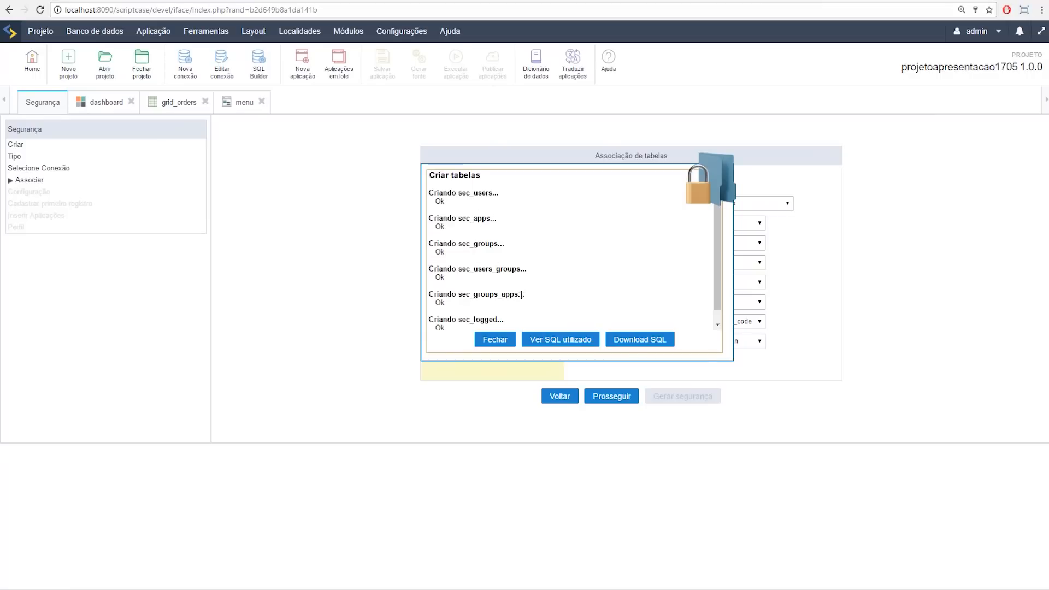
{"action": "scroll", "coordinate": [516, 291], "scroll_direction": "down", "scroll_amount": 1}
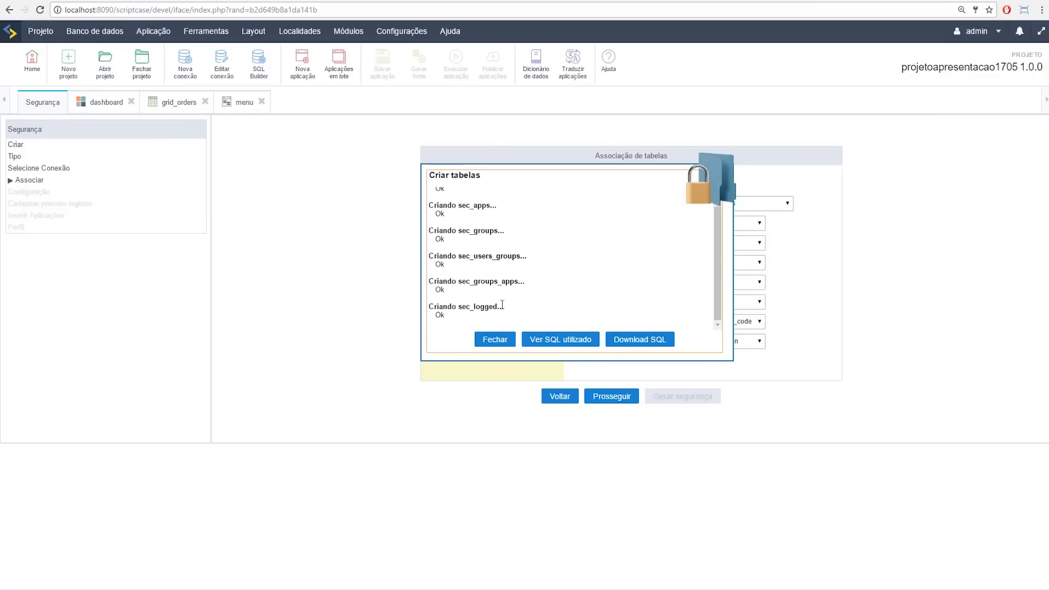
Step: Close the table report, review the Grupo, Aplicação, Usuário/Grupo and Grupo/Aplicação associations, then proceed
{"action": "left_click", "coordinate": [496, 343]}
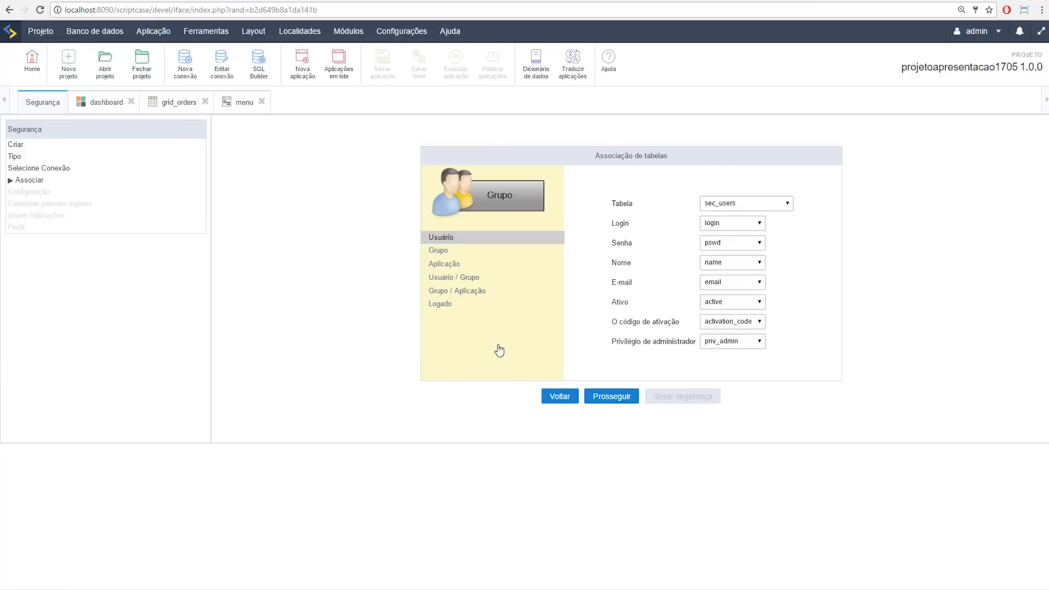
{"action": "left_click", "coordinate": [463, 253]}
{"action": "left_click", "coordinate": [458, 265]}
{"action": "left_click", "coordinate": [465, 278]}
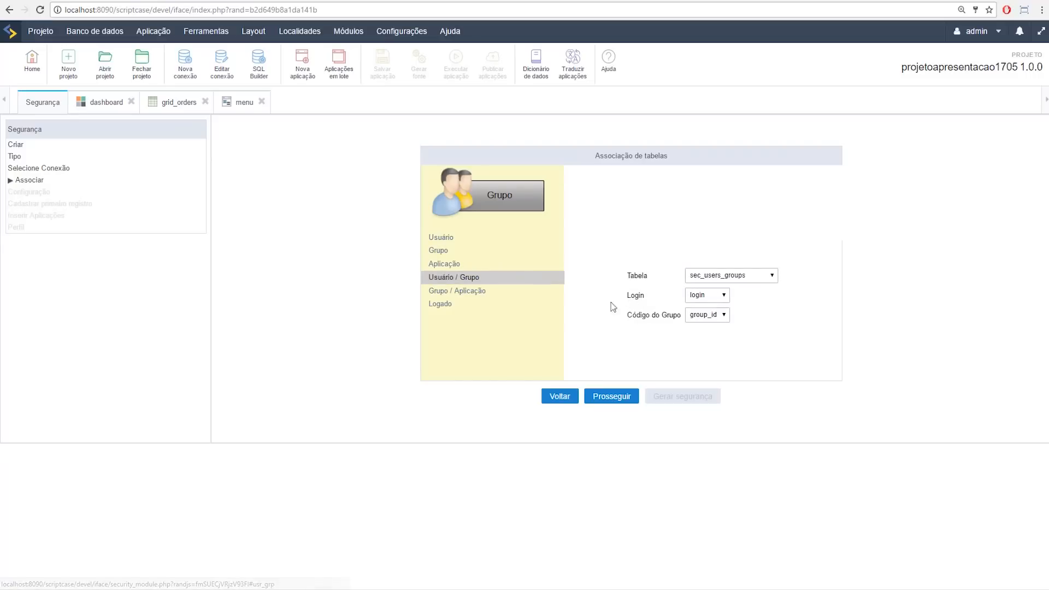
{"action": "left_click", "coordinate": [492, 294]}
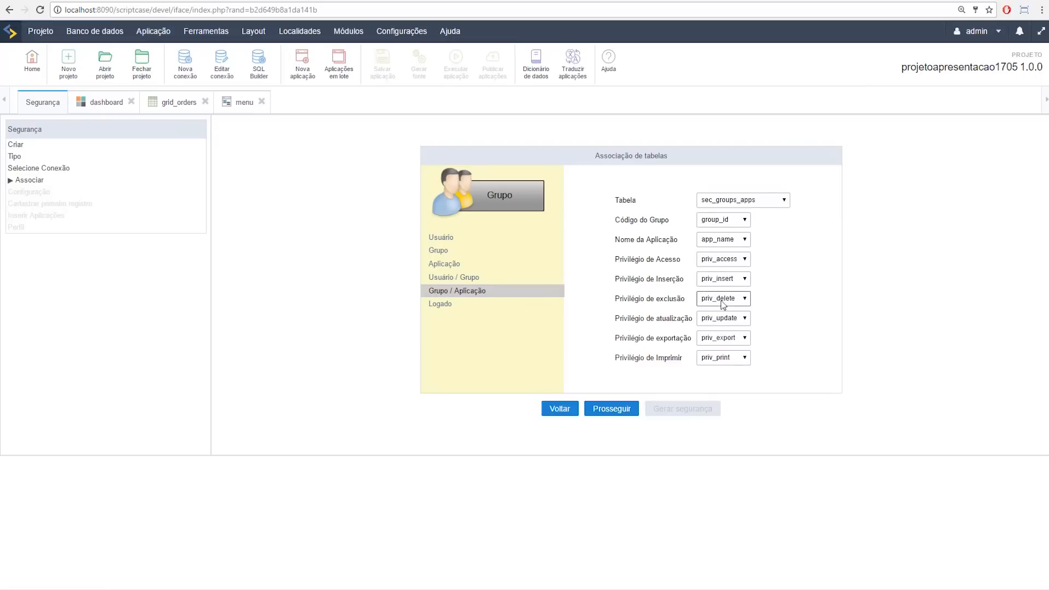
{"action": "left_click", "coordinate": [613, 411]}
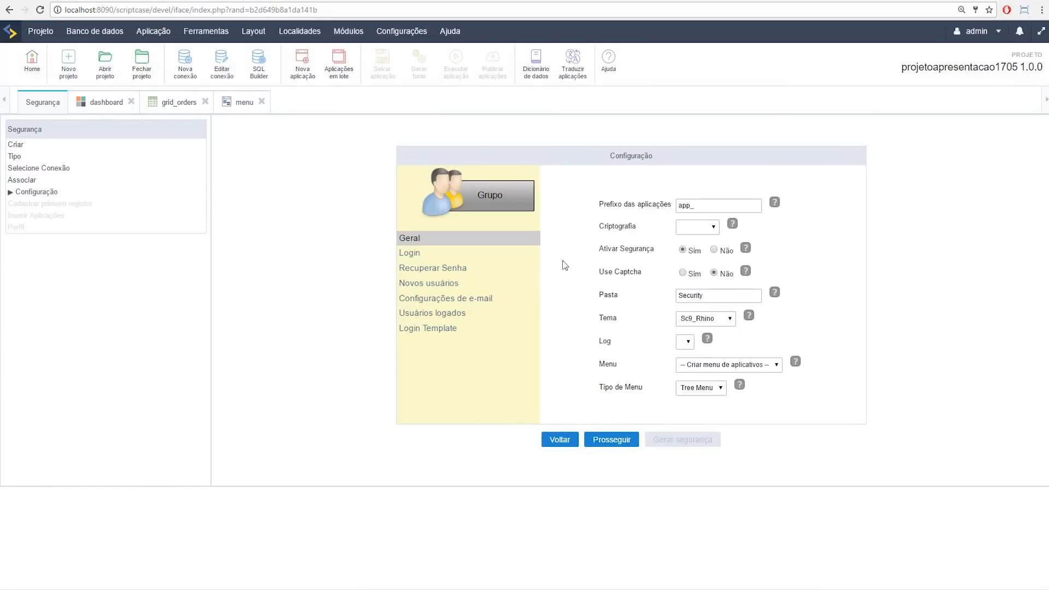
Step: Leave the password encryption option unset in Configuração > Geral
{"action": "left_click", "coordinate": [695, 228]}
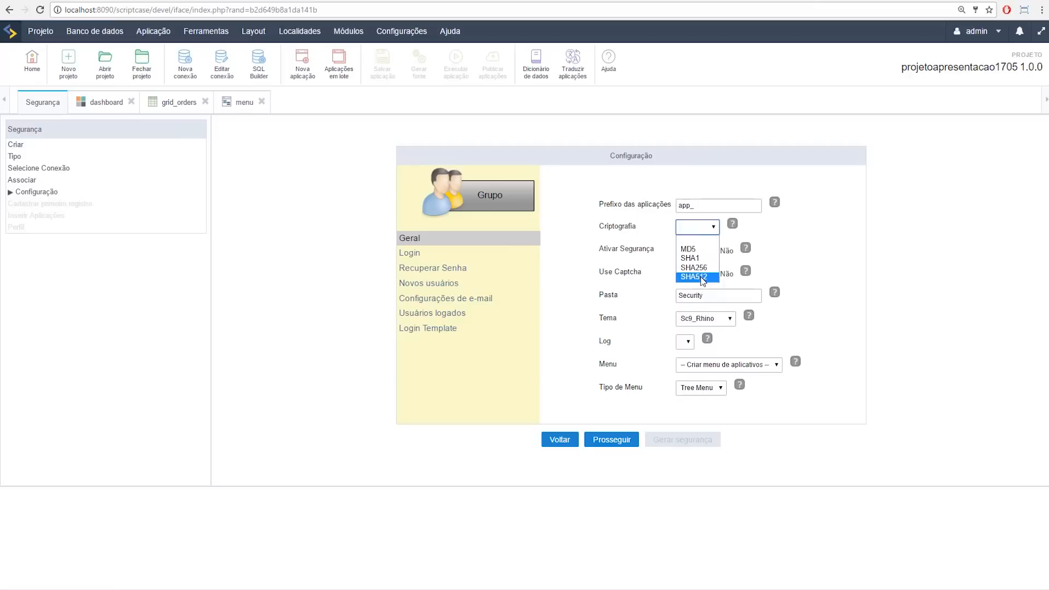
{"action": "left_click", "coordinate": [789, 235]}
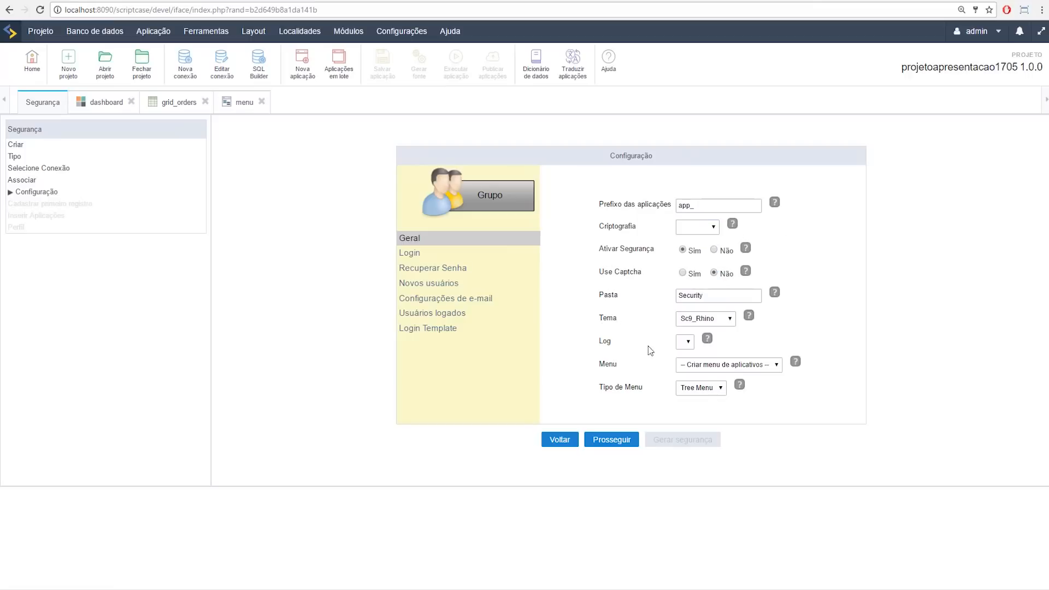
{"action": "left_click_drag", "start_coordinate": [601, 341], "coordinate": [630, 341]}
{"action": "left_click", "coordinate": [624, 346]}
{"action": "double_click", "coordinate": [608, 341]}
Step: Attach security to the existing 'menu' app and review Login, Recuperar Senha and Novos usuários settings
{"action": "left_click", "coordinate": [692, 366]}
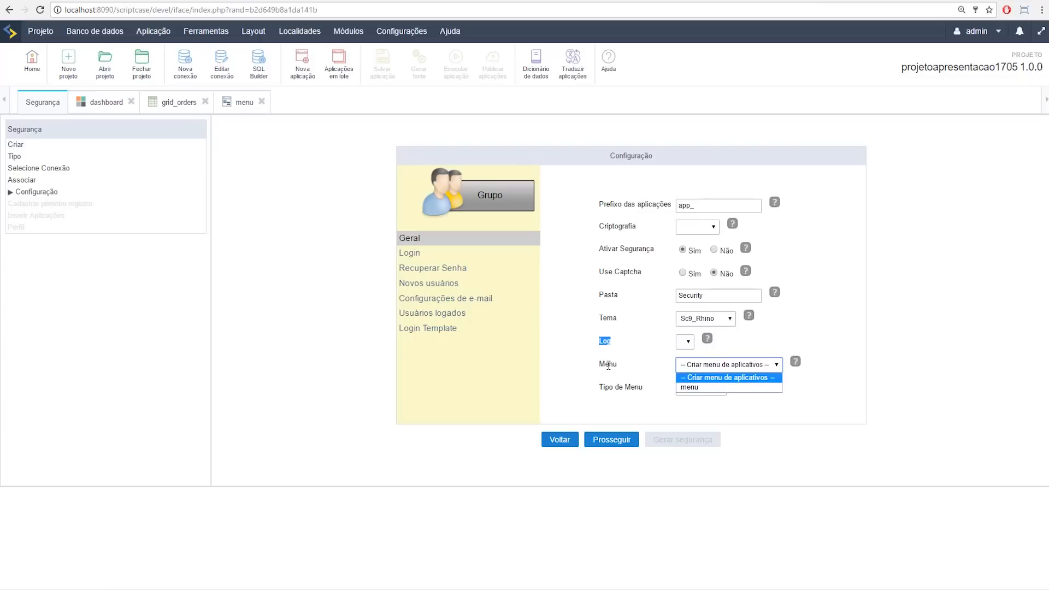
{"action": "left_click", "coordinate": [692, 387]}
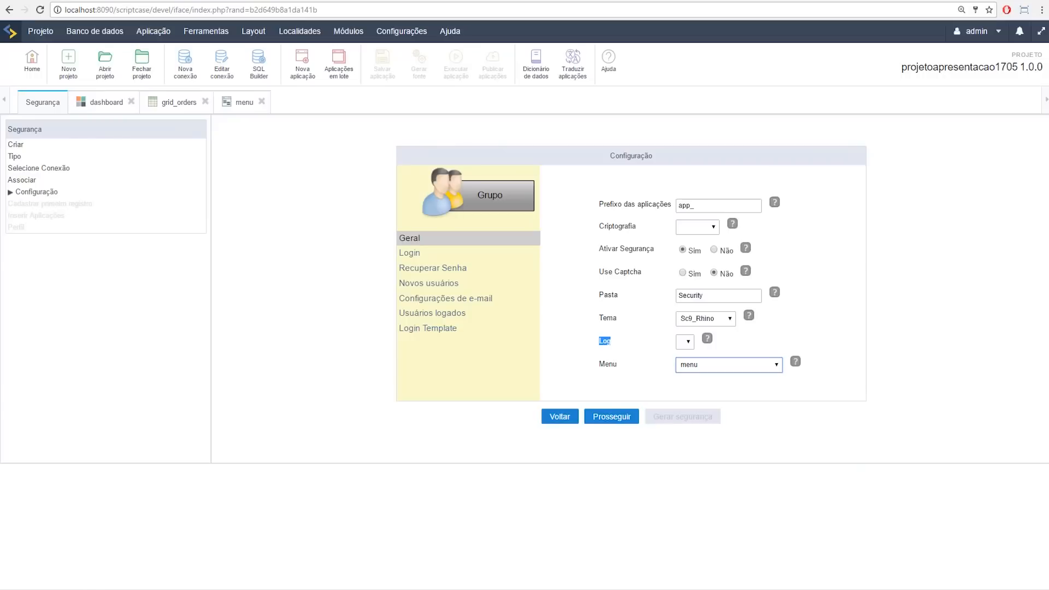
{"action": "left_click", "coordinate": [410, 253]}
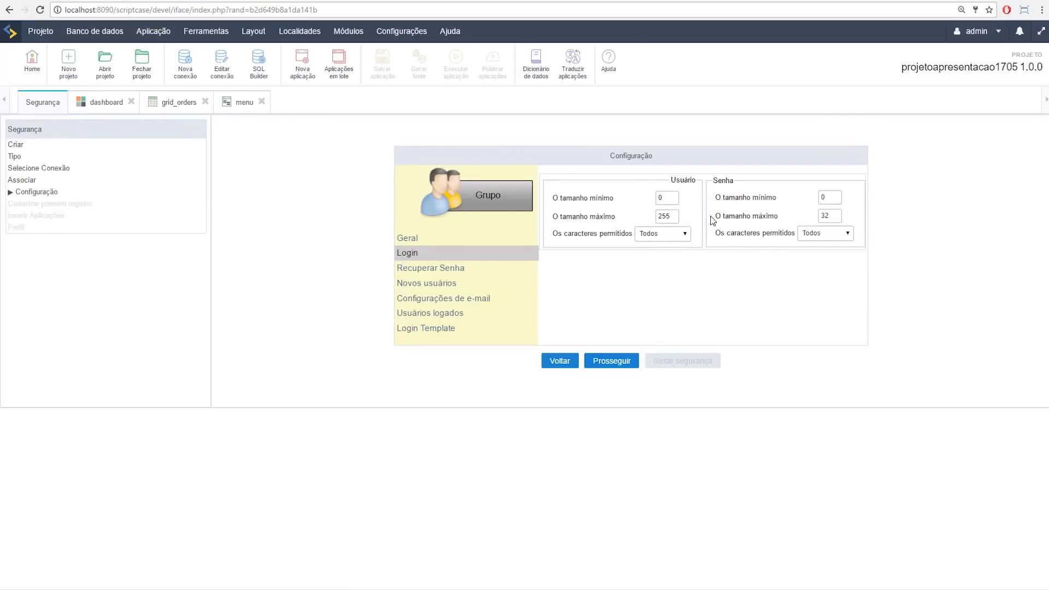
{"action": "left_click", "coordinate": [459, 269]}
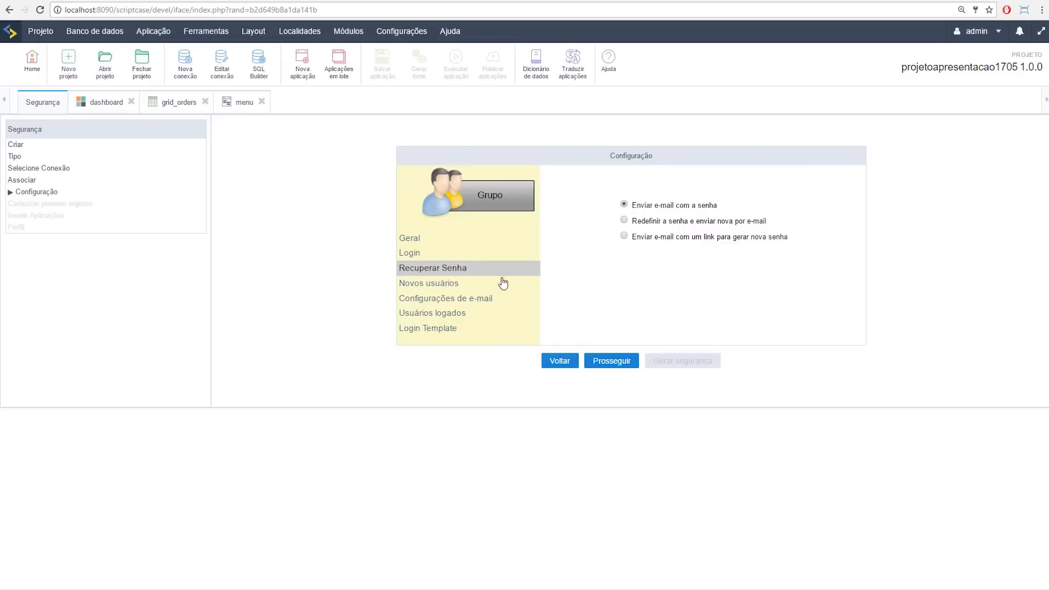
{"action": "left_click", "coordinate": [468, 283]}
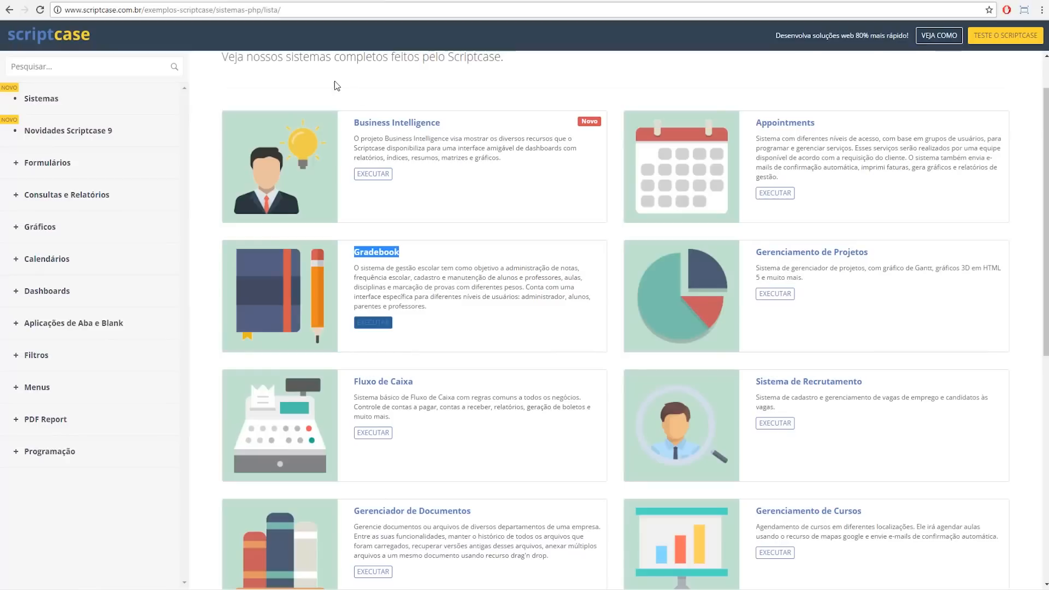
Step: Preview the Appointments demo login page, then launch the Sistema de Recrutamento example system
{"action": "left_click", "coordinate": [780, 195]}
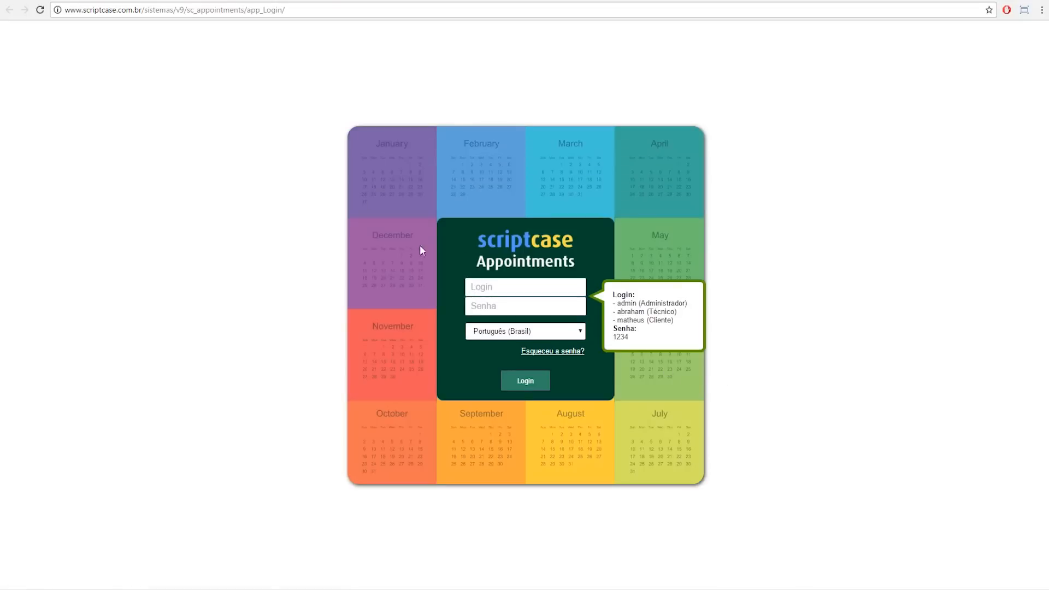
{"action": "key", "text": "alt+Left"}
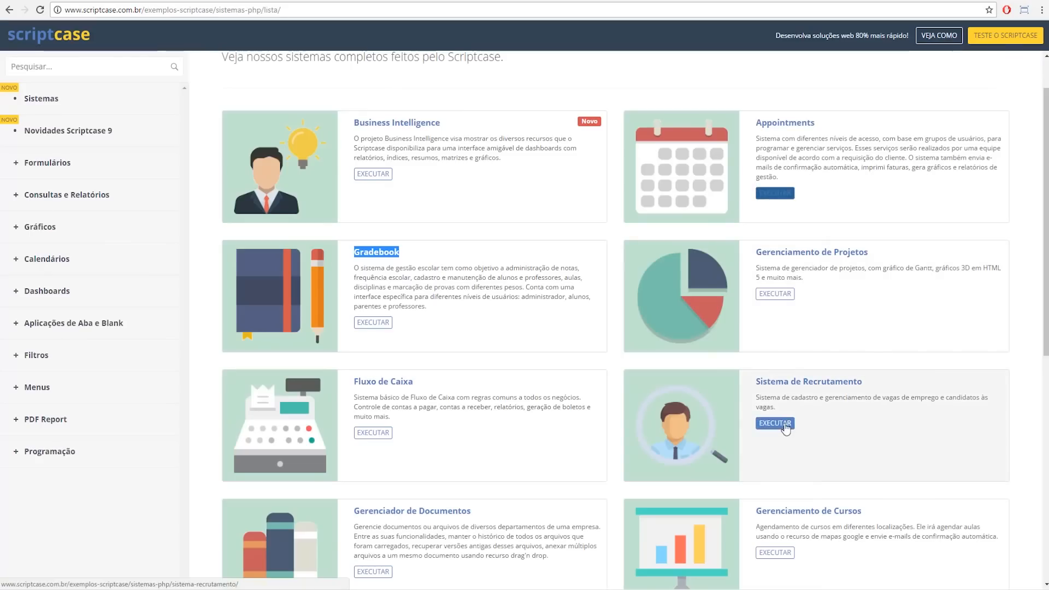
{"action": "left_click", "coordinate": [775, 424]}
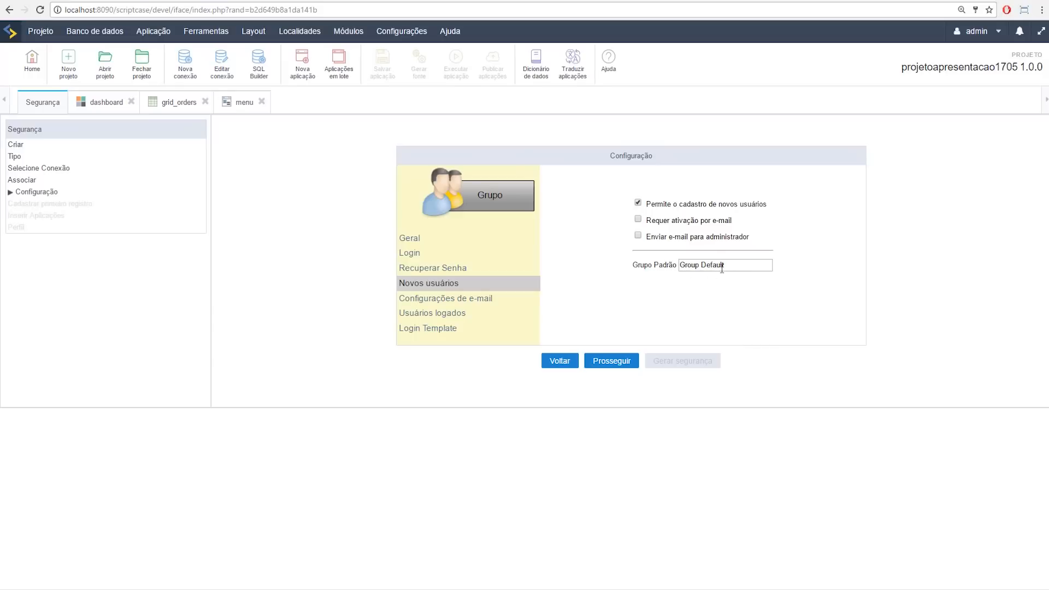
Step: Clear the SMTP Usuário and Senha SMTP fields in Configurações de e-mail
{"action": "left_click", "coordinate": [446, 299]}
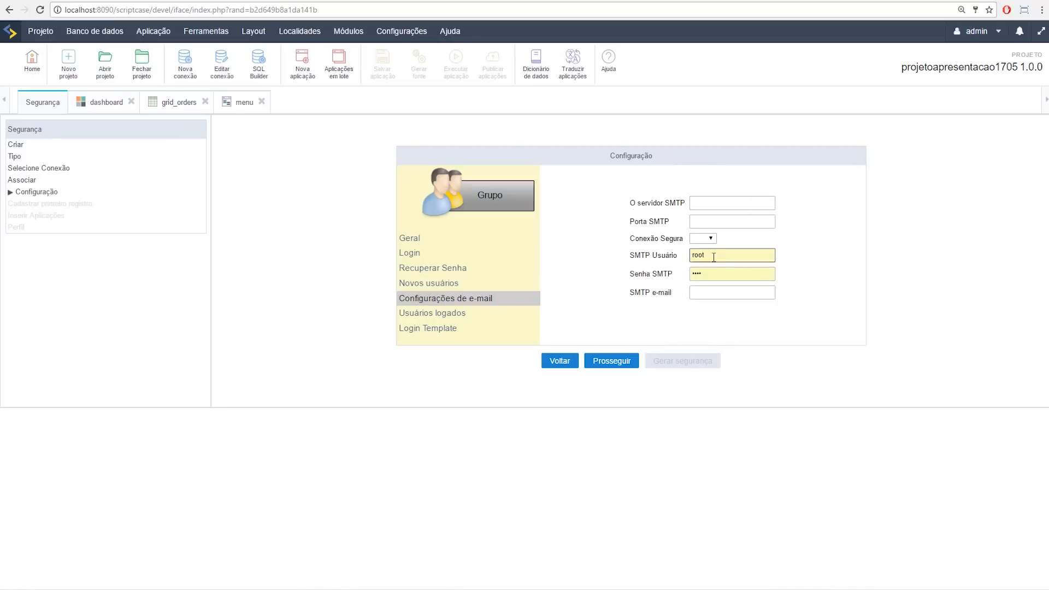
{"action": "left_click_drag", "start_coordinate": [721, 256], "coordinate": [652, 242]}
{"action": "key", "text": "BackSpace"}
{"action": "left_click", "coordinate": [829, 282]}
{"action": "left_click_drag", "start_coordinate": [762, 278], "coordinate": [569, 258]}
{"action": "key", "text": "BackSpace"}
{"action": "left_click", "coordinate": [820, 281]}
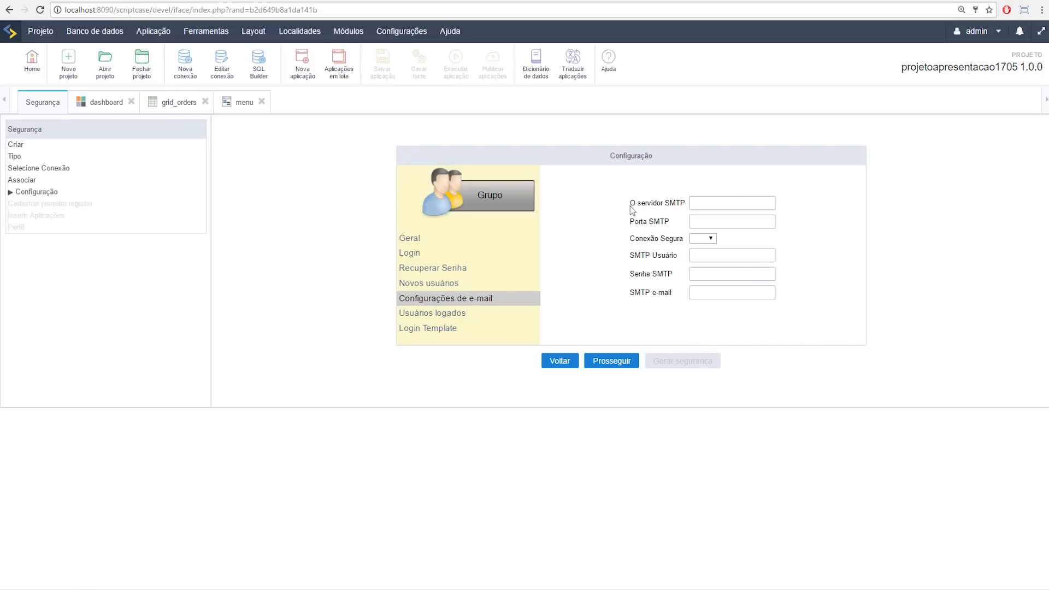
Step: Check Usuários logados, then set Login Template to Sim
{"action": "left_click", "coordinate": [466, 313]}
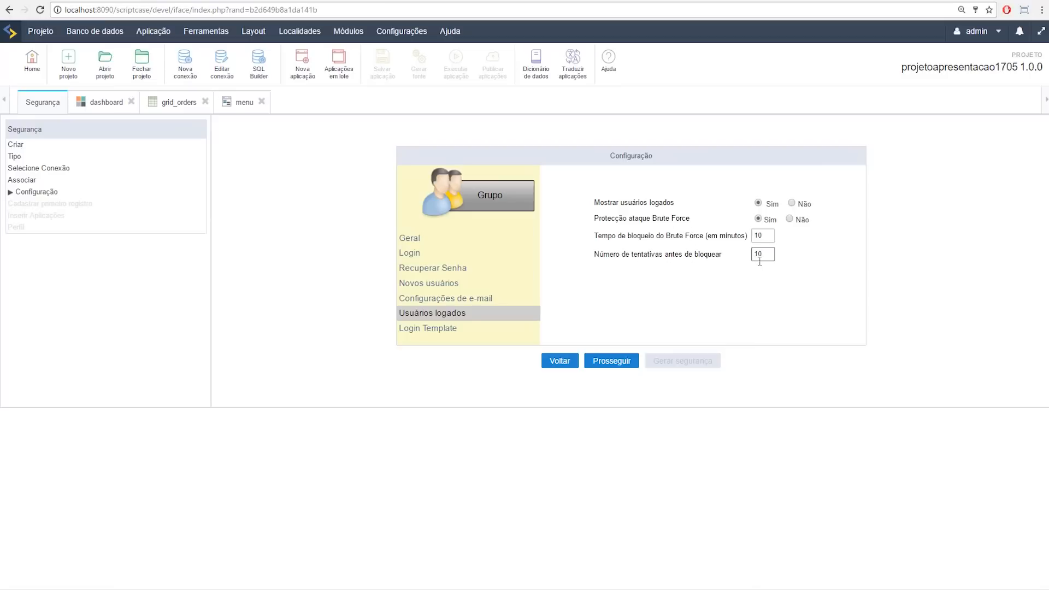
{"action": "left_click", "coordinate": [445, 329]}
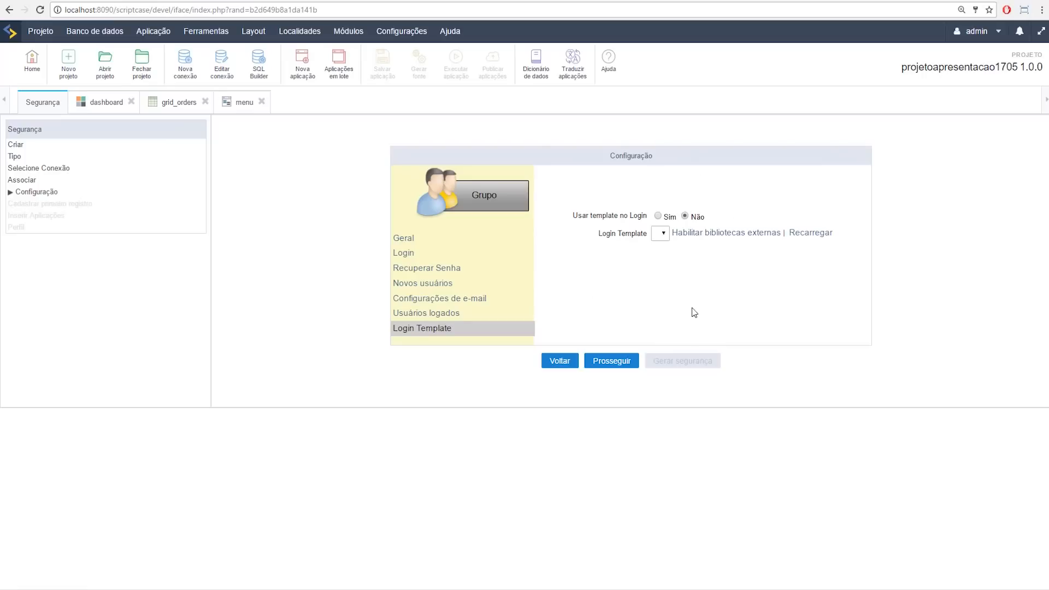
{"action": "left_click", "coordinate": [658, 217]}
Step: Enable the samples external library for the project and save the library choices
{"action": "left_click", "coordinate": [710, 234]}
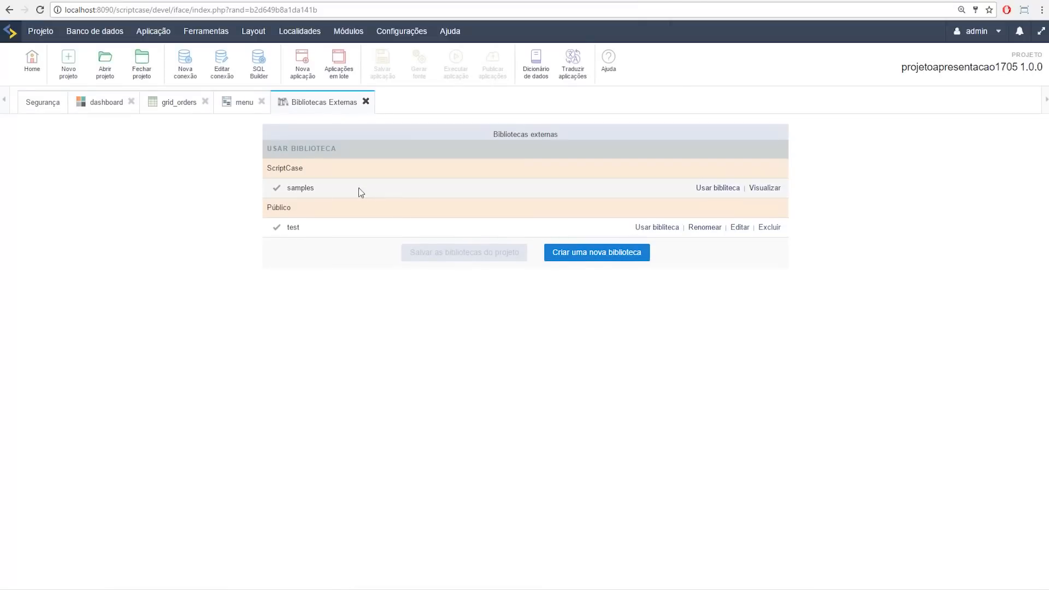
{"action": "left_click", "coordinate": [731, 190]}
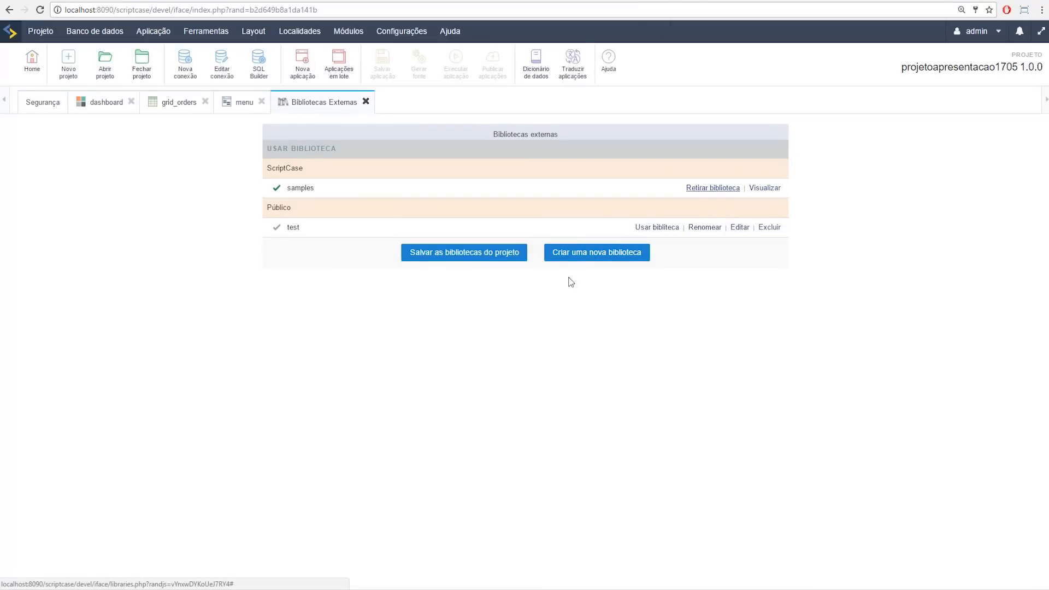
{"action": "left_click", "coordinate": [447, 263]}
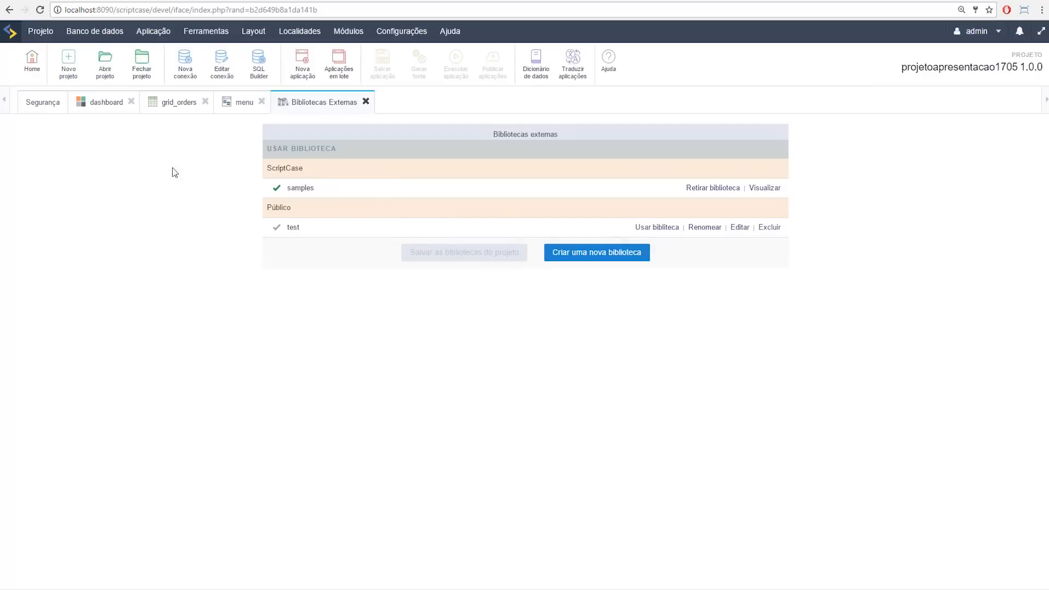
Step: Back in Segurança, reload templates, choose login/login01.html and proceed to the next wizard step
{"action": "left_click", "coordinate": [48, 104]}
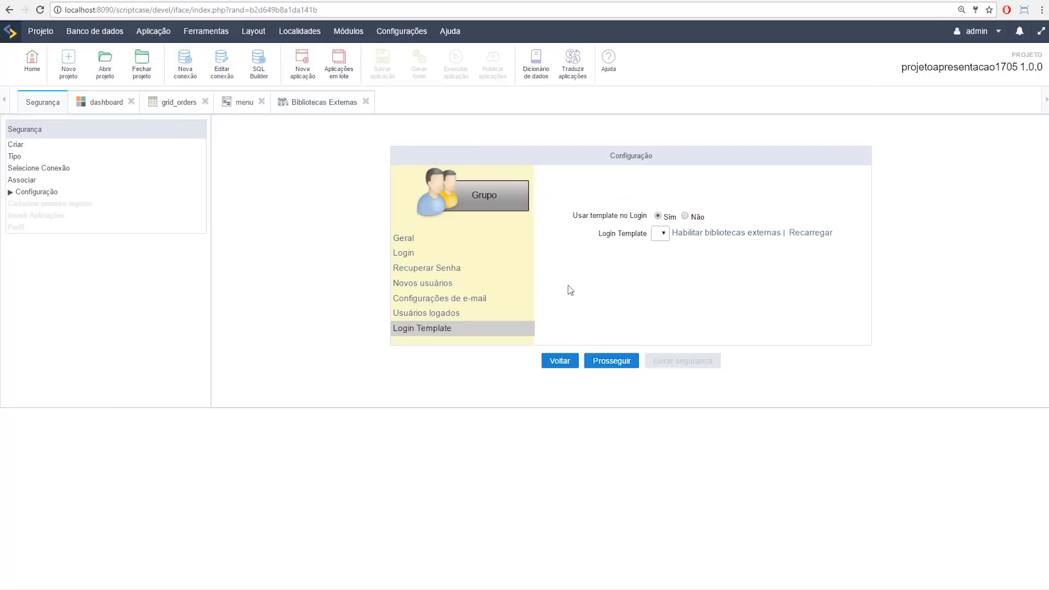
{"action": "left_click", "coordinate": [801, 236]}
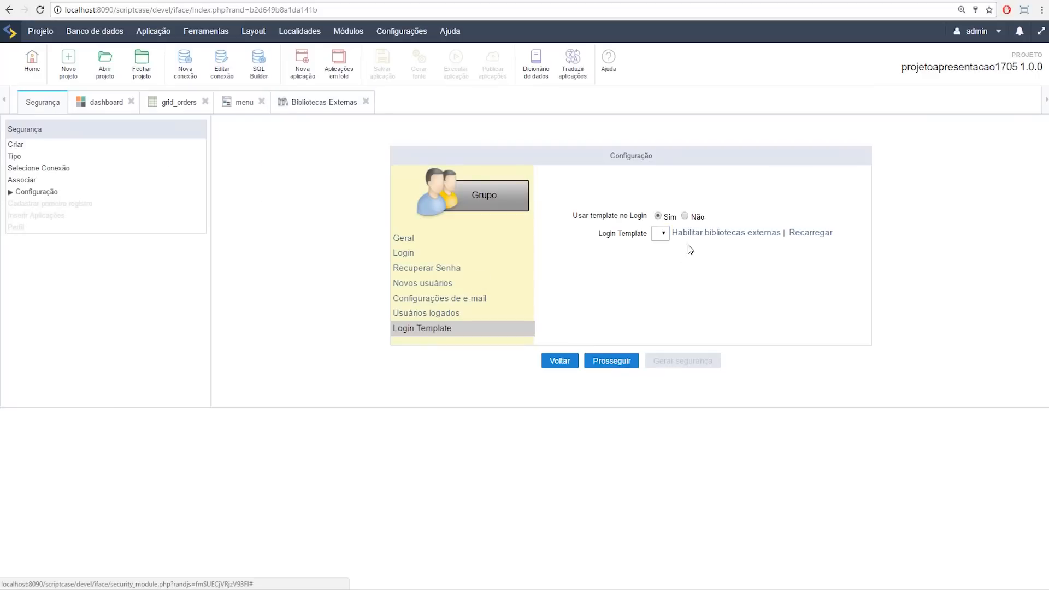
{"action": "left_click", "coordinate": [664, 234]}
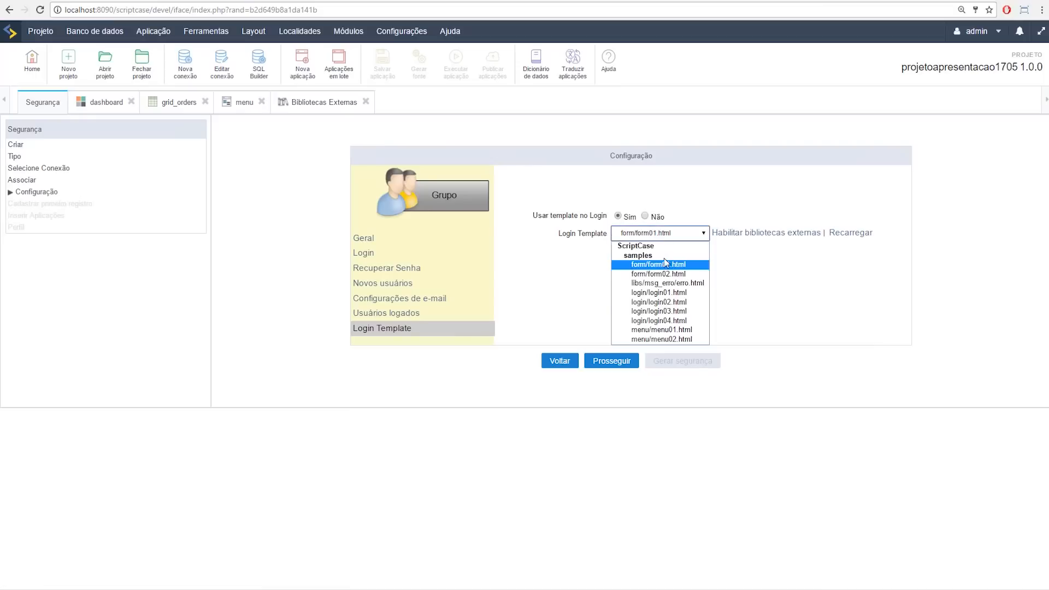
{"action": "left_click", "coordinate": [672, 294]}
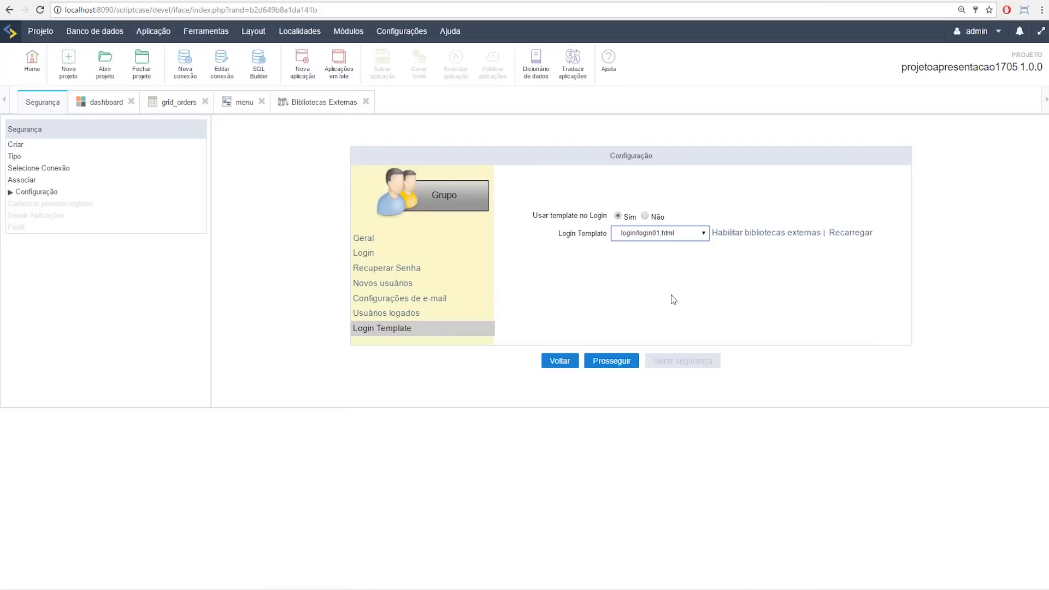
{"action": "left_click", "coordinate": [598, 364]}
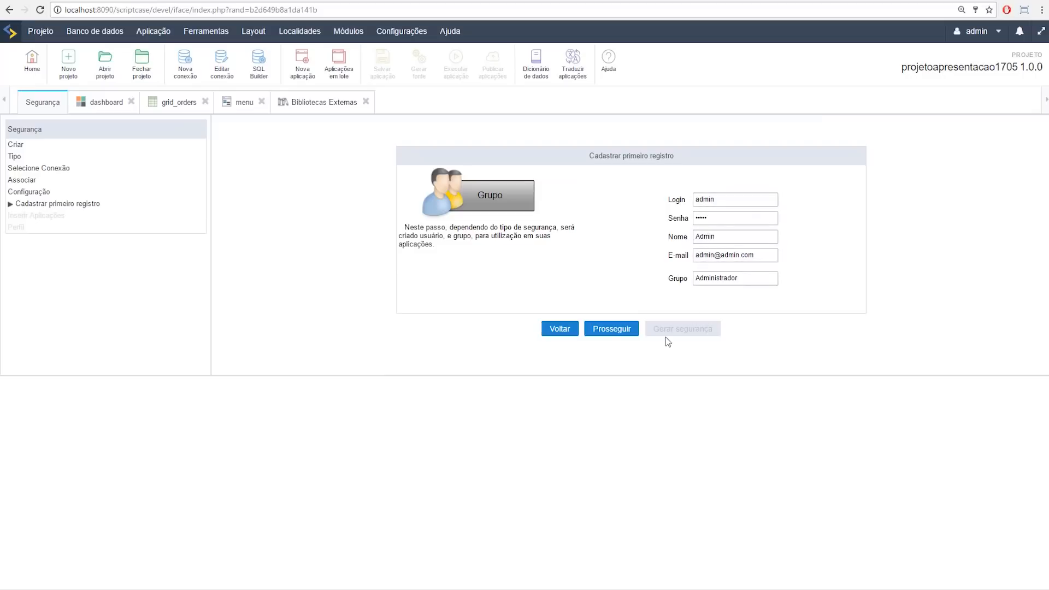
Step: Accept the first admin user in group Administrador, include all applications, and generate security
{"action": "left_click", "coordinate": [607, 329]}
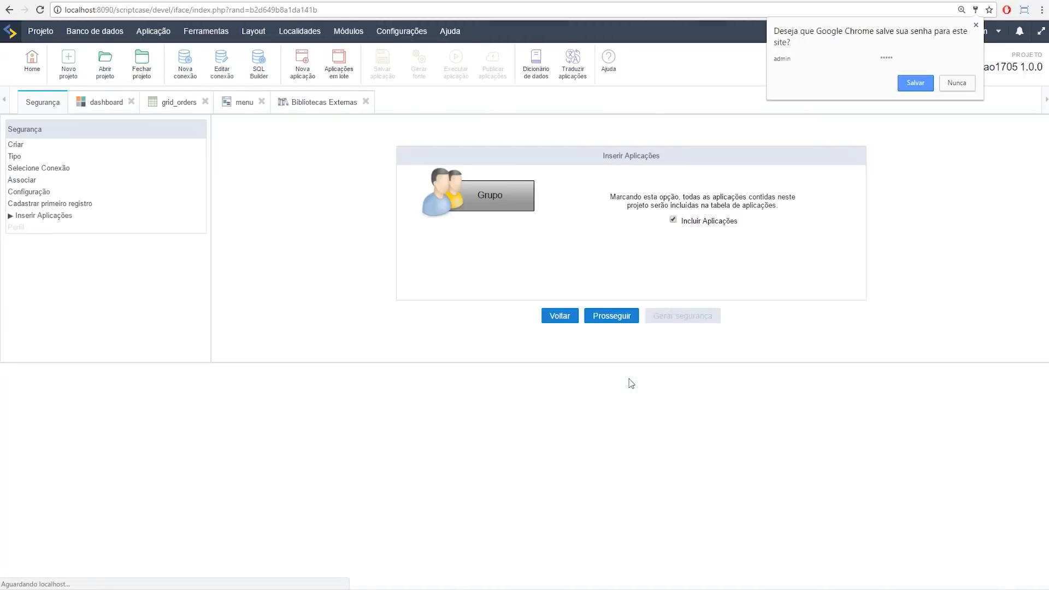
{"action": "left_click", "coordinate": [903, 84]}
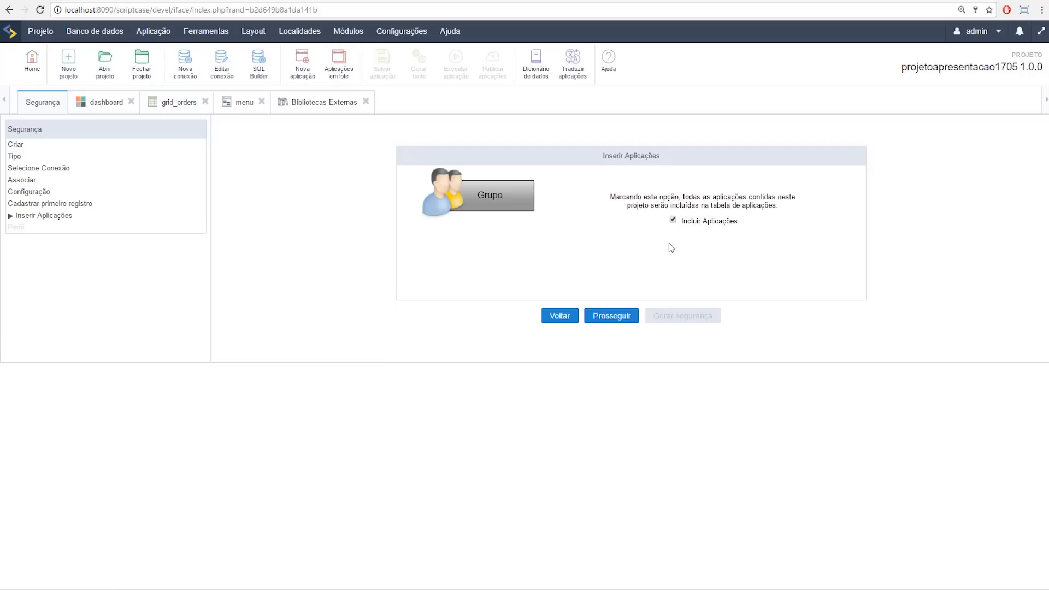
{"action": "left_click", "coordinate": [622, 317]}
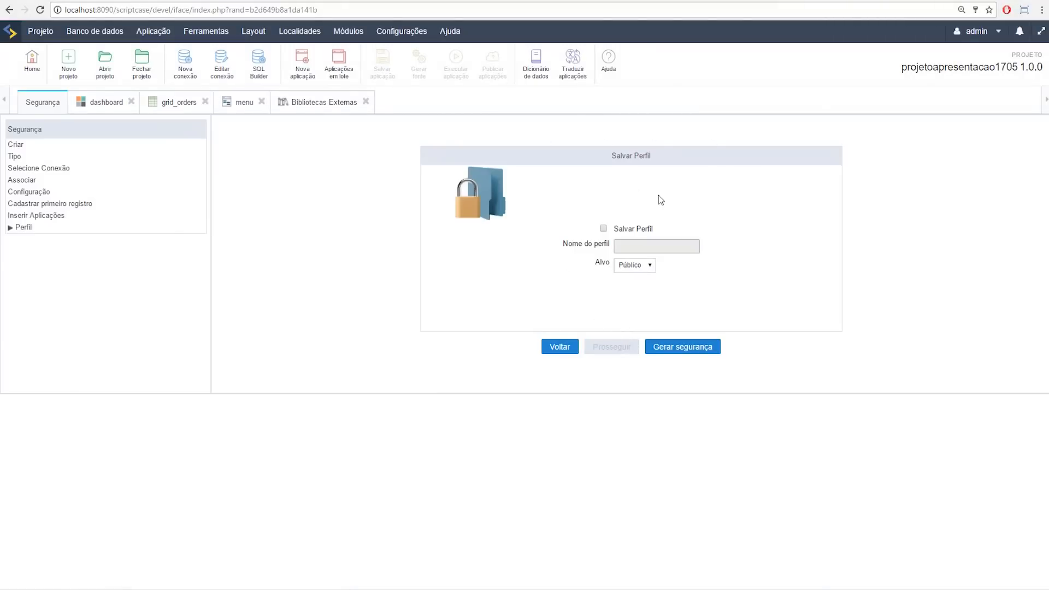
{"action": "left_click", "coordinate": [697, 355]}
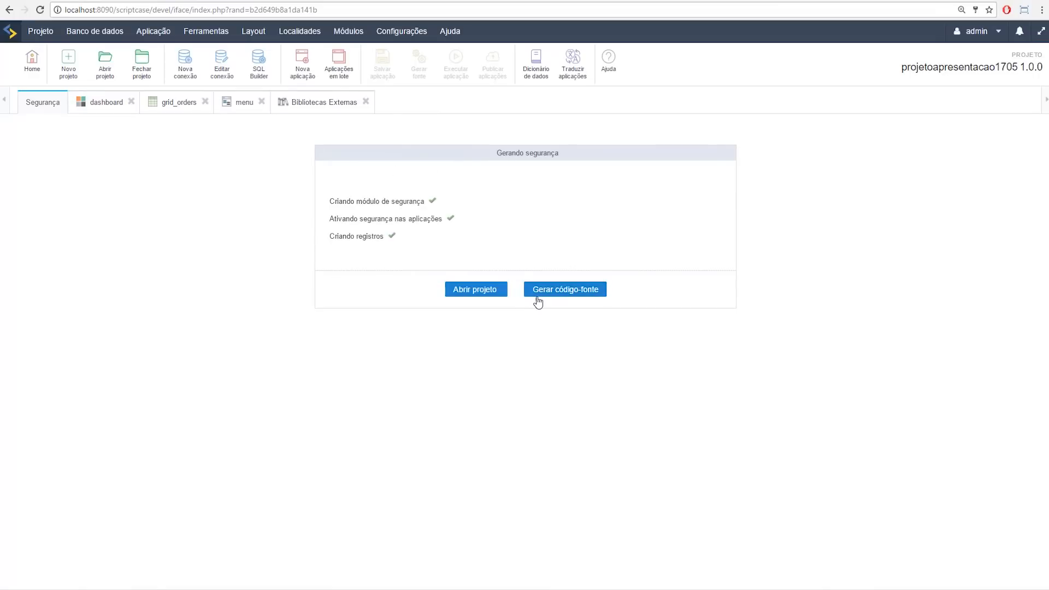
Step: Generate source code for all 17 applications, then run the project to its Sign In page
{"action": "left_click", "coordinate": [542, 294]}
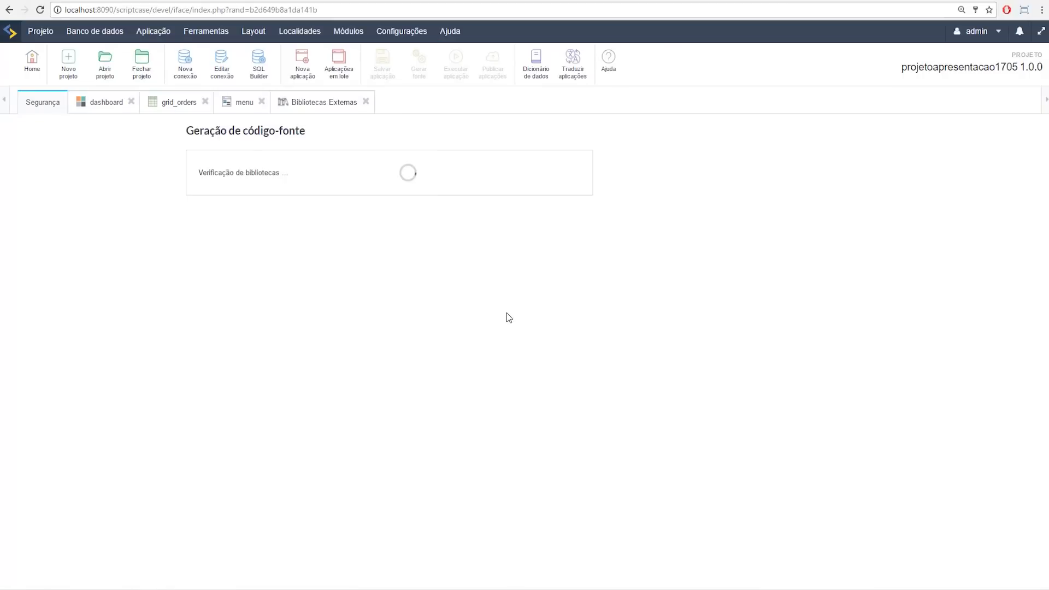
{"action": "left_click_drag", "start_coordinate": [508, 194], "coordinate": [533, 206]}
{"action": "left_click", "coordinate": [534, 206]}
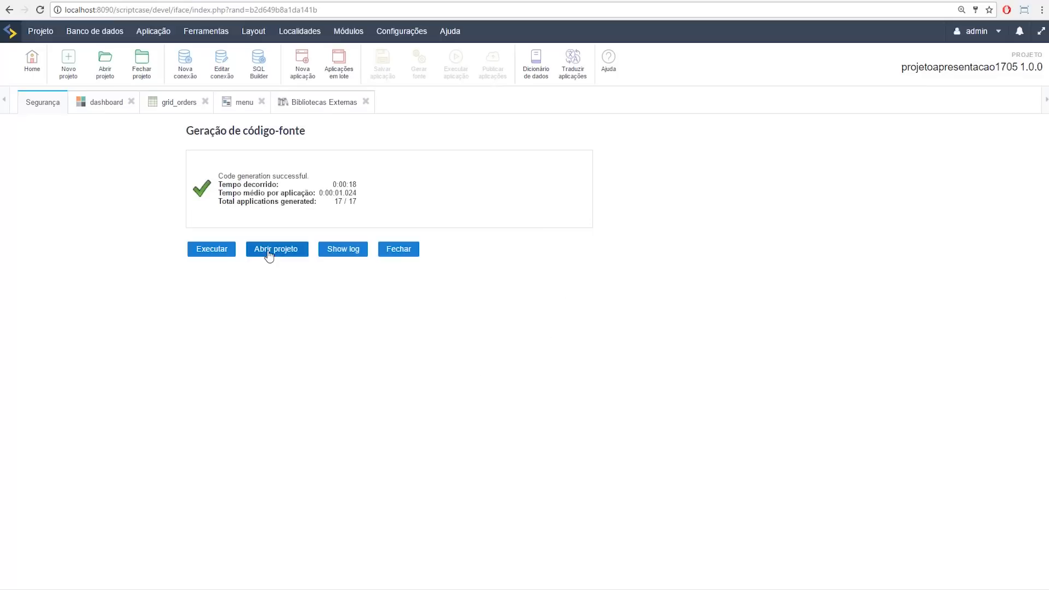
{"action": "left_click", "coordinate": [217, 251]}
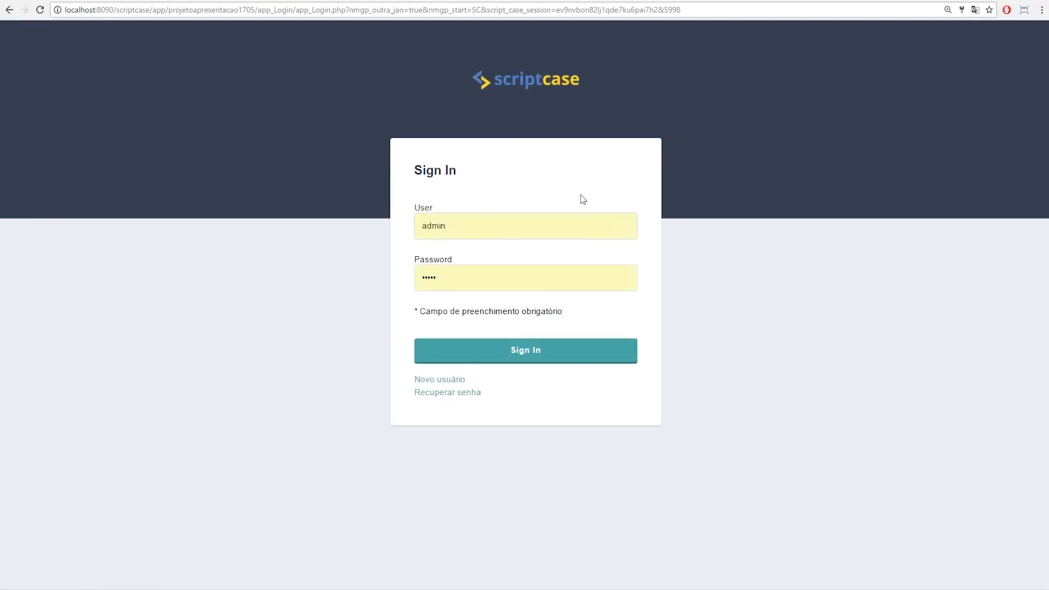
Step: Run the app_Login application from the project's application list in Scriptcase
{"action": "left_click", "coordinate": [503, 351]}
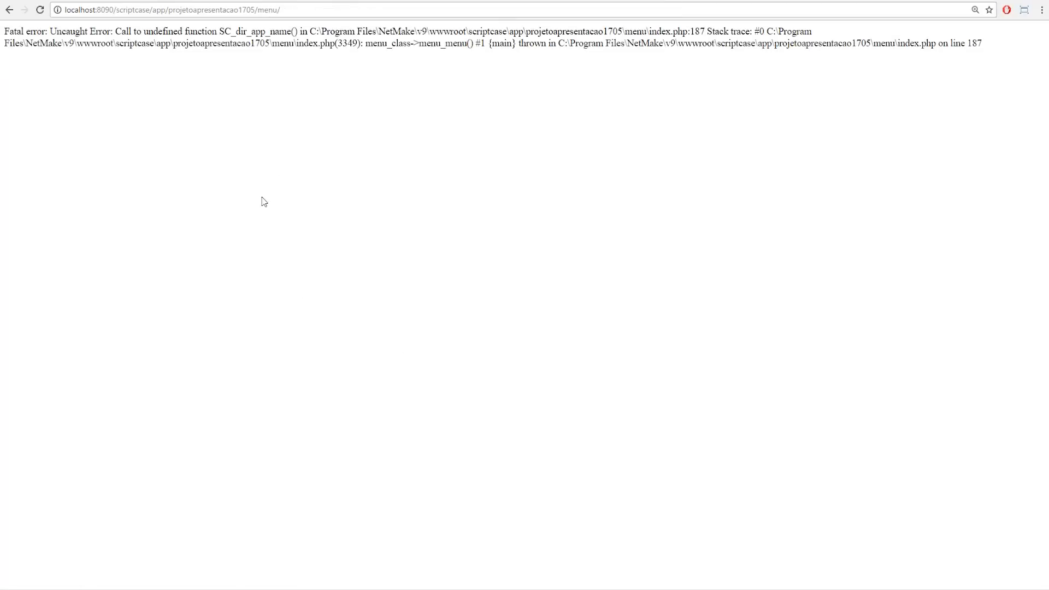
{"action": "left_click", "coordinate": [60, 0]}
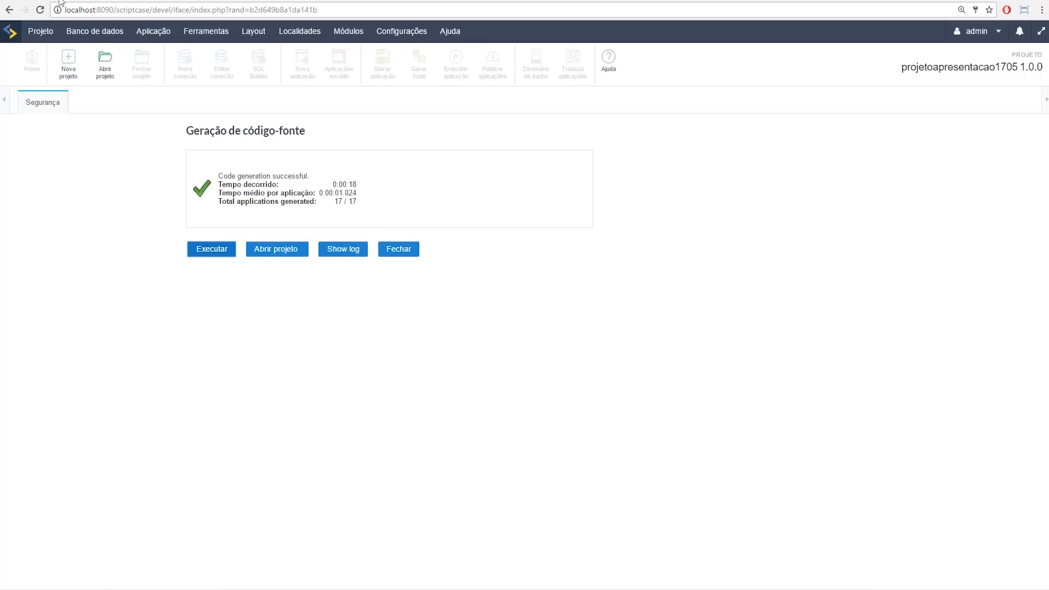
{"action": "left_click", "coordinate": [276, 250]}
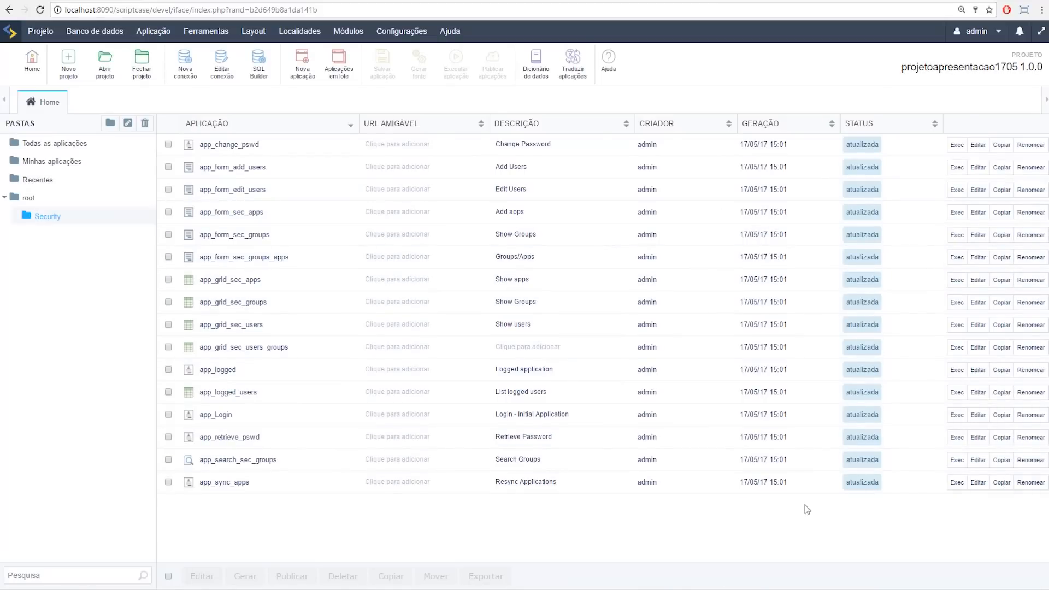
{"action": "left_click", "coordinate": [957, 415]}
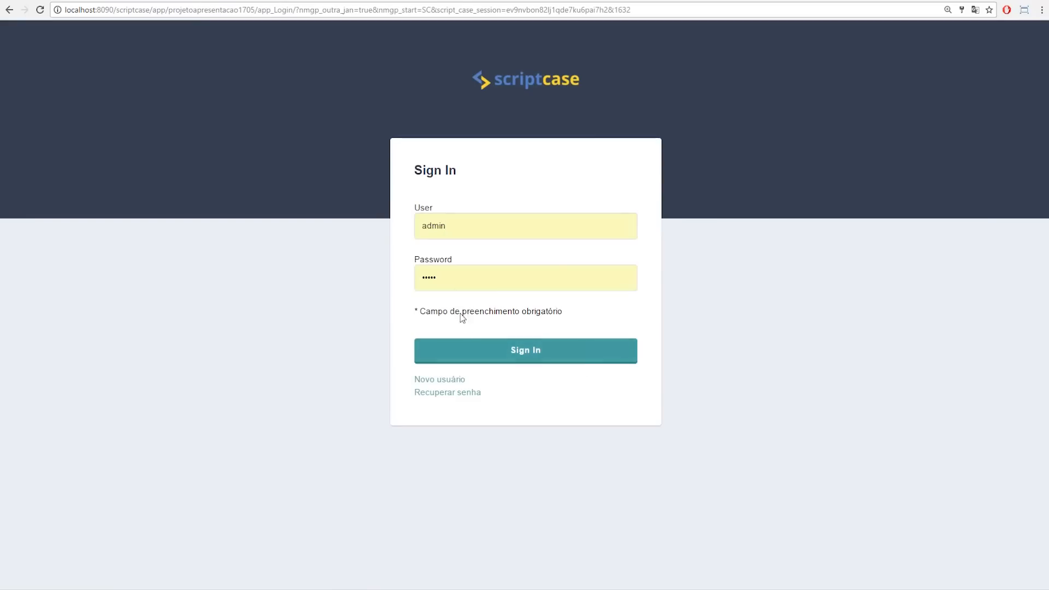
Step: Sign in with the re-entered administrator password and bring up the Segurança menu
{"action": "left_click_drag", "start_coordinate": [452, 278], "coordinate": [345, 276]}
{"action": "type", "text": "admin"}
{"action": "left_click", "coordinate": [487, 356]}
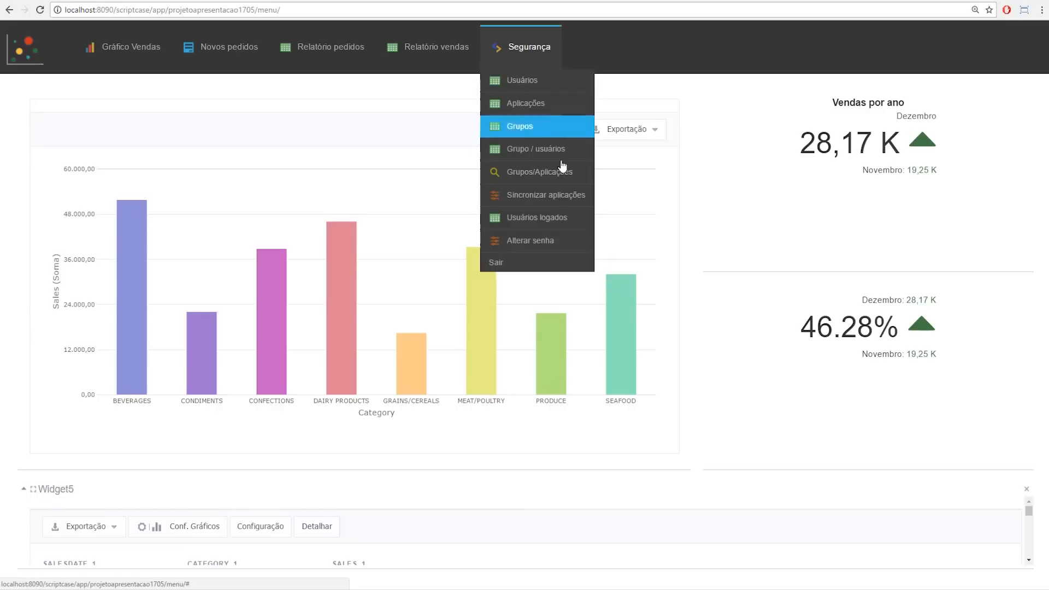
{"action": "mouse_move", "coordinate": [522, 47]}
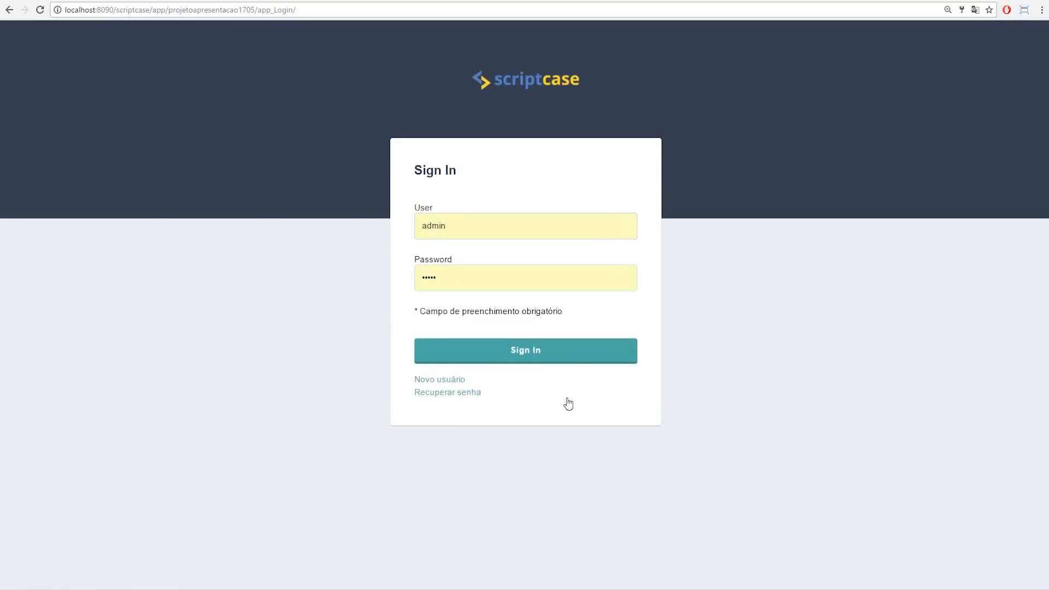
Step: Open the Inclusão - SEC_USERS form and enter the new user's login
{"action": "left_click", "coordinate": [437, 385]}
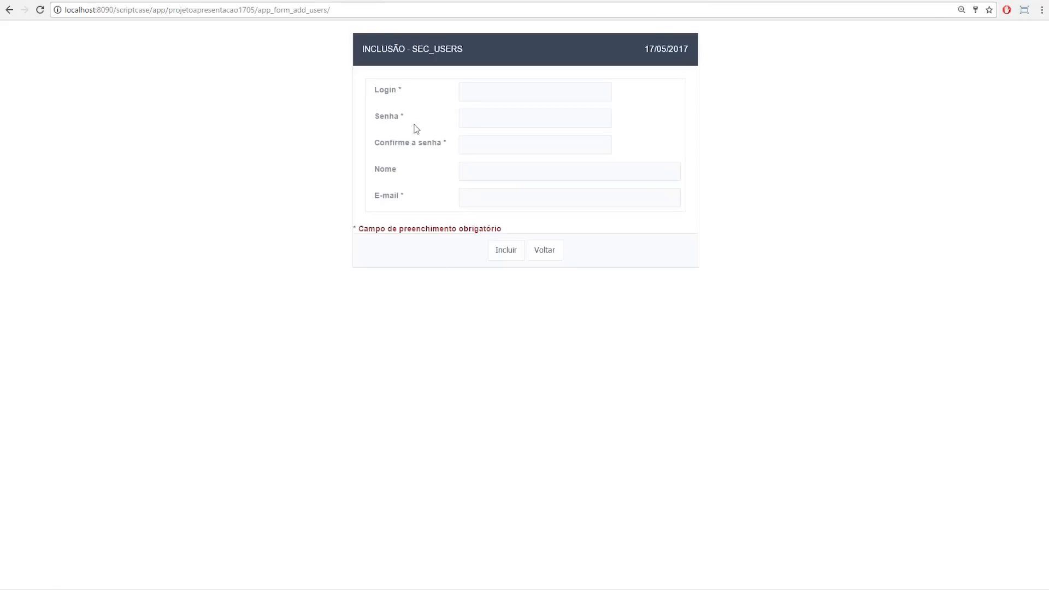
{"action": "left_click", "coordinate": [478, 98]}
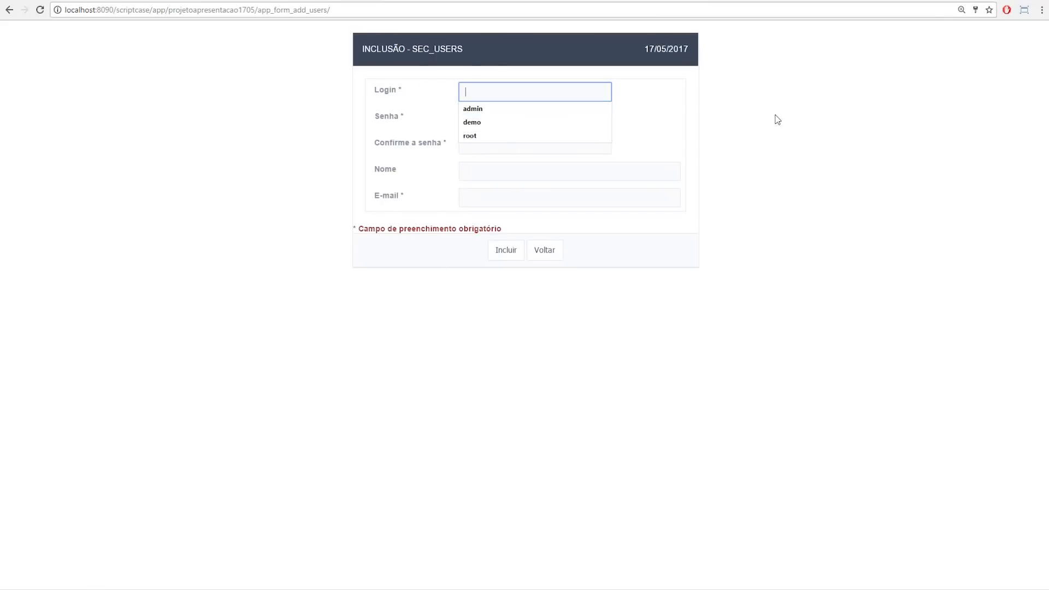
{"action": "type", "text": "marcia"}
{"action": "key", "text": "Tab"}
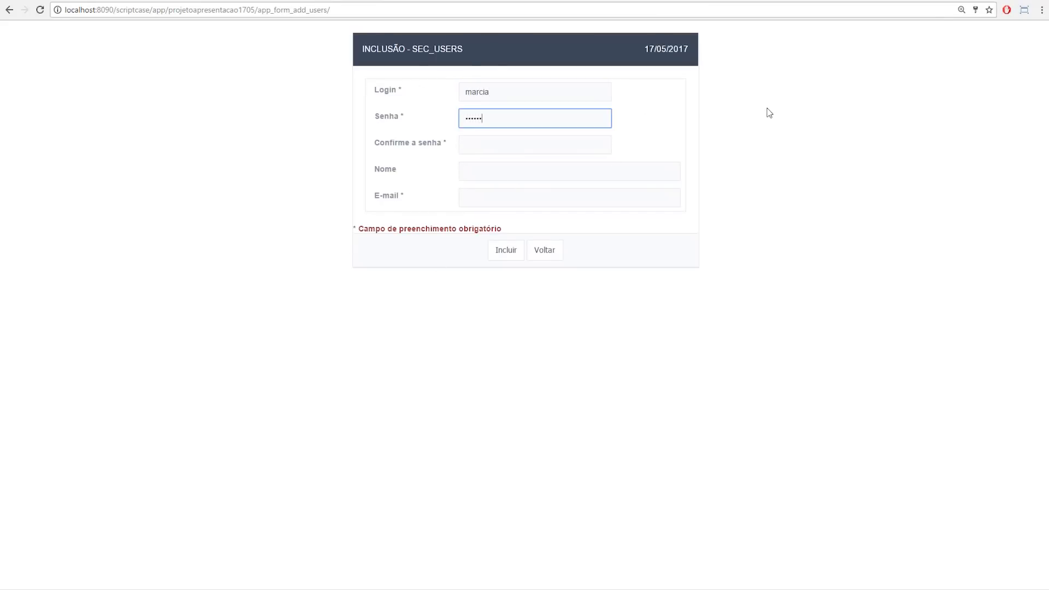
{"action": "key", "text": "BackSpace"}
{"action": "key", "text": "BackSpace"}
{"action": "key", "text": "BackSpace"}
{"action": "key", "text": "BackSpace"}
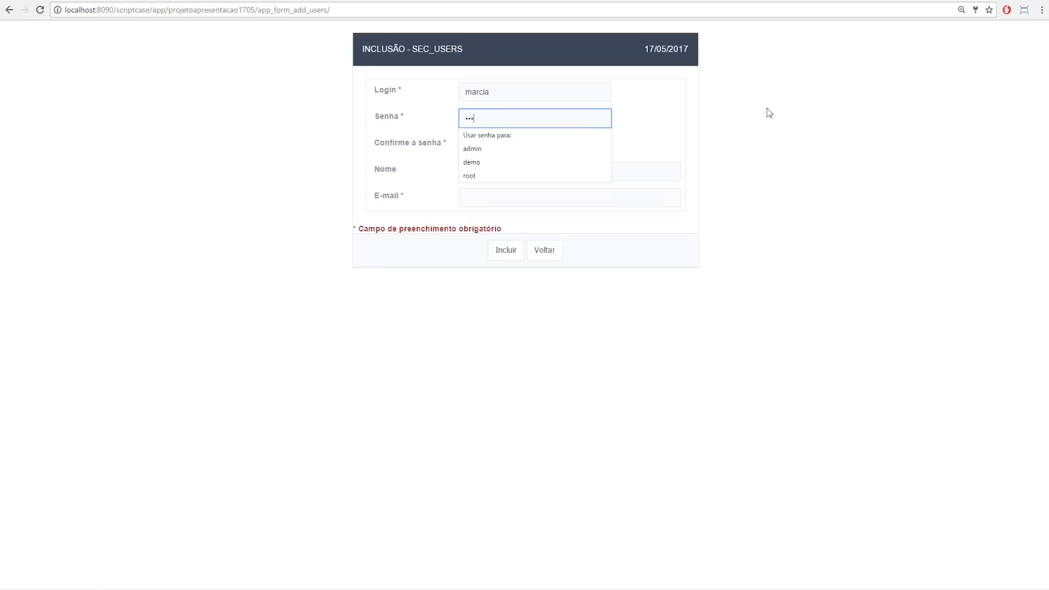
Step: Fill in the password confirmation, the user's name and e-mail, and submit with Incluir
{"action": "left_click", "coordinate": [729, 120]}
{"action": "left_click", "coordinate": [468, 147]}
{"action": "type", "text": "••"}
{"action": "key", "text": "BackSpace"}
{"action": "key", "text": "BackSpace"}
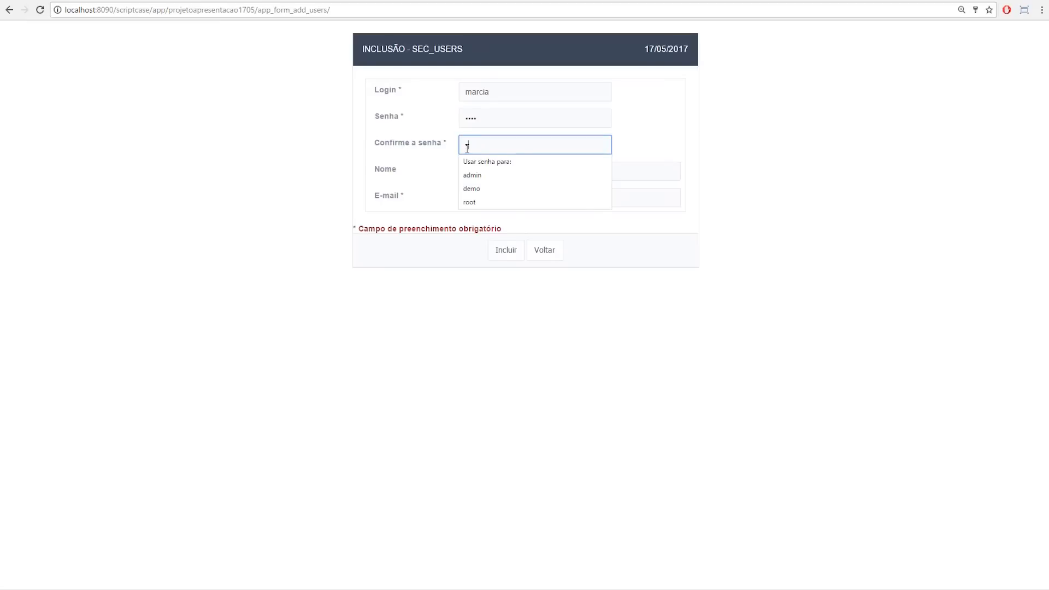
{"action": "left_click", "coordinate": [647, 171]}
{"action": "type", "text": "Marcia"}
{"action": "left_click", "coordinate": [580, 199]}
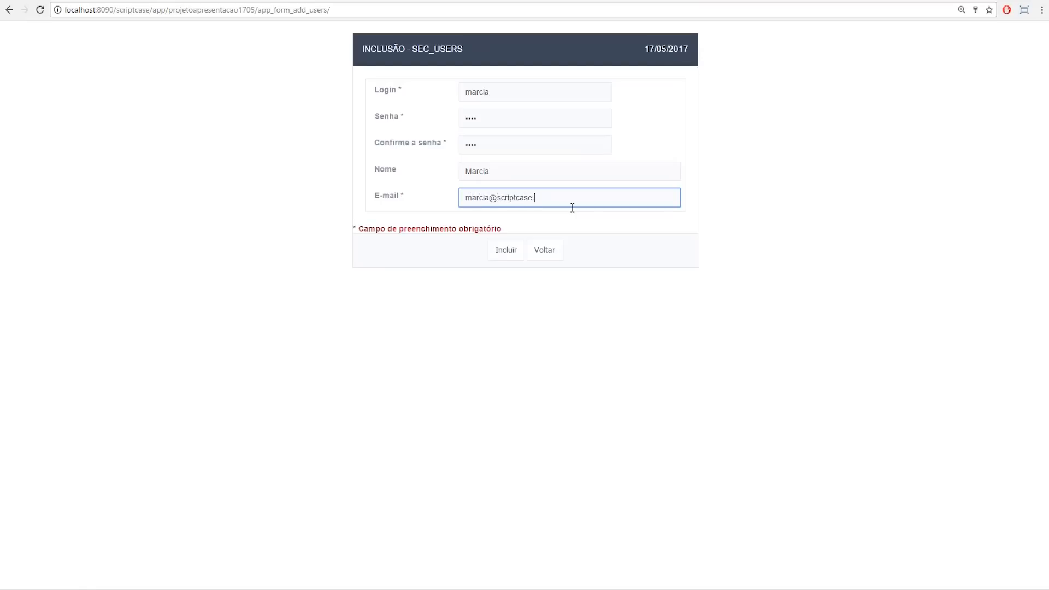
{"action": "left_click", "coordinate": [508, 248]}
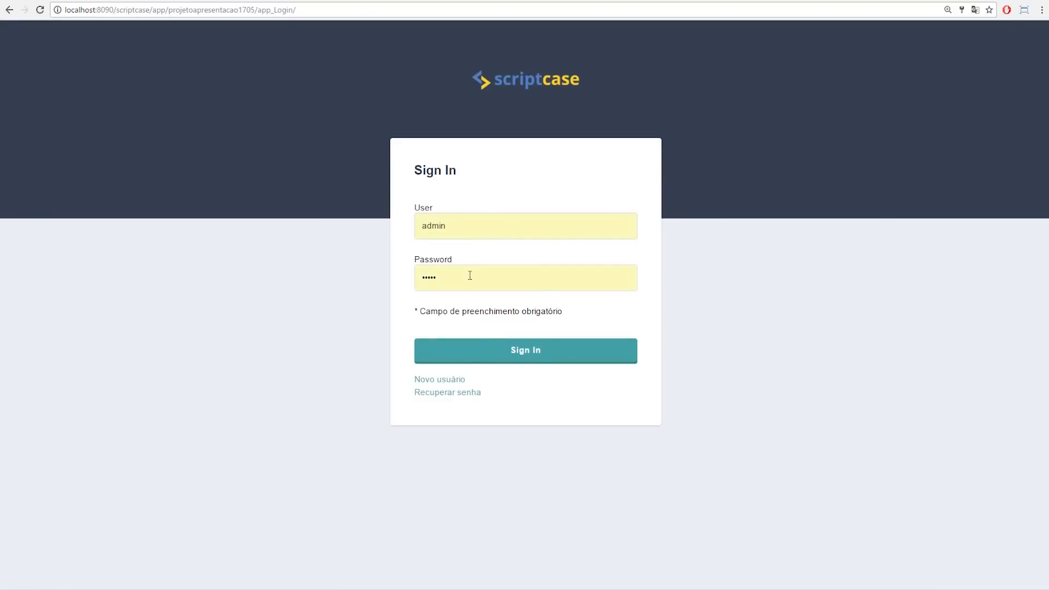
Step: Sign in as administrator and open the Segurança > Grupos list
{"action": "left_click_drag", "start_coordinate": [470, 276], "coordinate": [356, 242]}
{"action": "type", "text": "admin"}
{"action": "left_click", "coordinate": [536, 403]}
{"action": "left_click", "coordinate": [512, 351]}
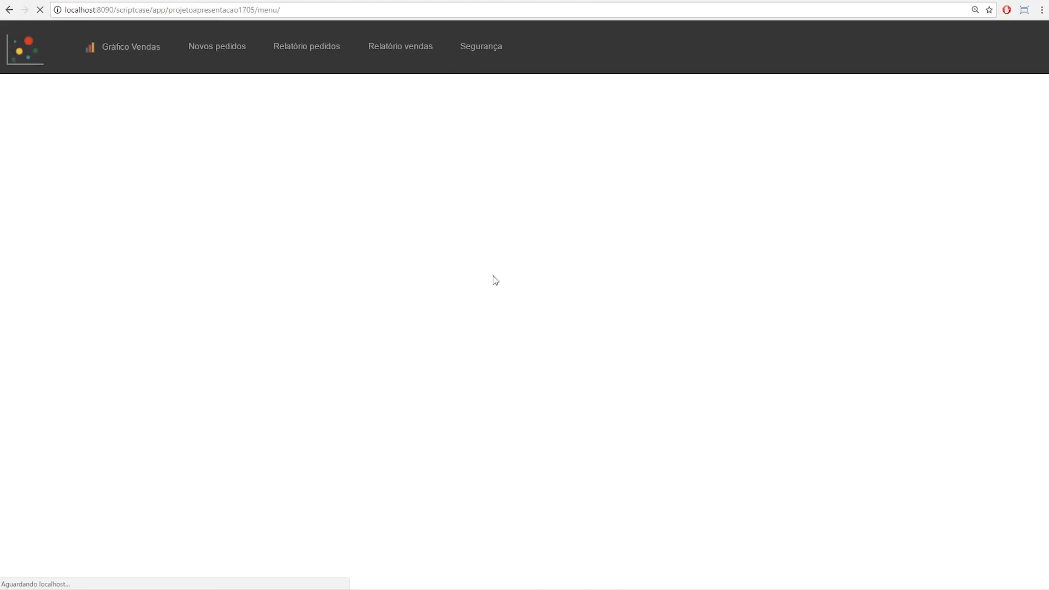
{"action": "mouse_move", "coordinate": [490, 49]}
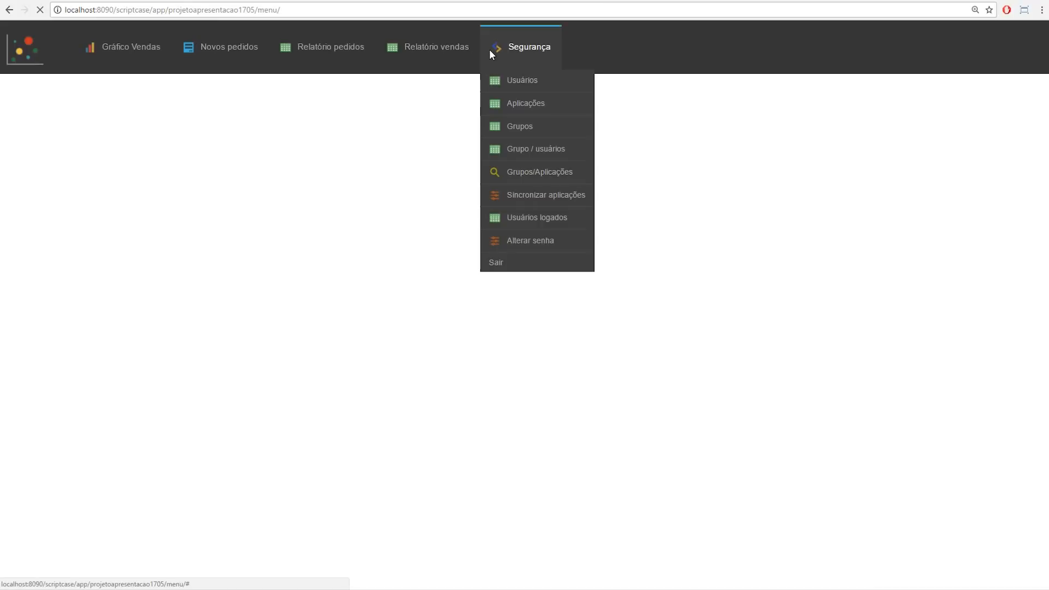
{"action": "left_click", "coordinate": [533, 134]}
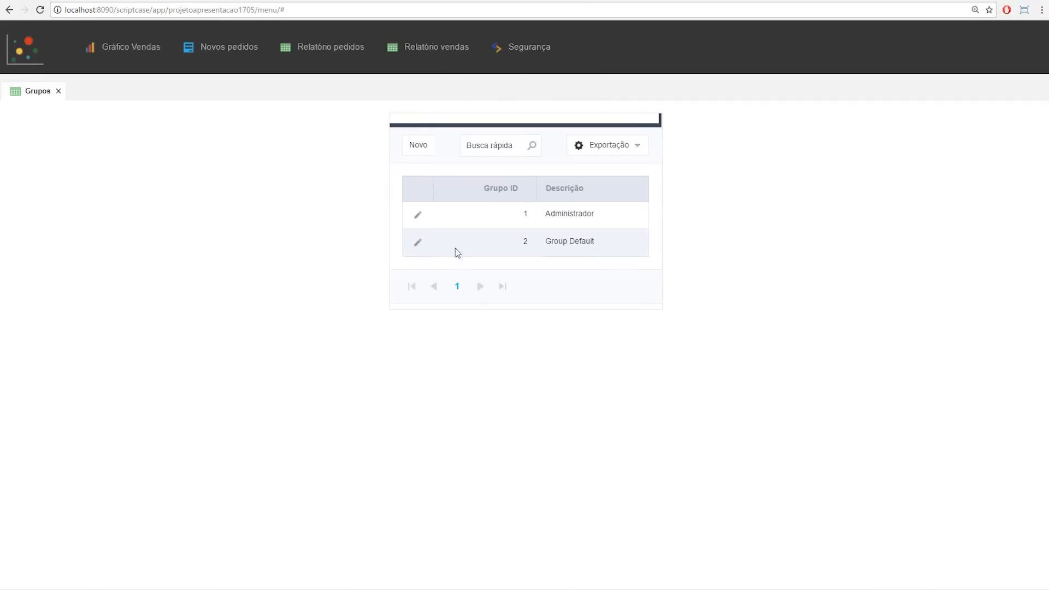
Step: Check the new user's record in Usuários, then open Segurança > Grupos/Aplicações
{"action": "mouse_move", "coordinate": [552, 33]}
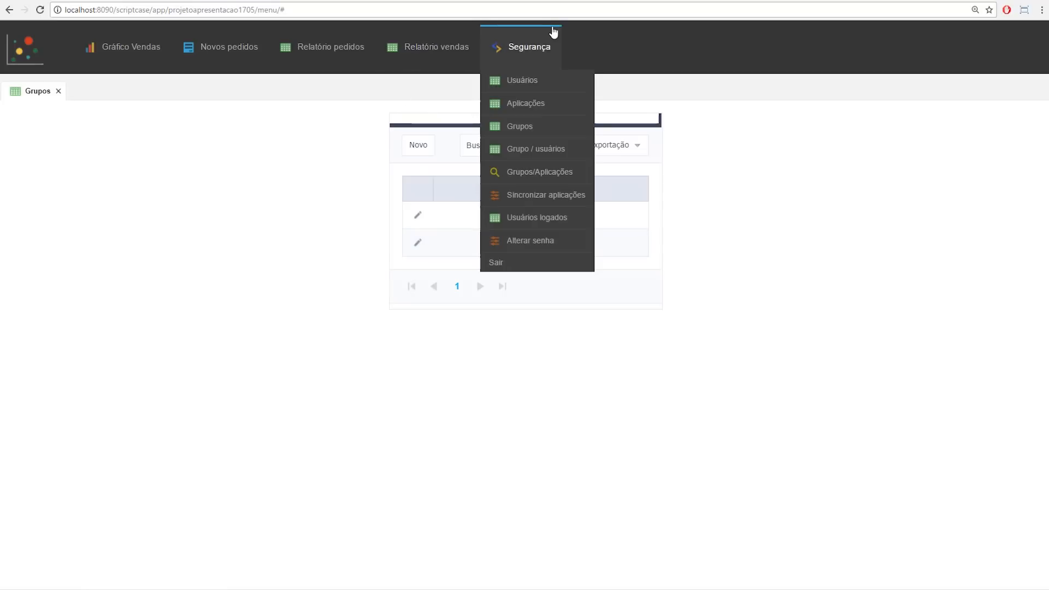
{"action": "left_click", "coordinate": [529, 81]}
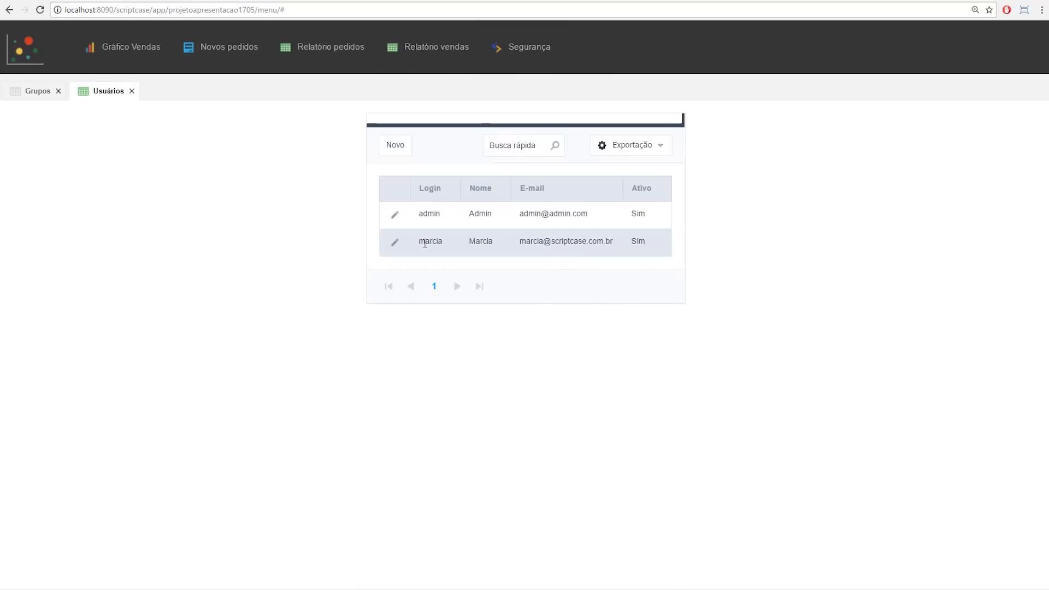
{"action": "left_click", "coordinate": [395, 244]}
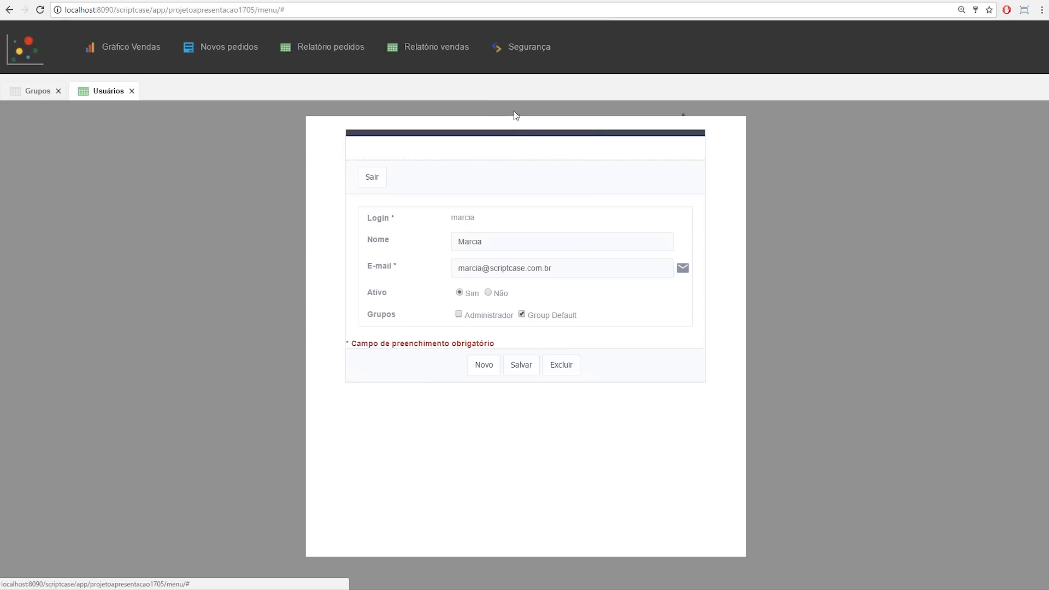
{"action": "left_click", "coordinate": [544, 173]}
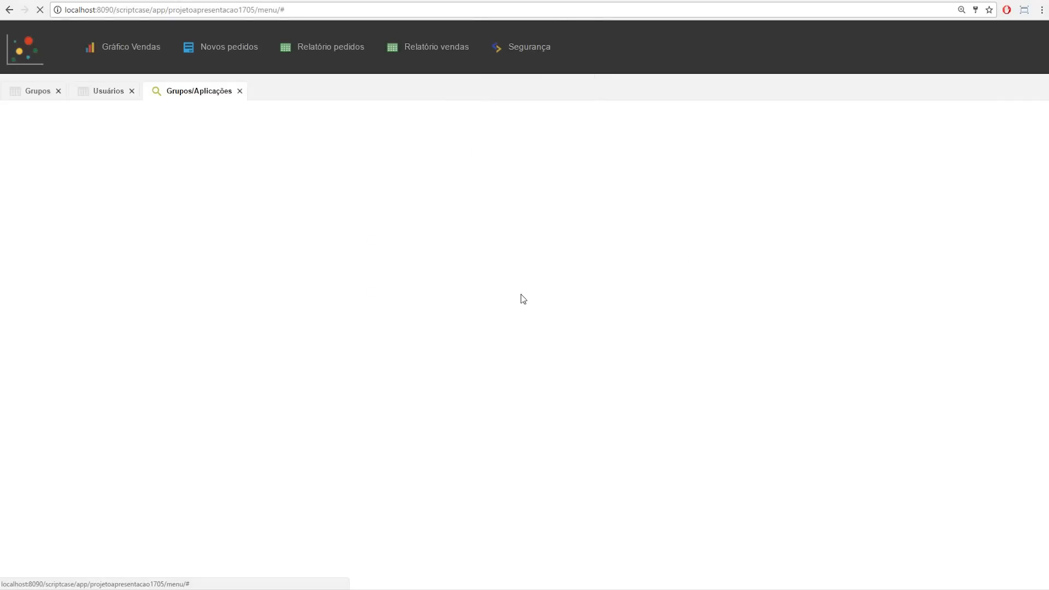
Step: Load and review Group Default's application permissions grid
{"action": "left_click", "coordinate": [553, 180]}
{"action": "left_click", "coordinate": [555, 199]}
{"action": "left_click", "coordinate": [528, 223]}
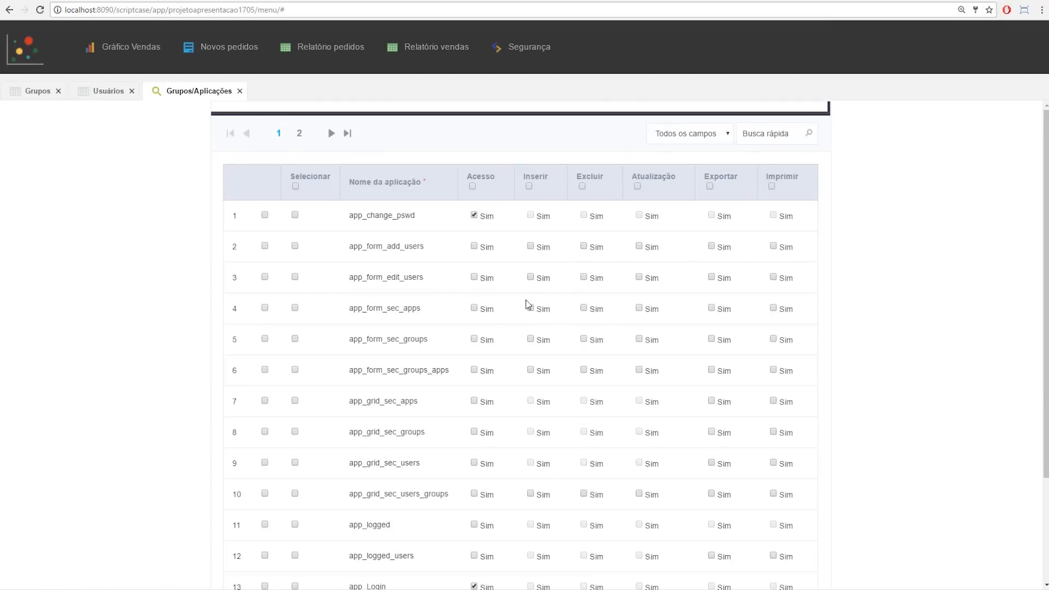
{"action": "scroll", "coordinate": [530, 361], "scroll_direction": "down", "scroll_amount": 3}
{"action": "scroll", "coordinate": [546, 428], "scroll_direction": "up", "scroll_amount": 3}
{"action": "scroll", "coordinate": [478, 366], "scroll_direction": "down", "scroll_amount": 3}
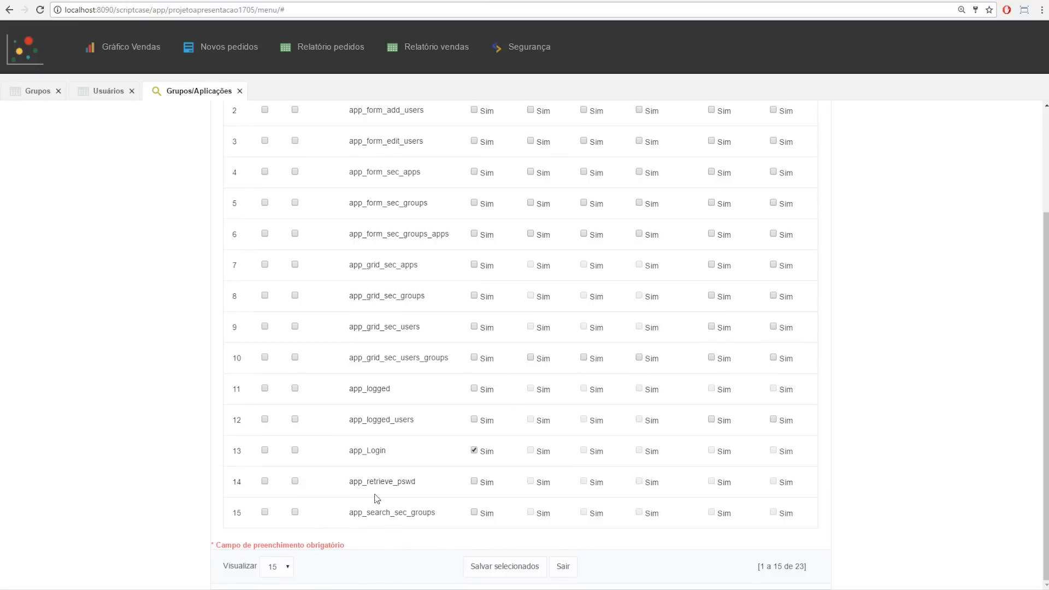
{"action": "scroll", "coordinate": [538, 218], "scroll_direction": "up", "scroll_amount": 3}
{"action": "mouse_move", "coordinate": [525, 151]}
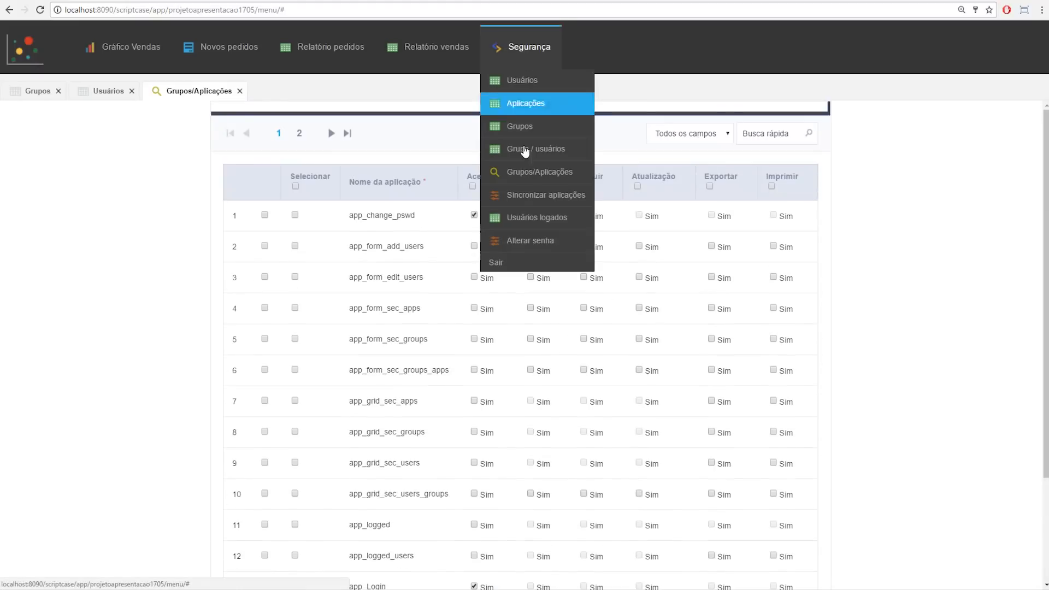
Step: Log out, sign in as the new user, and try opening a report from the menu
{"action": "left_click", "coordinate": [509, 261]}
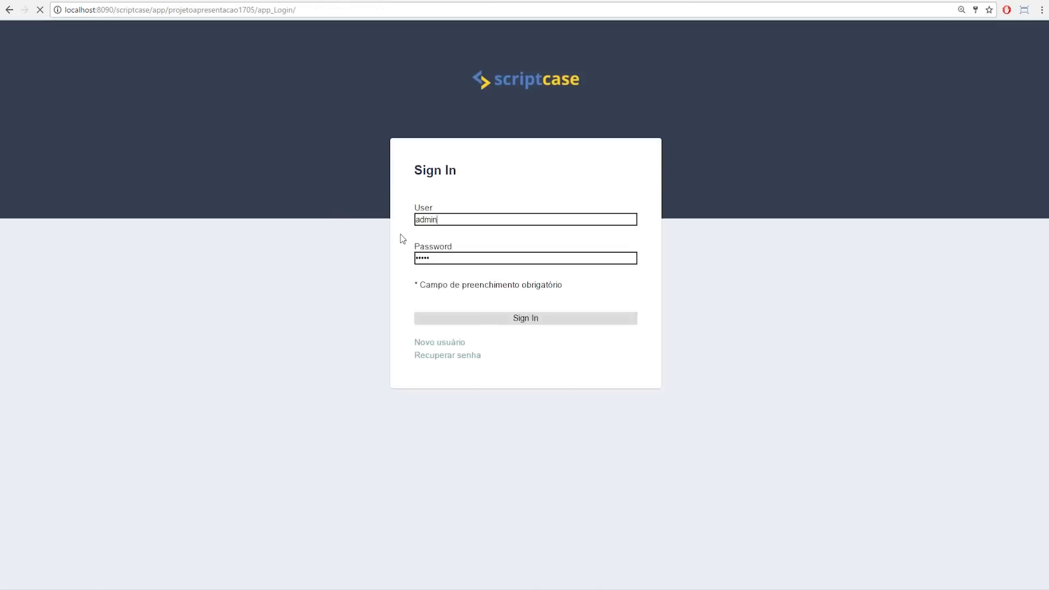
{"action": "left_click", "coordinate": [460, 227]}
{"action": "key", "text": "Down"}
{"action": "key", "text": "Down"}
{"action": "key", "text": "Down"}
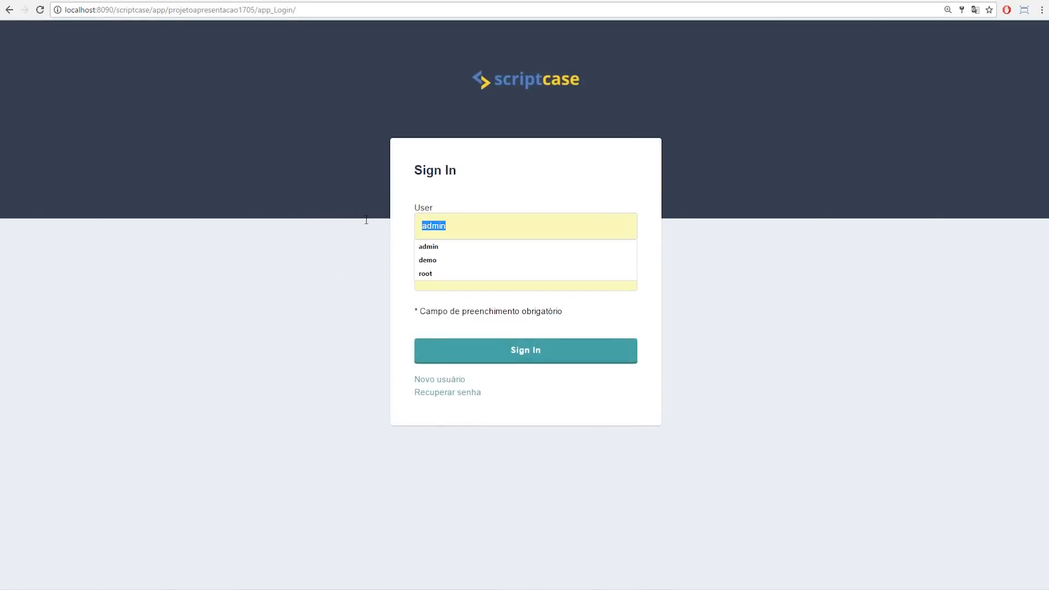
{"action": "key", "text": "Return"}
{"action": "type", "text": "1"}
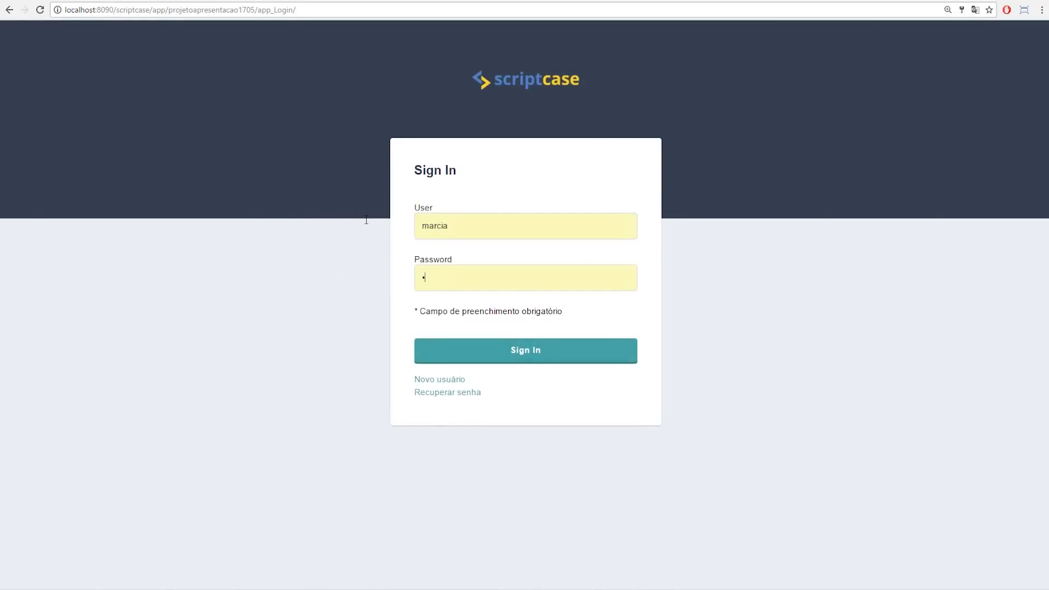
{"action": "left_click", "coordinate": [489, 353]}
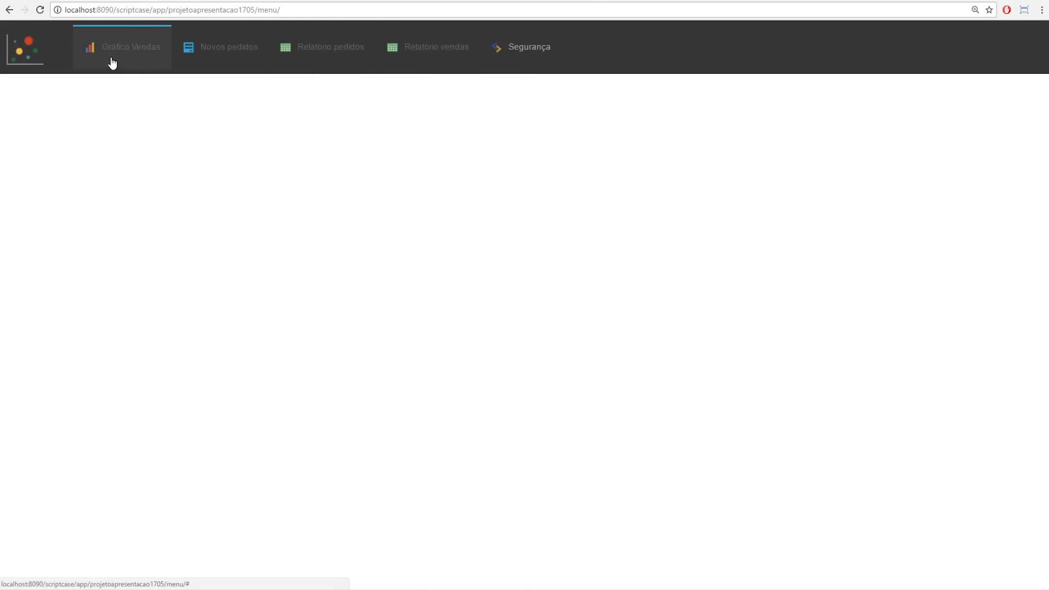
{"action": "left_click", "coordinate": [309, 53]}
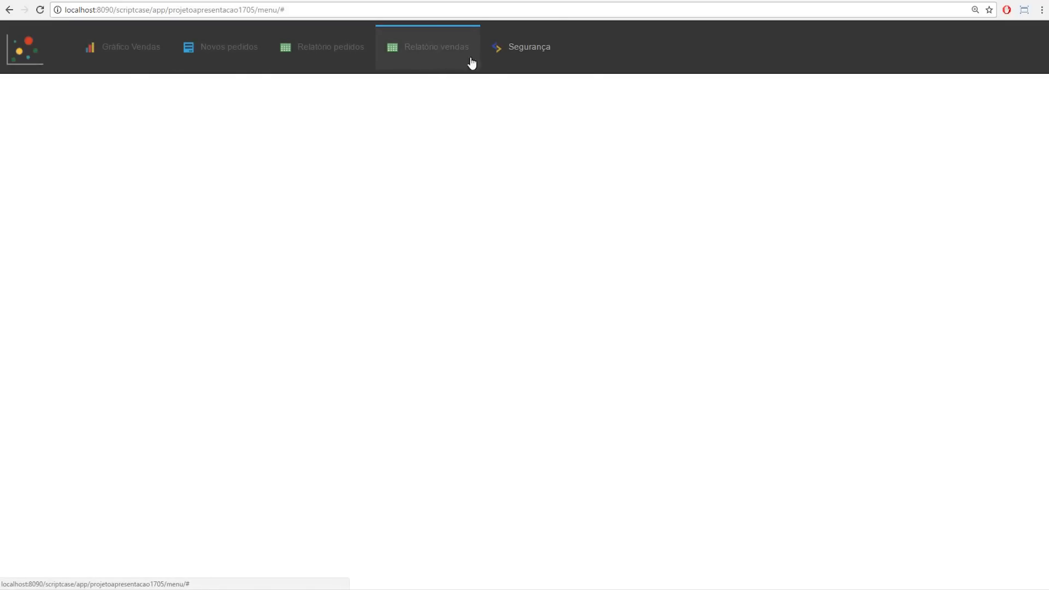
Step: Log out, sign back in as administrator, and return to the Scriptcase development environment
{"action": "mouse_move", "coordinate": [522, 47]}
{"action": "left_click", "coordinate": [515, 266]}
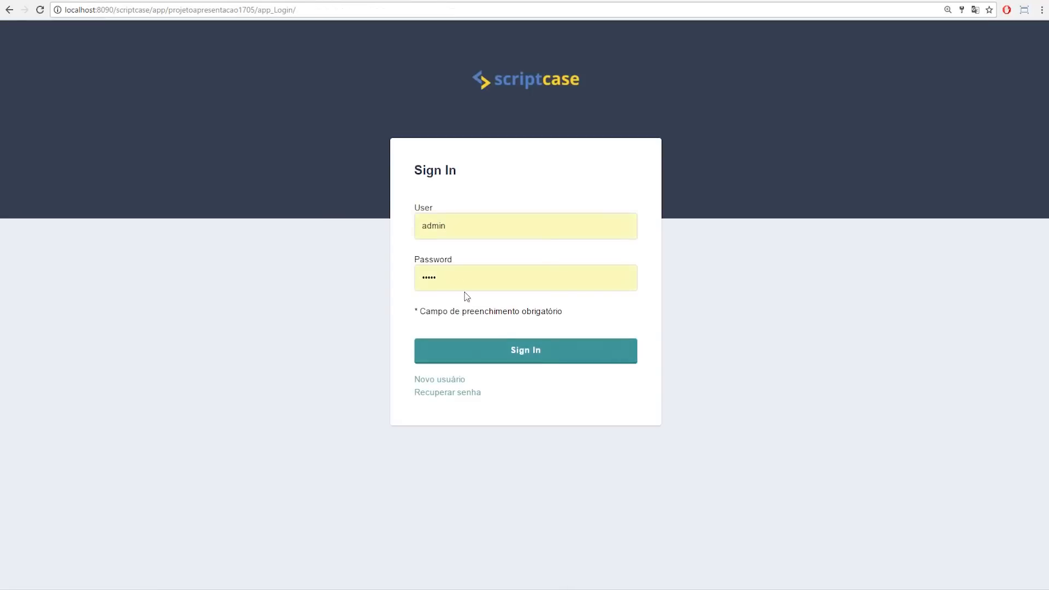
{"action": "left_click_drag", "start_coordinate": [457, 282], "coordinate": [304, 257]}
{"action": "type", "text": "admin"}
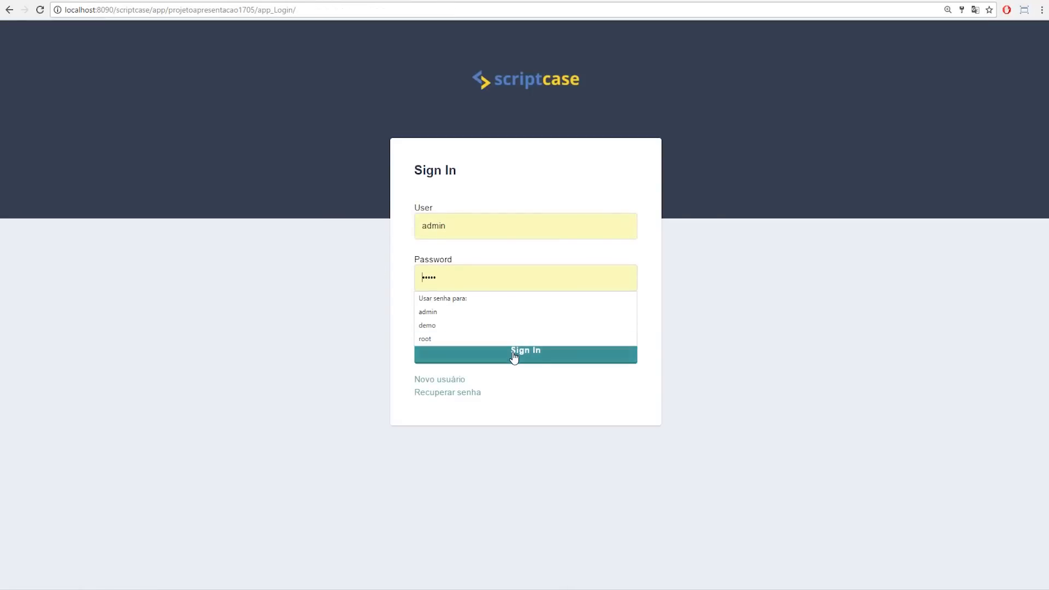
{"action": "left_click", "coordinate": [513, 355]}
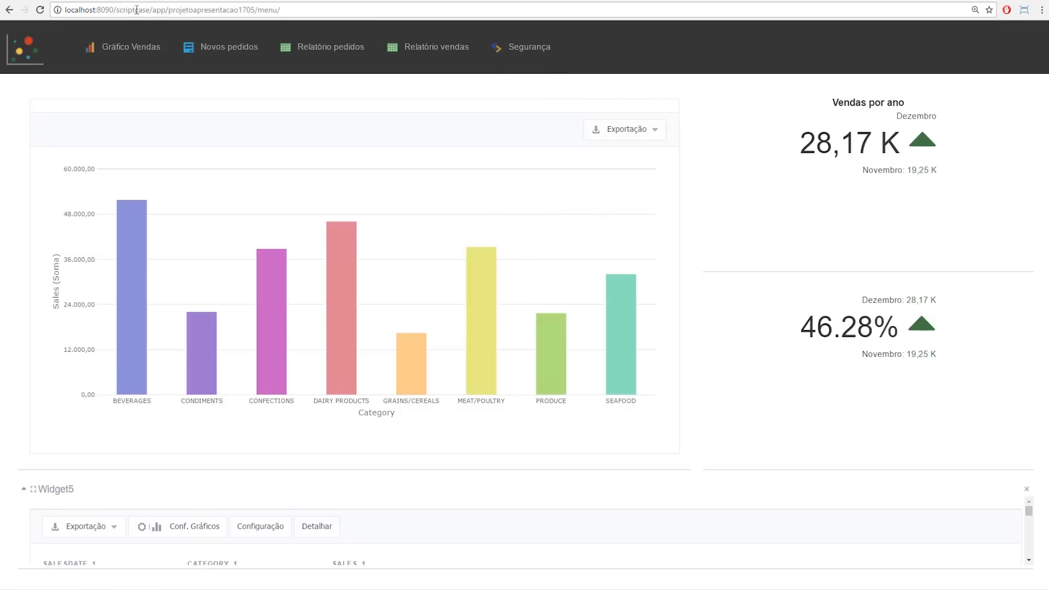
{"action": "left_click", "coordinate": [76, 0]}
Step: Open Projeto > Publicar aplicações, generating the outdated applications first, to reach the Todas selection
{"action": "mouse_move", "coordinate": [94, 33]}
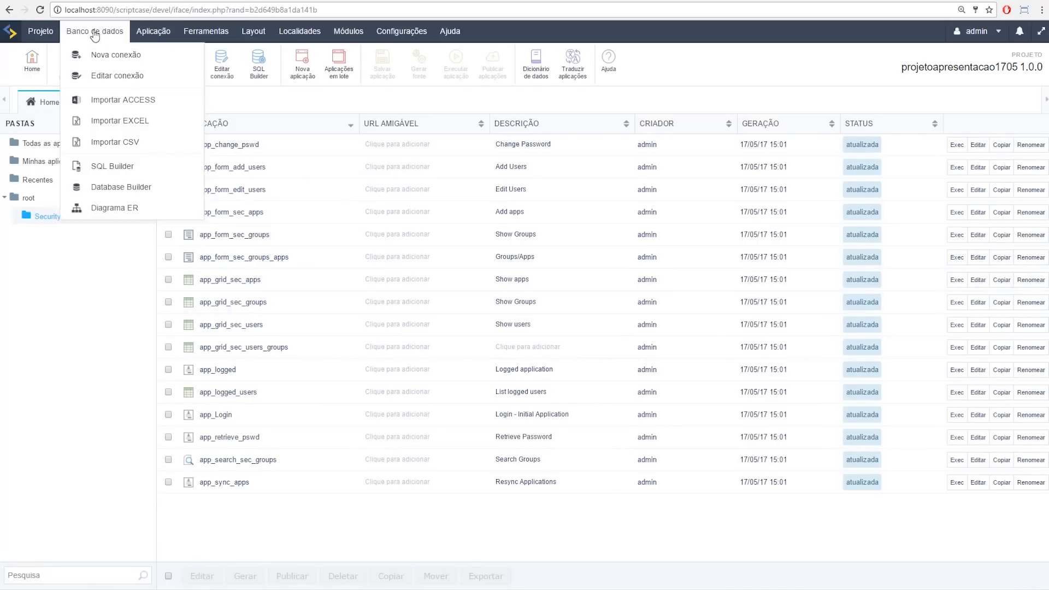
{"action": "mouse_move", "coordinate": [49, 35]}
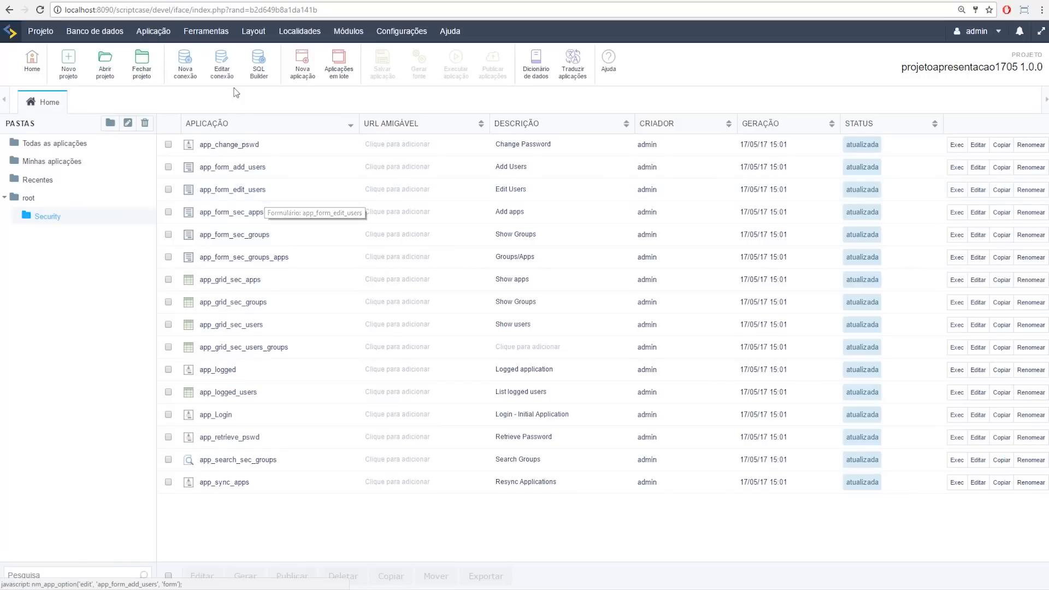
{"action": "mouse_move", "coordinate": [143, 47]}
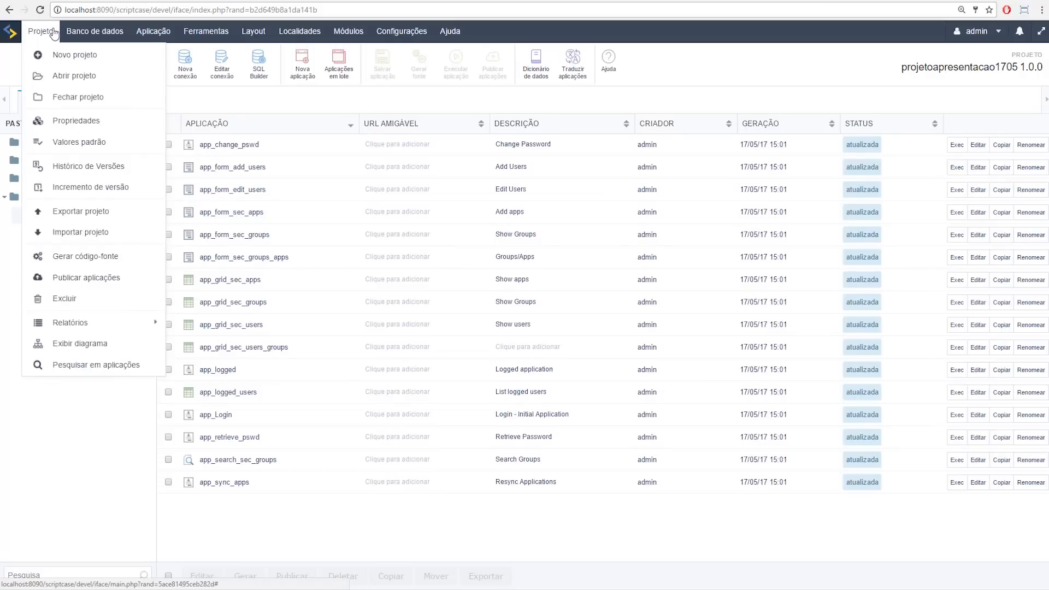
{"action": "left_click", "coordinate": [84, 280]}
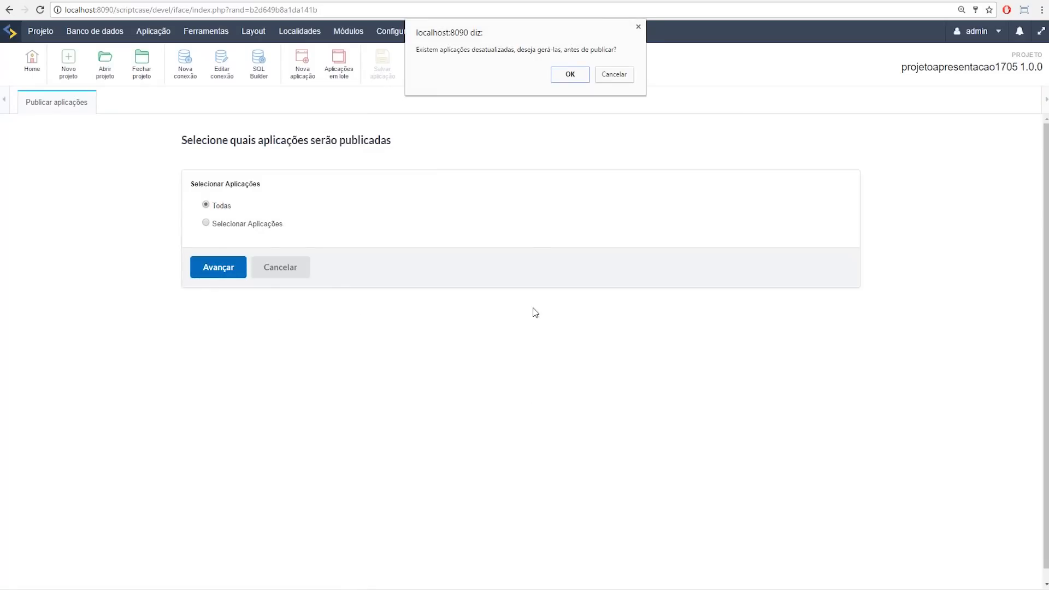
{"action": "left_click", "coordinate": [570, 74]}
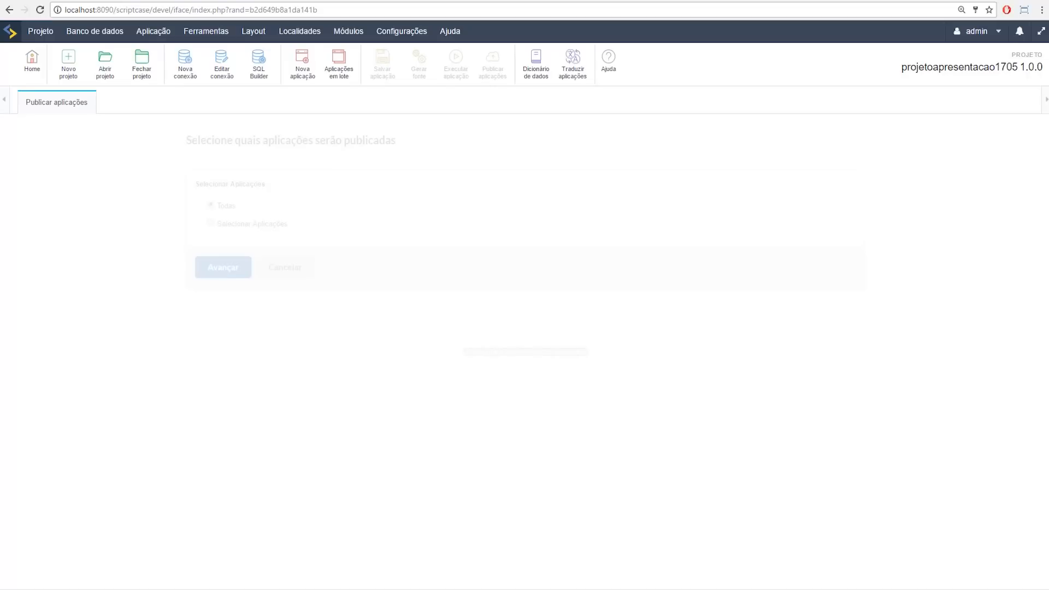
{"action": "left_click", "coordinate": [40, 31]}
{"action": "mouse_move", "coordinate": [75, 331]}
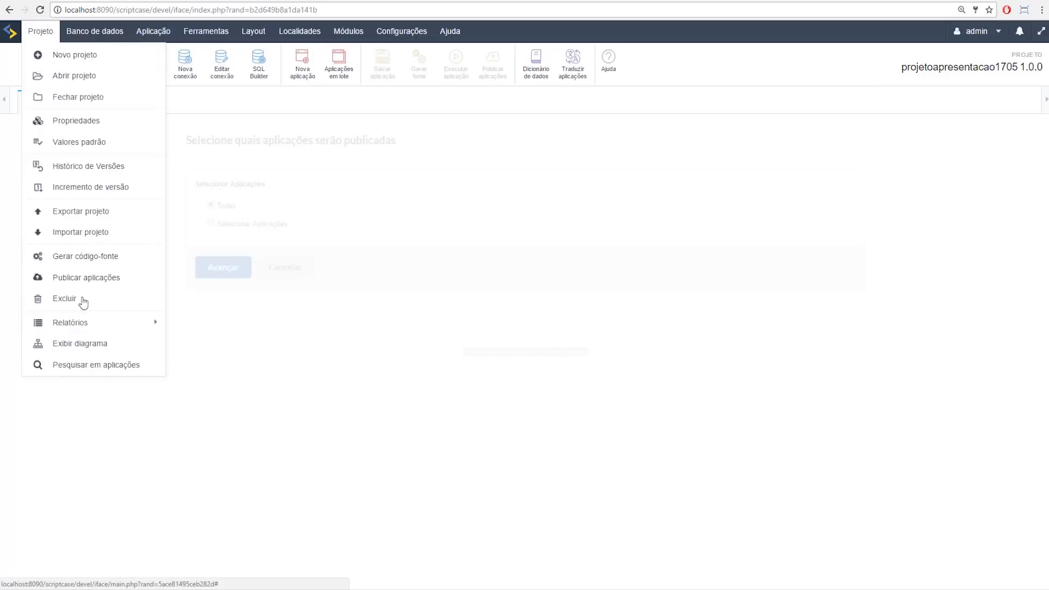
{"action": "left_click", "coordinate": [84, 278]}
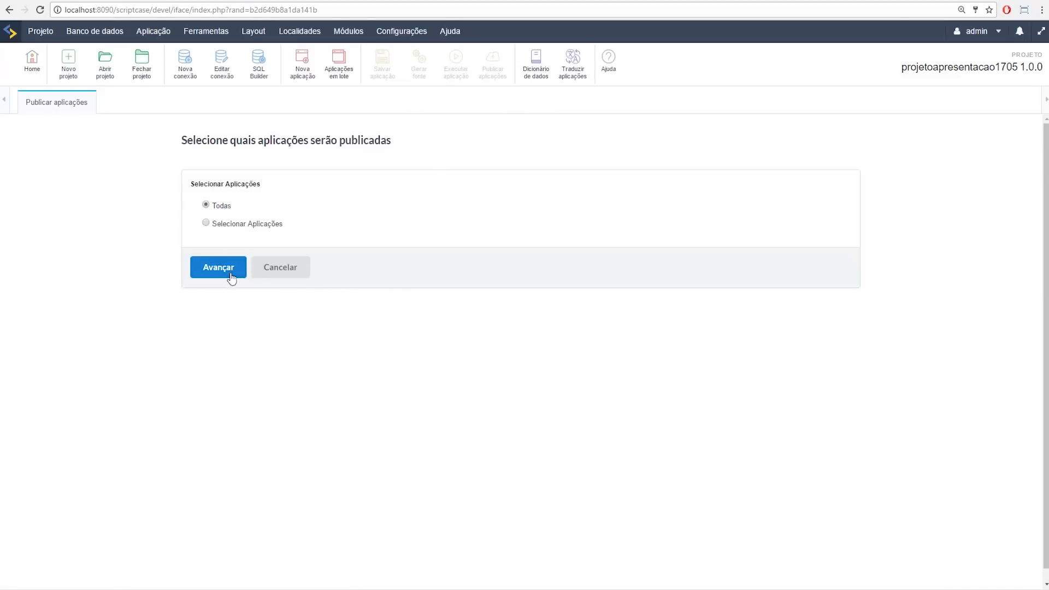
Step: Publish all apps as a Típica publication with common libraries and files, initial application app_Login
{"action": "left_click", "coordinate": [217, 270]}
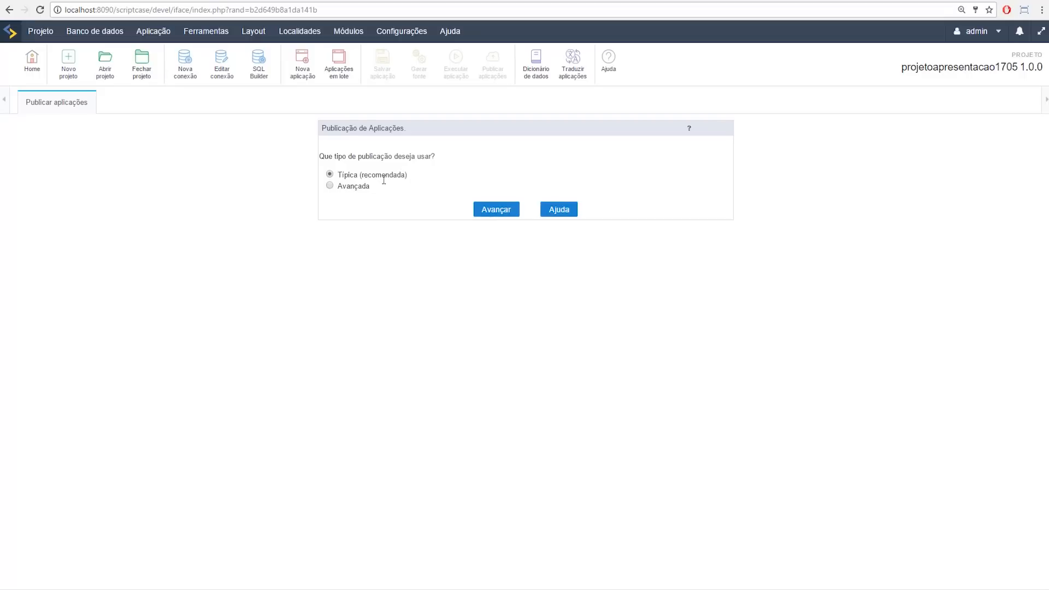
{"action": "left_click", "coordinate": [487, 214]}
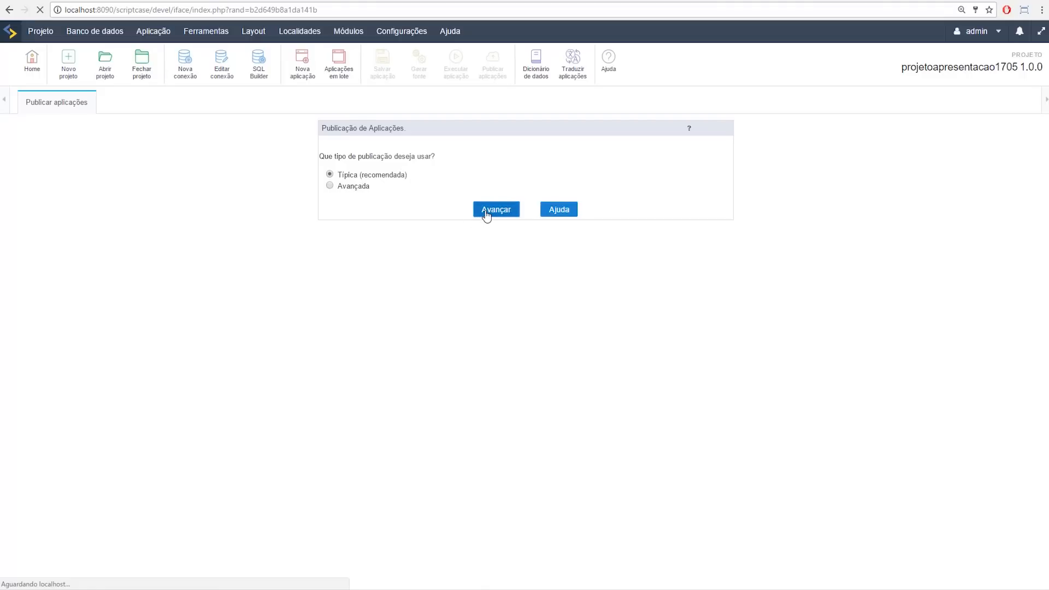
{"action": "left_click", "coordinate": [428, 195]}
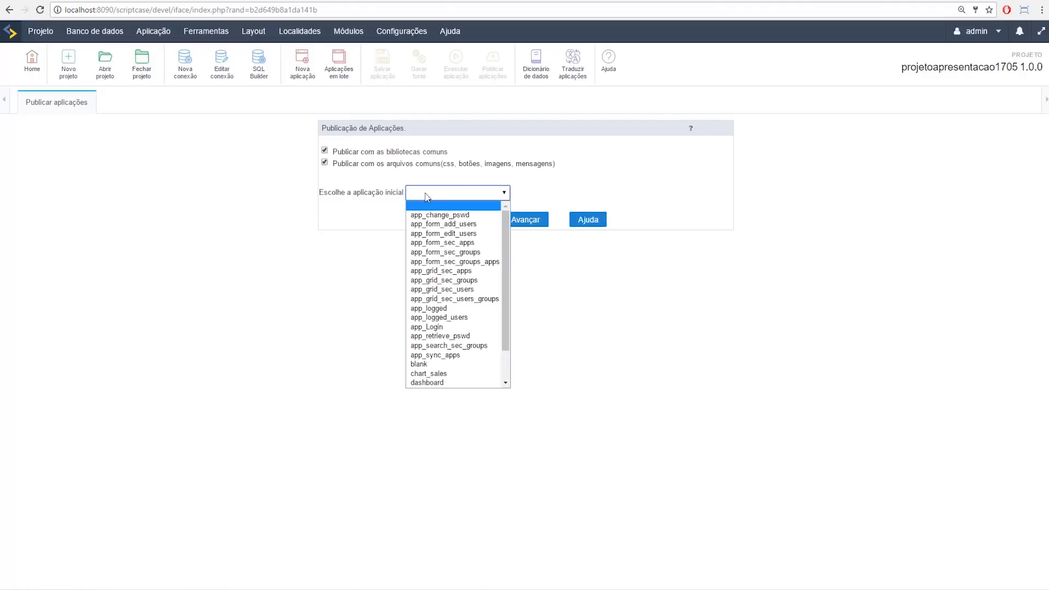
{"action": "left_click", "coordinate": [451, 325]}
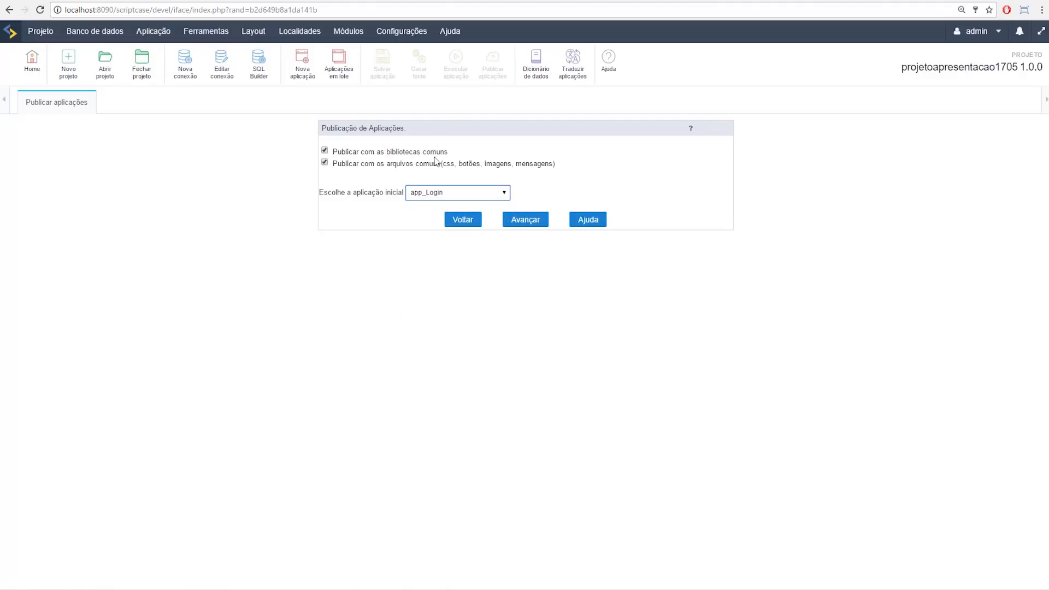
{"action": "left_click_drag", "start_coordinate": [344, 147], "coordinate": [465, 146]}
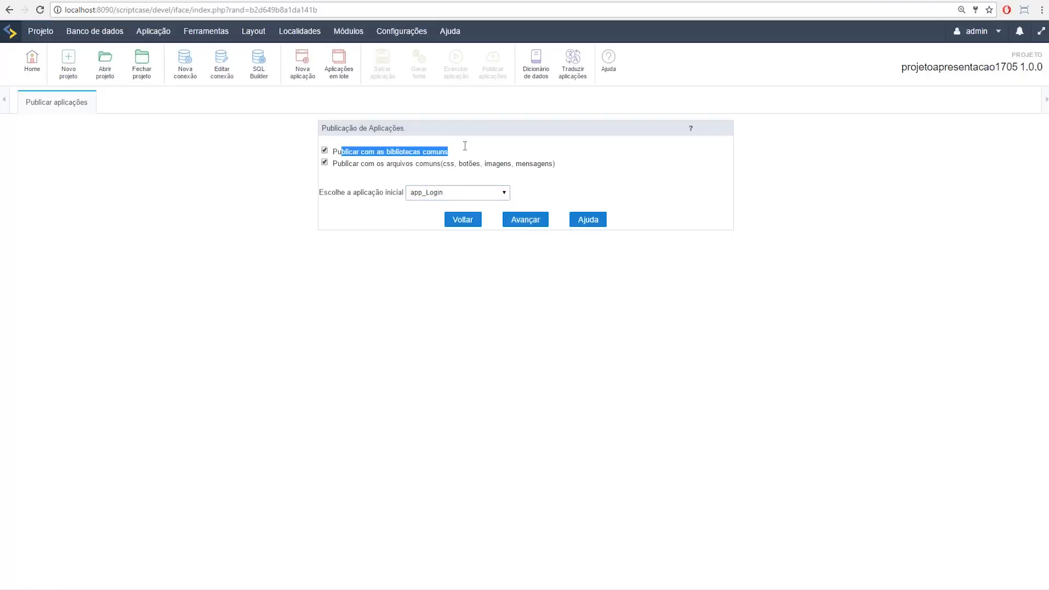
{"action": "left_click_drag", "start_coordinate": [351, 167], "coordinate": [473, 164]}
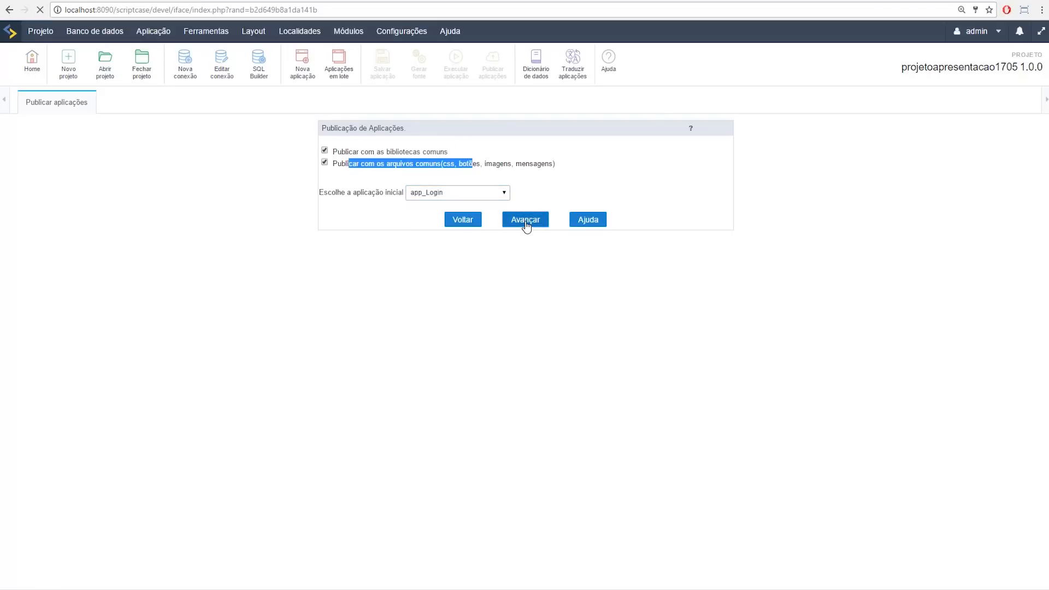
{"action": "left_click", "coordinate": [526, 222]}
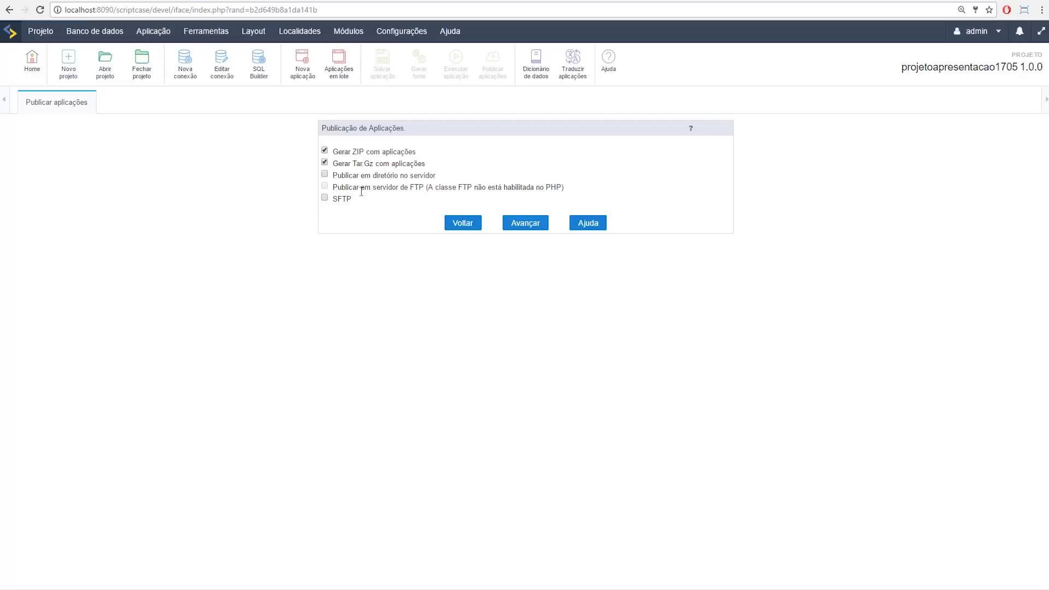
{"action": "mouse_move", "coordinate": [217, 569]}
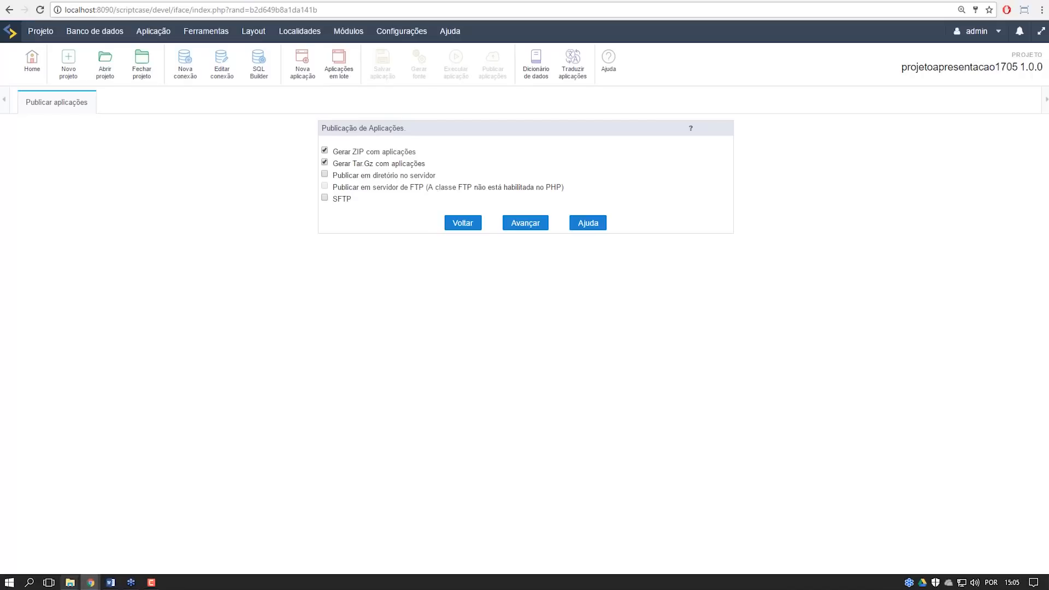
Step: Navigate File Explorer to C:\Program Files\NetMake\v9\wwwroot and paste the copied database file there
{"action": "mouse_move", "coordinate": [71, 585]}
{"action": "left_click", "coordinate": [148, 524]}
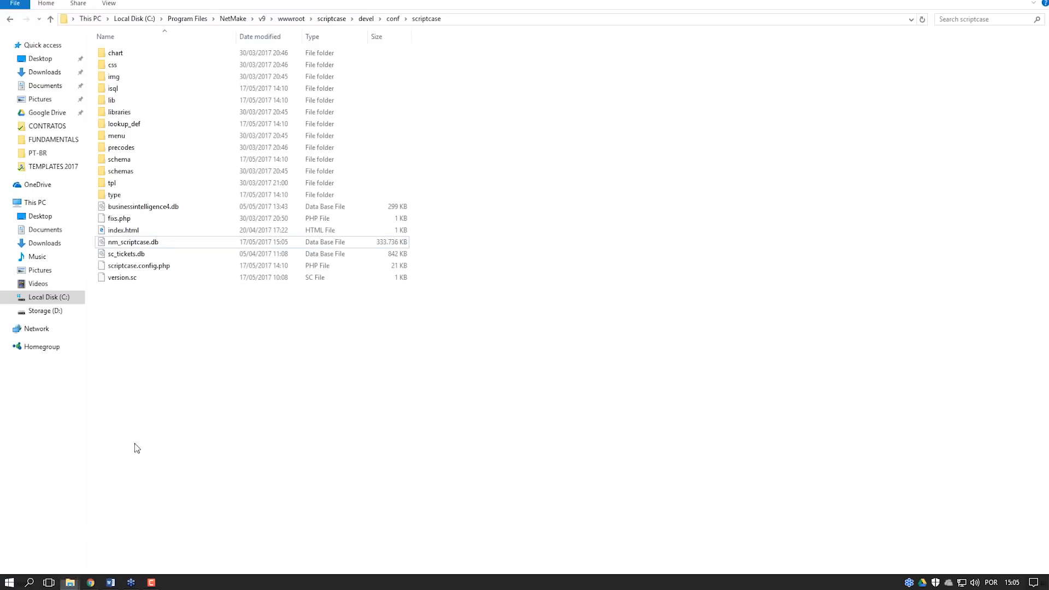
{"action": "key", "text": "BackSpace"}
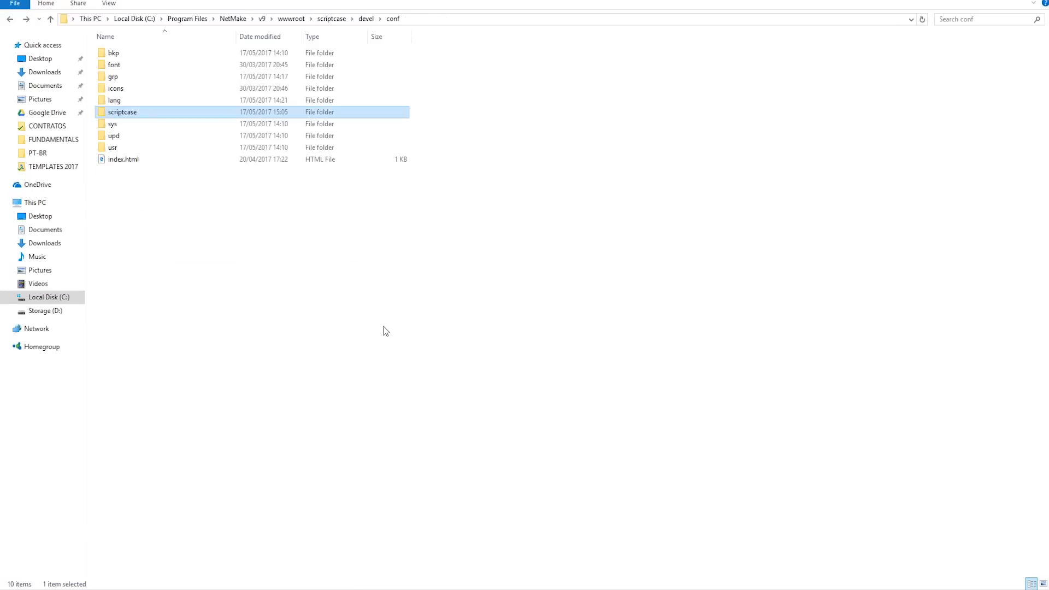
{"action": "key", "text": "BackSpace"}
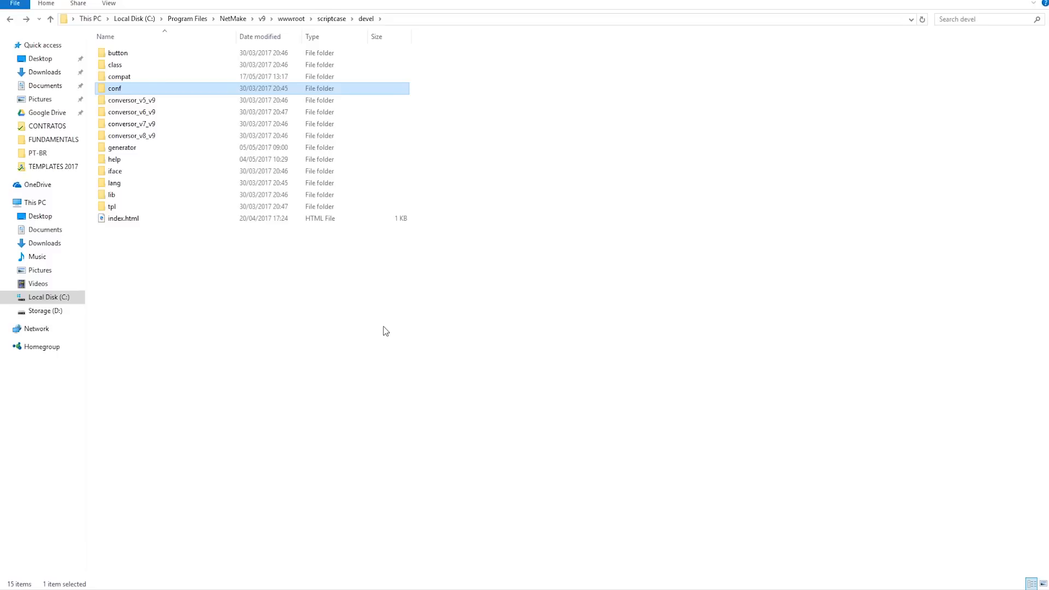
{"action": "key", "text": "Return"}
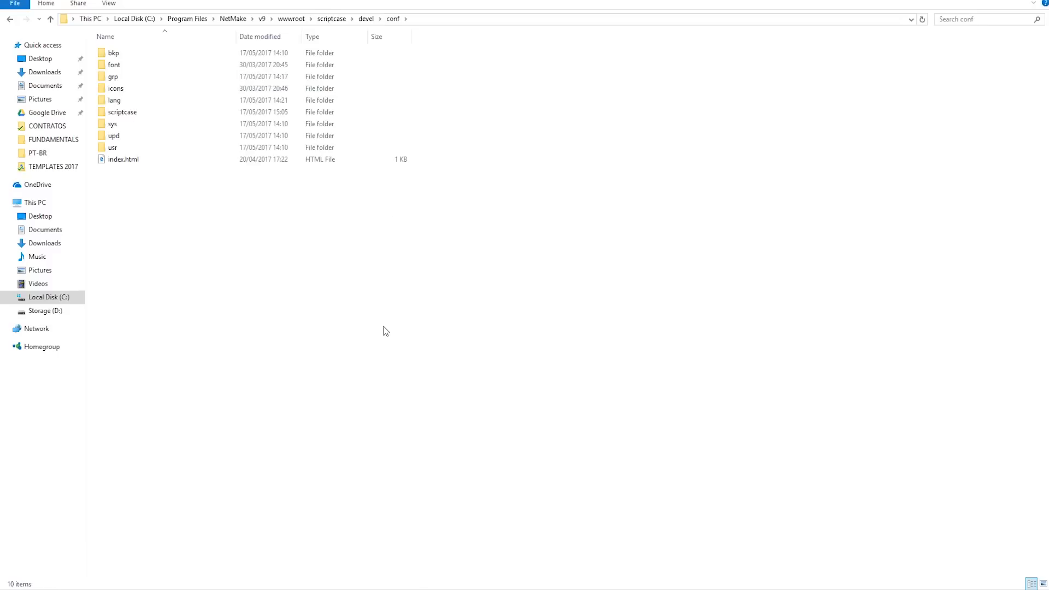
{"action": "key", "text": "BackSpace"}
{"action": "key", "text": "BackSpace"}
{"action": "key", "text": "BackSpace"}
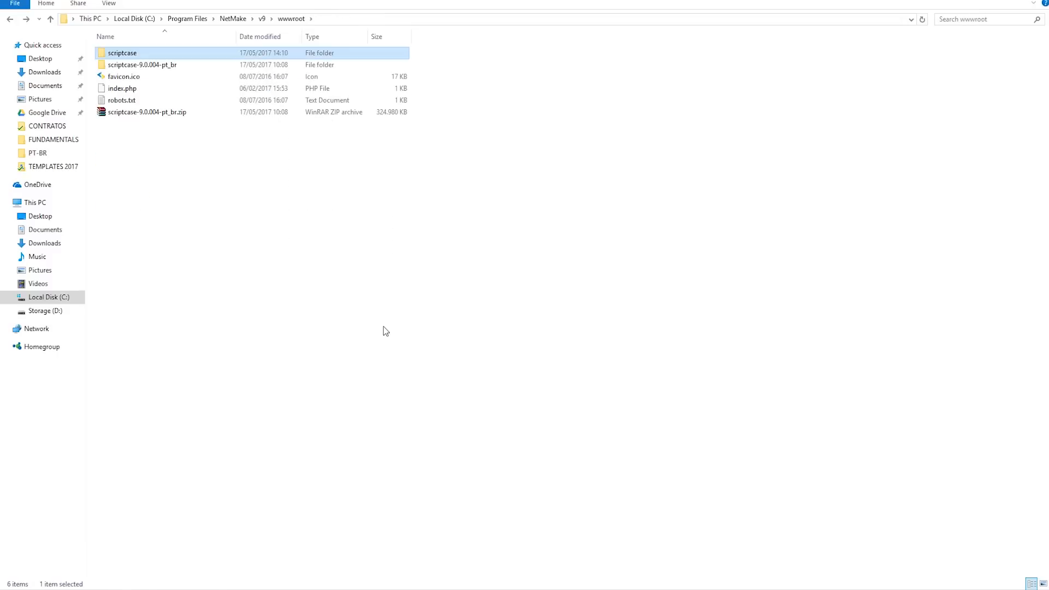
{"action": "key", "text": "BackSpace"}
{"action": "key", "text": "BackSpace"}
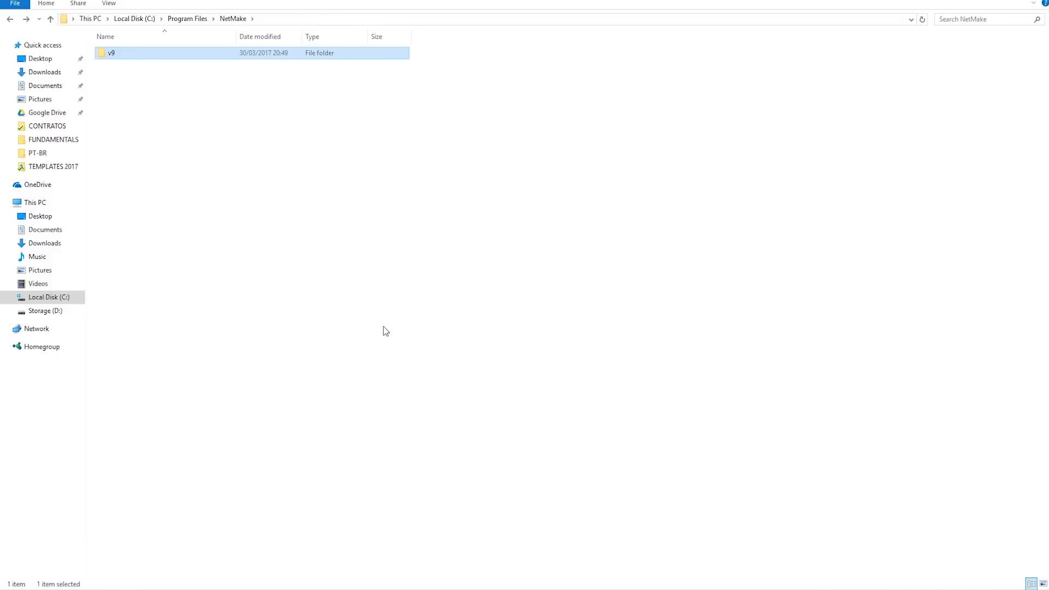
{"action": "double_click", "coordinate": [139, 54]}
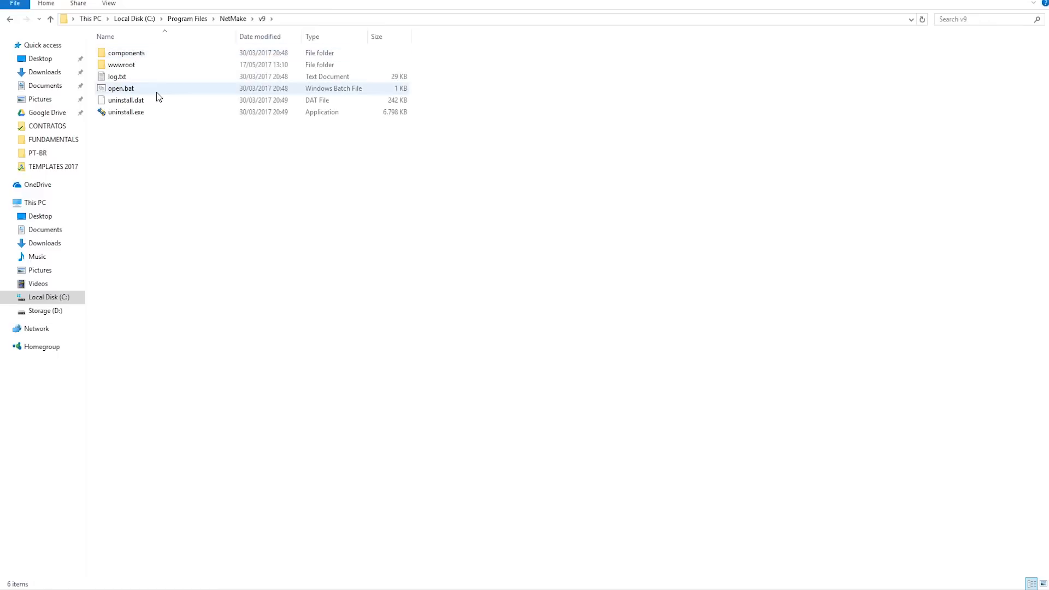
{"action": "double_click", "coordinate": [136, 65]}
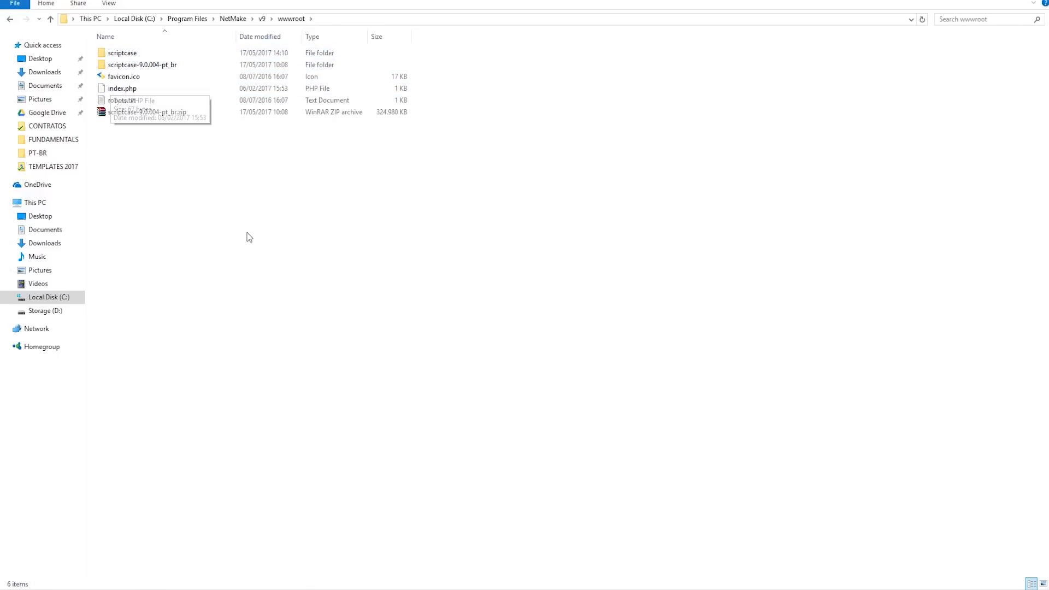
{"action": "key", "text": "BackSpace"}
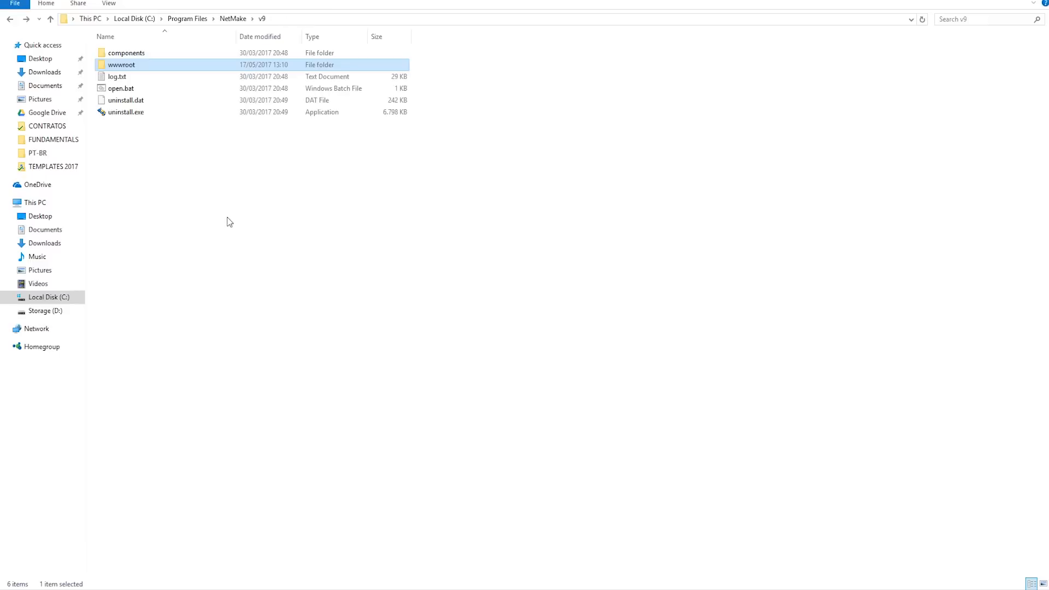
{"action": "double_click", "coordinate": [141, 57]}
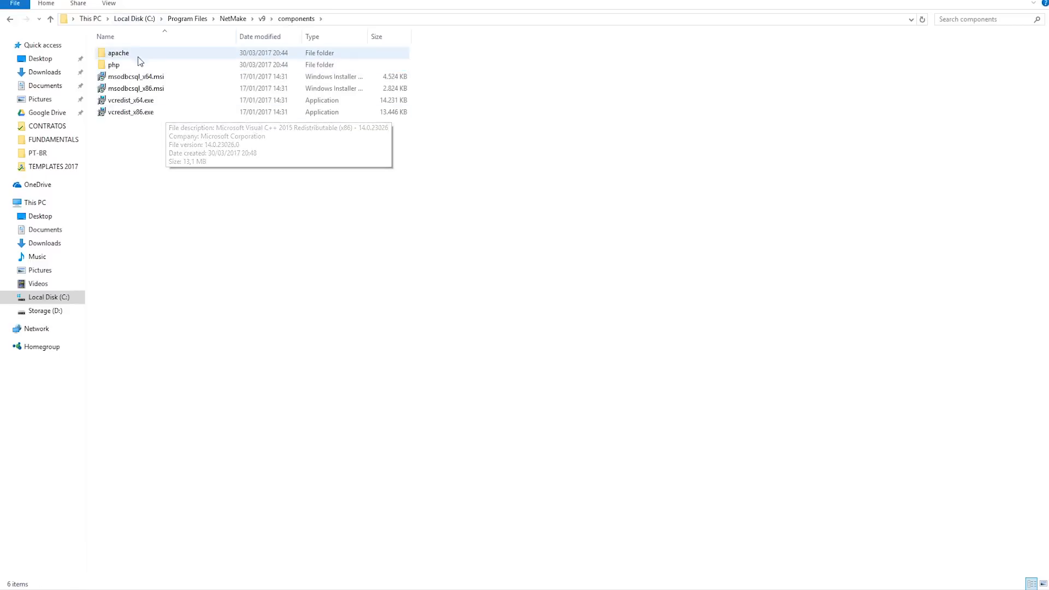
{"action": "key", "text": "BackSpace"}
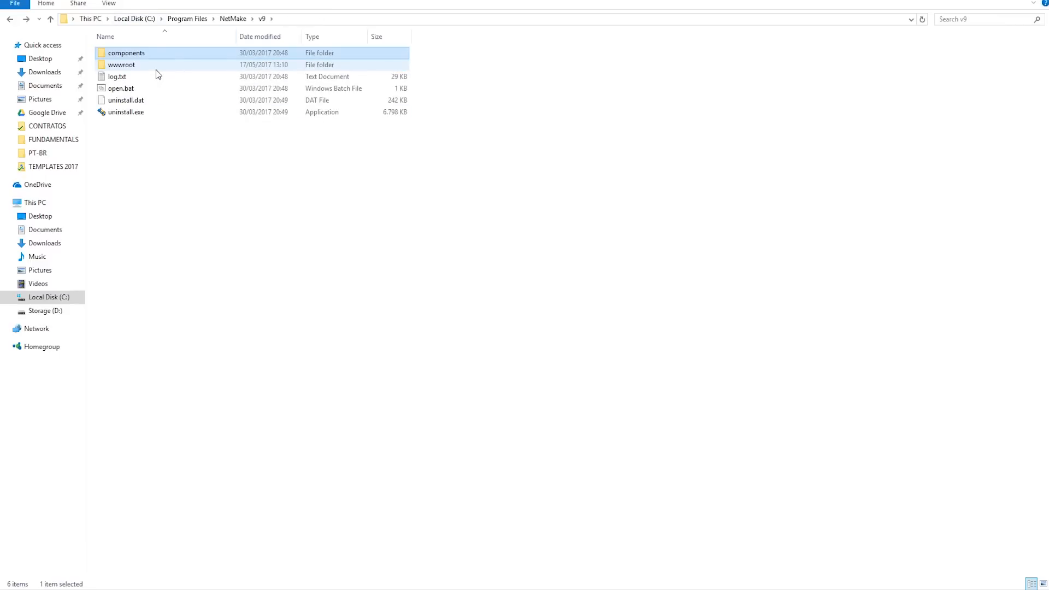
{"action": "double_click", "coordinate": [155, 69]}
{"action": "right_click", "coordinate": [166, 159]}
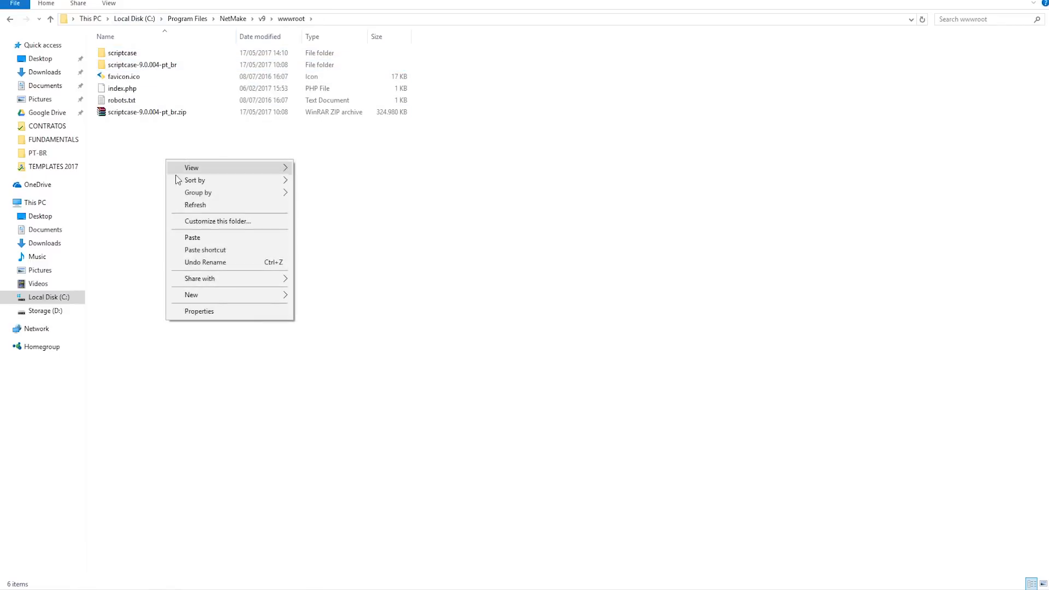
{"action": "left_click", "coordinate": [205, 238]}
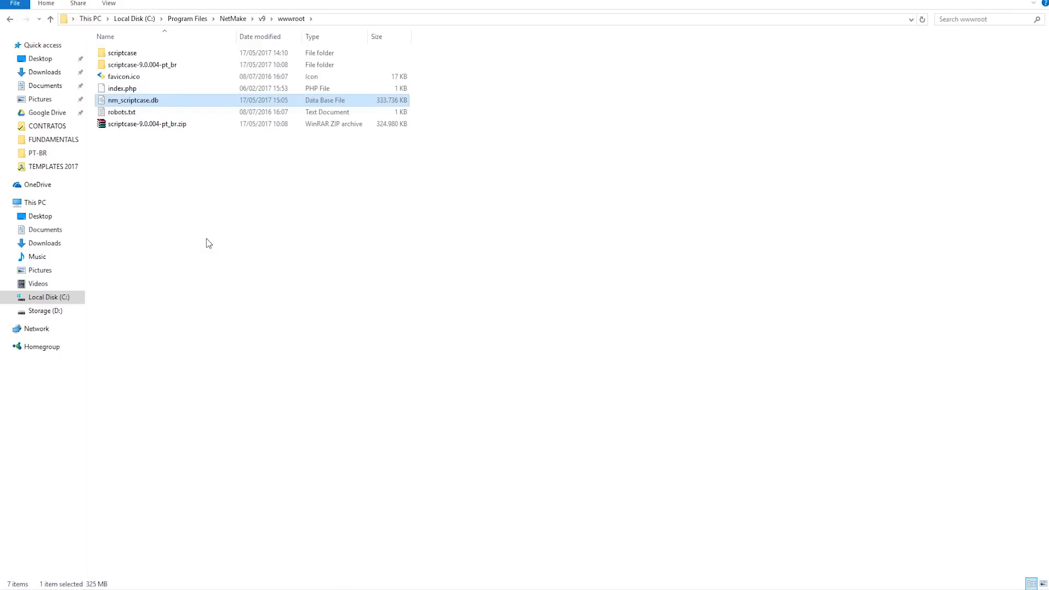
Step: Create a new folder named sistema in wwwroot, open it, and select its full path
{"action": "right_click", "coordinate": [160, 177]}
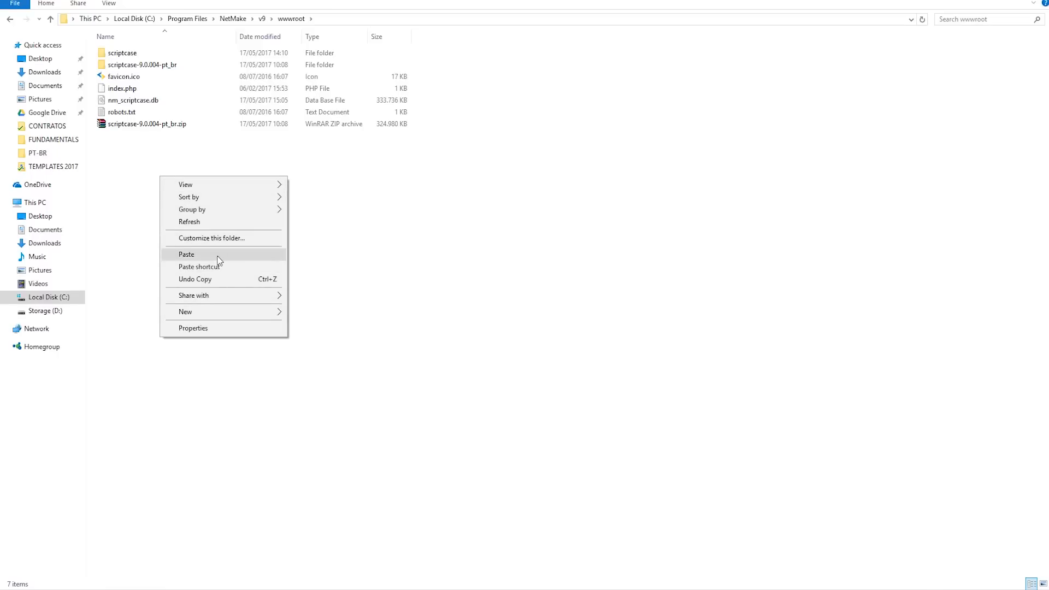
{"action": "mouse_move", "coordinate": [268, 311]}
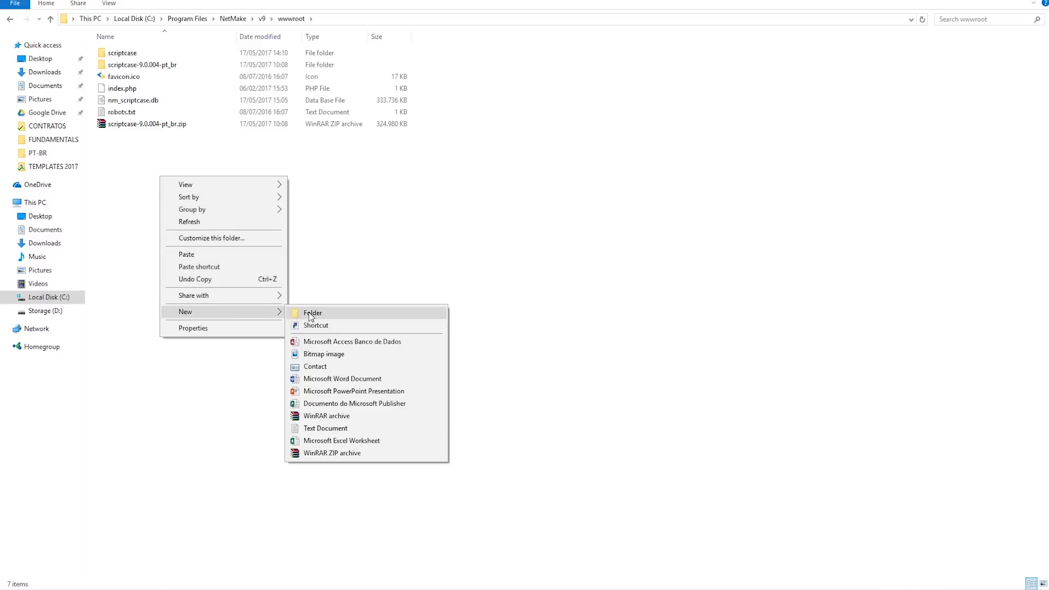
{"action": "left_click", "coordinate": [309, 312]}
{"action": "type", "text": "sistema"}
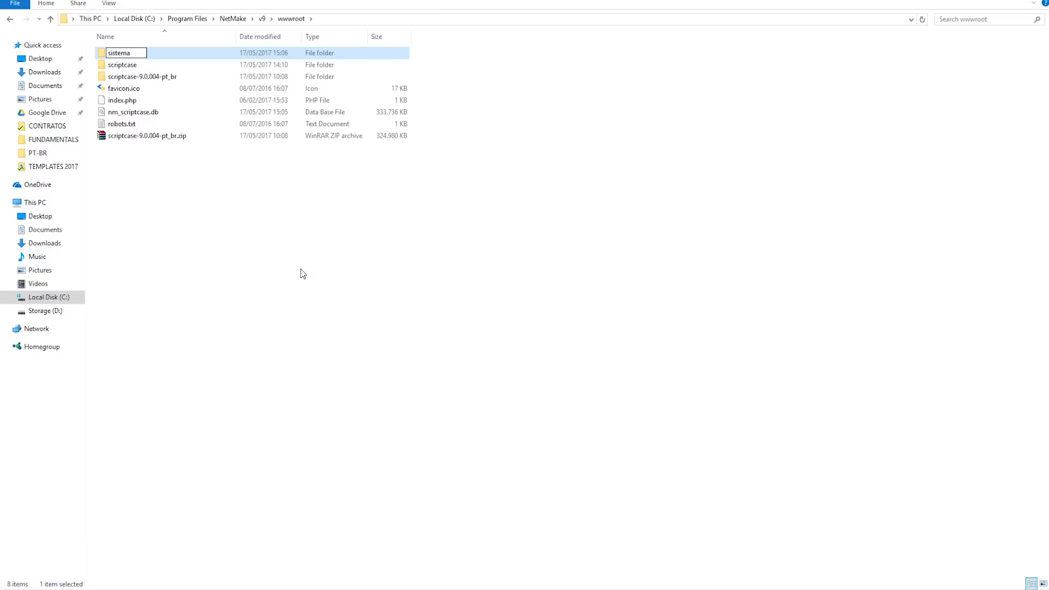
{"action": "key", "text": "Return"}
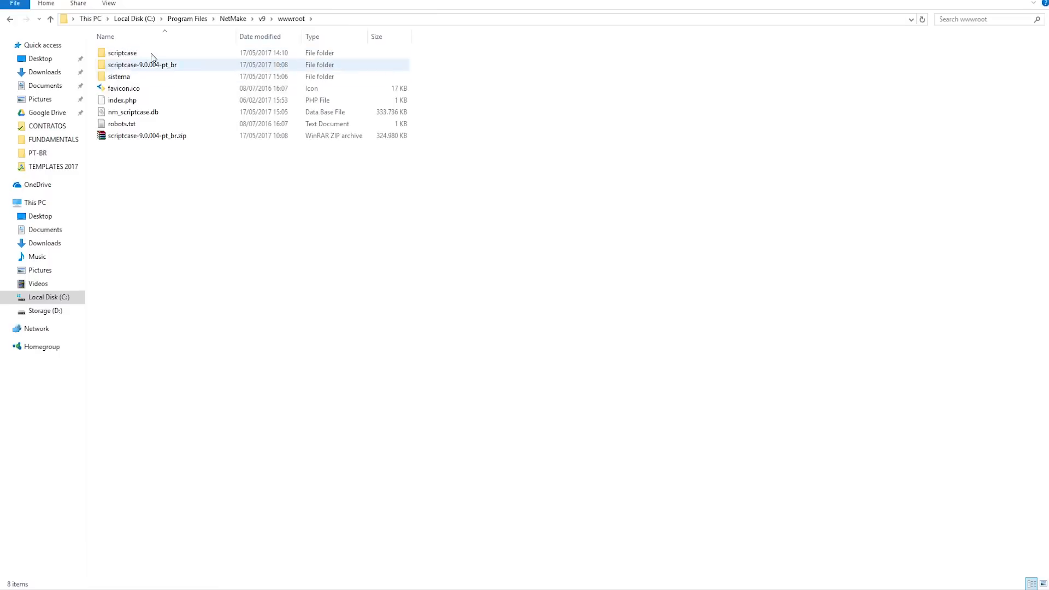
{"action": "double_click", "coordinate": [137, 77]}
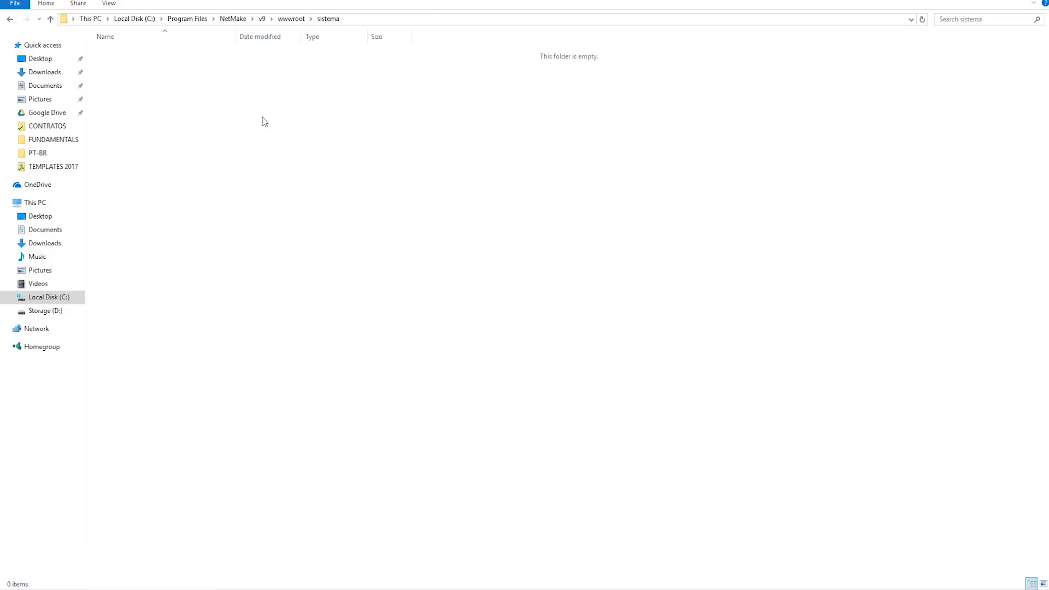
{"action": "left_click", "coordinate": [410, 21]}
{"action": "key", "text": "ctrl+c"}
Step: Replace Gerar ZIP and Gerar Tar.Gz with Publicar em diretório no servidor using the sistema path
{"action": "key", "text": "alt+Tab"}
{"action": "left_click", "coordinate": [325, 162]}
{"action": "left_click", "coordinate": [324, 150]}
{"action": "left_click", "coordinate": [324, 173]}
{"action": "left_click", "coordinate": [375, 206]}
{"action": "key", "text": "ctrl+v"}
{"action": "left_click", "coordinate": [510, 265]}
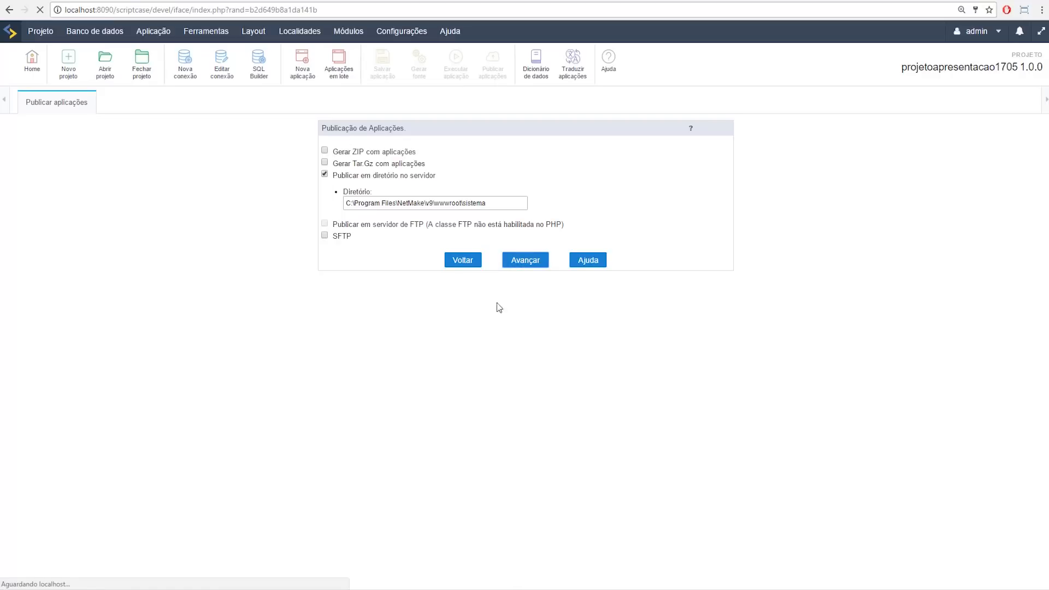
{"action": "key", "text": "alt+Tab"}
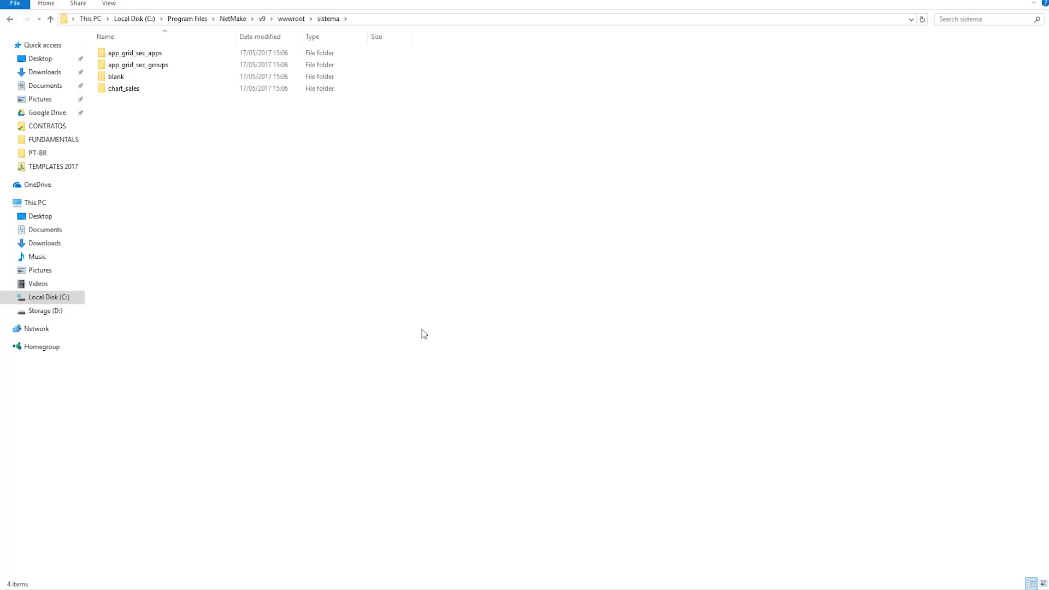
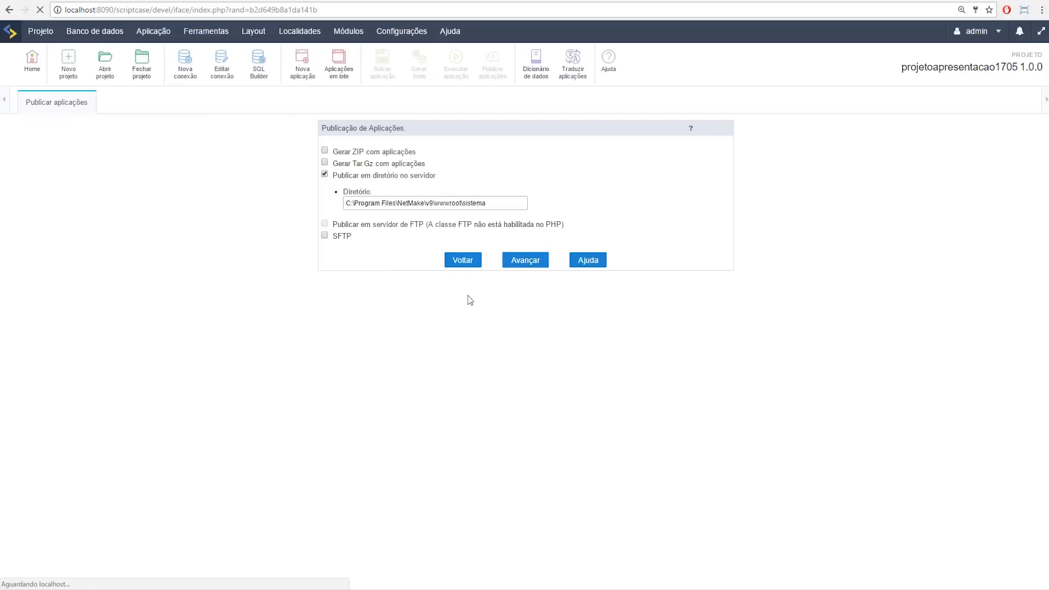
Step: Check the published files in the sistema folder's _lib subfolder, then return to the browser
{"action": "key", "text": "alt+Tab"}
{"action": "key", "text": "alt+Tab"}
{"action": "key", "text": "alt+Tab"}
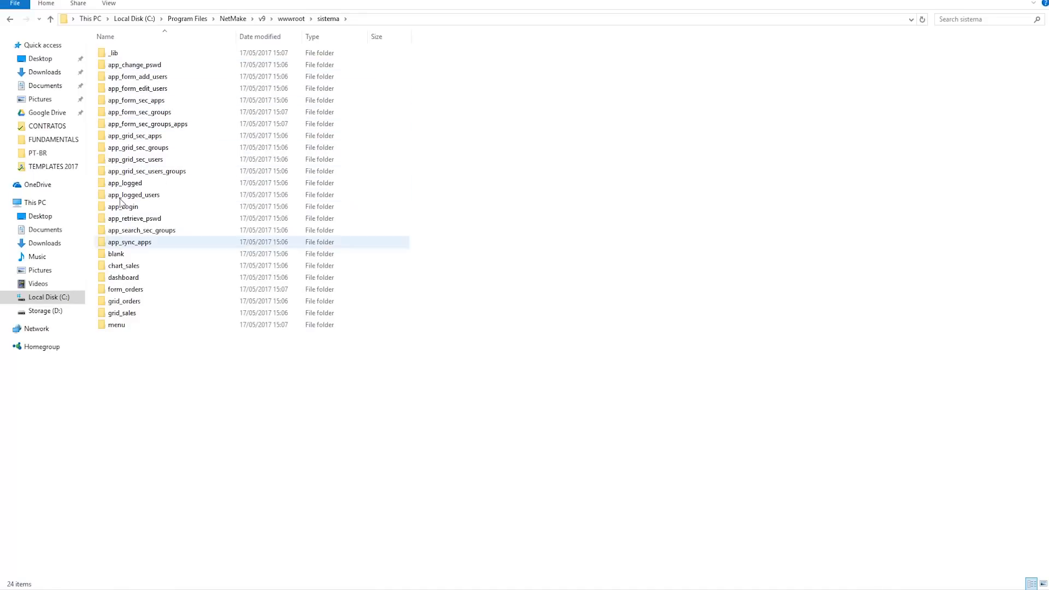
{"action": "double_click", "coordinate": [131, 53]}
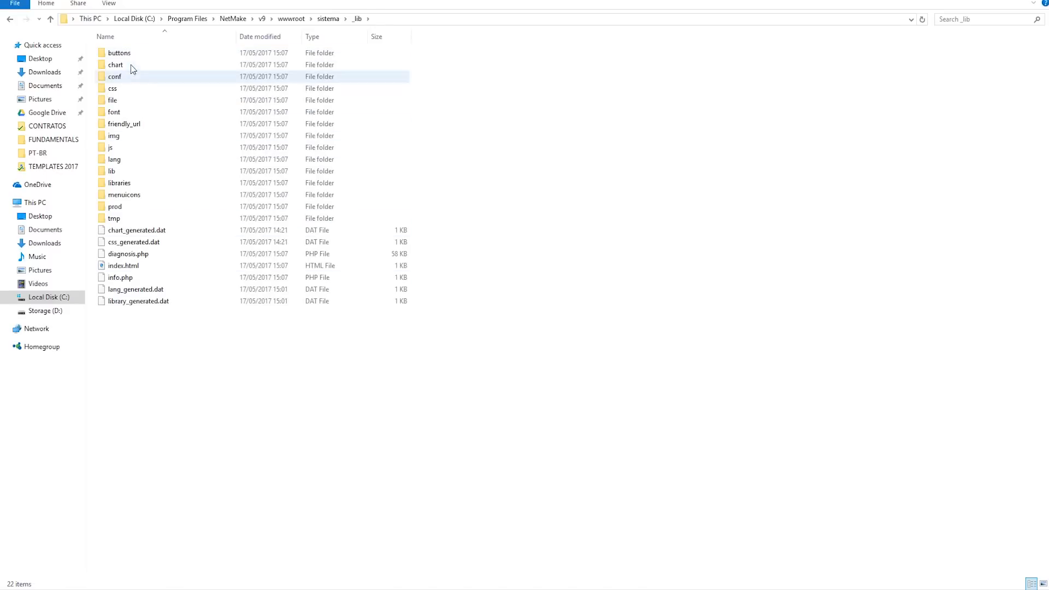
{"action": "key", "text": "alt+Left"}
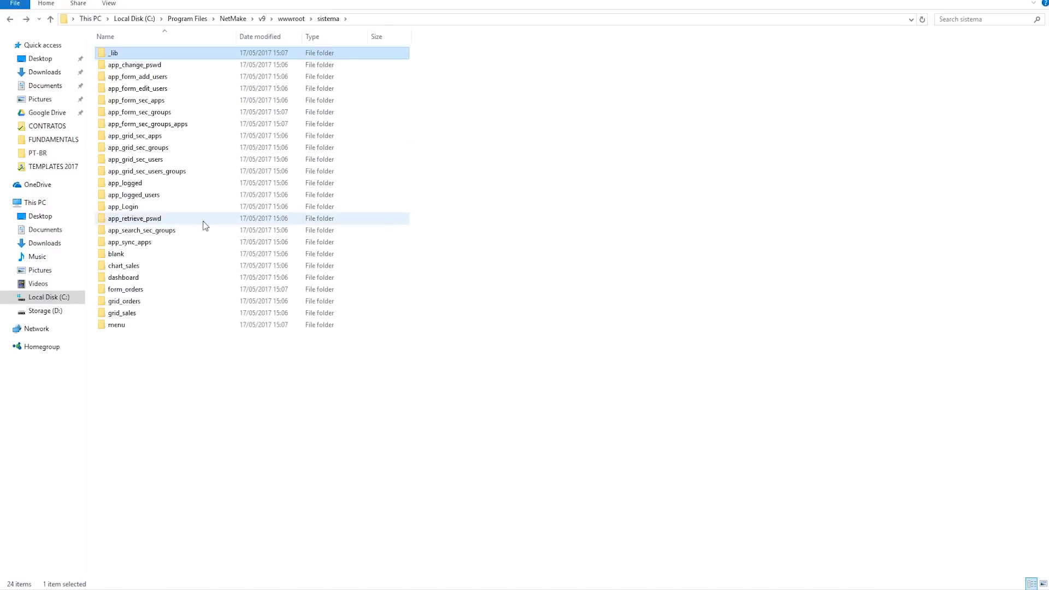
{"action": "key", "text": "alt+Tab"}
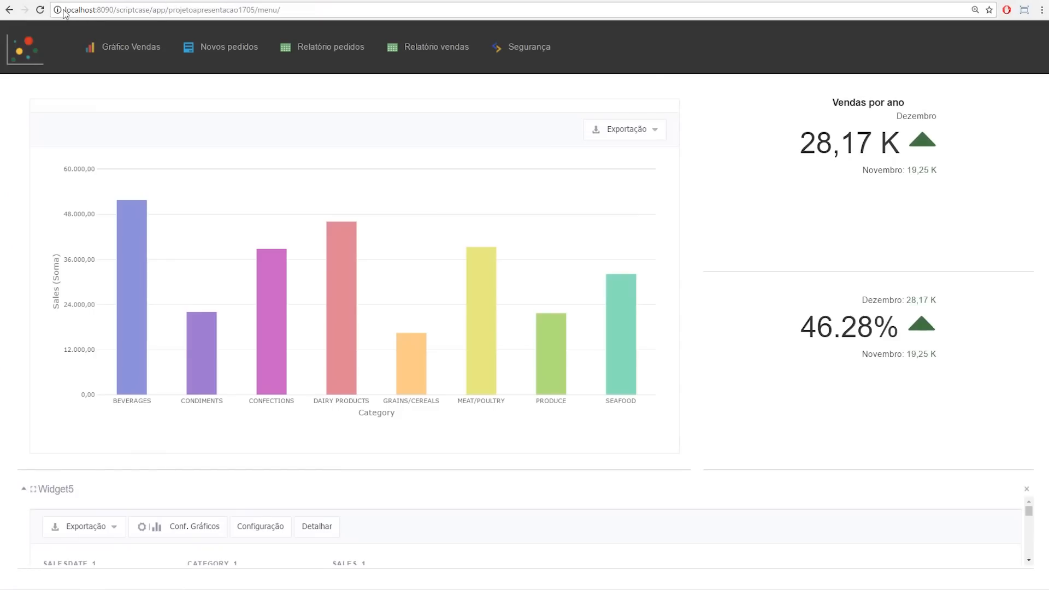
Step: Change the browser address to localhost:8090/sistema to load the published login app
{"action": "left_click_drag", "start_coordinate": [64, 10], "coordinate": [389, 11]}
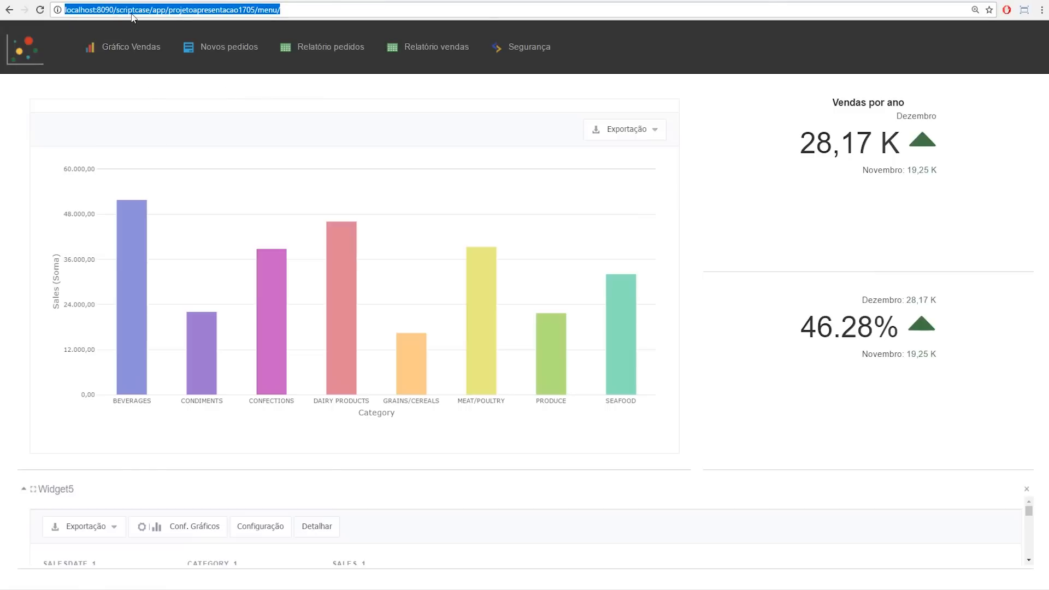
{"action": "left_click_drag", "start_coordinate": [153, 11], "coordinate": [469, 15]}
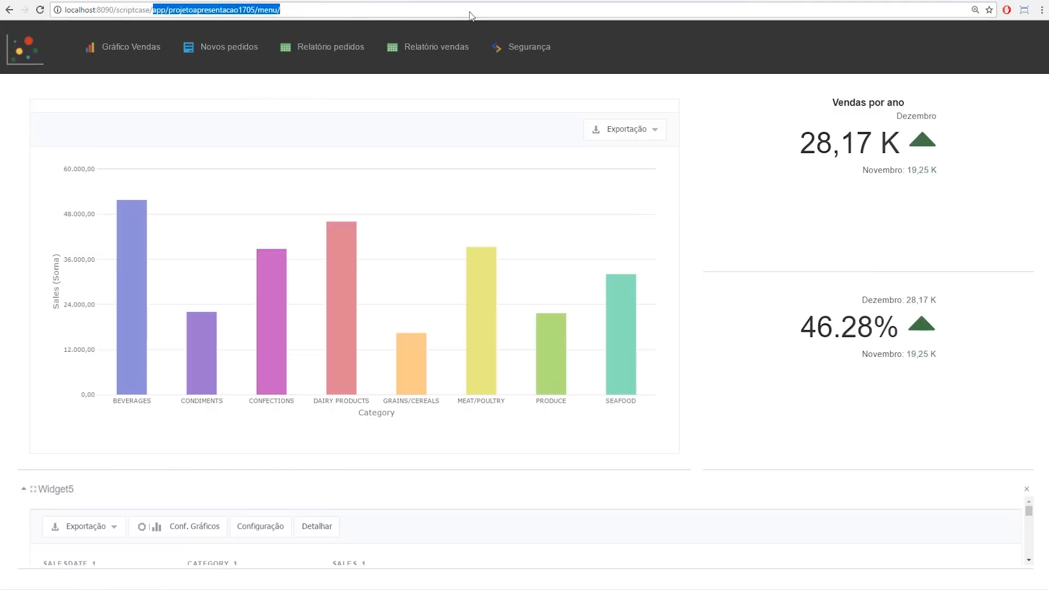
{"action": "key", "text": "BackSpace"}
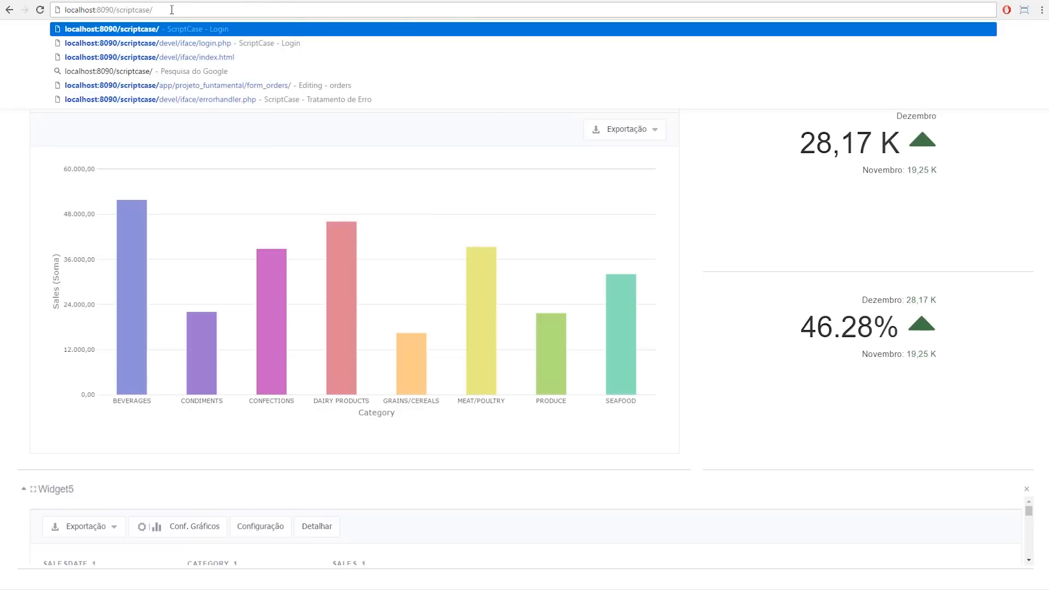
{"action": "key", "text": "BackSpace"}
{"action": "key", "text": "BackSpace"}
{"action": "key", "text": "BackSpace"}
{"action": "key", "text": "BackSpace"}
{"action": "key", "text": "BackSpace"}
{"action": "key", "text": "BackSpace"}
{"action": "key", "text": "BackSpace"}
{"action": "key", "text": "BackSpace"}
{"action": "key", "text": "BackSpace"}
{"action": "key", "text": "BackSpace"}
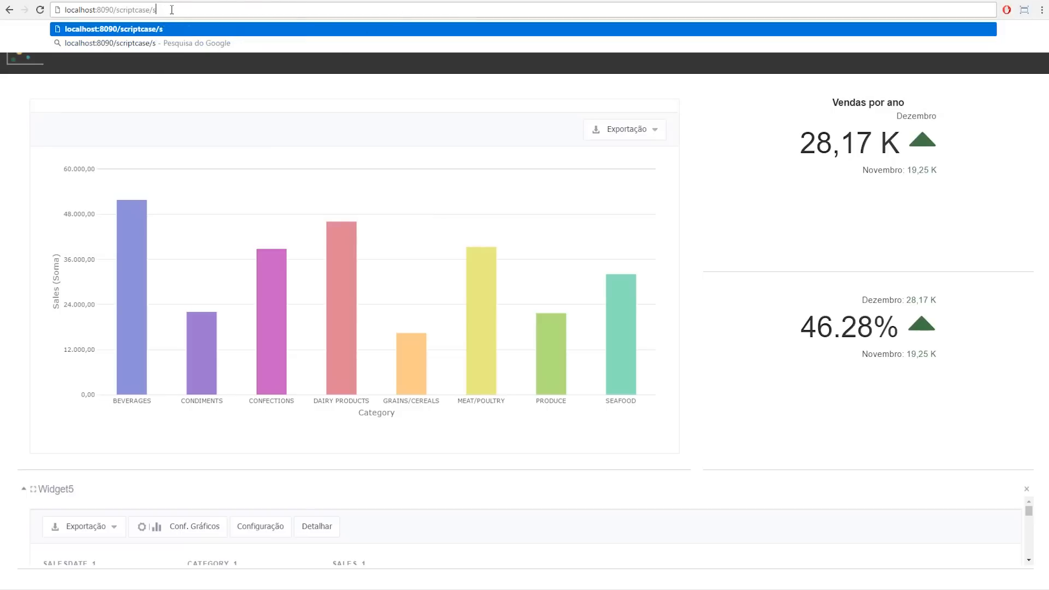
{"action": "type", "text": "is"}
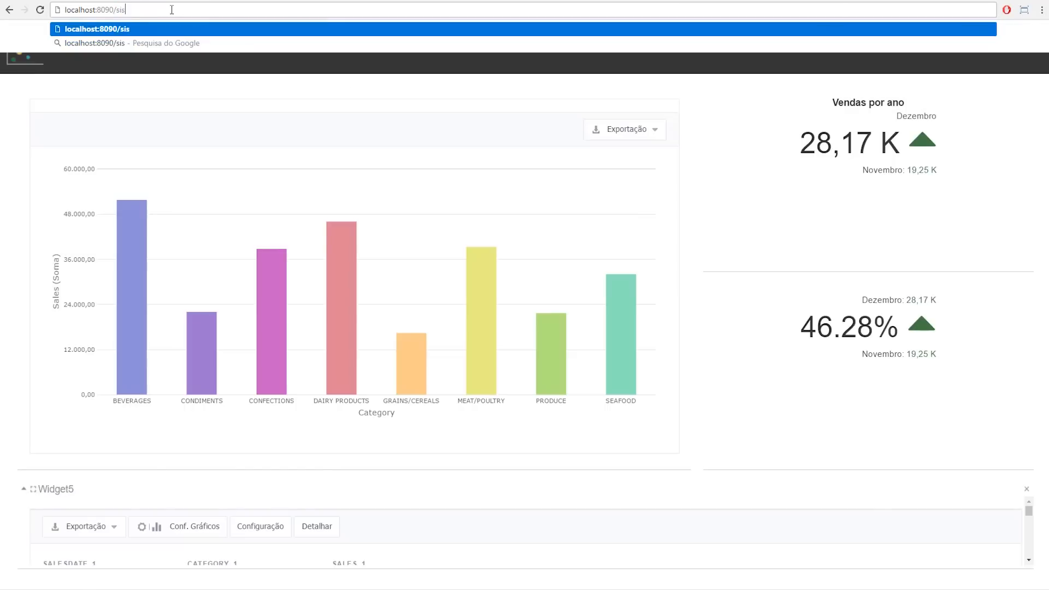
{"action": "type", "text": "tema"}
{"action": "key", "text": "Return"}
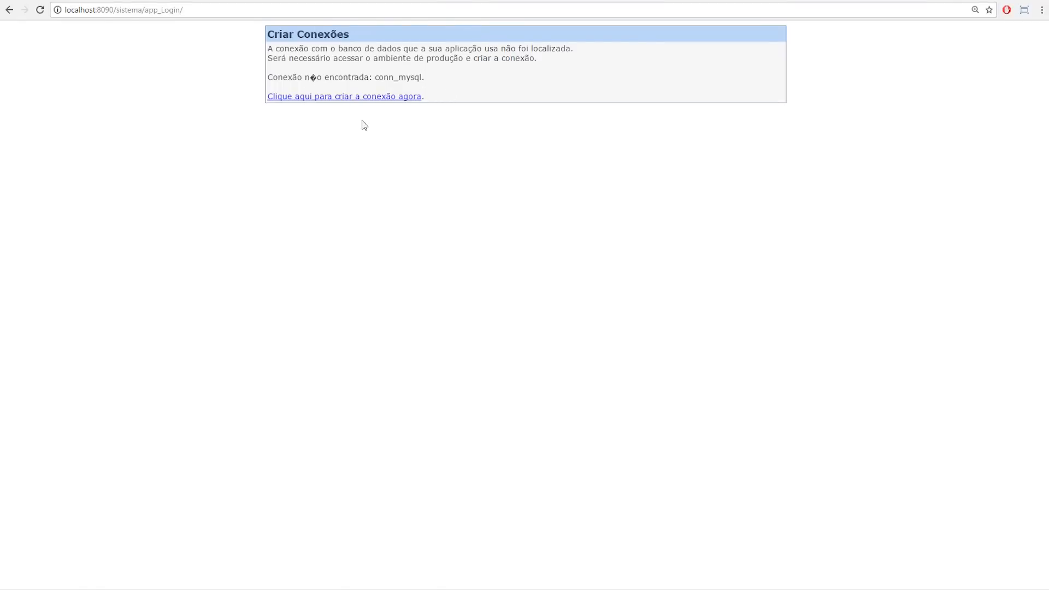
Step: Log into the Production Environment using the default password copied from the notice
{"action": "left_click", "coordinate": [347, 97]}
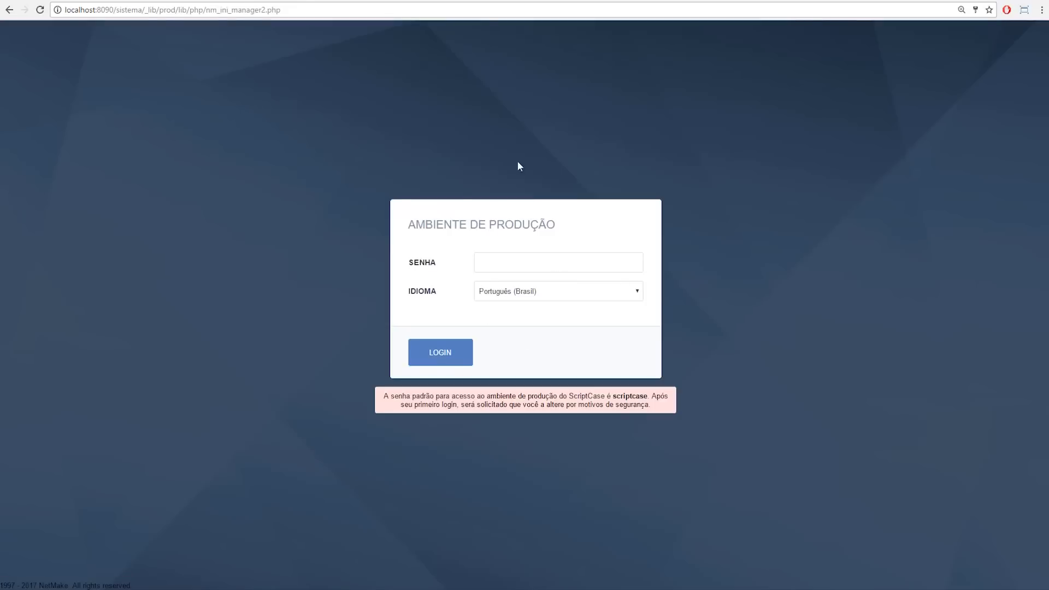
{"action": "left_click", "coordinate": [493, 267]}
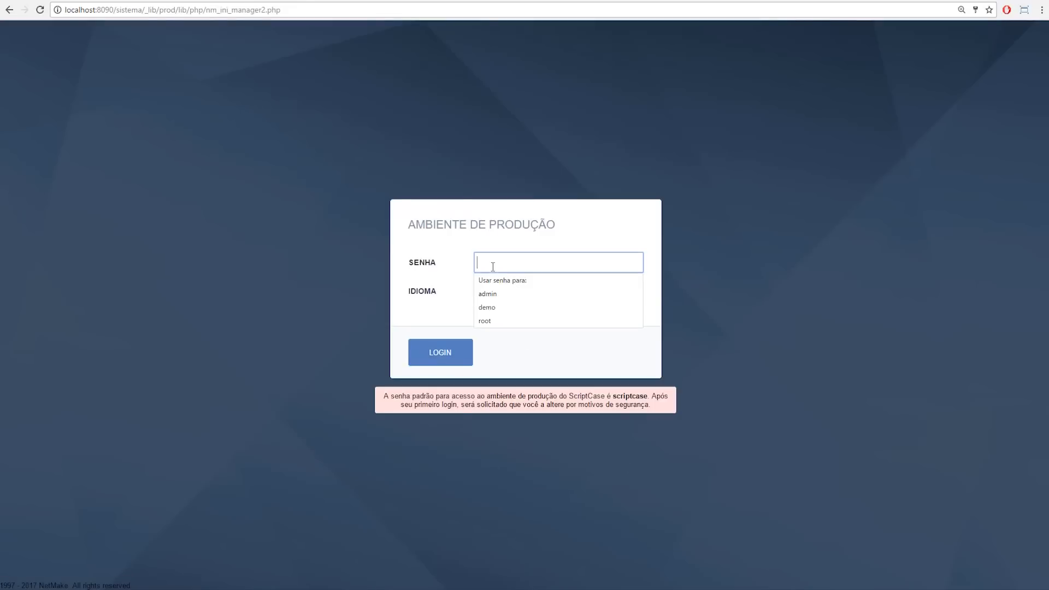
{"action": "left_click_drag", "start_coordinate": [613, 396], "coordinate": [650, 398]}
{"action": "key", "text": "ctrl+c"}
{"action": "left_click", "coordinate": [530, 263]}
{"action": "key", "text": "ctrl+v"}
{"action": "left_click", "coordinate": [425, 355]}
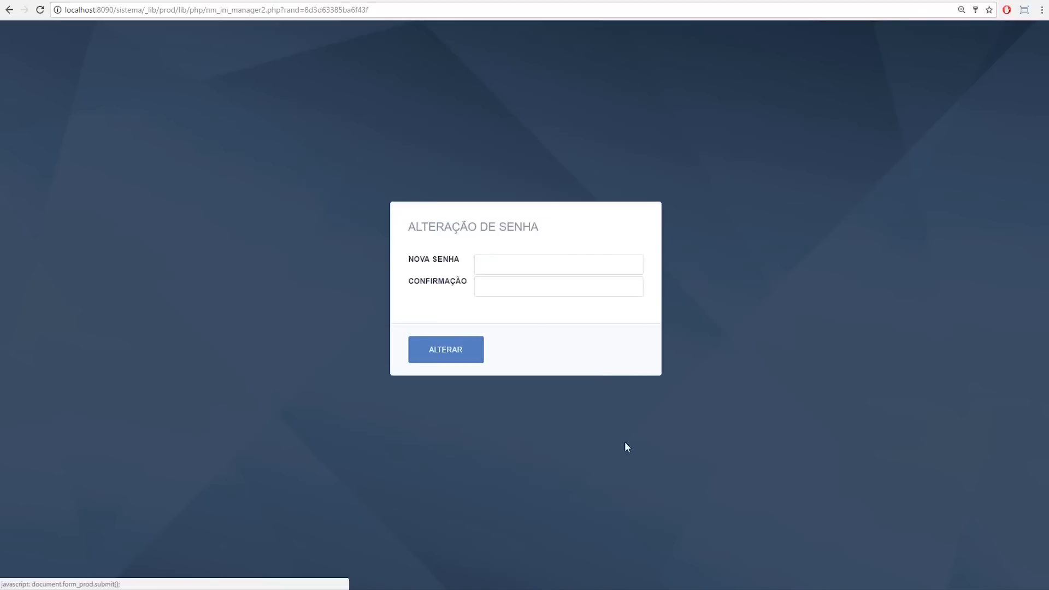
Step: Set and confirm a new production password, then select the conn_mysql connection
{"action": "left_click", "coordinate": [509, 269]}
{"action": "type", "text": "••••"}
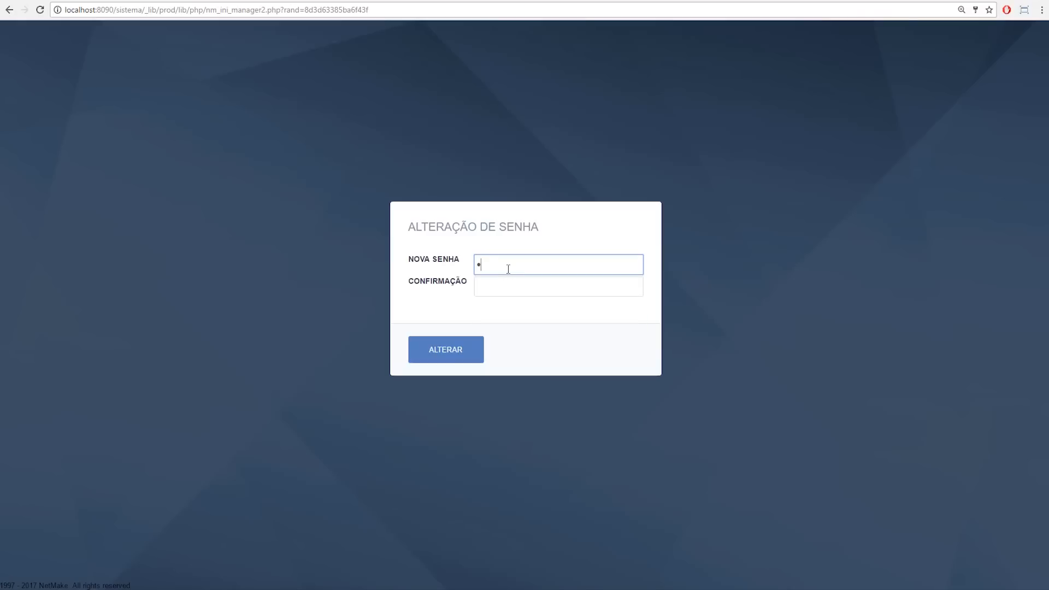
{"action": "key", "text": "Tab"}
{"action": "type", "text": "••••"}
{"action": "left_click", "coordinate": [445, 361]}
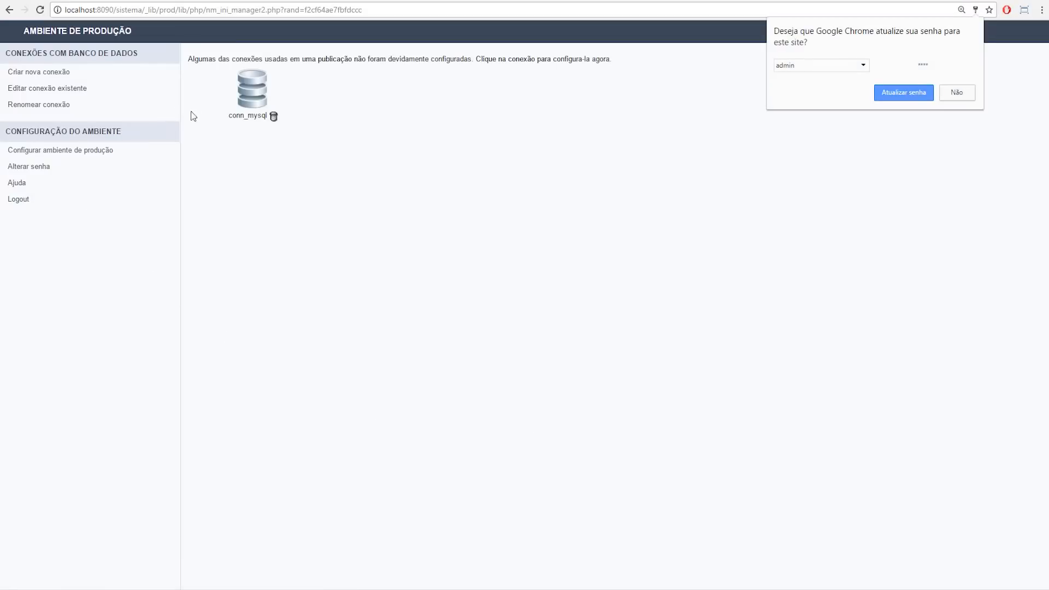
{"action": "left_click", "coordinate": [251, 102]}
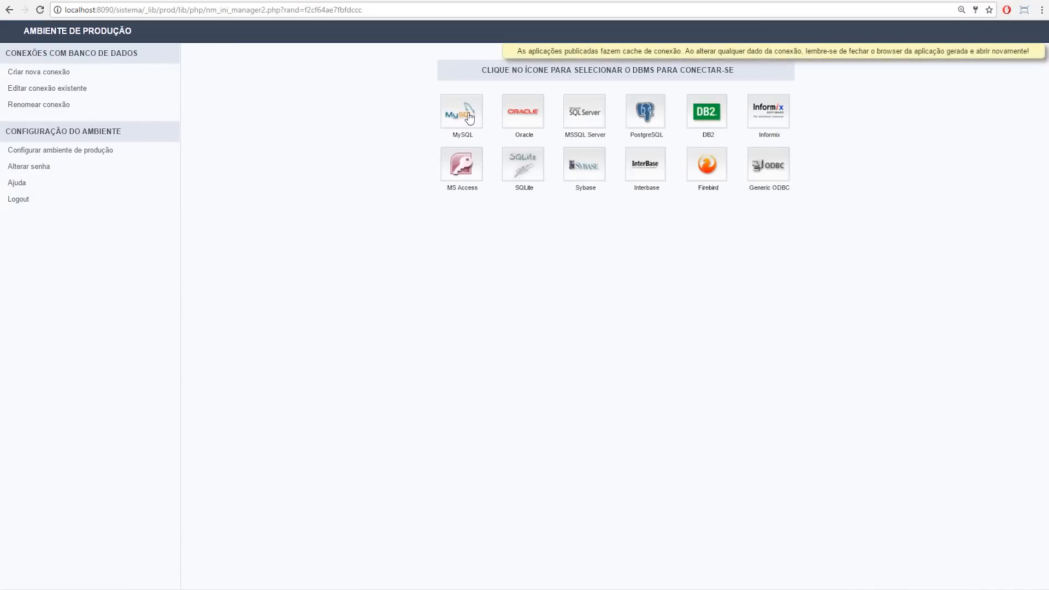
Step: Define conn_mysql as MySQL with user root, its password and the samples_demo database, and save
{"action": "left_click", "coordinate": [466, 114]}
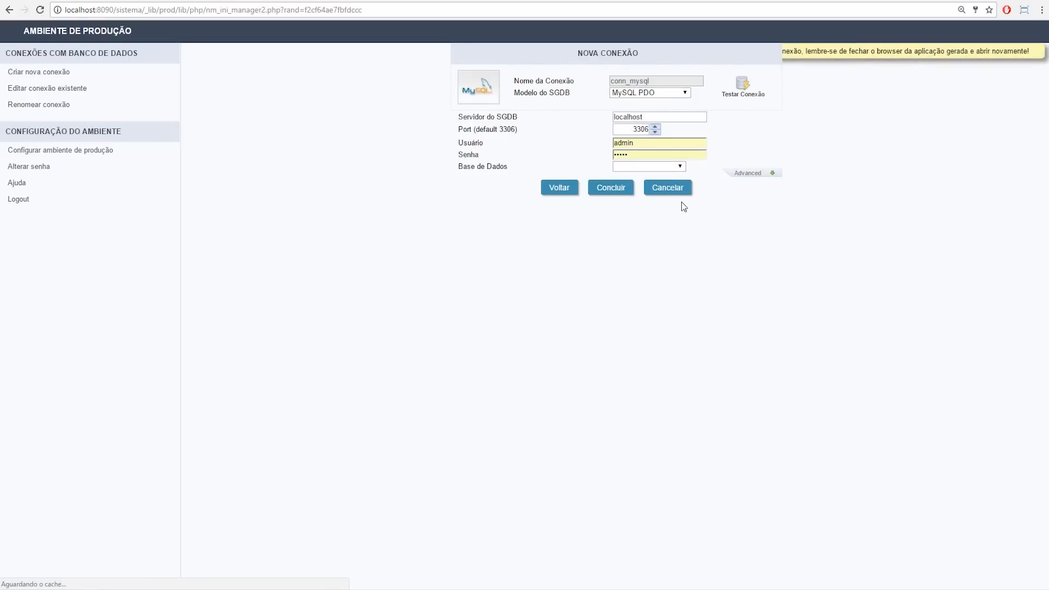
{"action": "double_click", "coordinate": [646, 142]}
{"action": "type", "text": "root"}
{"action": "key", "text": "Tab"}
{"action": "type", "text": "ro"}
{"action": "left_click", "coordinate": [736, 186]}
{"action": "left_click", "coordinate": [660, 170]}
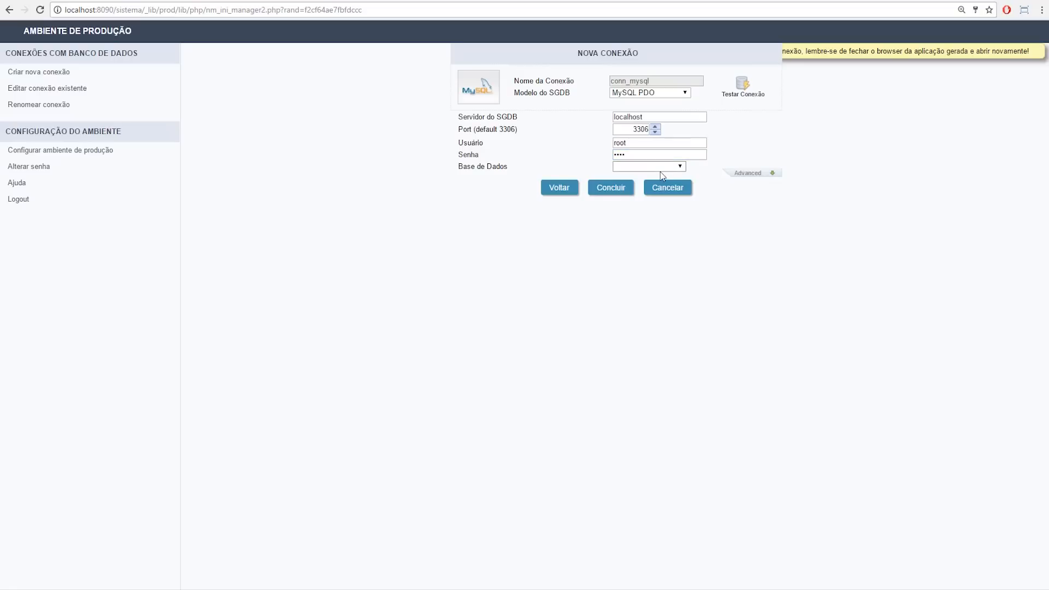
{"action": "left_click", "coordinate": [659, 168]}
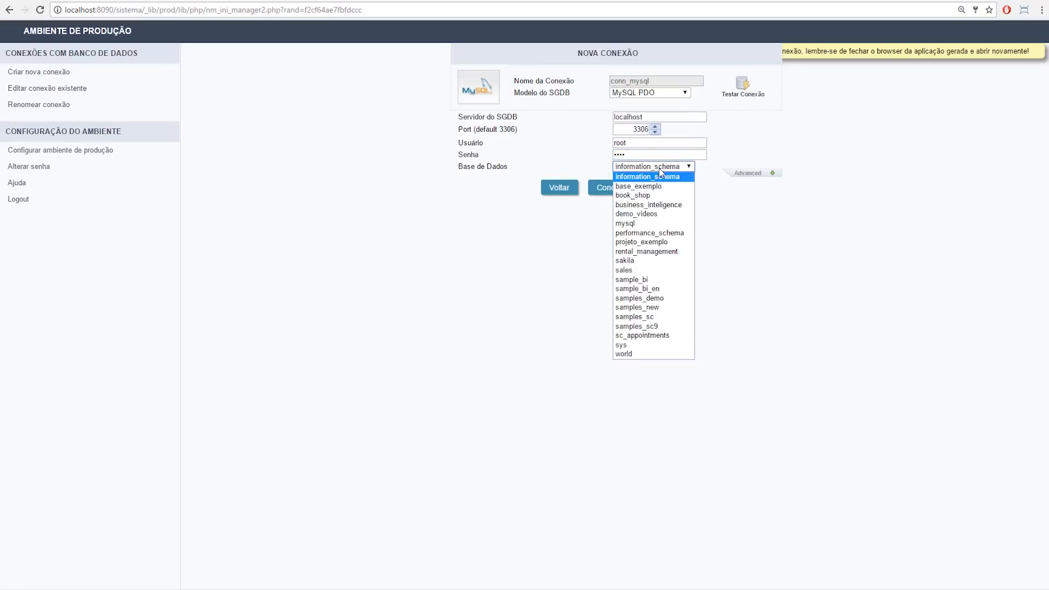
{"action": "left_click", "coordinate": [654, 300]}
{"action": "left_click", "coordinate": [609, 191]}
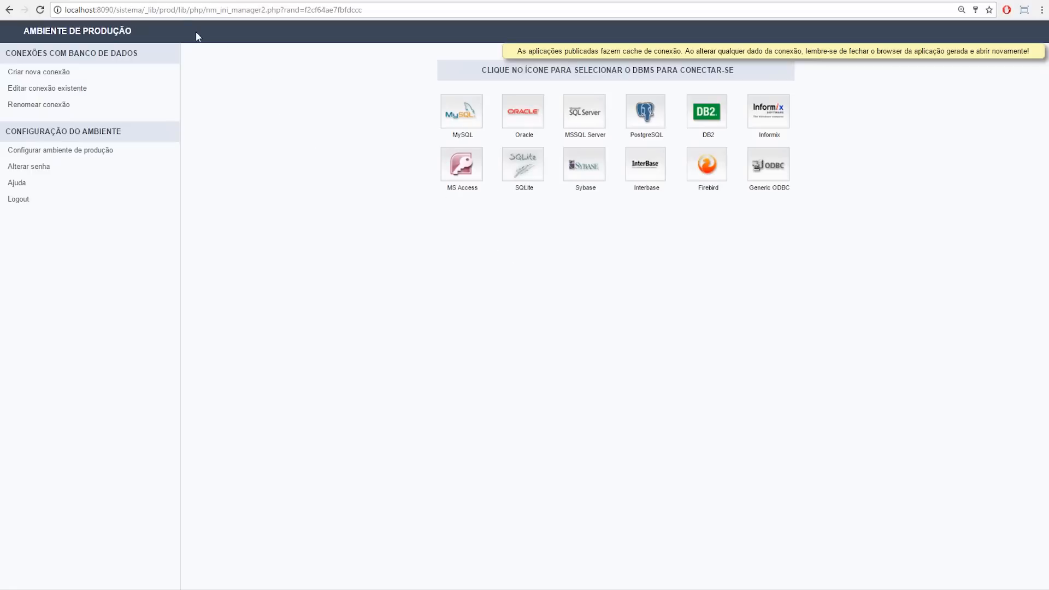
{"action": "left_click_drag", "start_coordinate": [148, 9], "coordinate": [362, 9]}
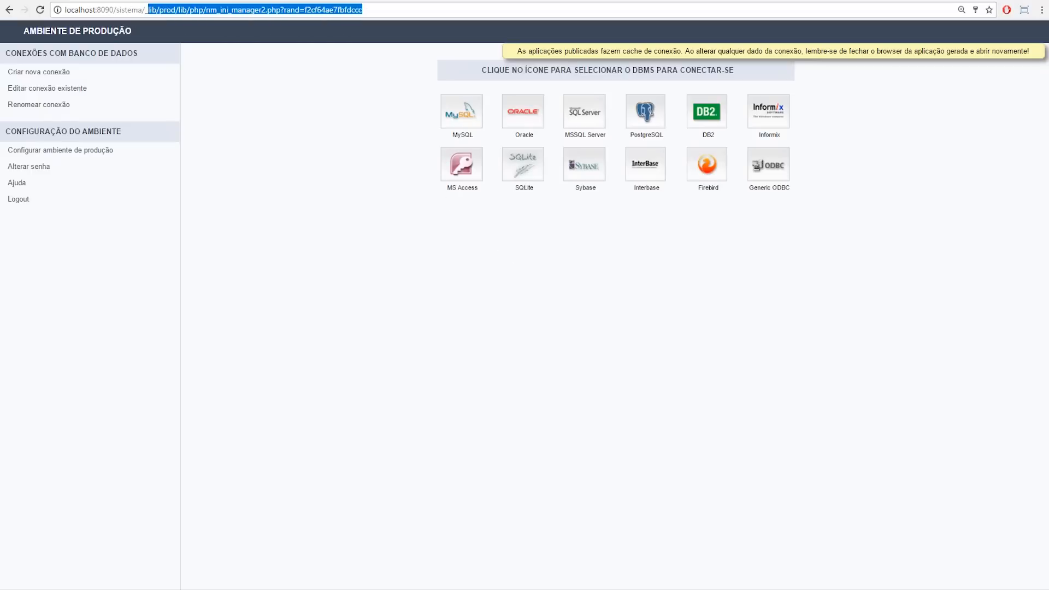
Step: Sign into localhost:8090/sistema as the admin user and open the Gráfico Vendas sales chart
{"action": "key", "text": "BackSpace"}
{"action": "key", "text": "Return"}
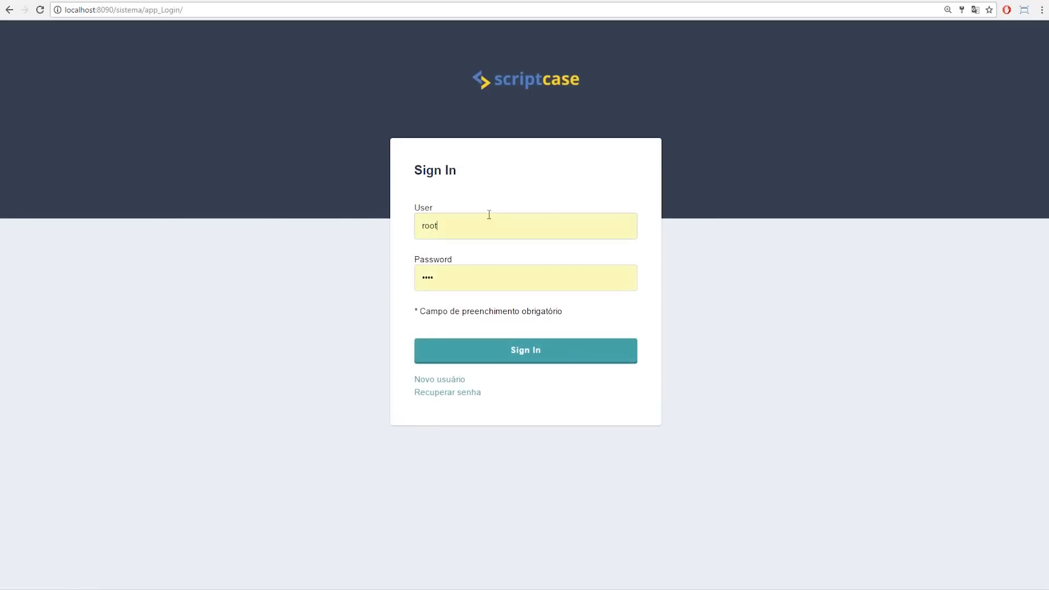
{"action": "double_click", "coordinate": [487, 214]}
{"action": "type", "text": "admin"}
{"action": "key", "text": "Tab"}
{"action": "type", "text": "admin"}
{"action": "left_click", "coordinate": [485, 349]}
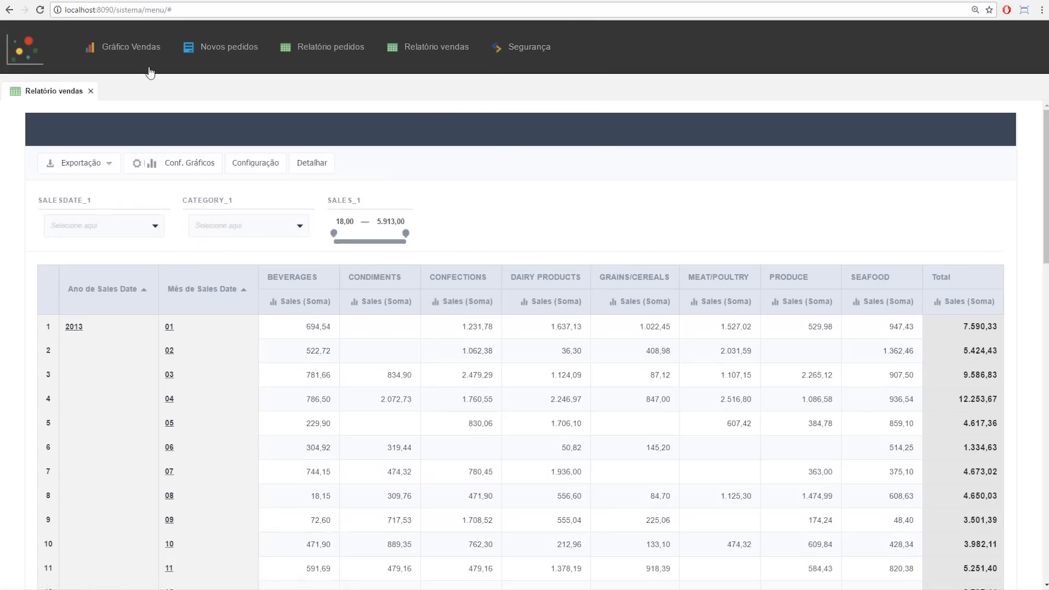
{"action": "left_click", "coordinate": [144, 47]}
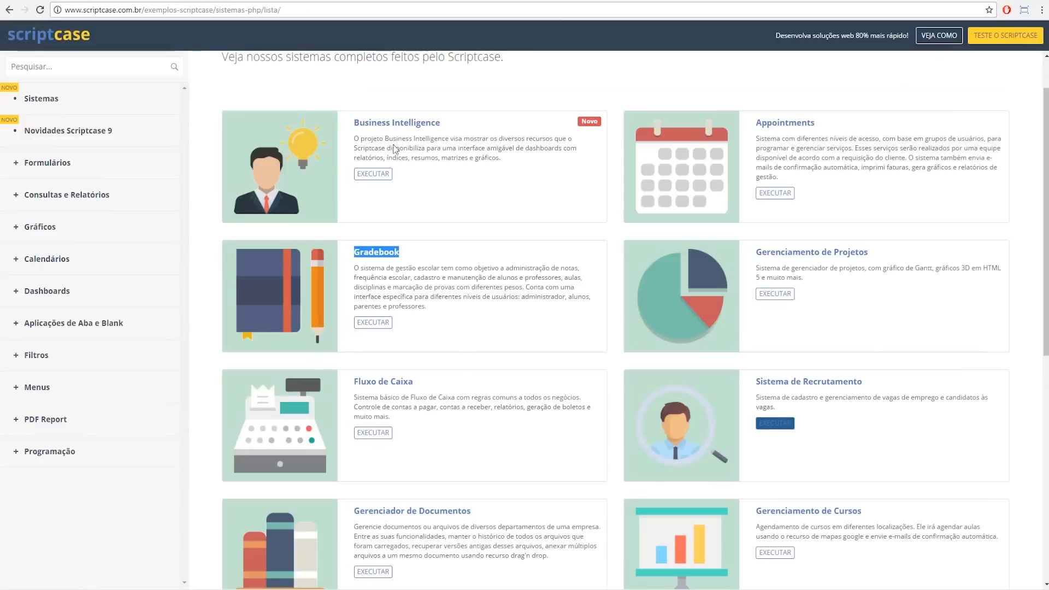
Step: Go to the Scriptcase Brasil YouTube channel and scroll down to its playlists and uploads
{"action": "left_click", "coordinate": [271, 10]}
{"action": "type", "text": "you"}
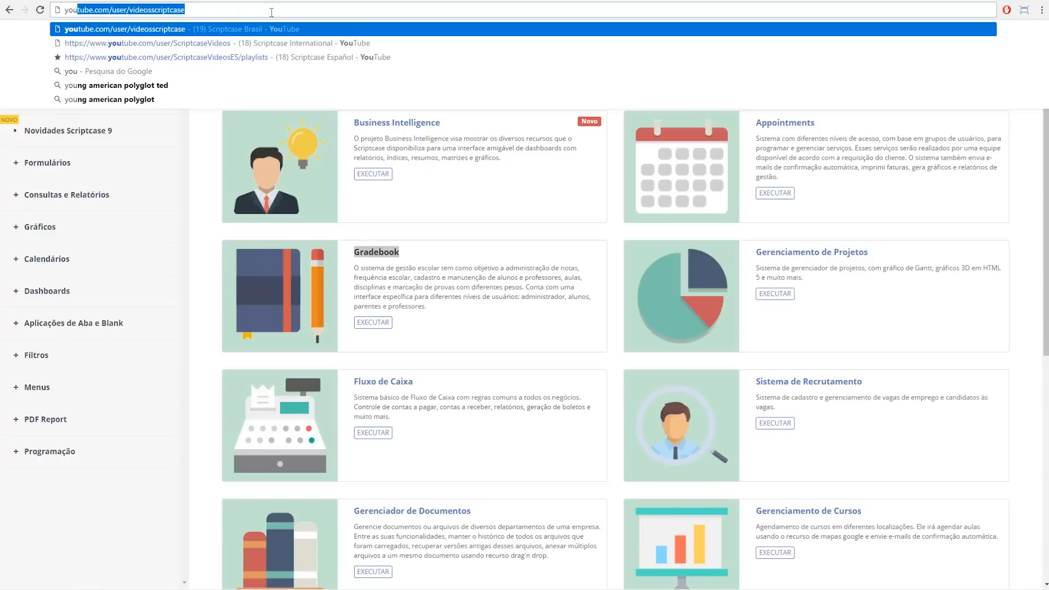
{"action": "key", "text": "Return"}
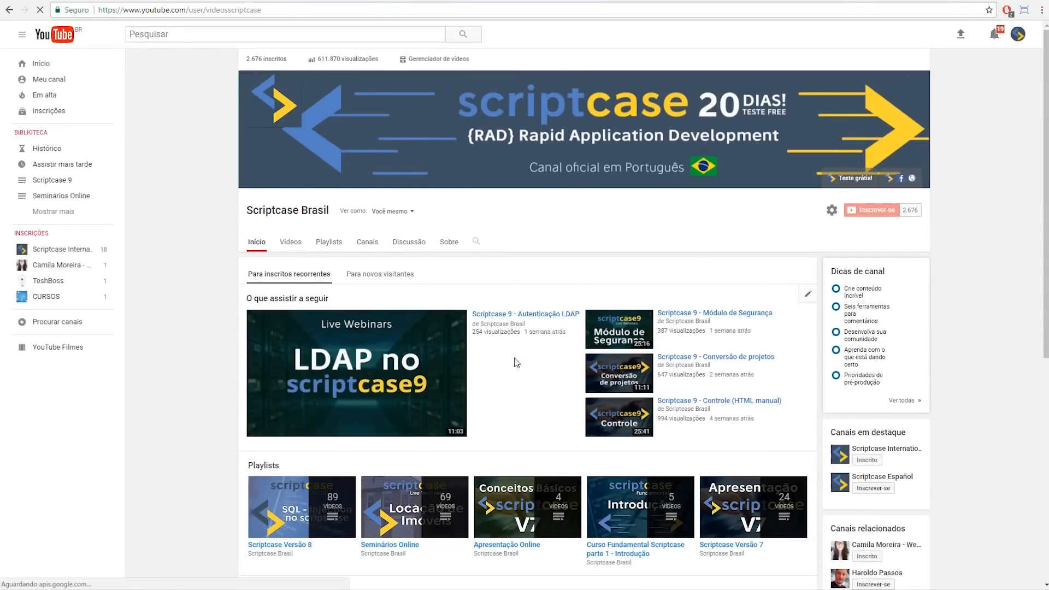
{"action": "scroll", "coordinate": [580, 407], "scroll_direction": "down", "scroll_amount": 2}
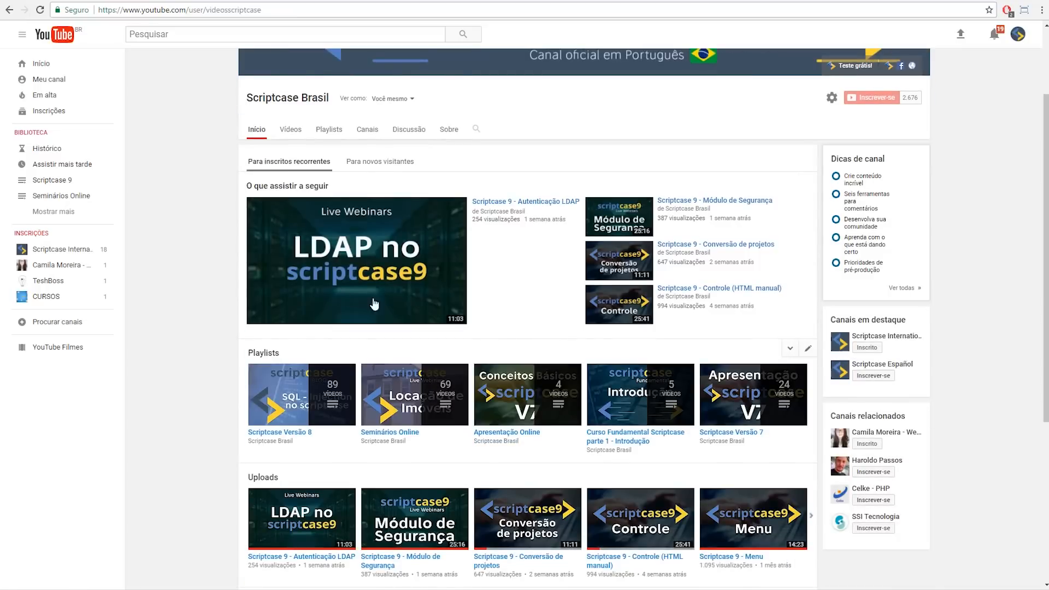
{"action": "scroll", "coordinate": [432, 262], "scroll_direction": "down", "scroll_amount": 3}
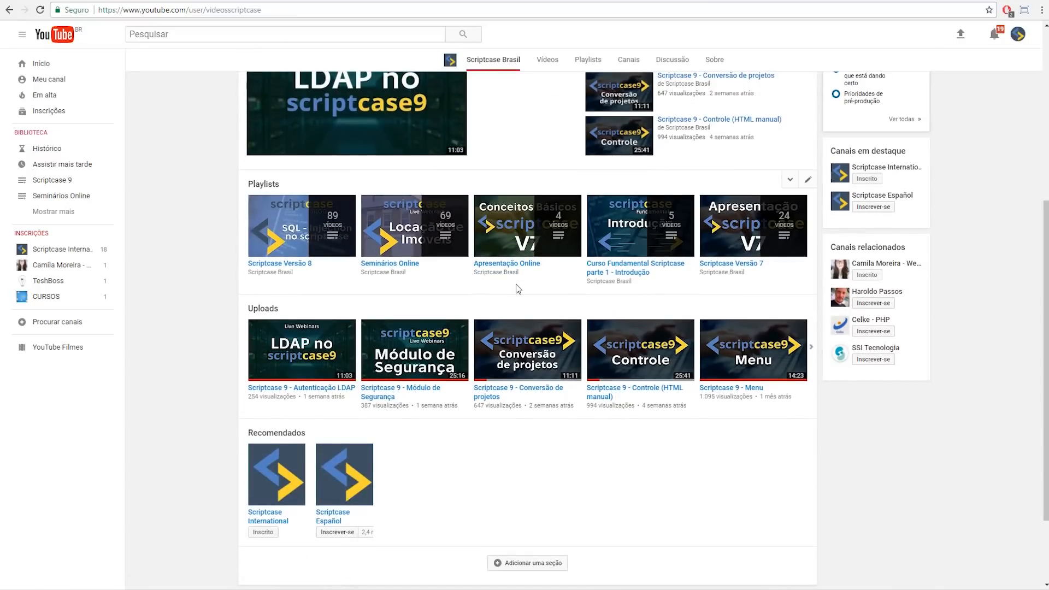